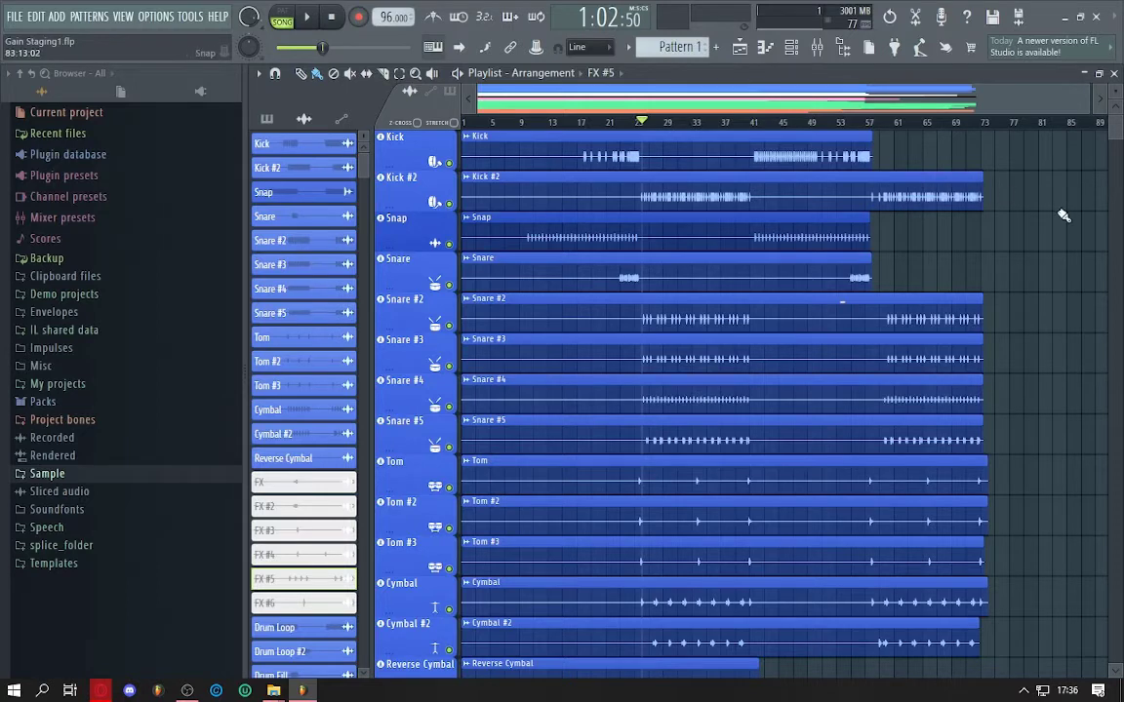
- Look over the drum, tom, cymbal and drum loop tracks in the playlist arrangement
scroll(380, 119, up, 3)
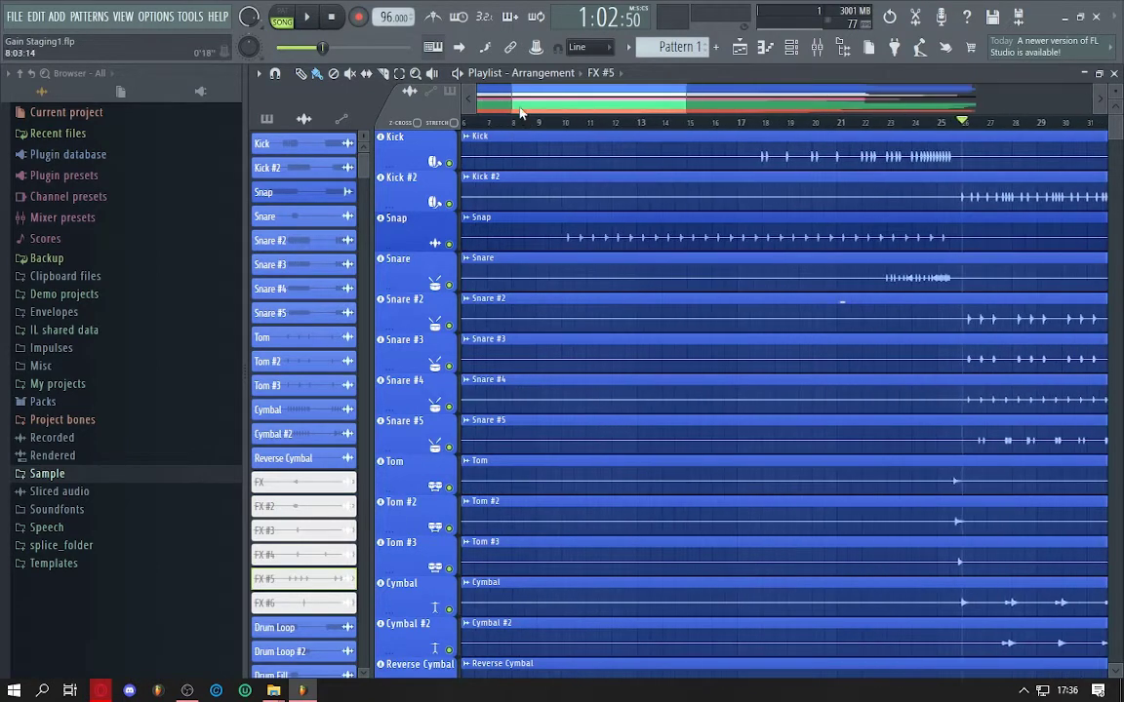
scroll(521, 123, down, 3)
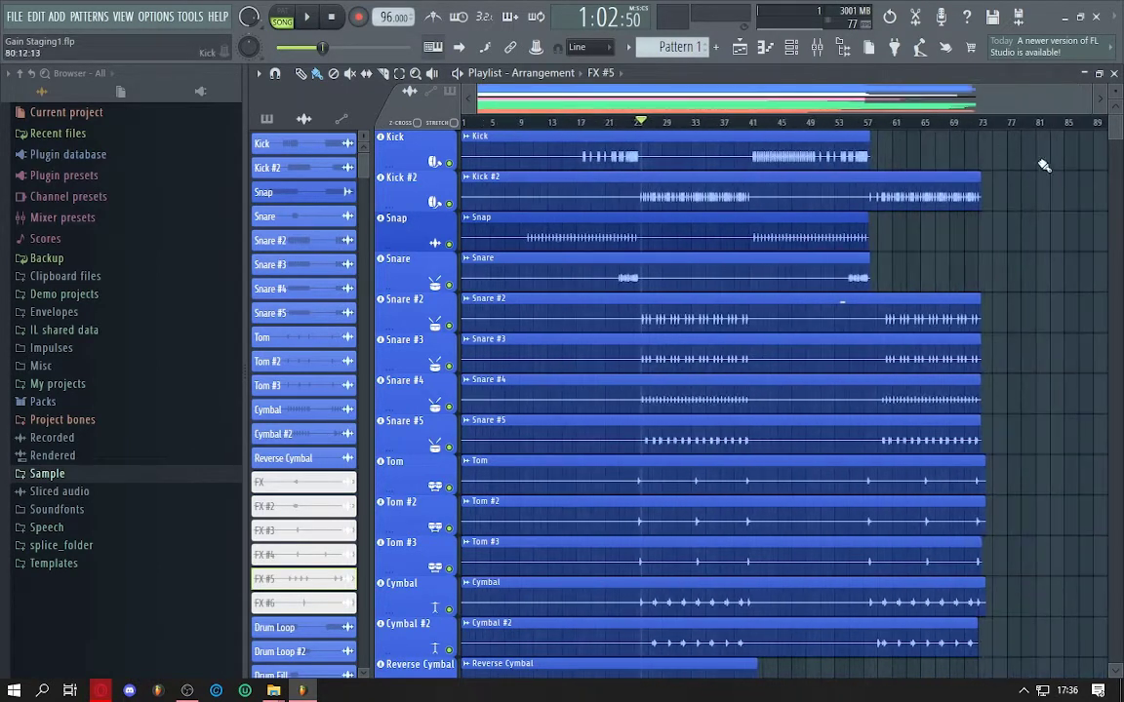
scroll(1034, 176, down, 4)
scroll(1012, 218, up, 4)
scroll(1013, 234, down, 5)
scroll(1012, 231, up, 5)
scroll(1007, 281, down, 4)
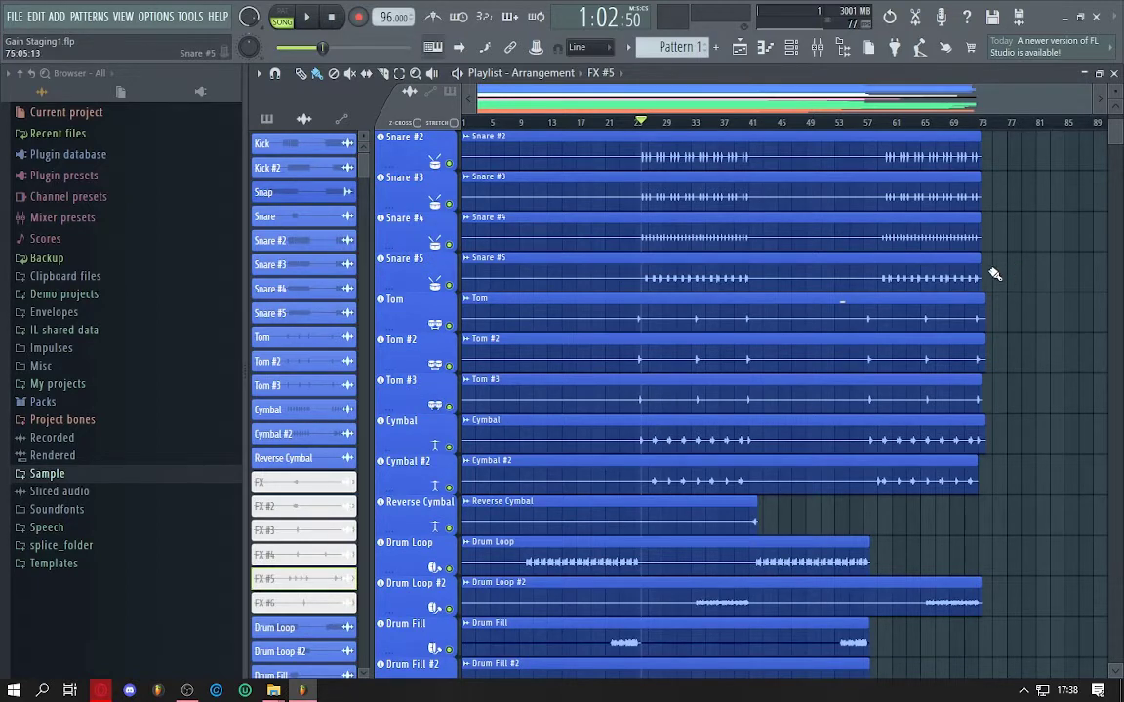
scroll(1000, 278, up, 4)
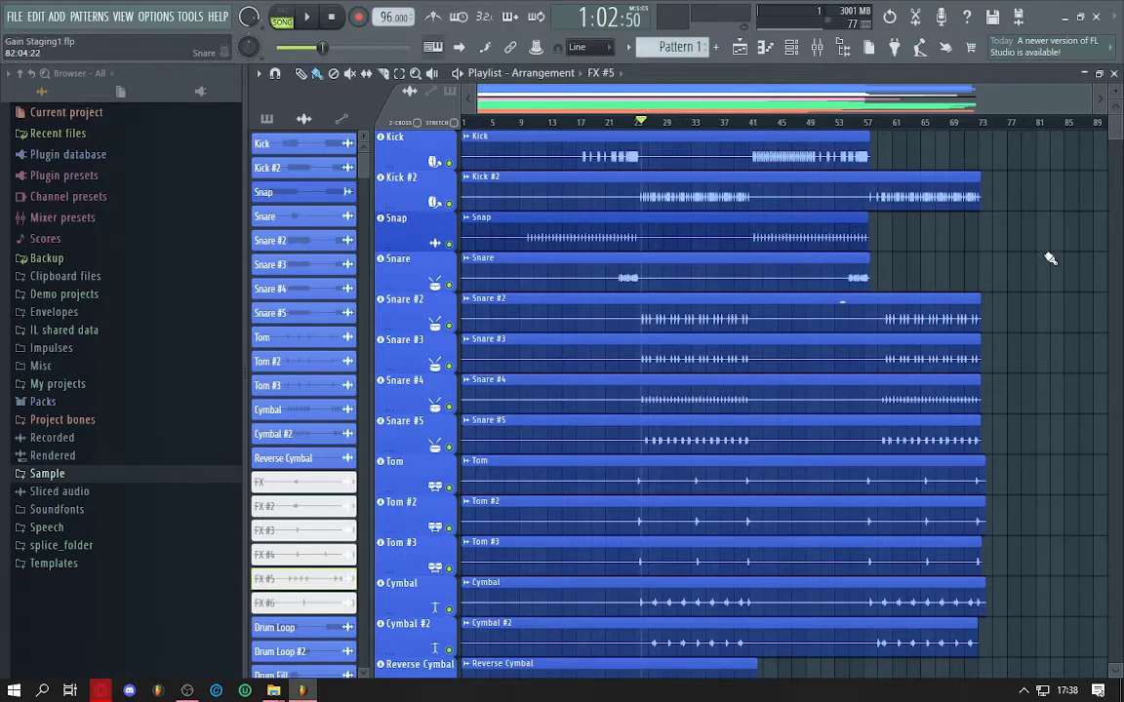
scroll(1048, 260, down, 6)
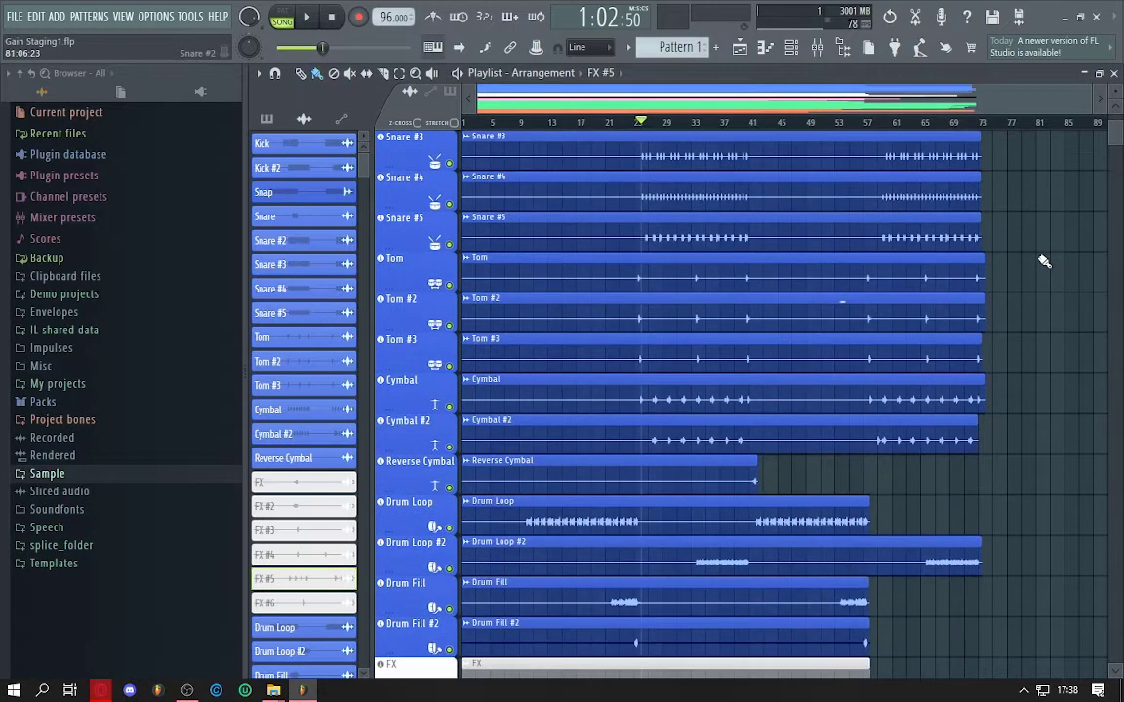
scroll(1044, 261, up, 6)
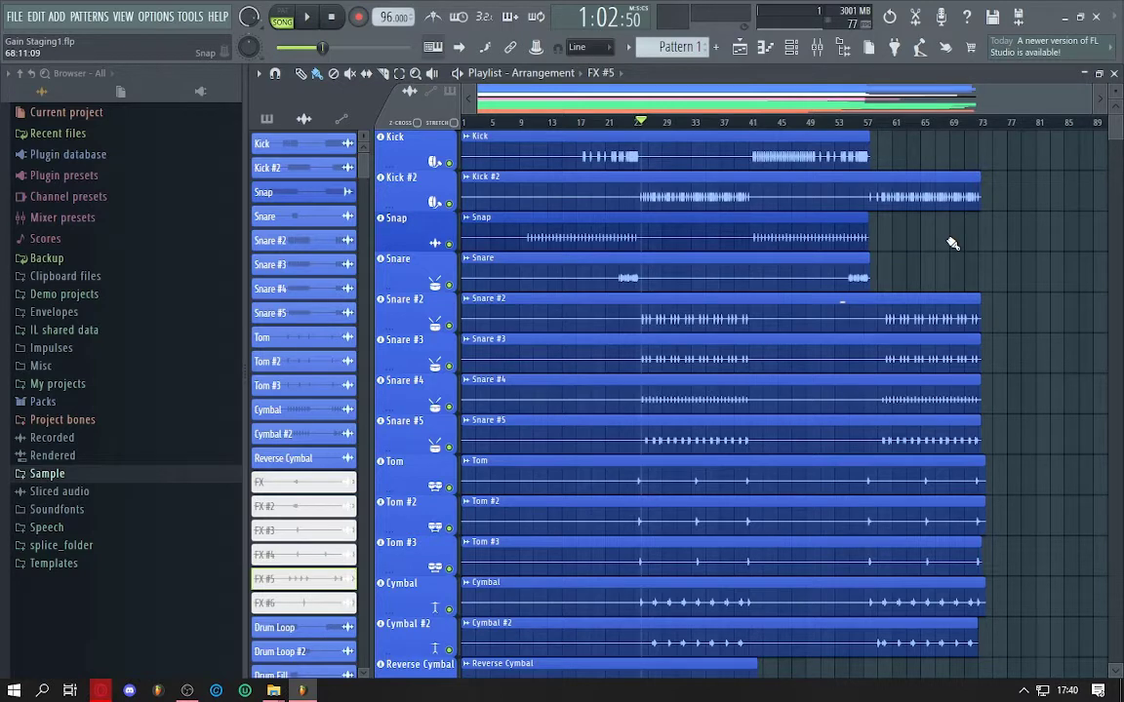
- Open the mixer and look through its colour-grouped tracks
key(F9)
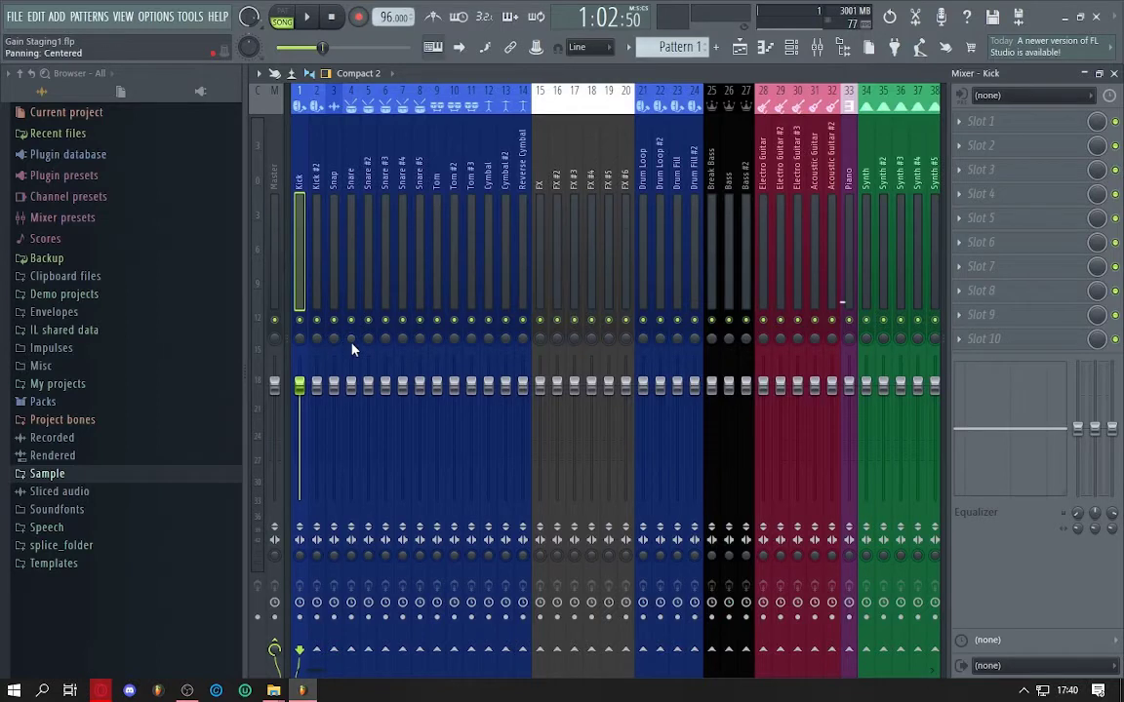
scroll(352, 343, down, 10)
scroll(352, 344, up, 18)
scroll(353, 395, down, 8)
scroll(356, 402, down, 4)
scroll(357, 404, up, 10)
scroll(358, 408, up, 4)
scroll(359, 408, down, 7)
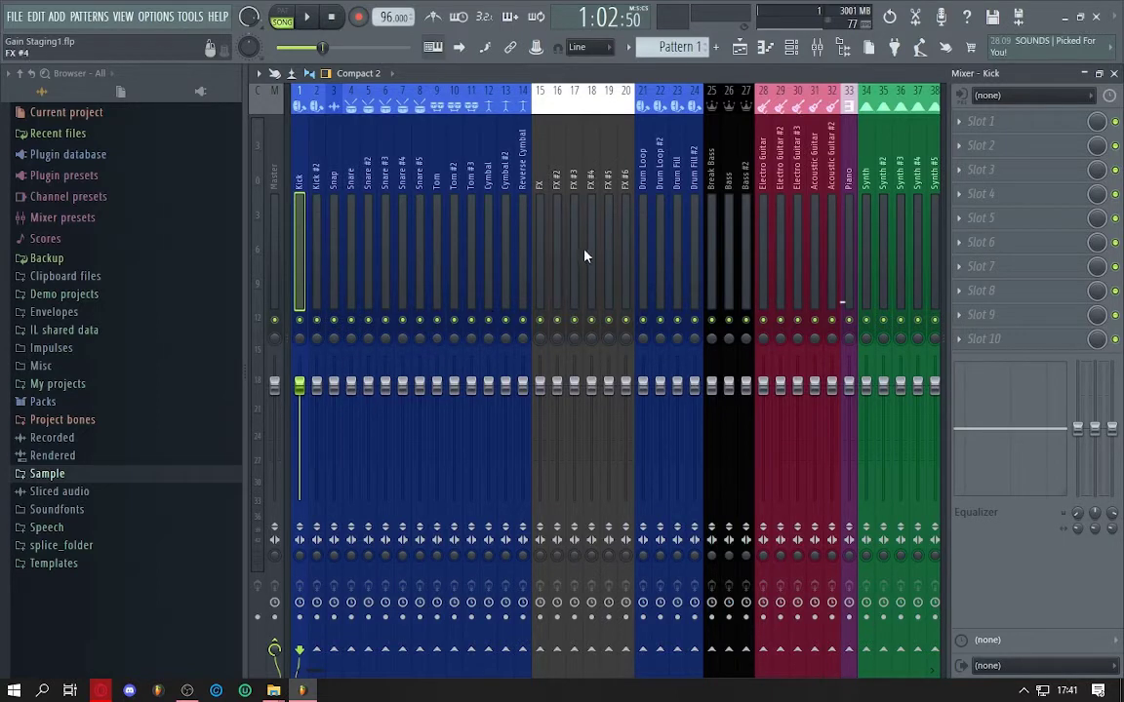
- Move the Drum Loop, Drum Loop #2, Drum Fill and Drum Fill #2 mixer tracks ahead of the FX group, directly after Reverse Cymbal
drag(645, 255, 691, 278)
scroll(692, 278, down, 10)
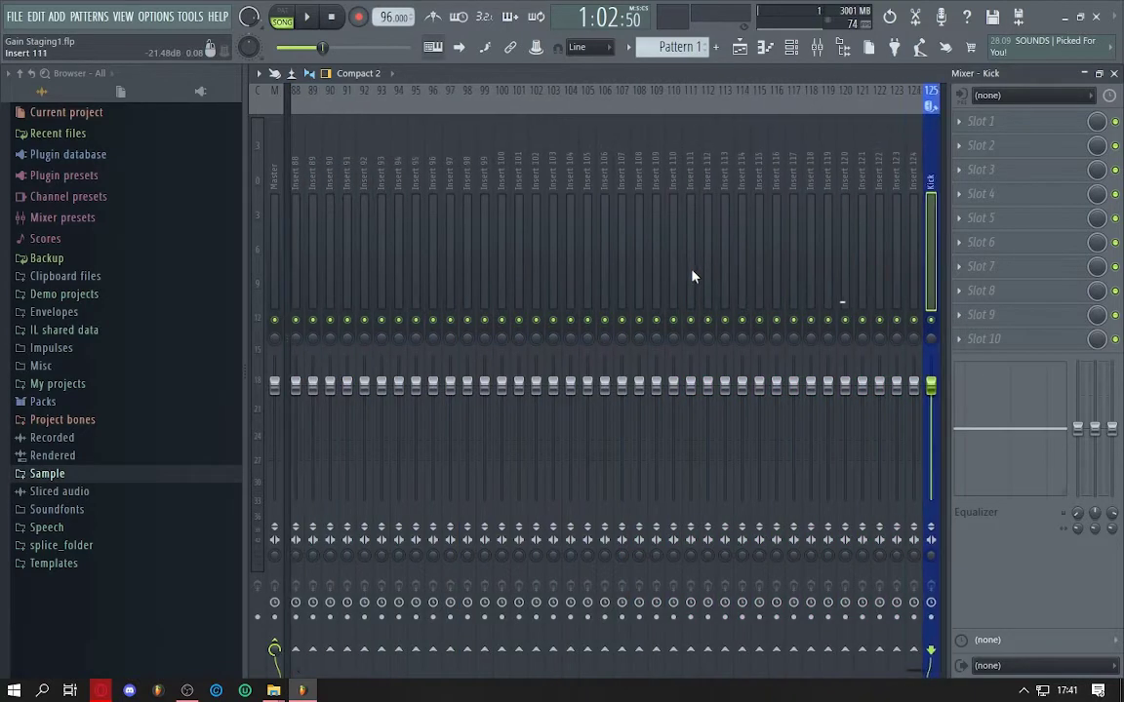
scroll(691, 278, up, 10)
click(689, 276)
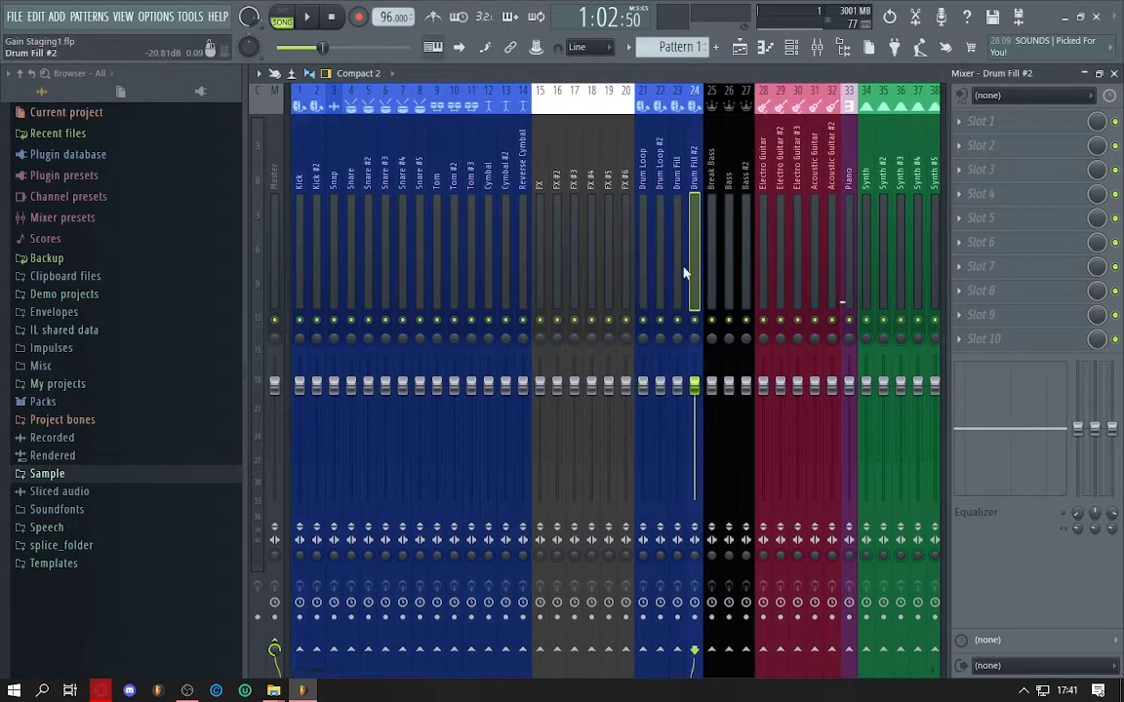
click(639, 262)
drag(697, 286, 640, 302)
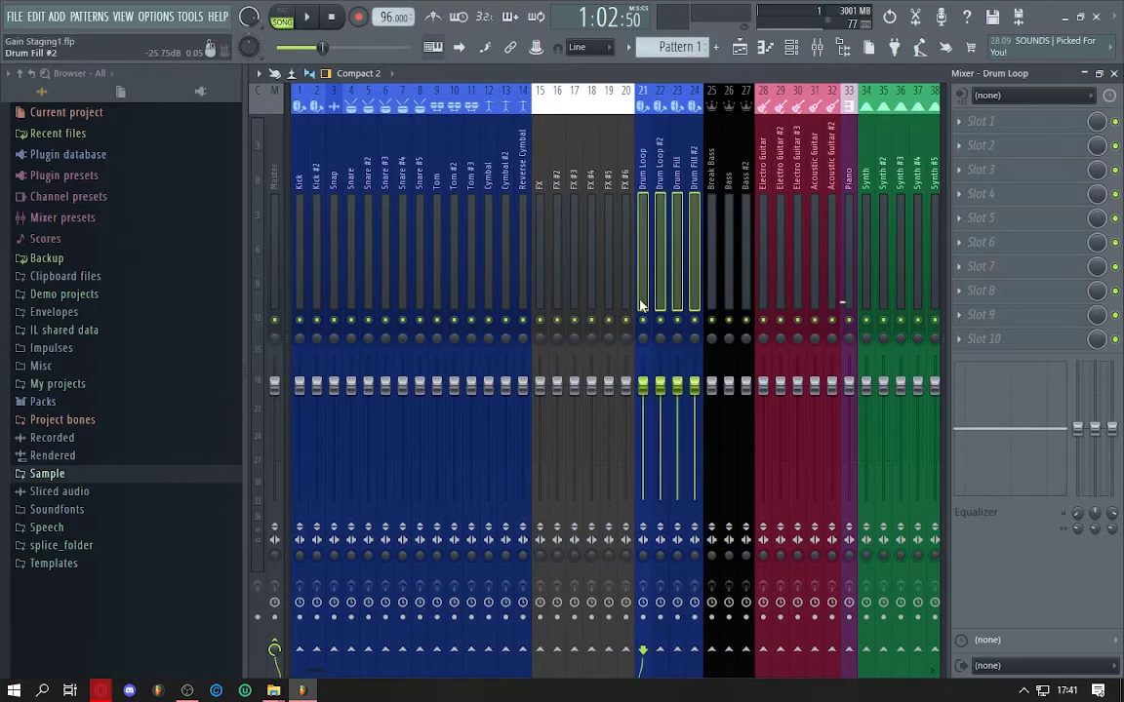
scroll(639, 305, up, 6)
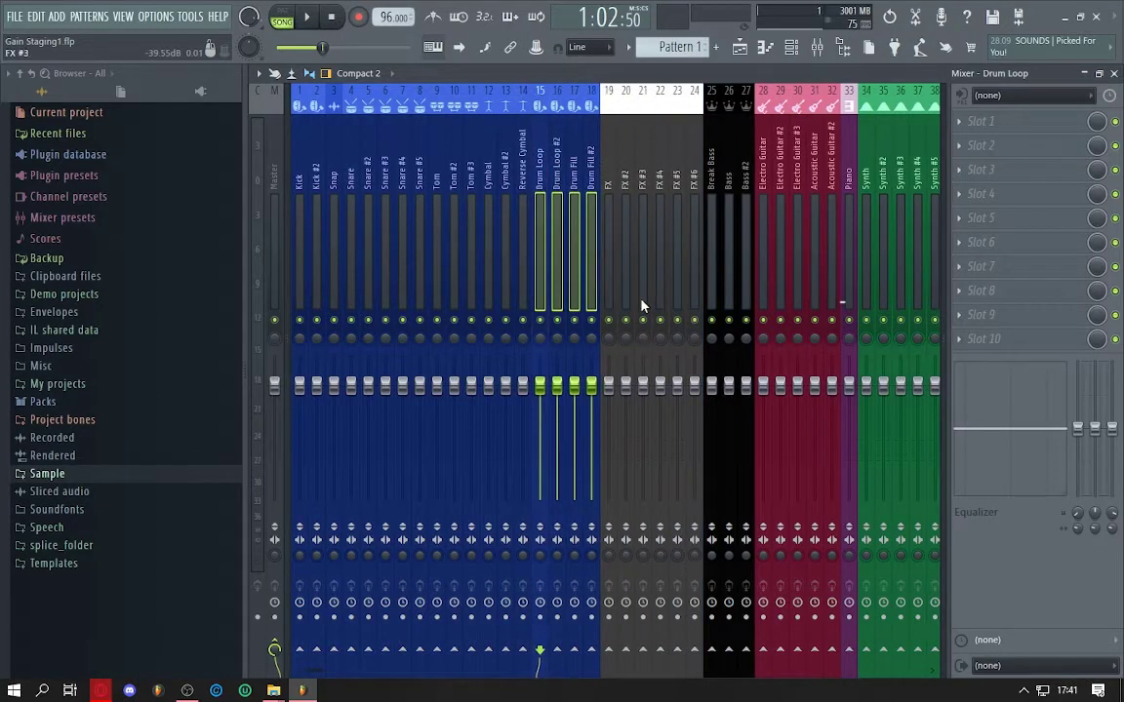
click(471, 234)
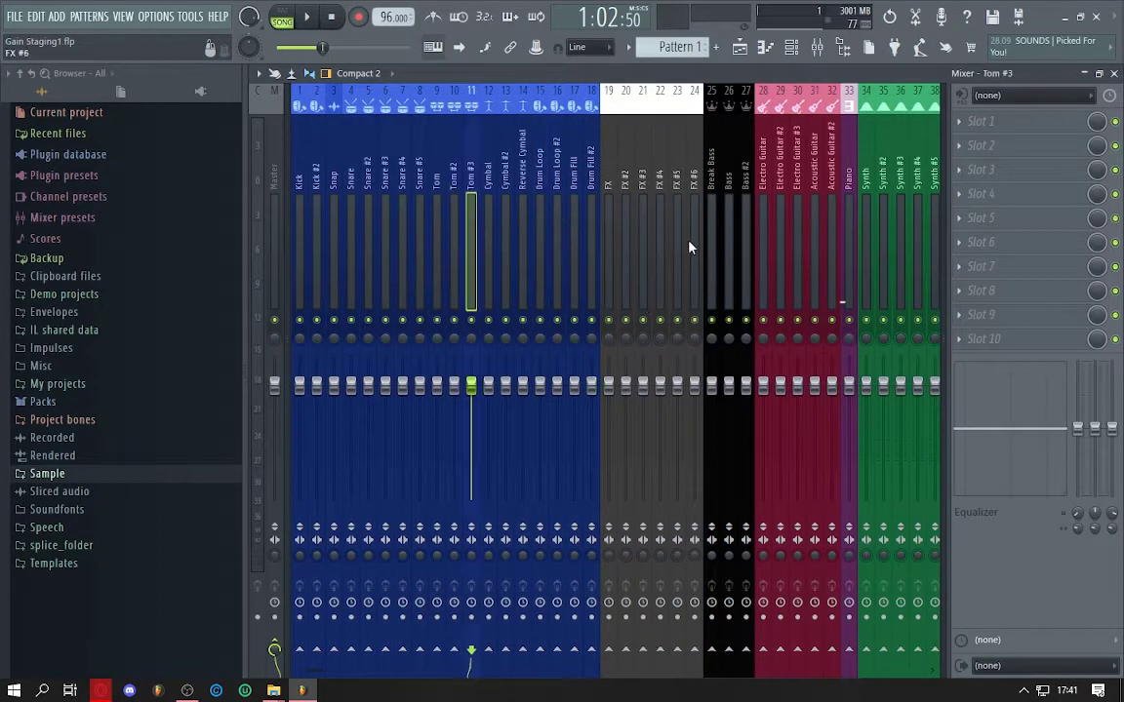
scroll(742, 239, down, 5)
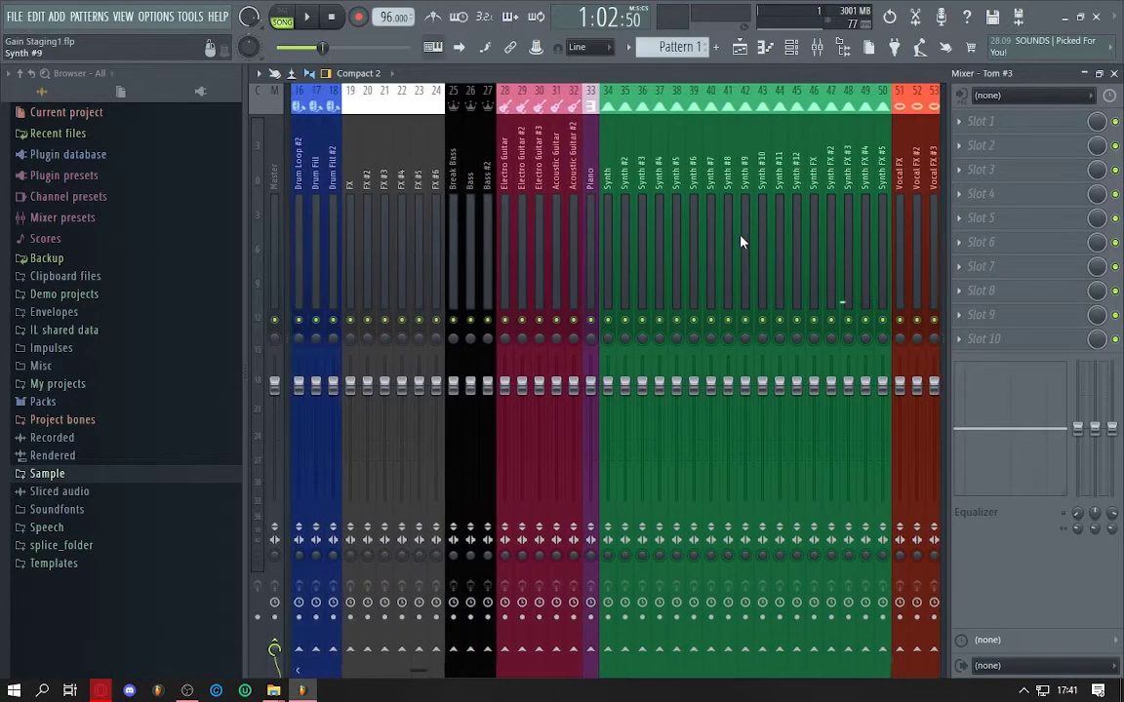
scroll(741, 242, up, 5)
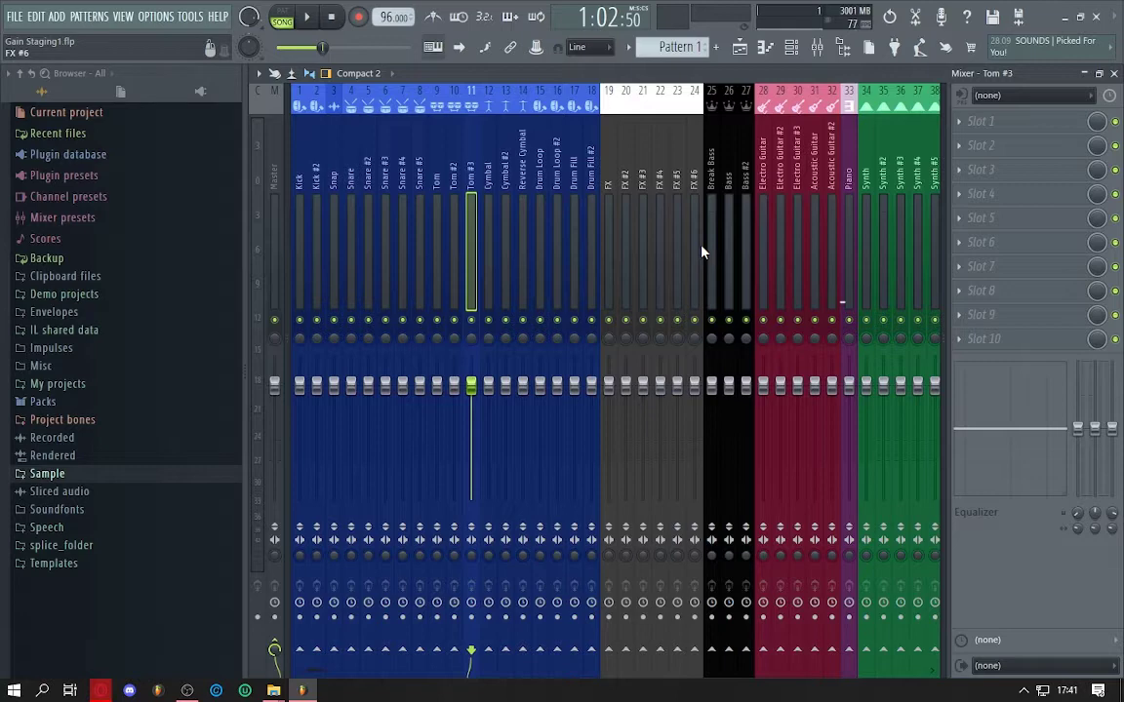
- Return to the playlist and review its track groups from the drums through FX, bass, guitars and synths to the vocal FX
key(F5)
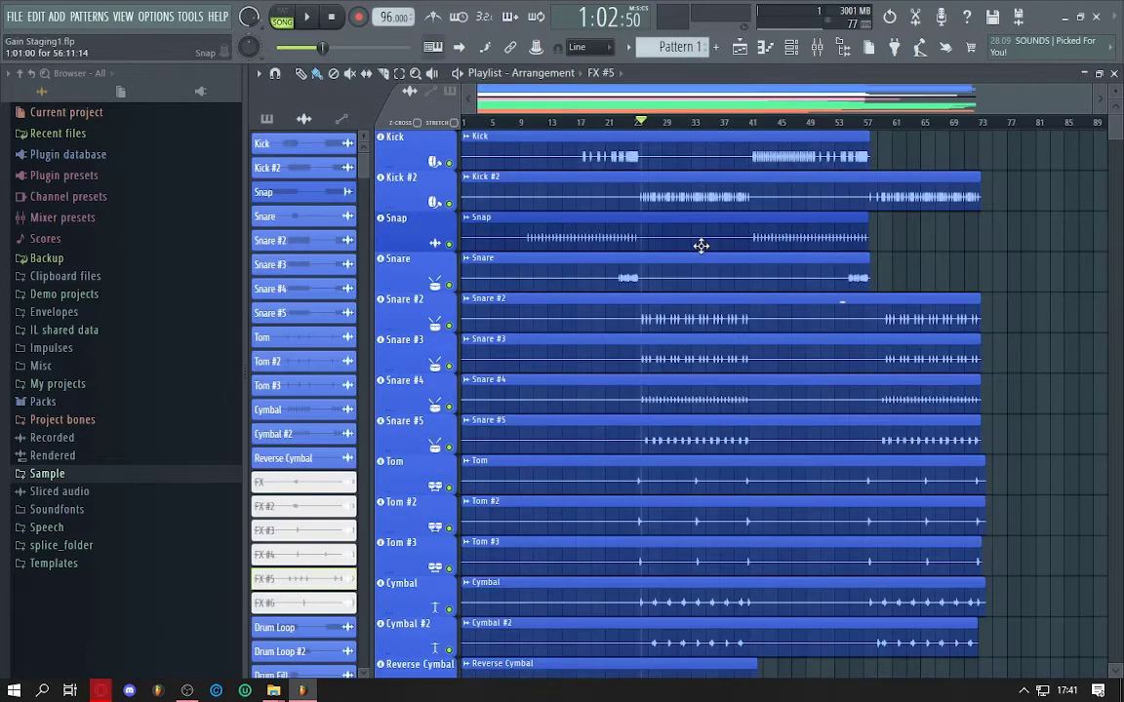
scroll(717, 243, down, 4)
scroll(788, 240, down, 3)
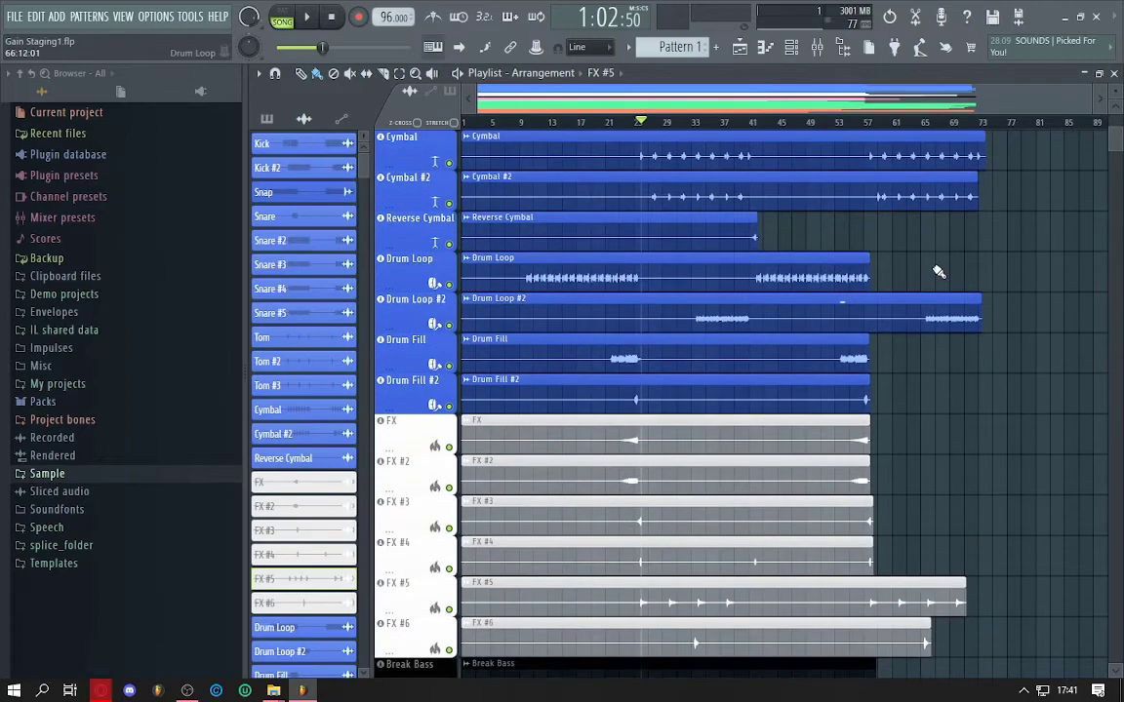
scroll(943, 269, up, 6)
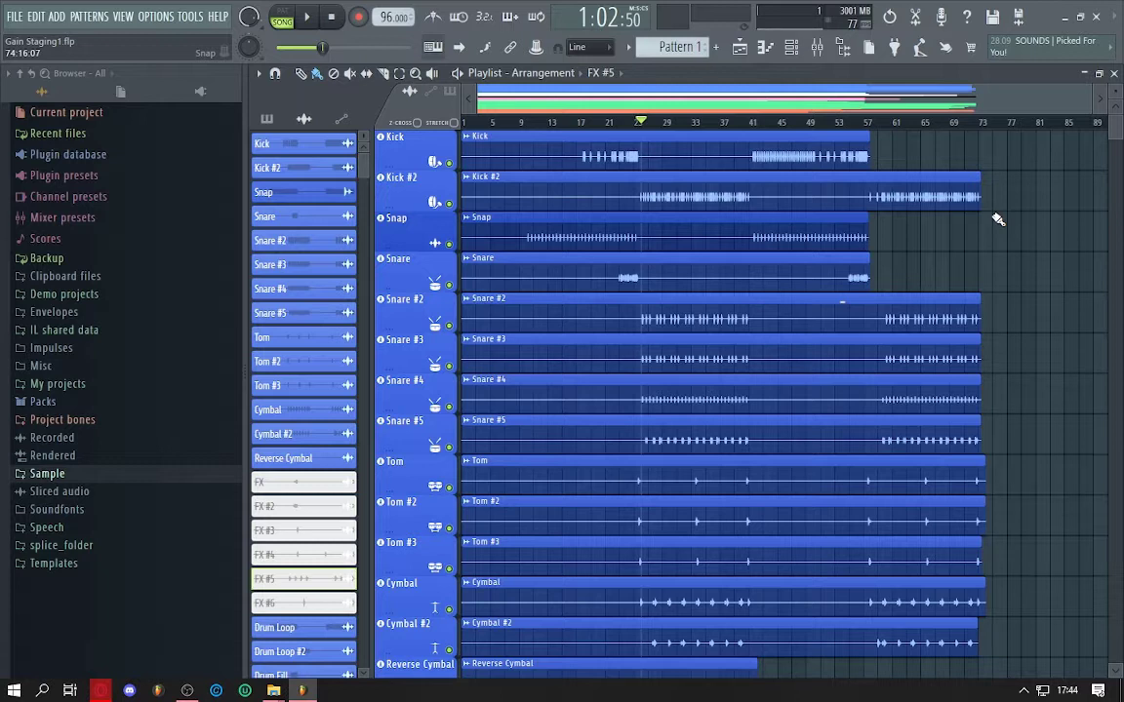
scroll(693, 501, down, 4)
scroll(750, 444, up, 4)
scroll(1015, 258, down, 3)
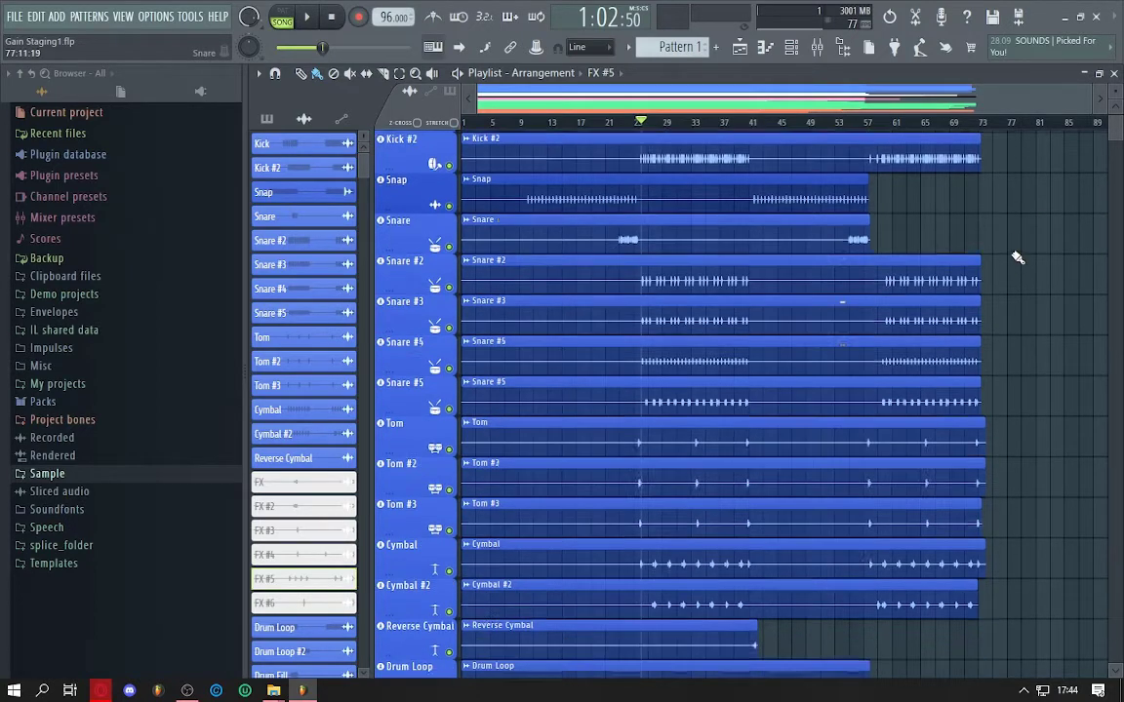
scroll(1021, 268, up, 3)
scroll(1004, 293, down, 3)
scroll(997, 320, down, 20)
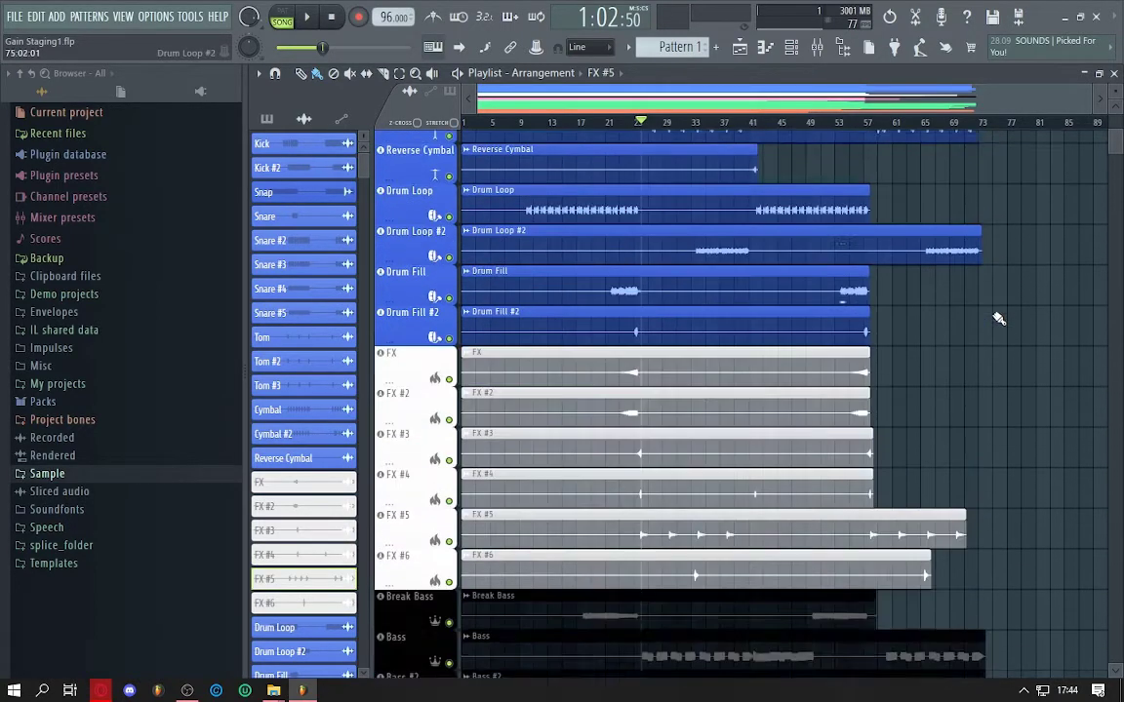
scroll(857, 382, down, 15)
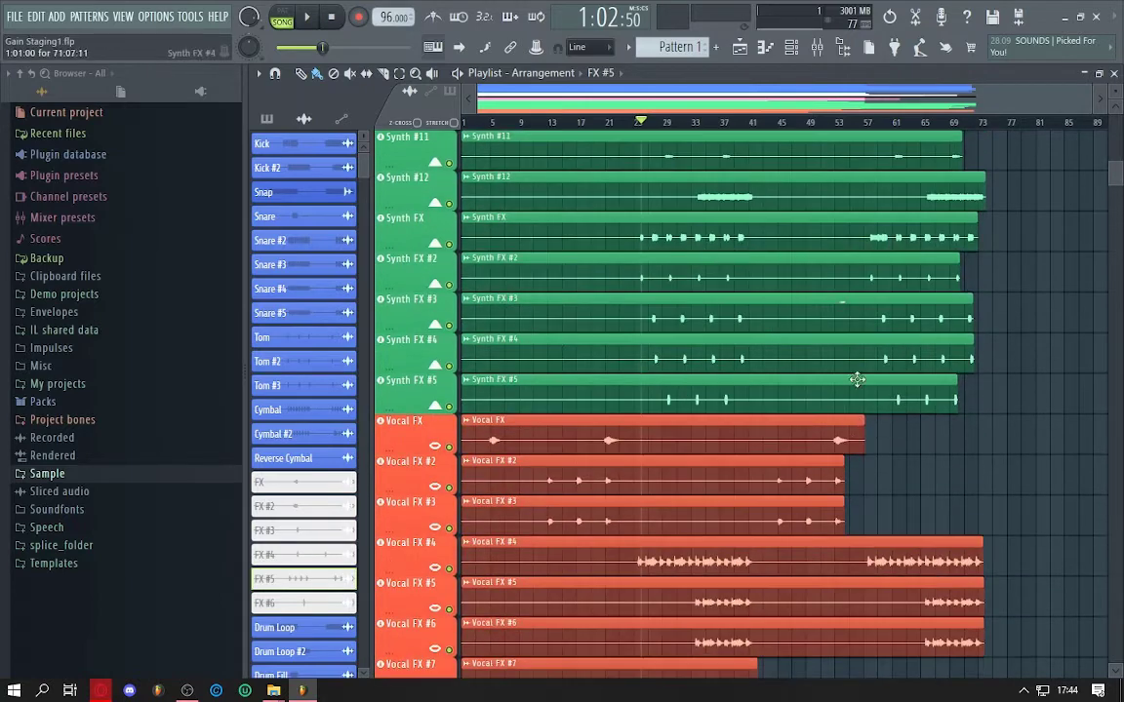
scroll(1119, 168, up, 8)
scroll(1119, 168, up, 20)
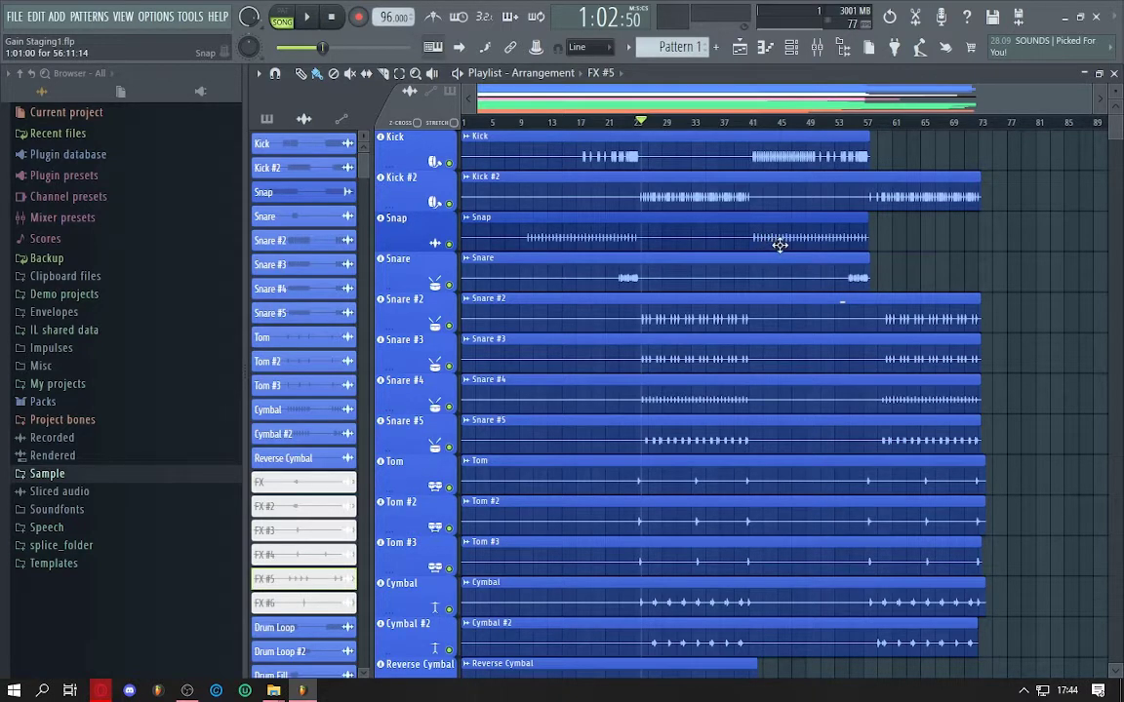
scroll(785, 239, down, 5)
scroll(803, 231, up, 5)
scroll(727, 383, down, 7)
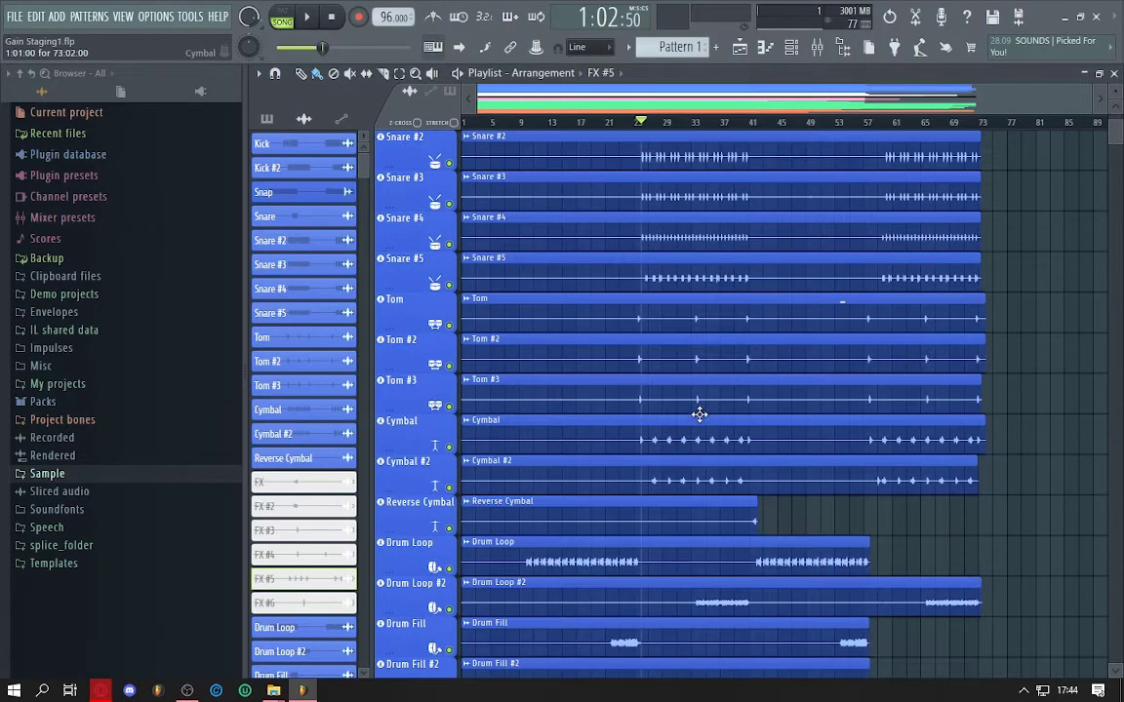
scroll(764, 479, down, 7)
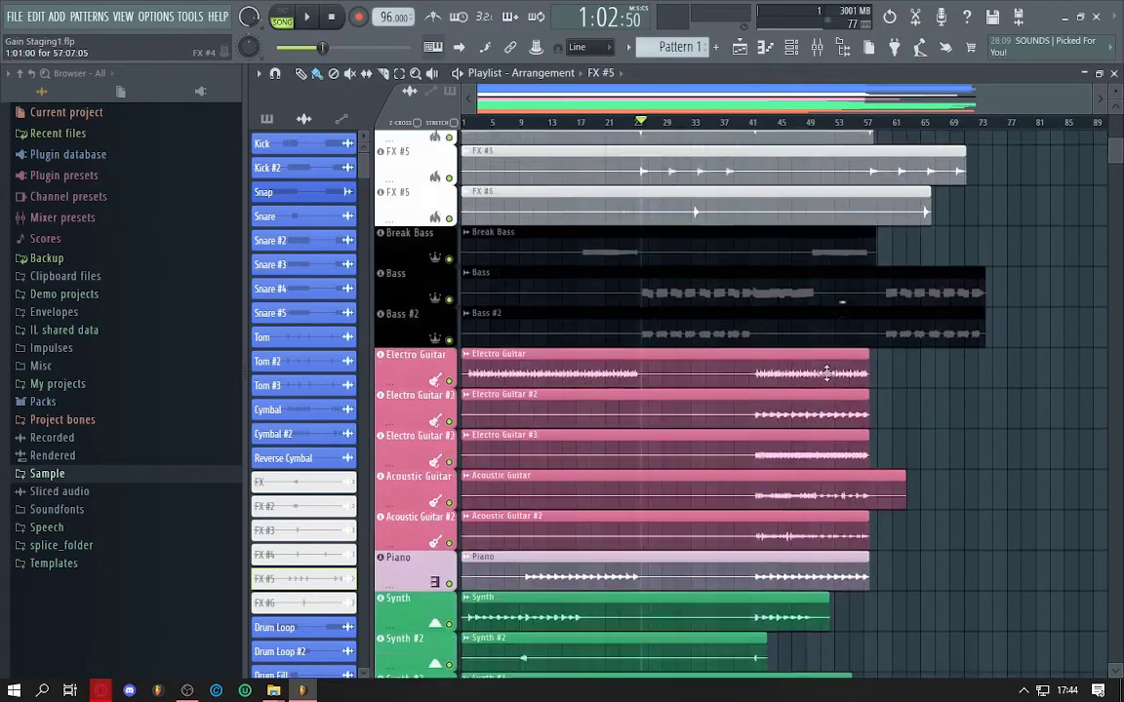
scroll(826, 373, up, 4)
scroll(826, 373, up, 9)
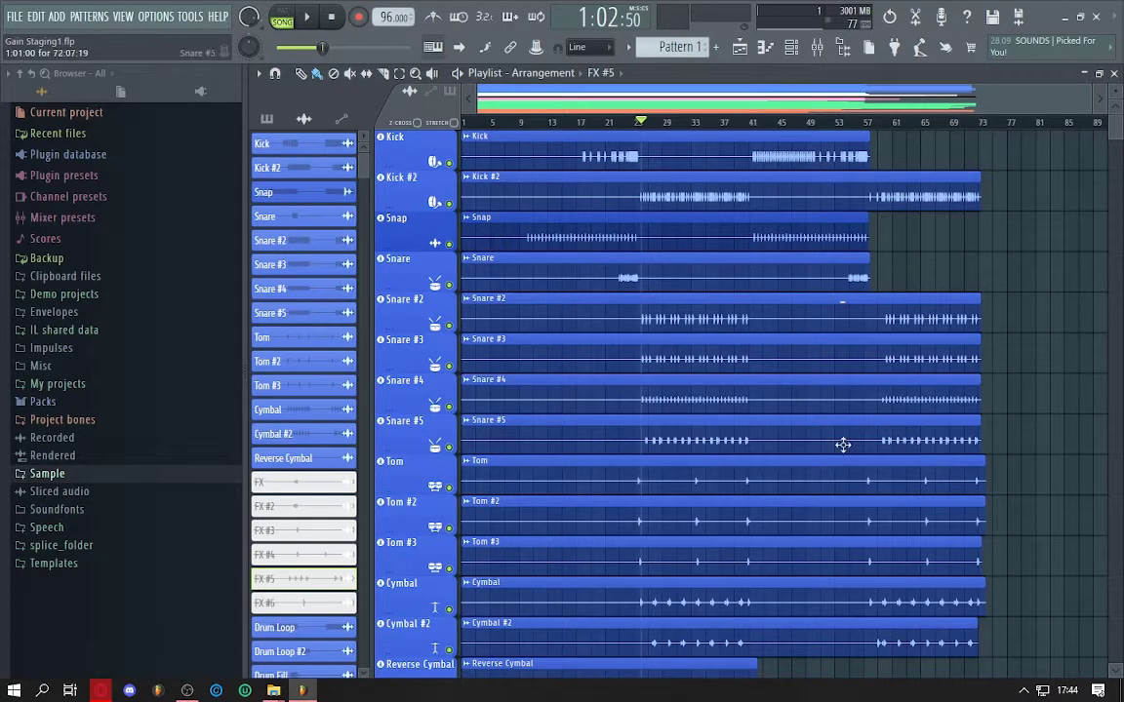
- Solo and audition the Kick #2 track and the Bass track in turn
right_click(450, 204)
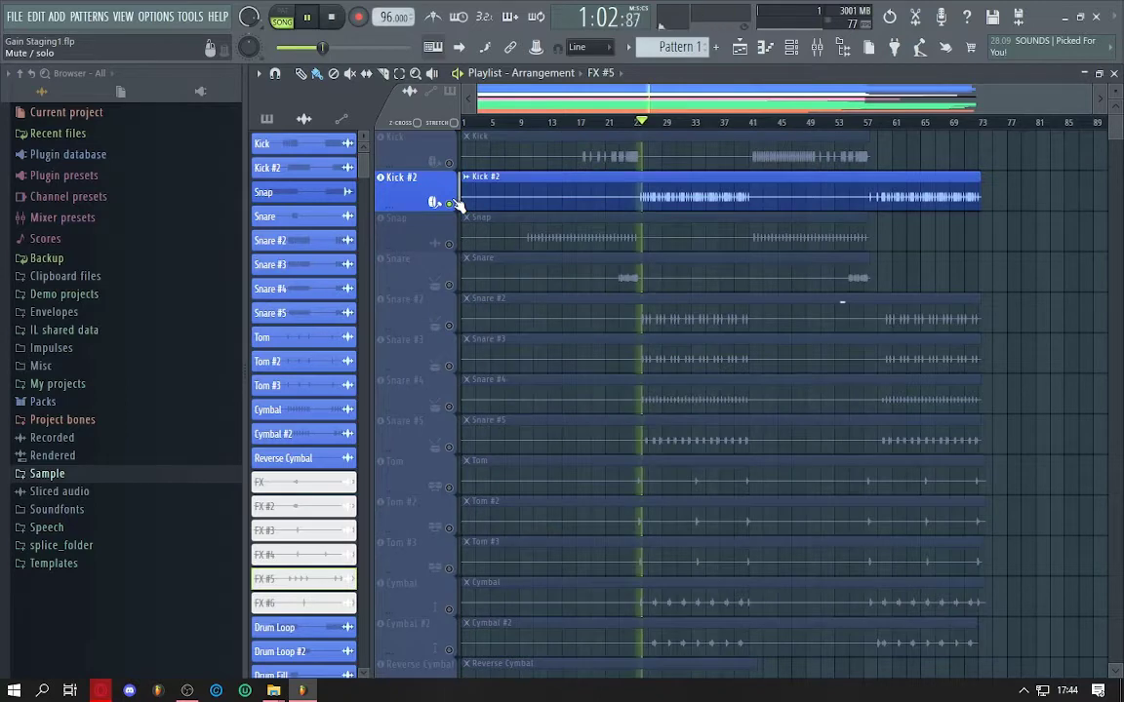
right_click(449, 204)
scroll(480, 439, down, 10)
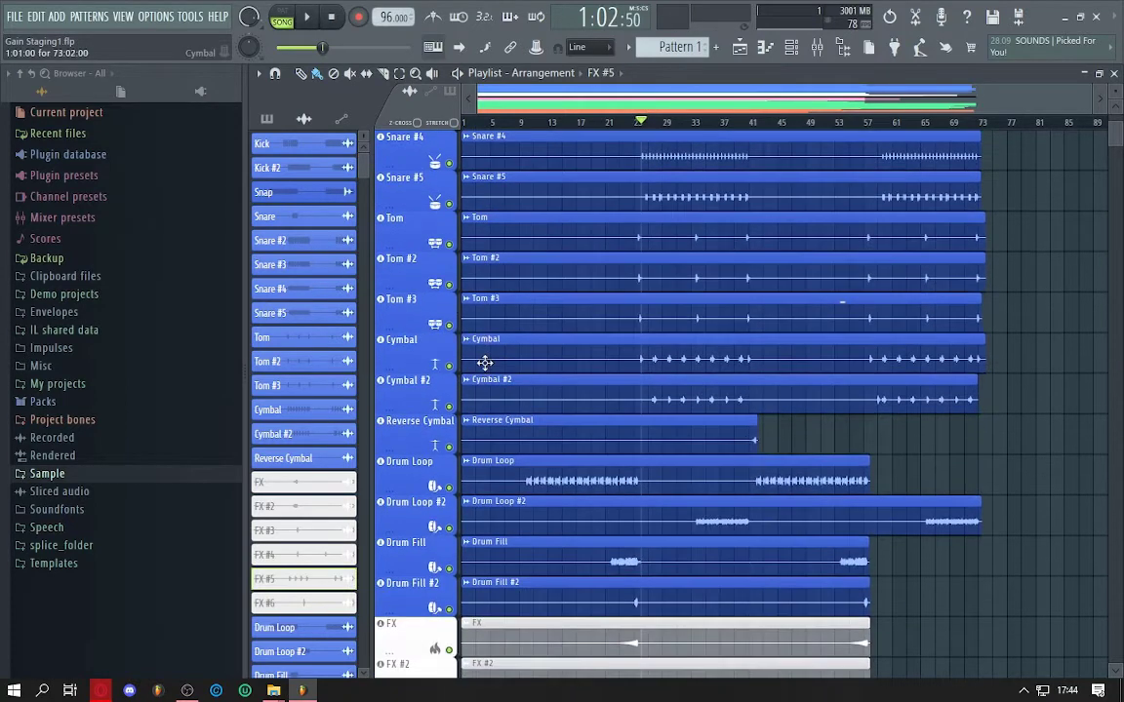
right_click(449, 527)
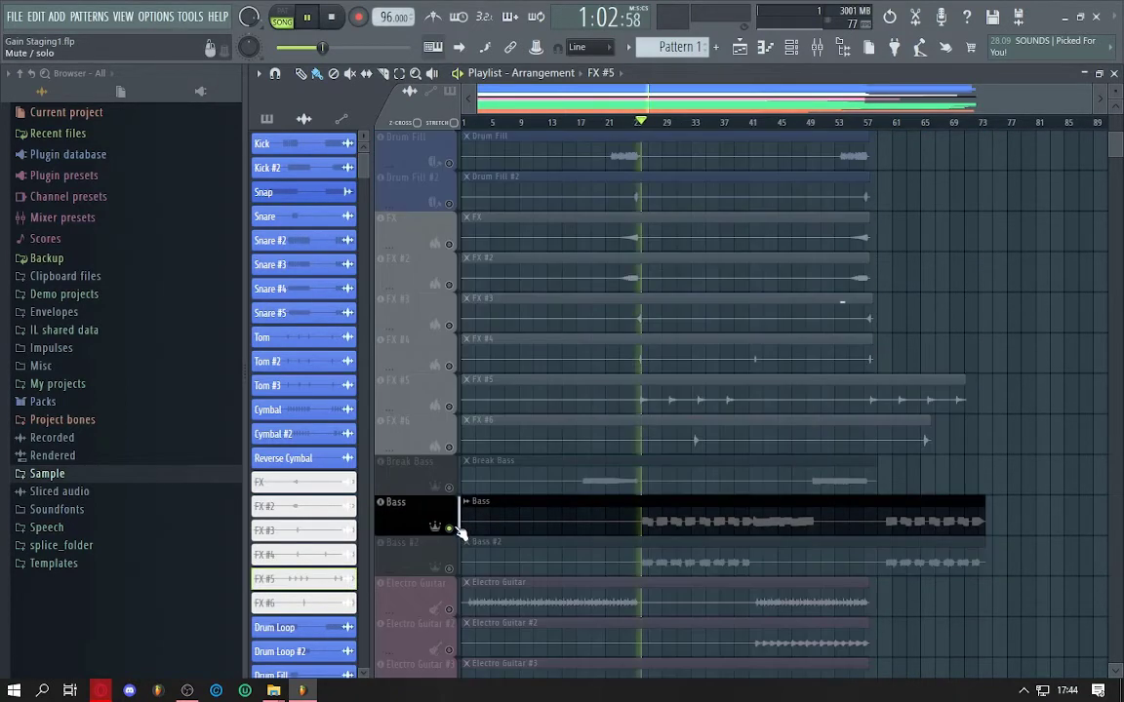
key(space)
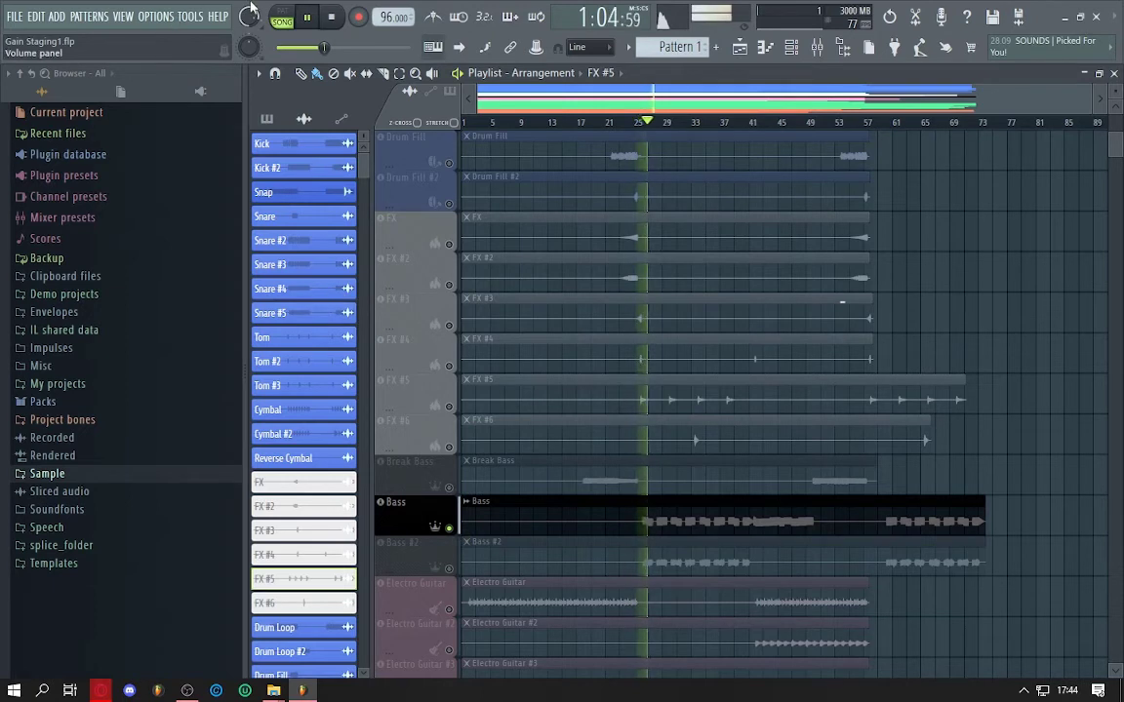
key(space)
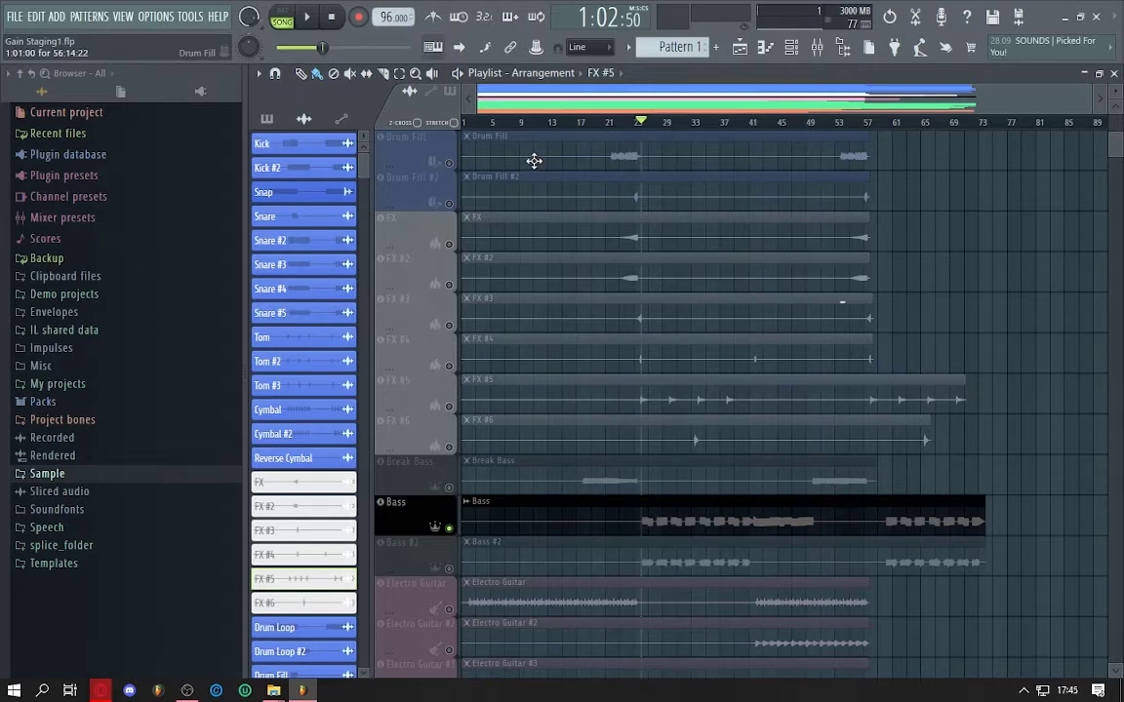
key(space)
scroll(1017, 322, down, 10)
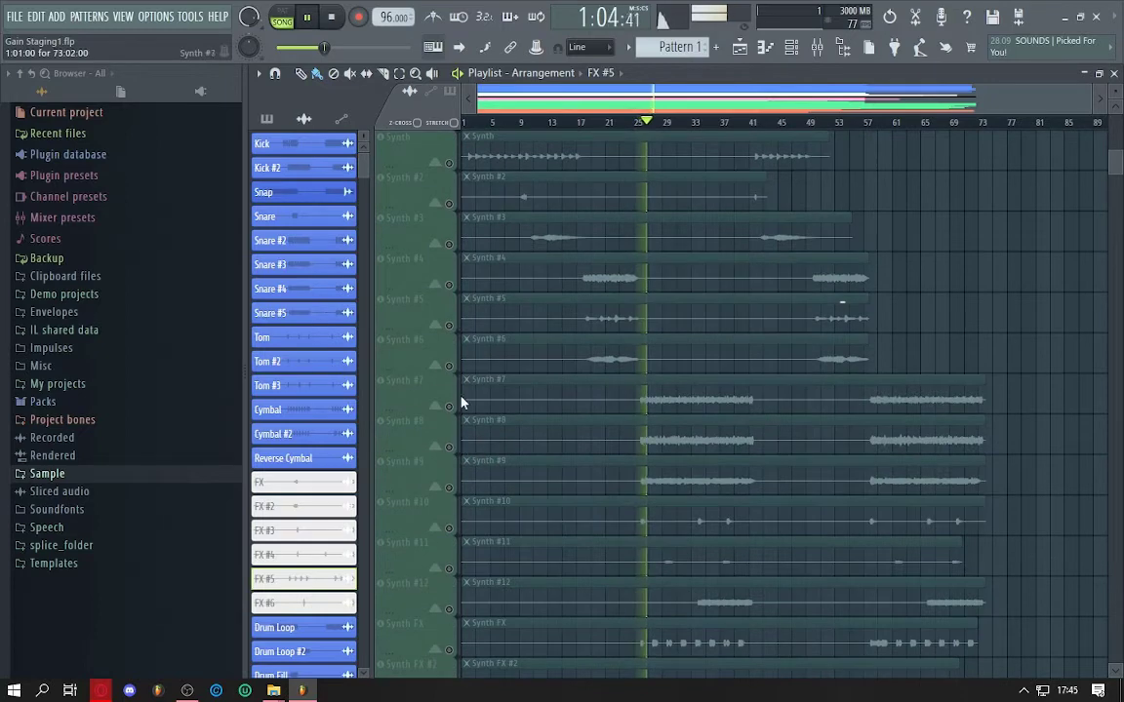
scroll(462, 390, down, 4)
key(space)
- Solo the Vocal Lead #2 track and audition it from about bar 17
scroll(462, 389, down, 3)
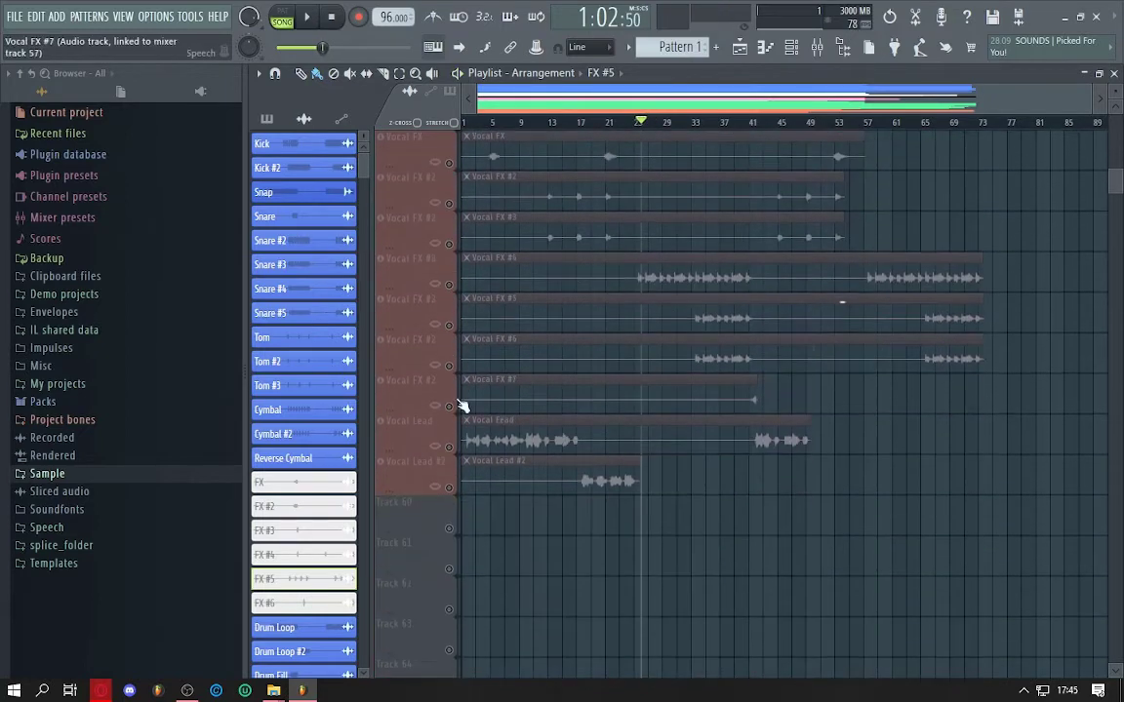
click(584, 125)
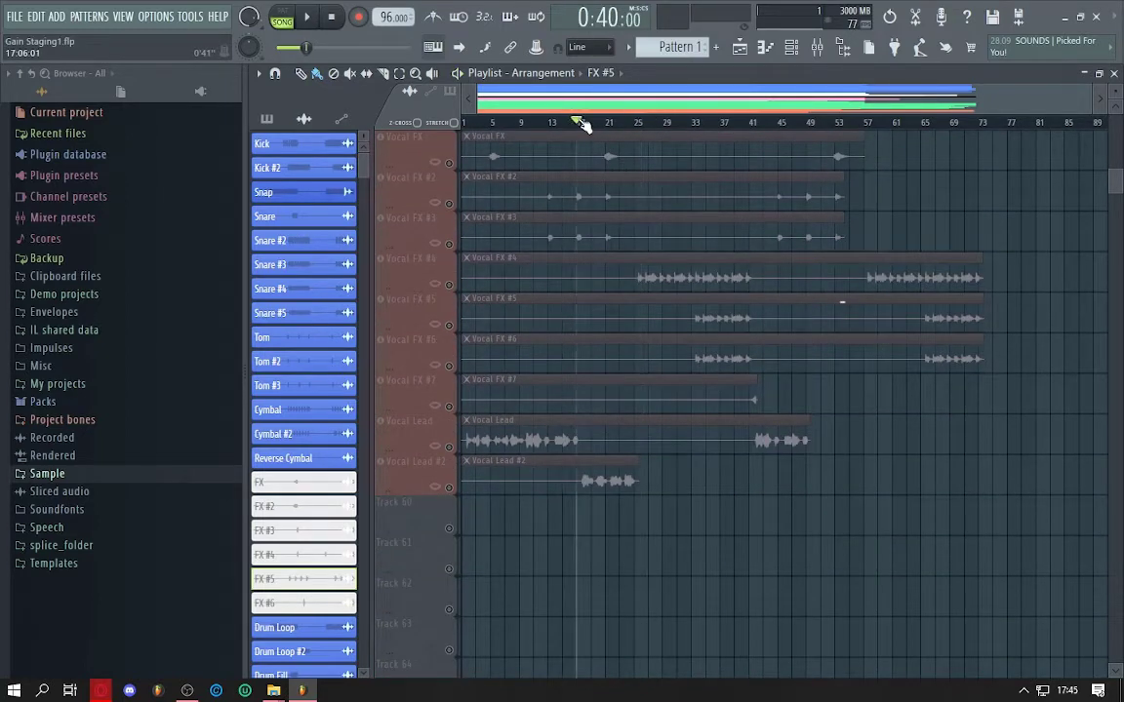
click(452, 486)
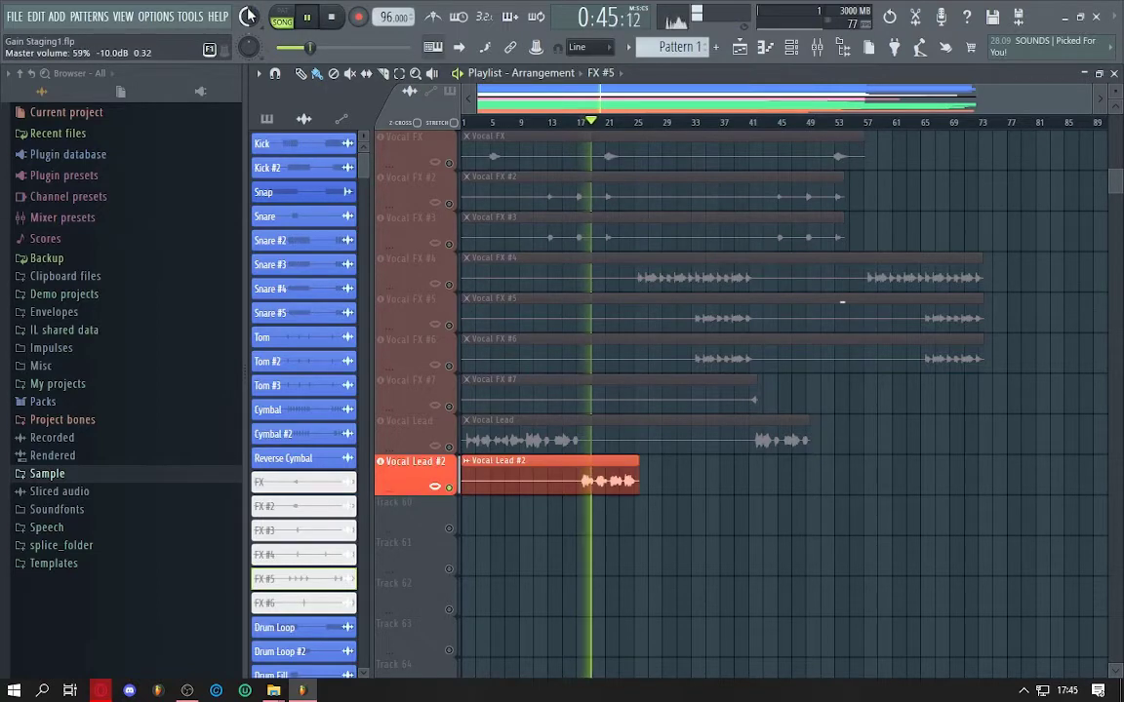
key(space)
scroll(566, 281, up, 10)
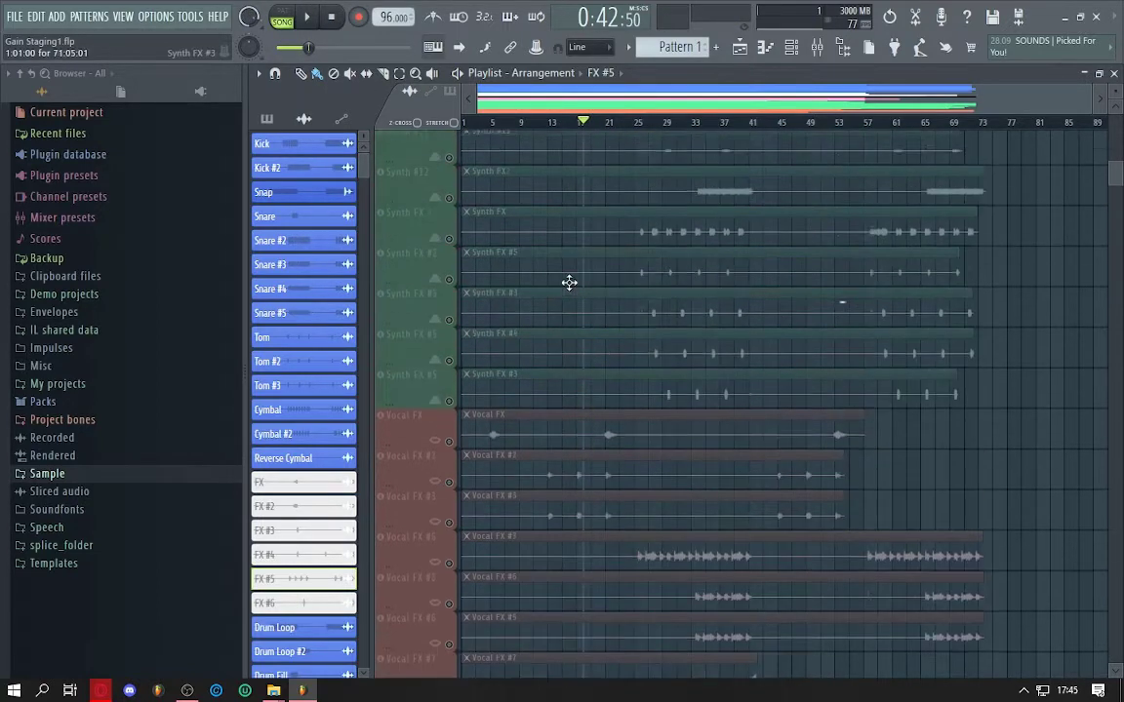
- Solo the Synth track, audition it from about bar 13, and restore all tracks
scroll(704, 382, up, 10)
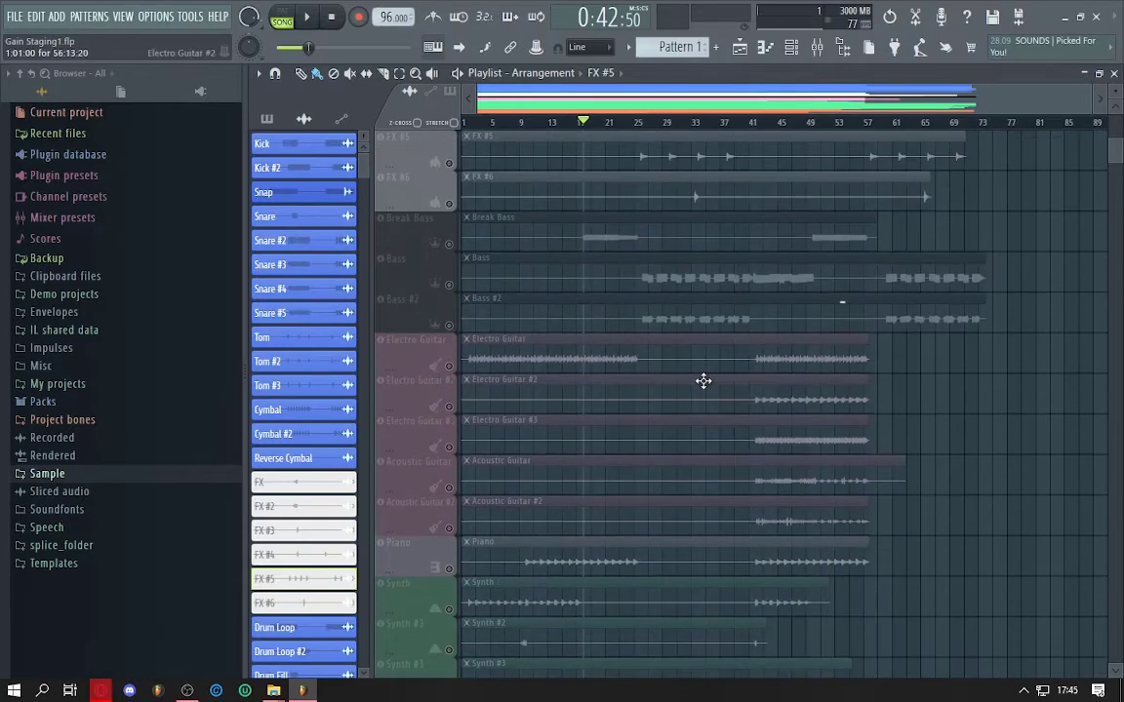
scroll(697, 387, down, 10)
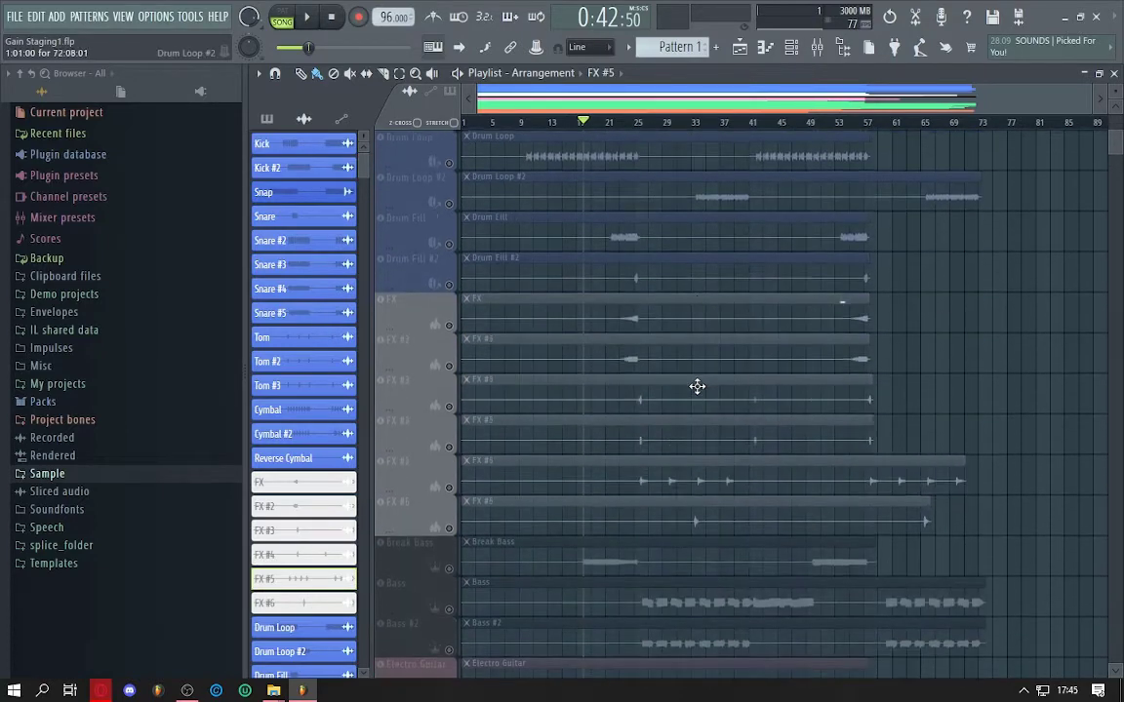
click(452, 407)
key(space)
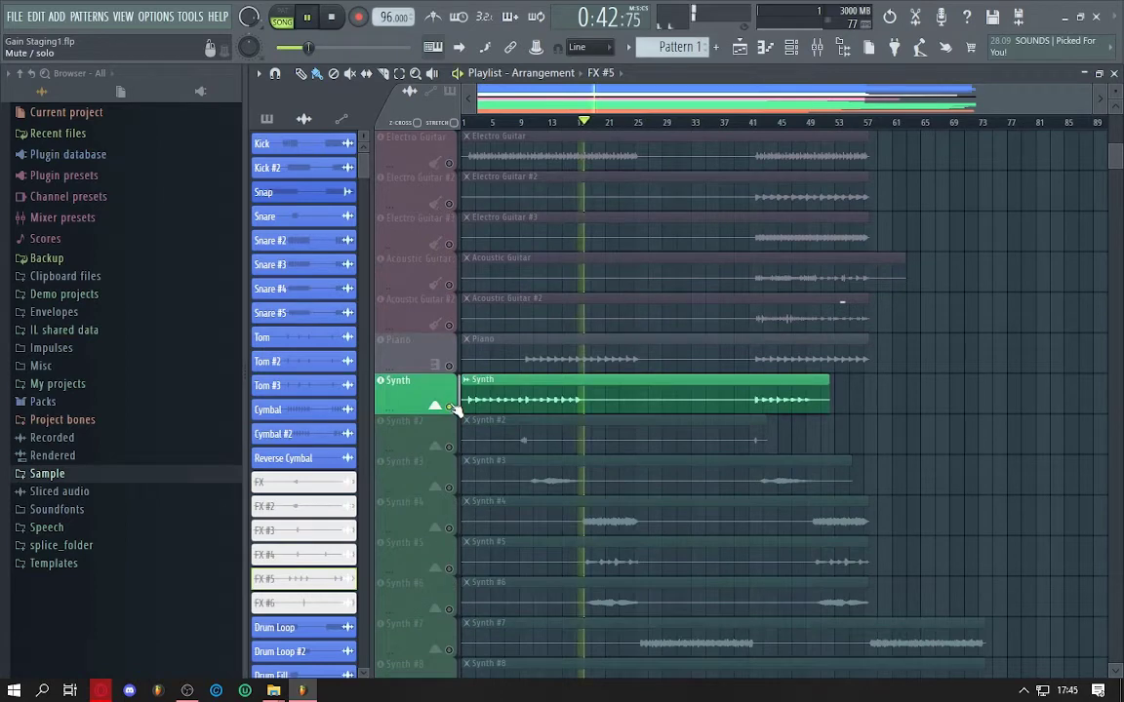
click(550, 121)
key(space)
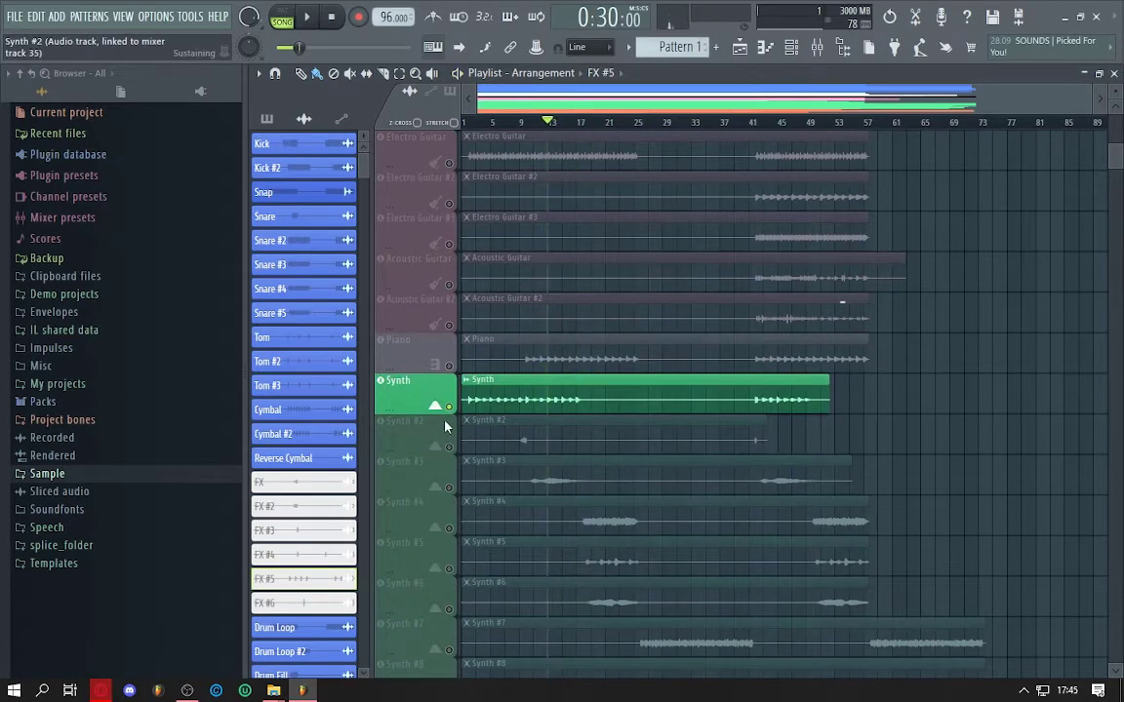
right_click(449, 406)
- Solo Snare #2, Snare #3, Snare #4 and Snare #5 together and audition them from about bar 26
scroll(422, 288, up, 5)
scroll(422, 287, up, 6)
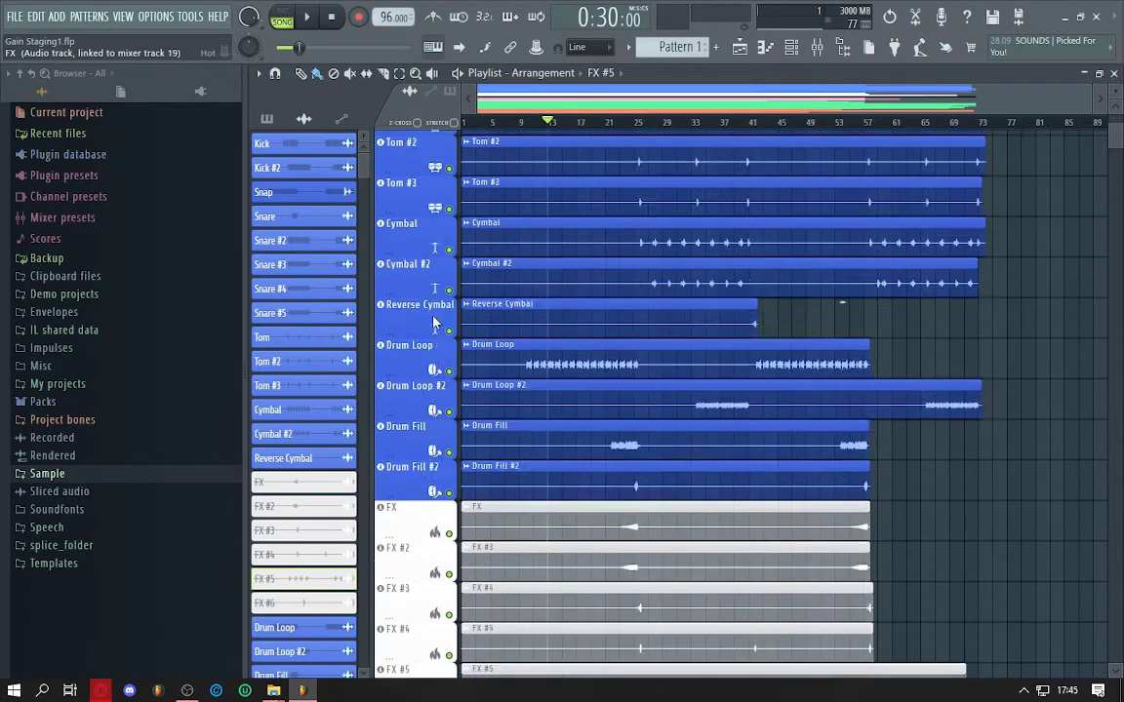
scroll(439, 390, up, 2)
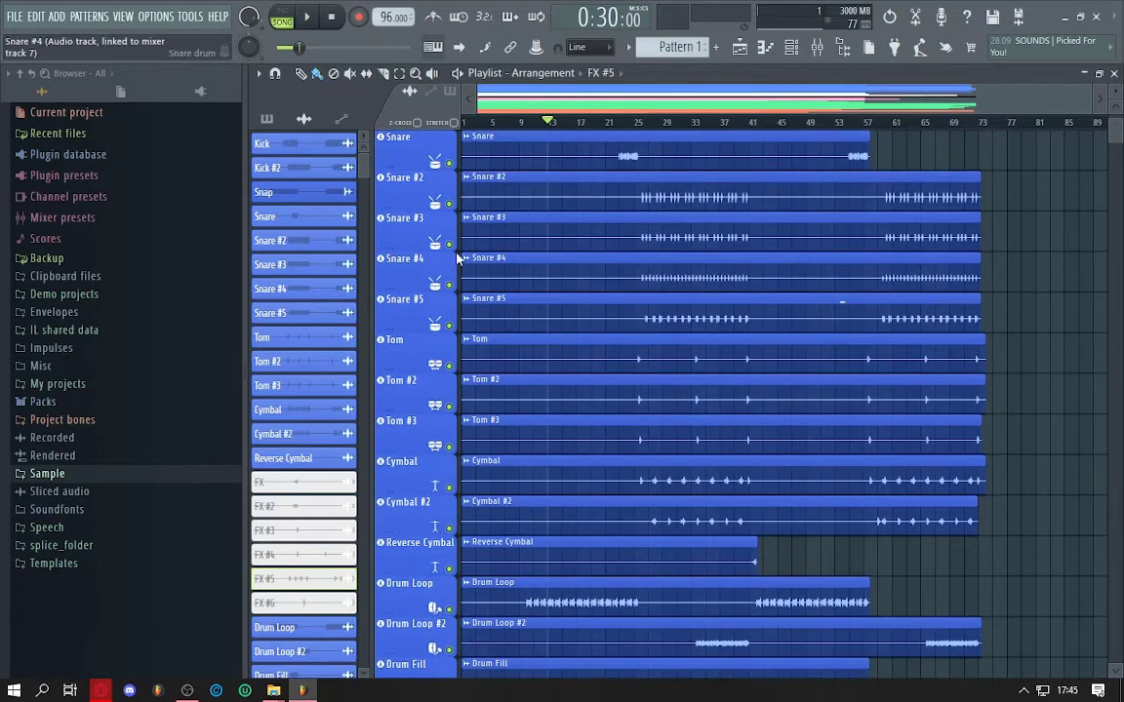
click(638, 124)
click(641, 124)
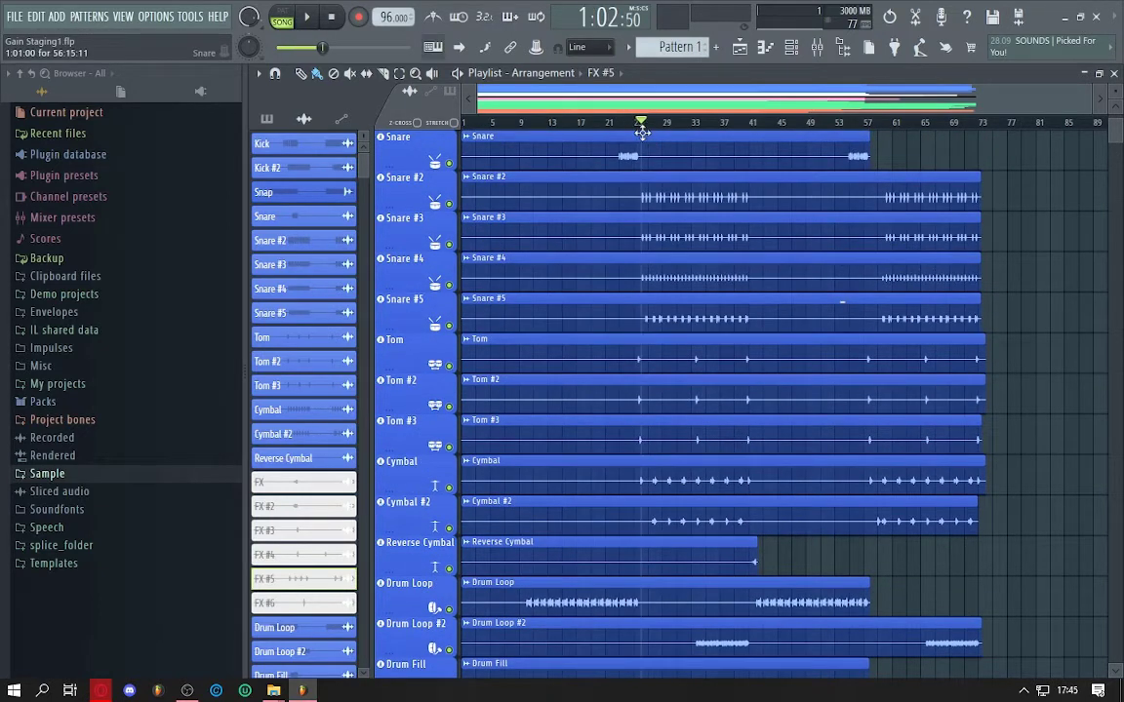
scroll(546, 142, up, 3)
right_click(448, 325)
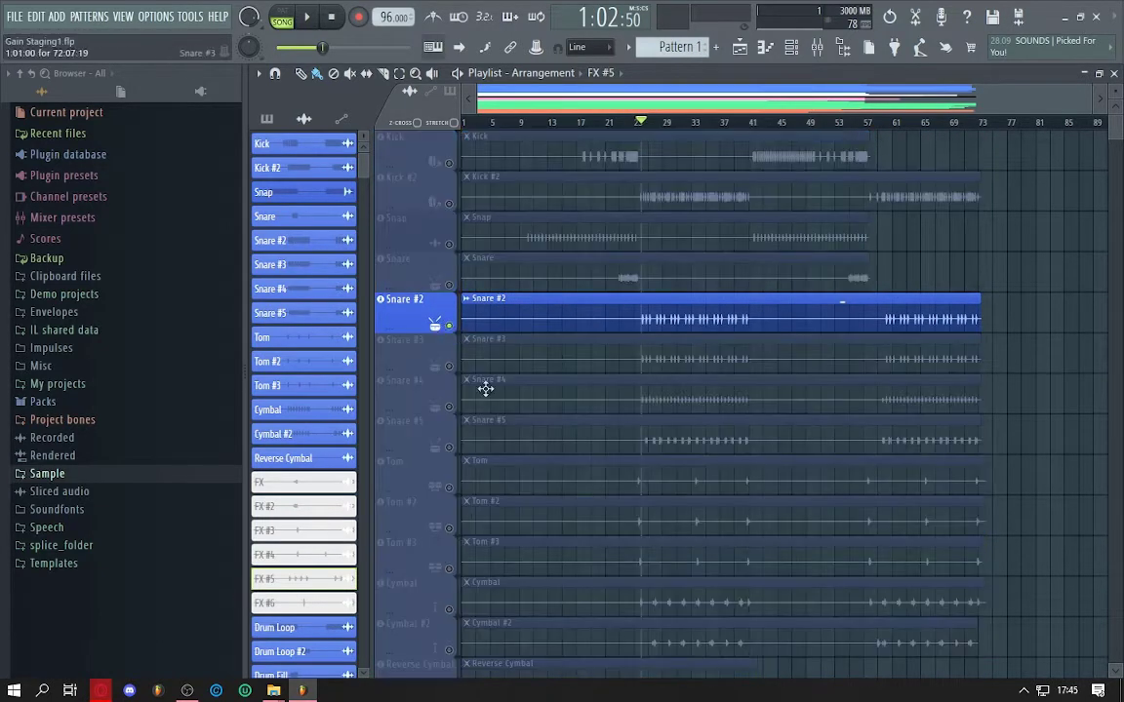
click(448, 366)
click(448, 407)
click(448, 447)
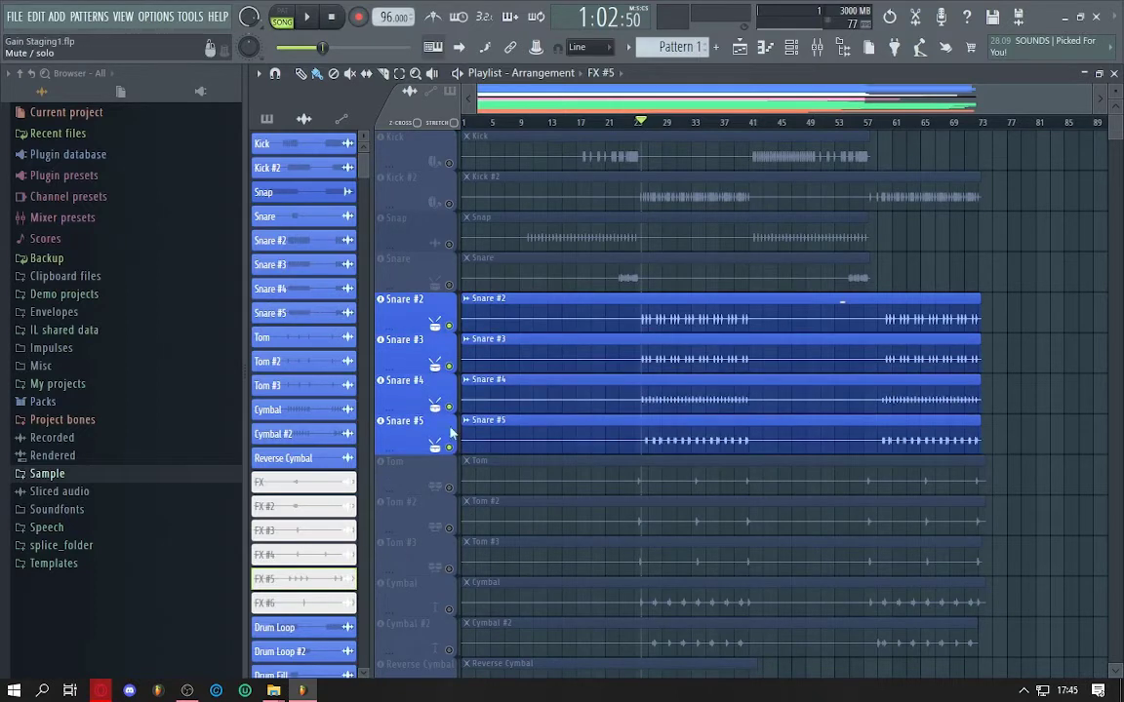
key(space)
scroll(249, 18, down, 3)
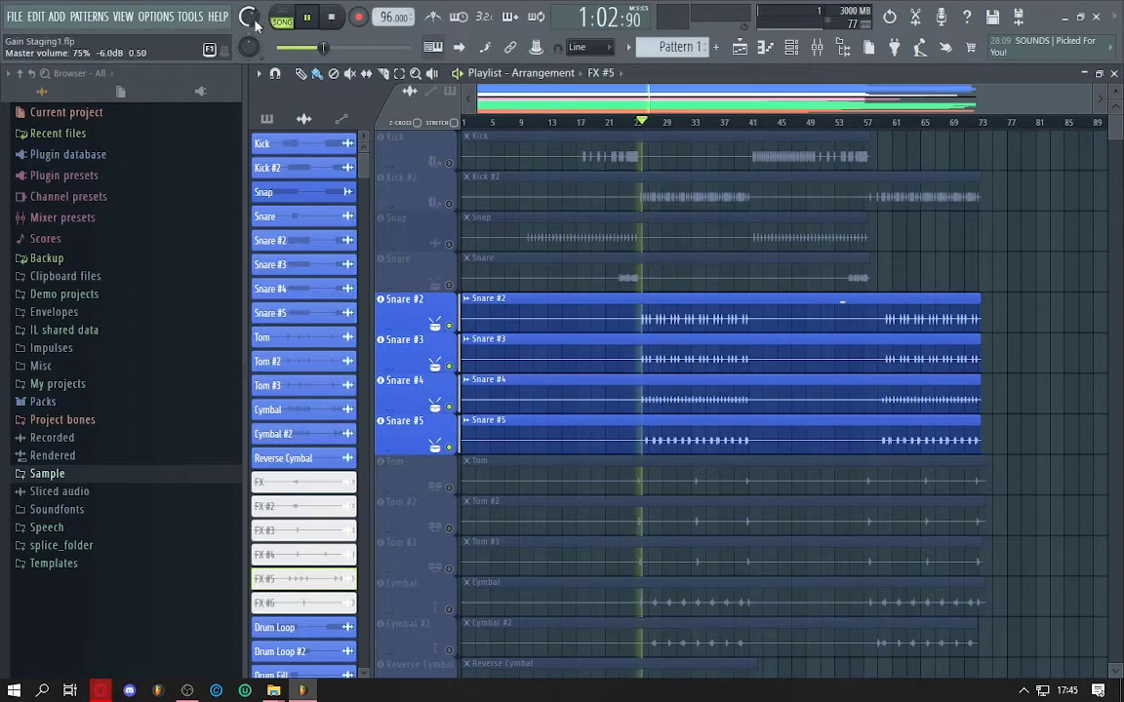
key(space)
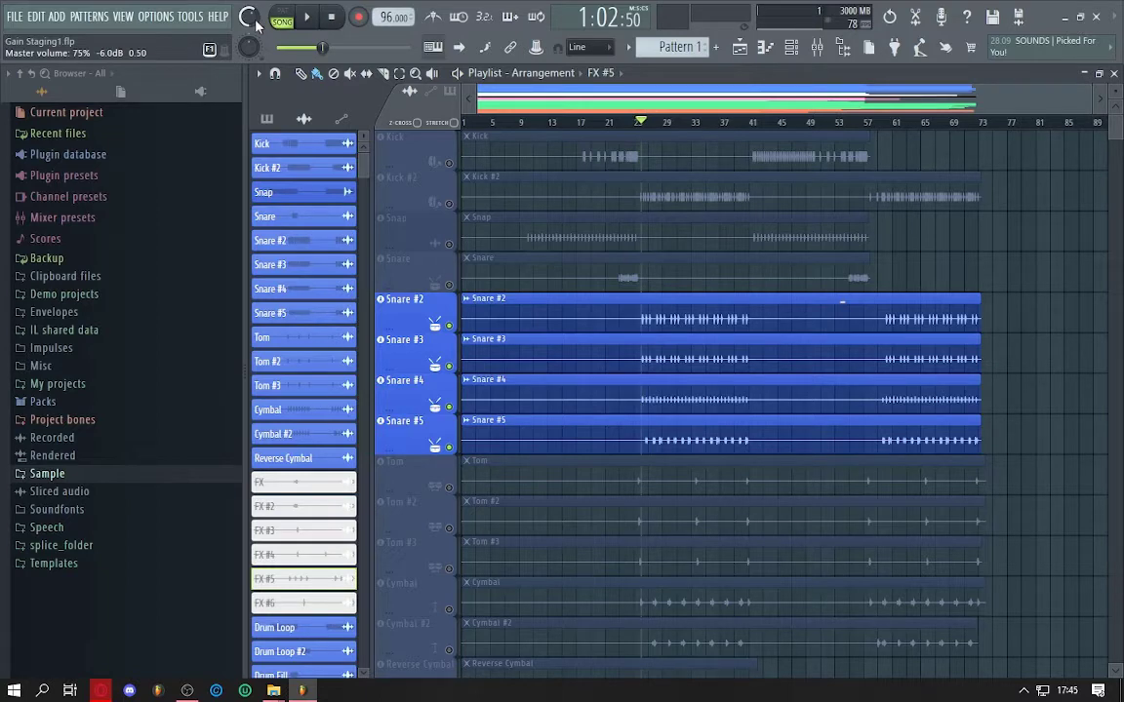
- Review the tracks from the drums to Vocal Lead #2 with the snares soloed, and re-enable all tracks
scroll(491, 526, down, 5)
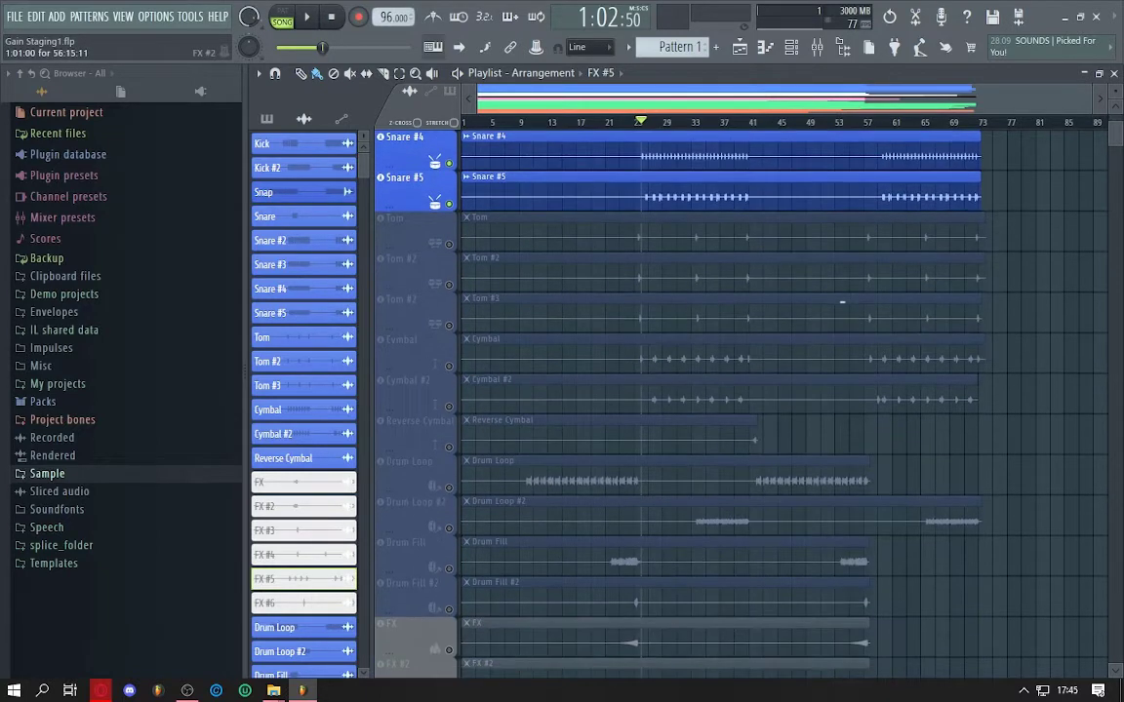
scroll(490, 526, down, 5)
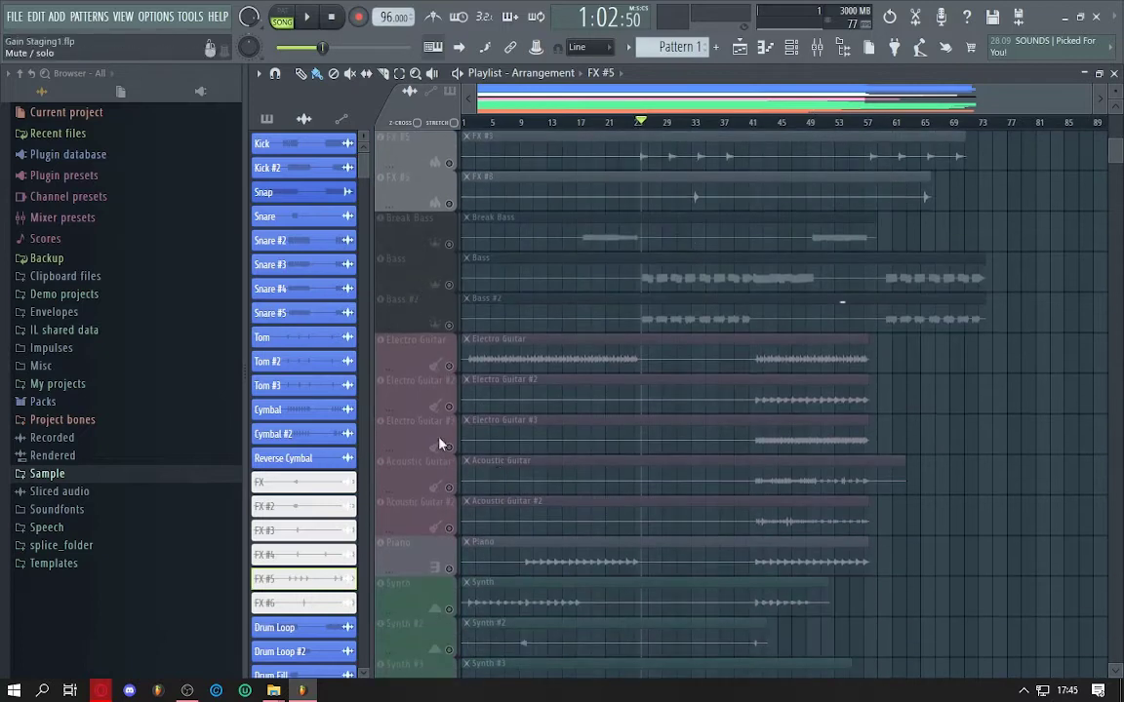
scroll(439, 444, down, 5)
scroll(412, 426, down, 10)
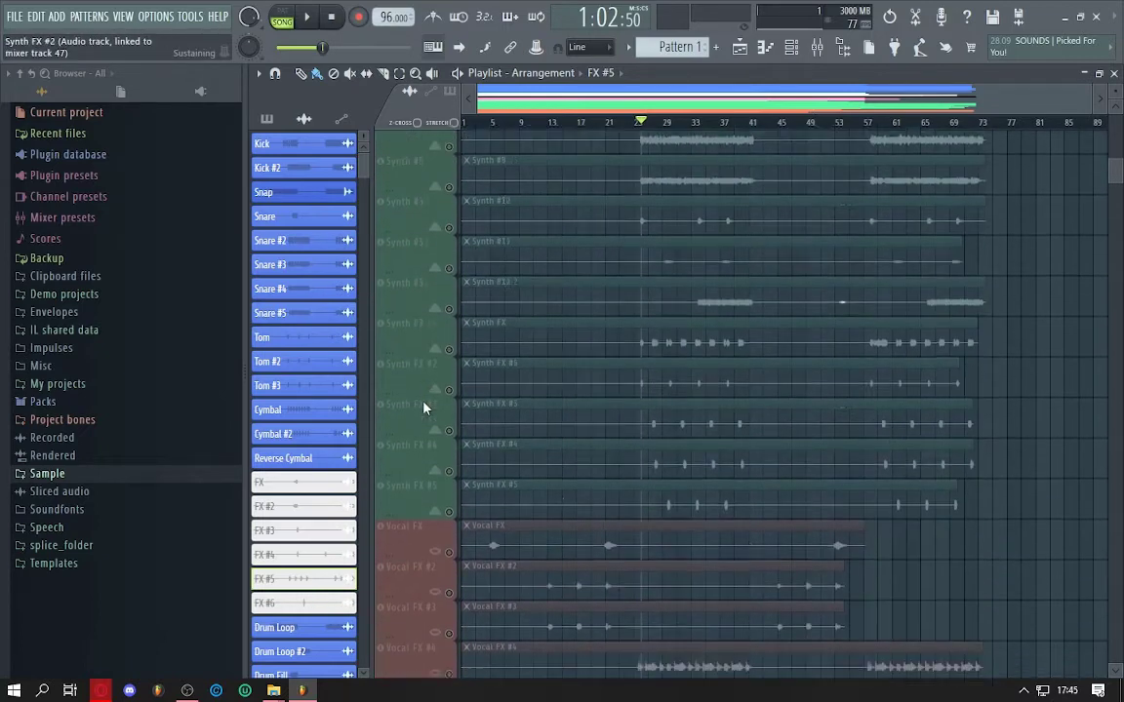
scroll(410, 332, up, 8)
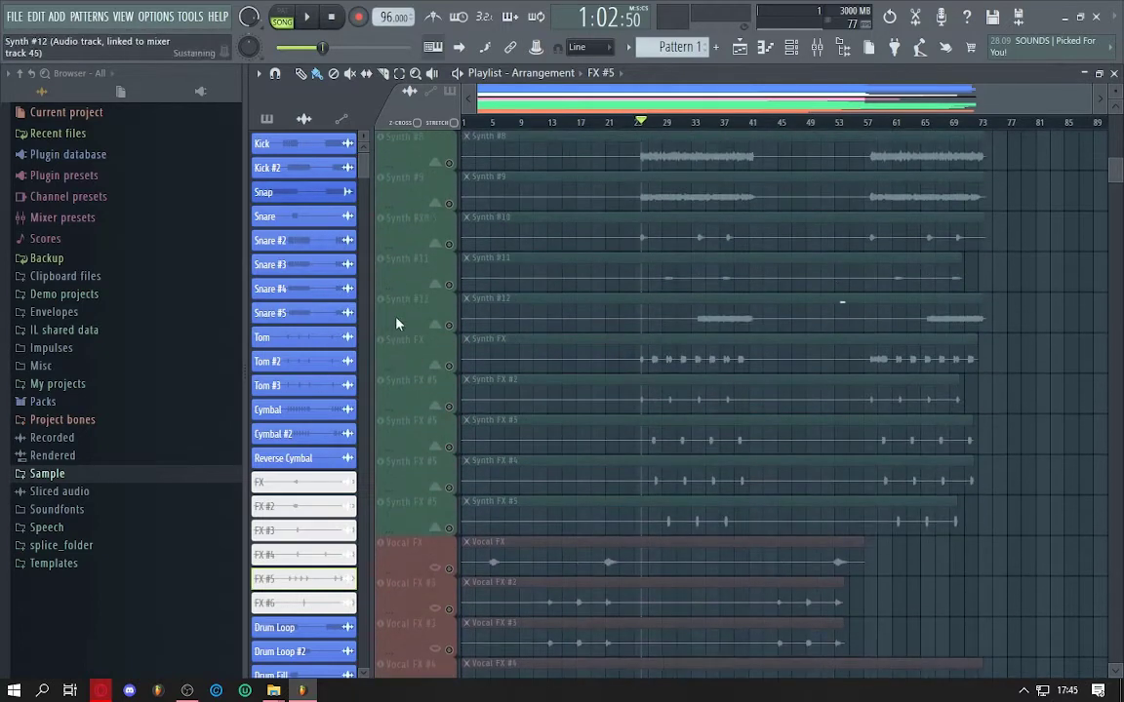
scroll(403, 324, up, 4)
scroll(407, 502, up, 4)
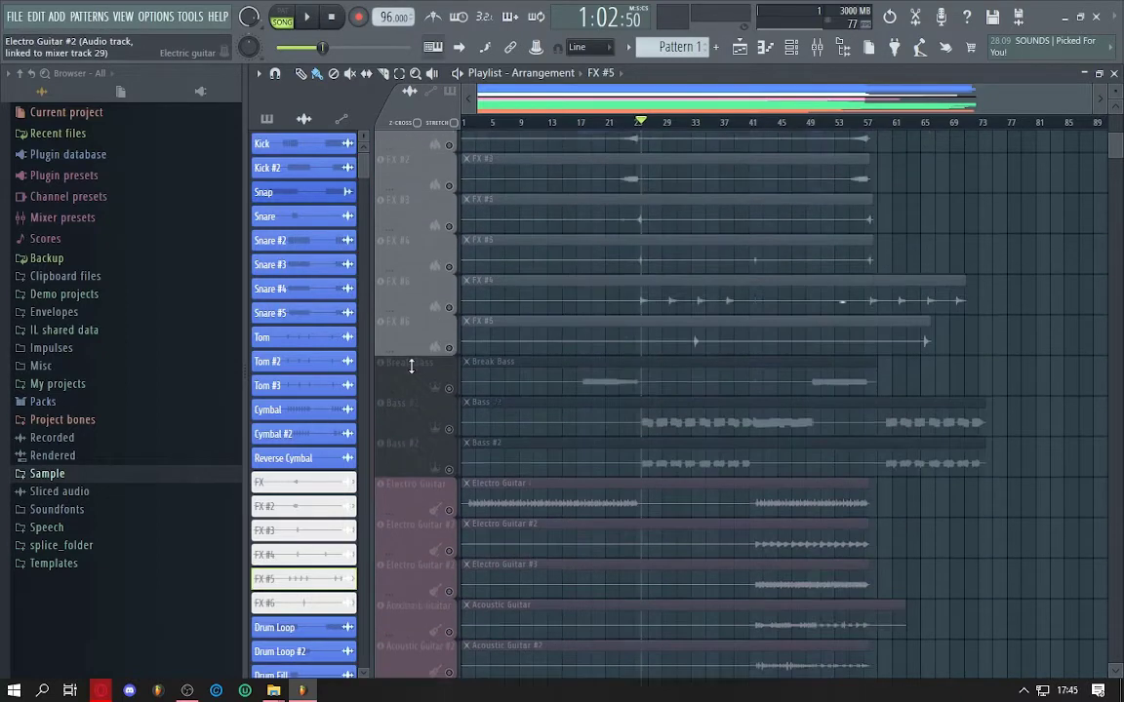
scroll(411, 365, up, 4)
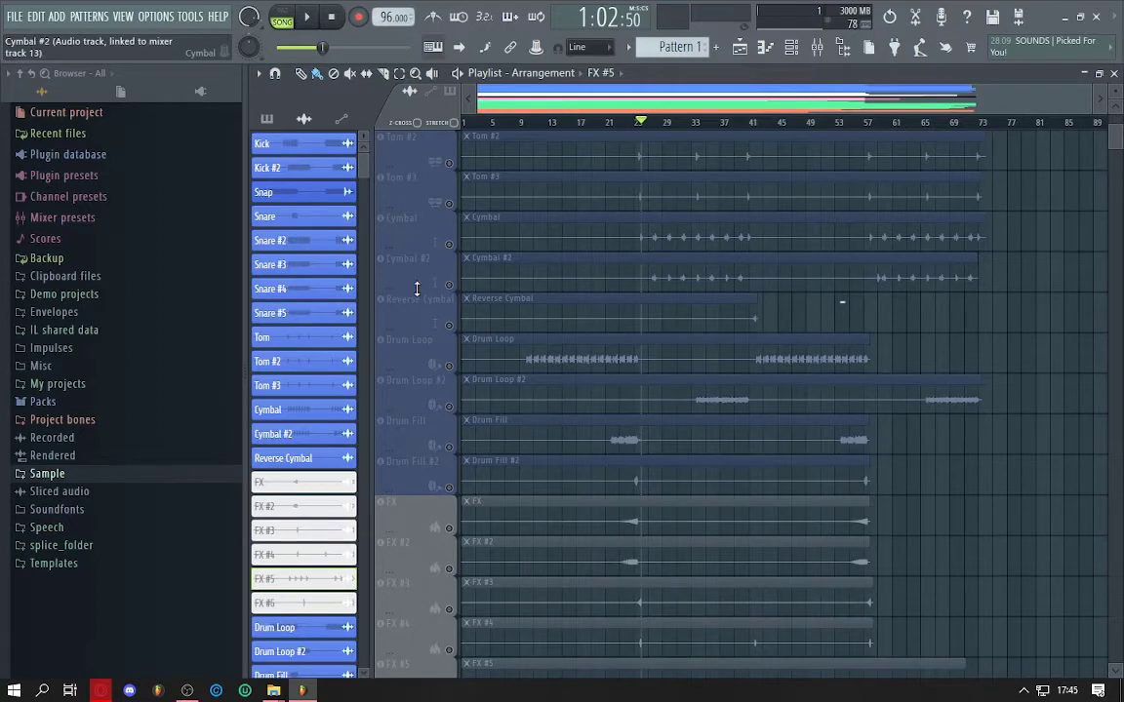
scroll(416, 288, down, 8)
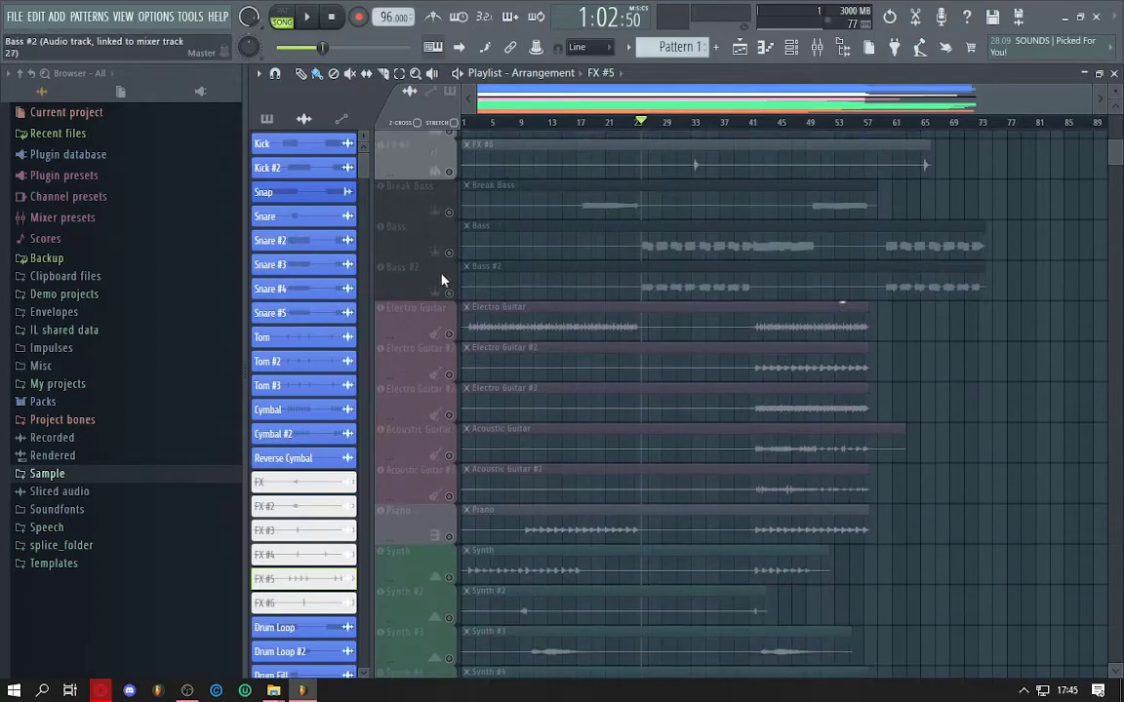
scroll(444, 282, down, 10)
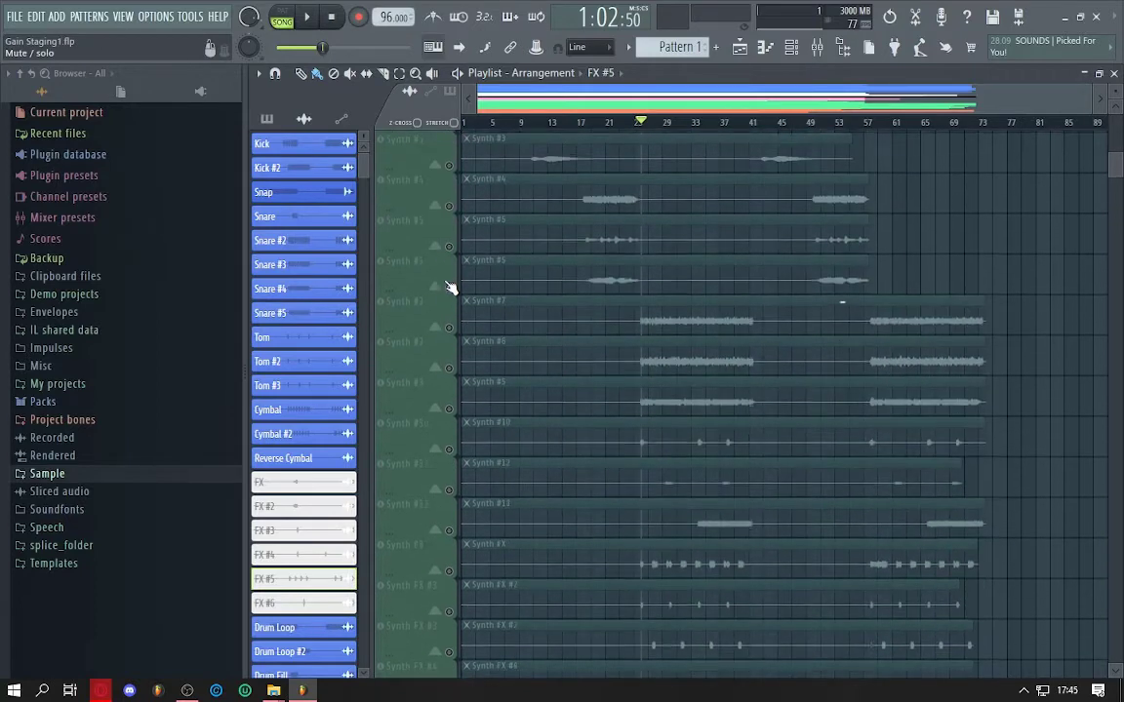
scroll(447, 285, down, 4)
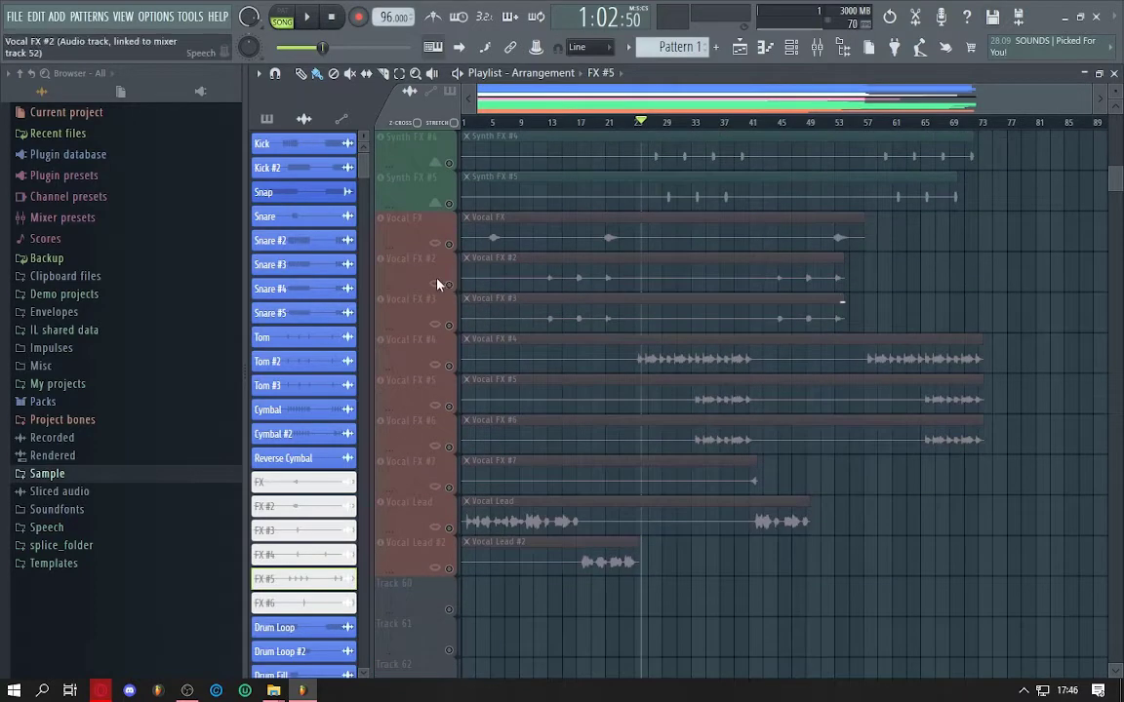
scroll(444, 283, up, 14)
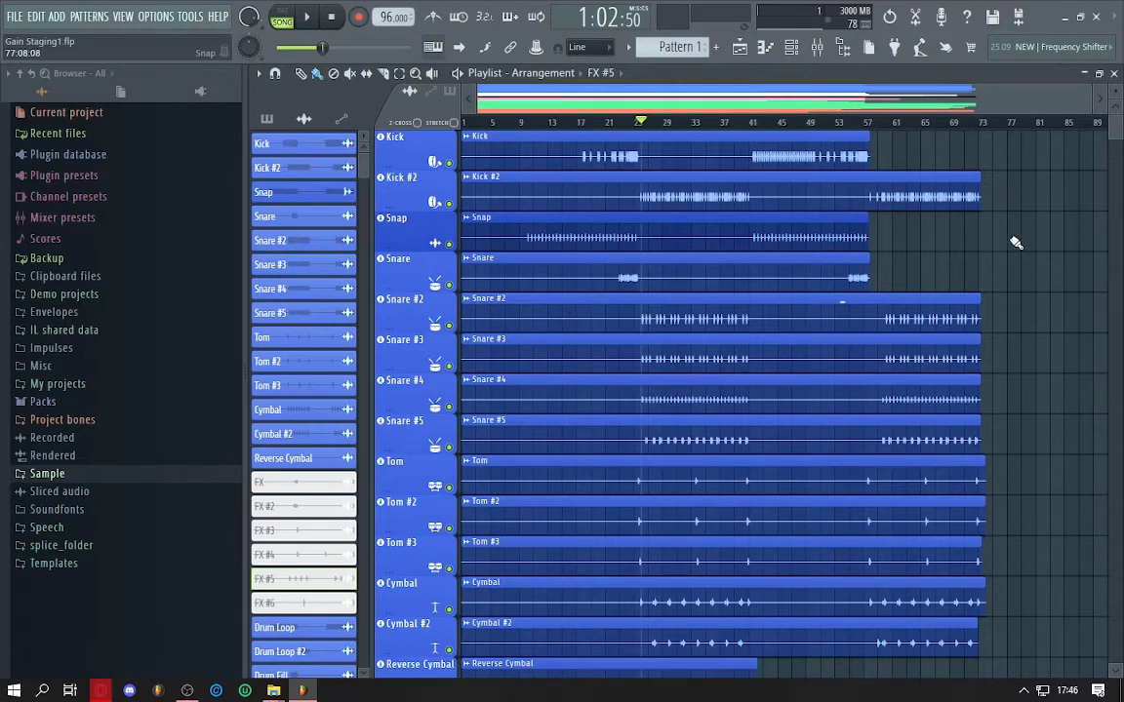
- Examine the full unmuted arrangement from the kicks and drum loops to the lead vocals and the empty tracks below
scroll(1015, 243, down, 15)
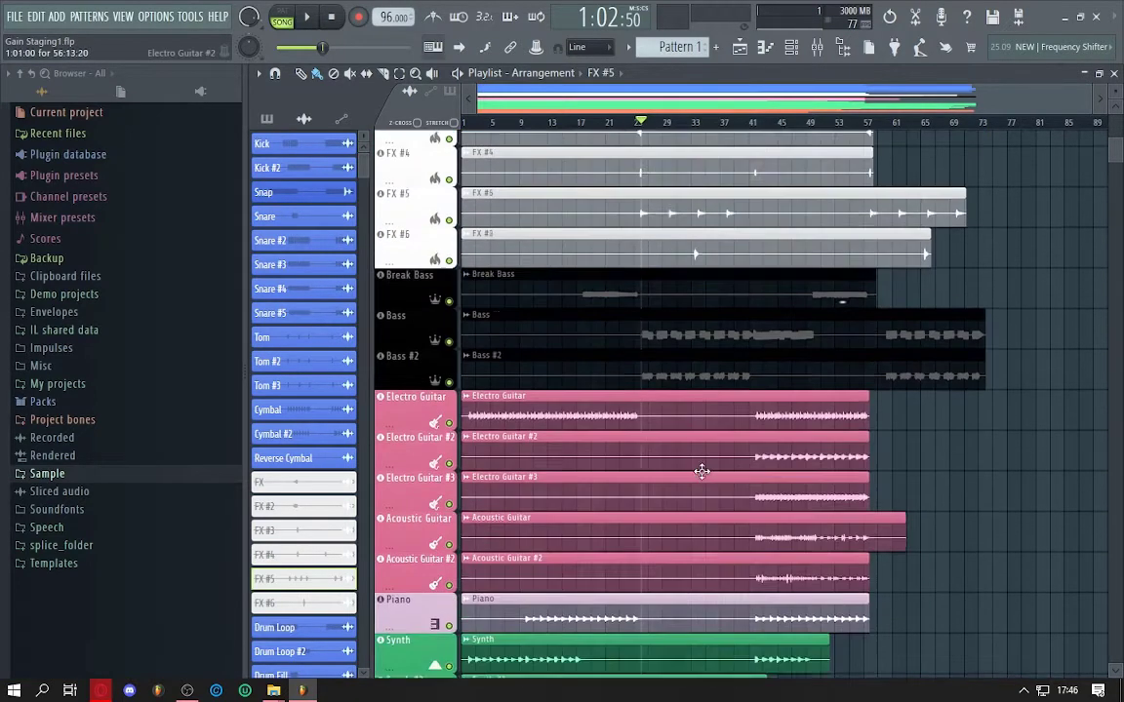
scroll(707, 448, down, 8)
scroll(801, 307, up, 20)
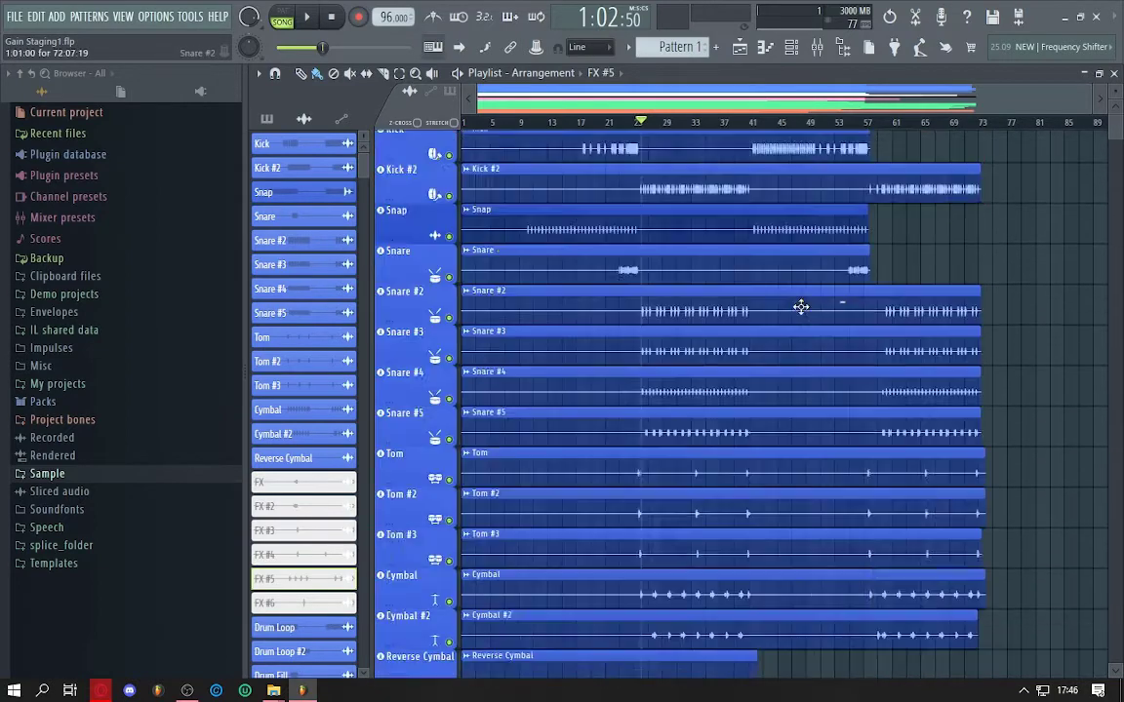
scroll(801, 307, down, 5)
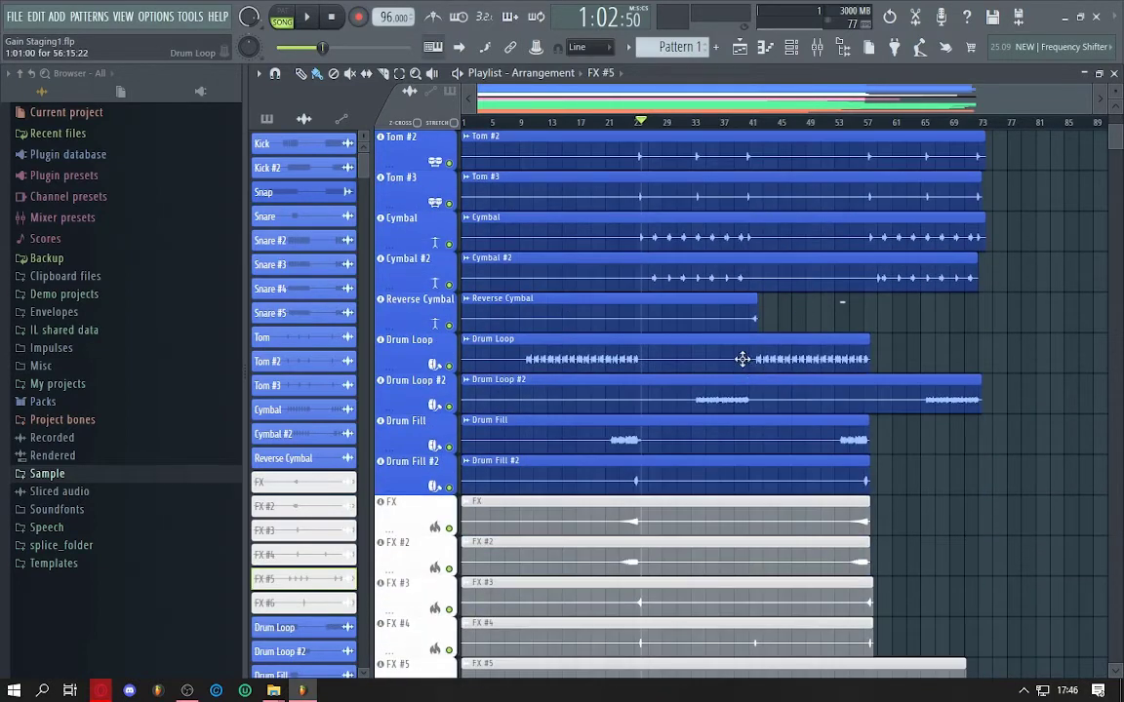
scroll(741, 377, up, 6)
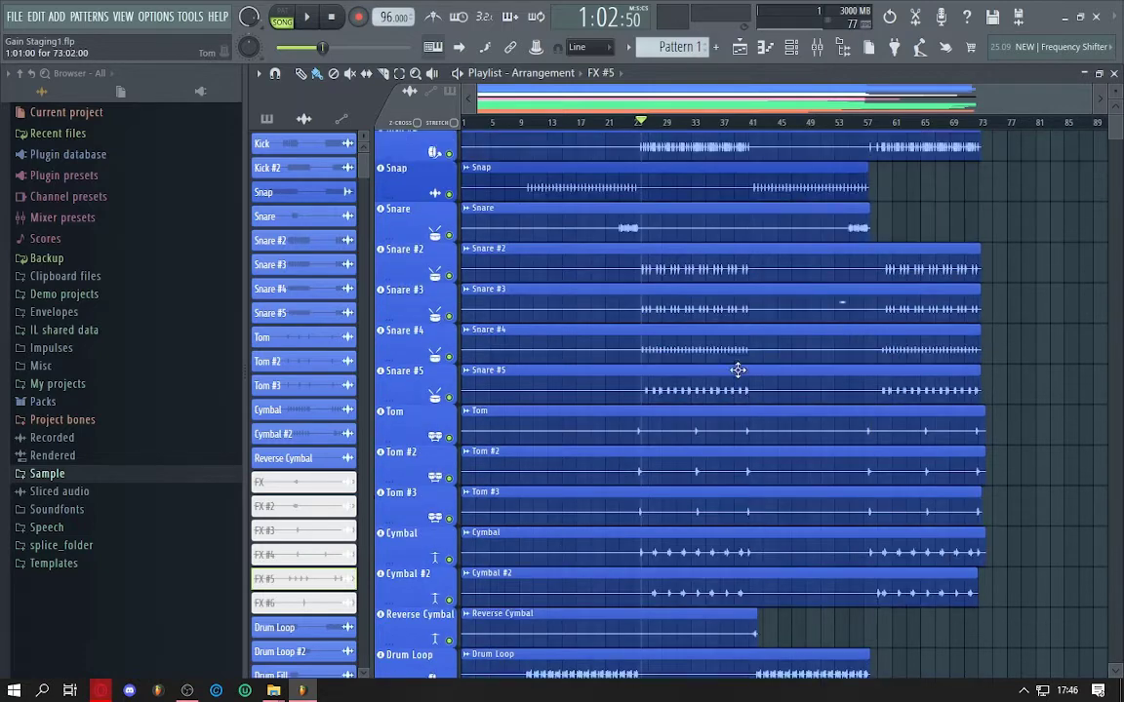
scroll(738, 370, down, 9)
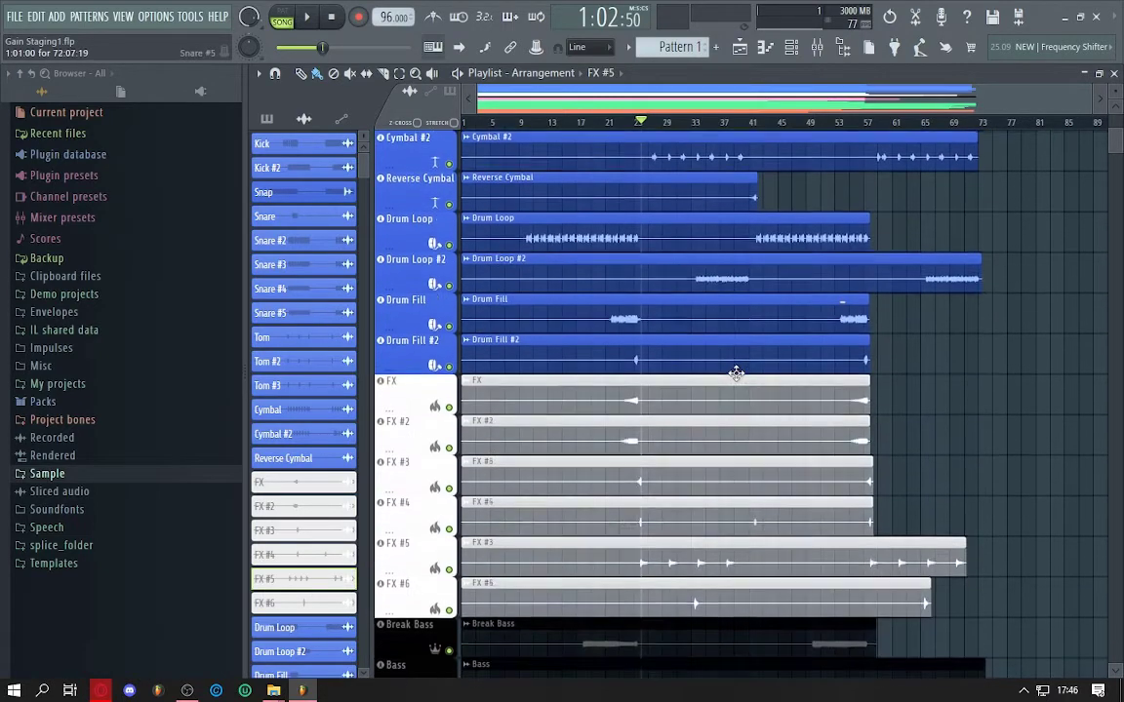
scroll(737, 373, up, 9)
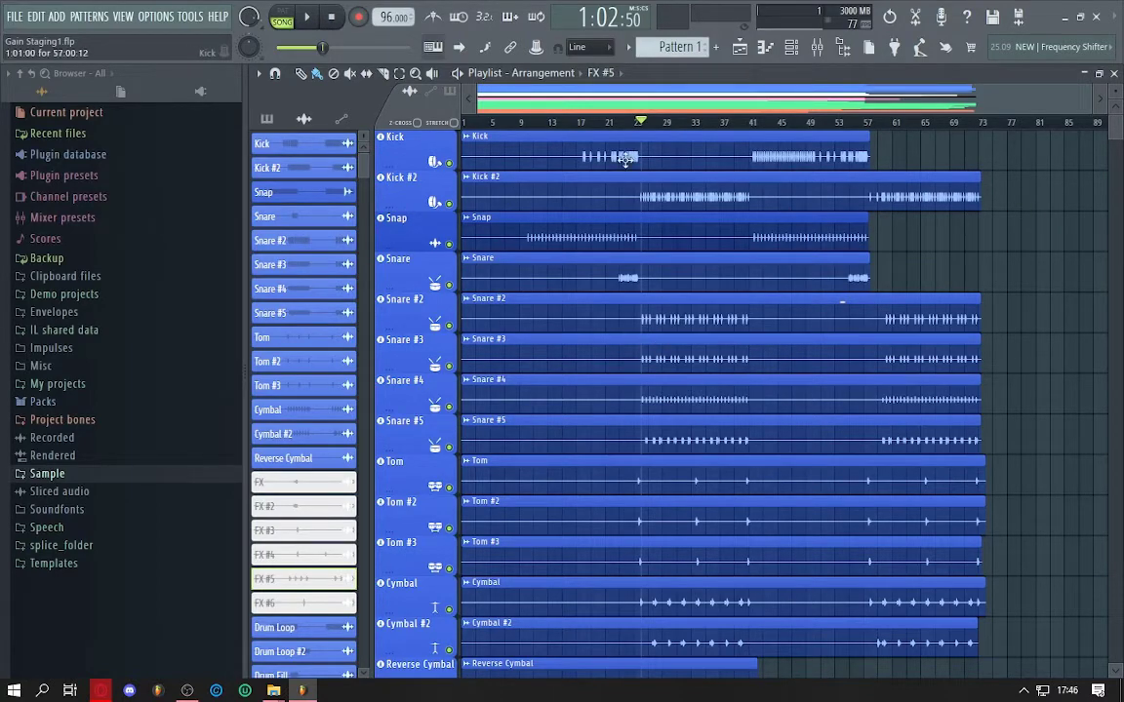
scroll(655, 215, down, 5)
scroll(655, 215, down, 20)
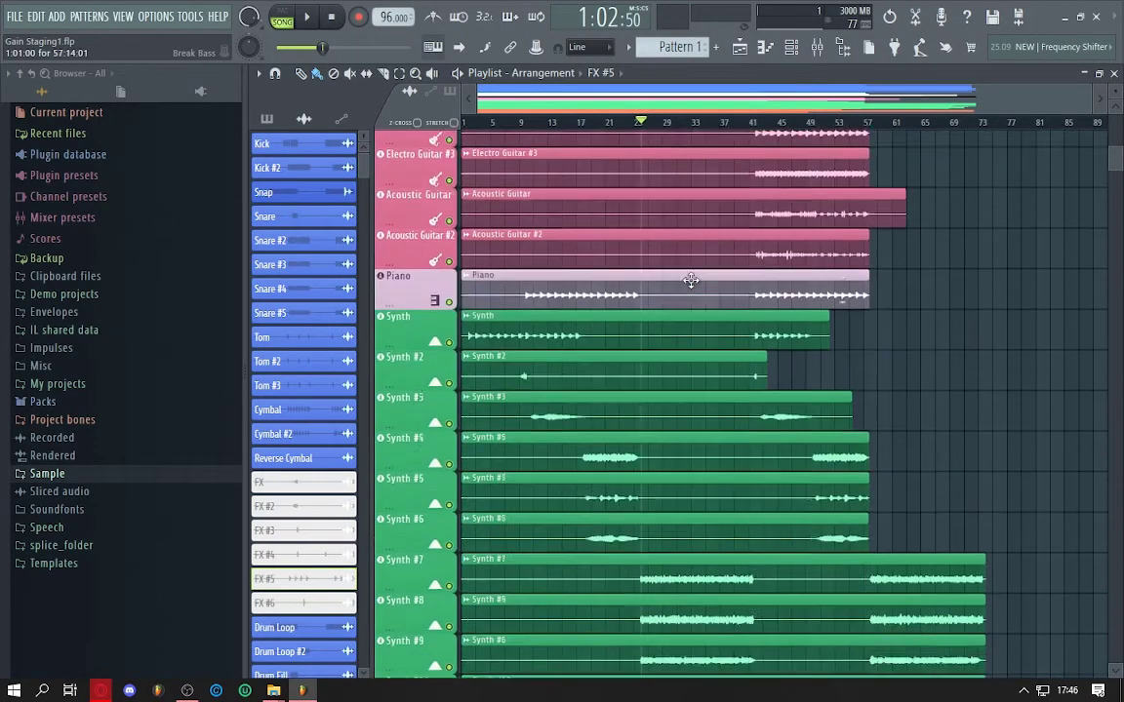
scroll(691, 278, down, 15)
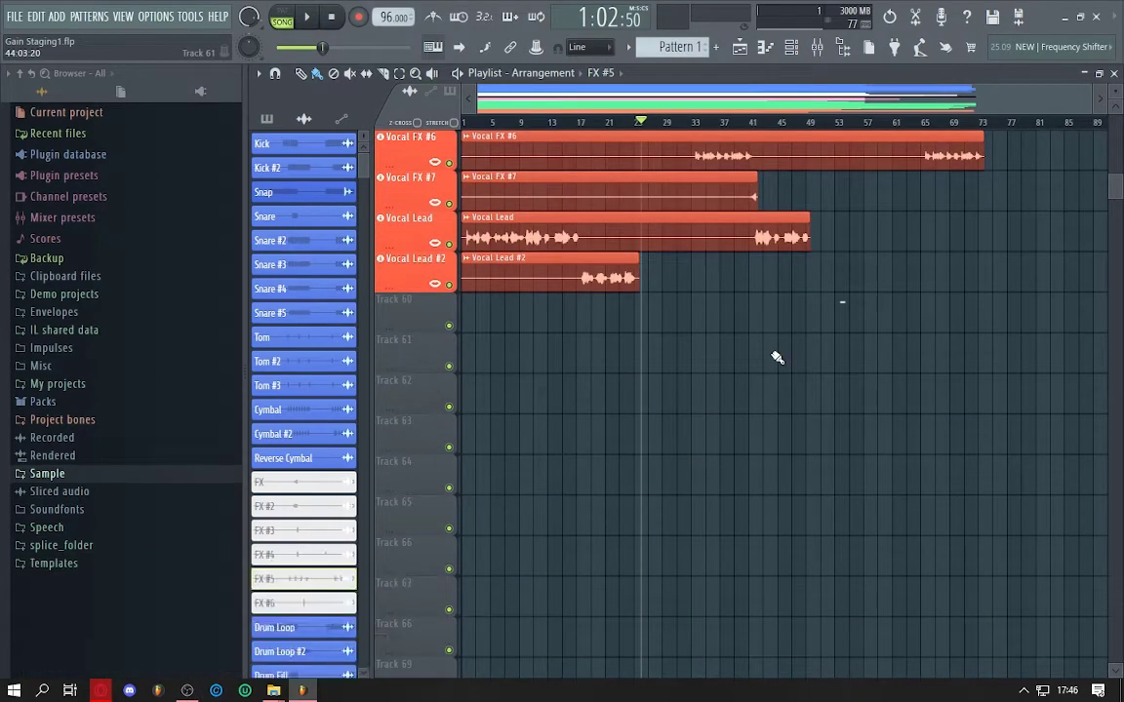
mouse_move(273, 690)
click(379, 614)
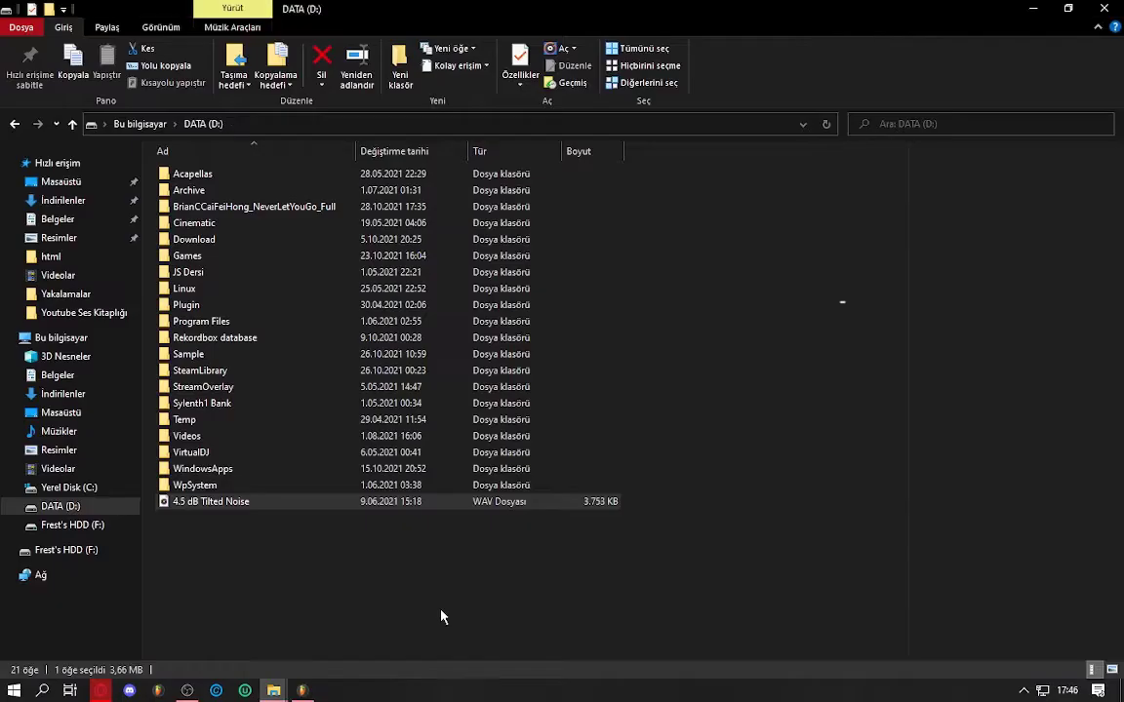
drag(215, 511, 582, 348)
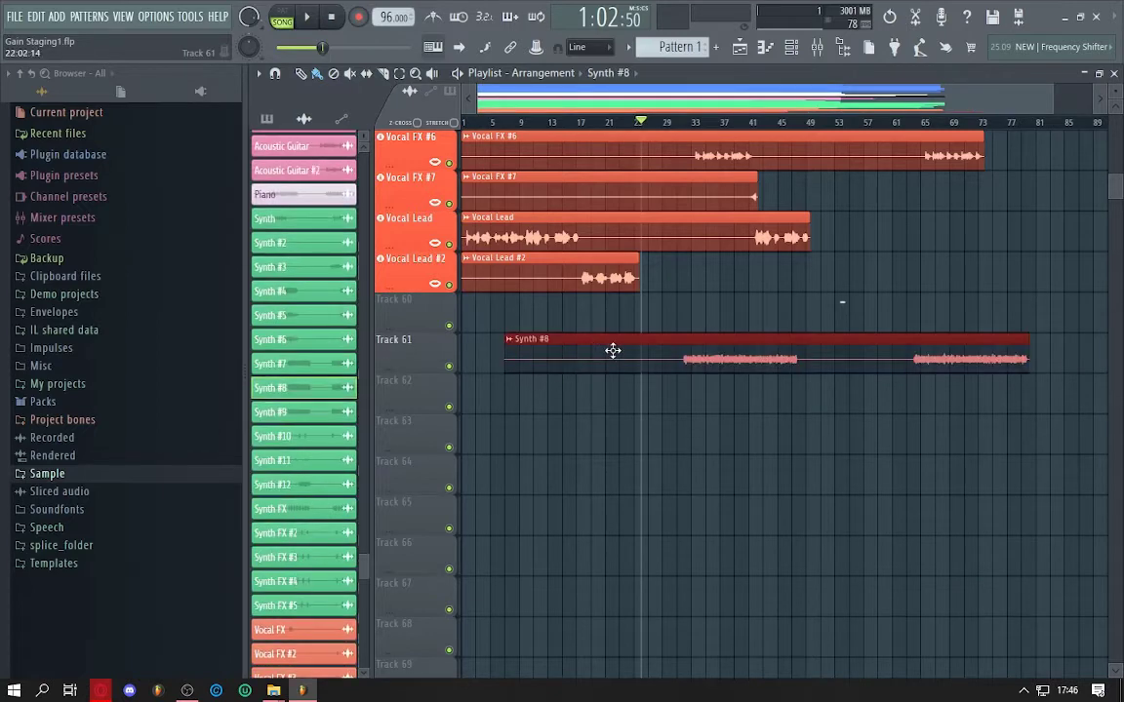
right_click(615, 357)
- Add the 4.5 dB Tilted Noise WAV file from the DATA (D:) drive to Track 63 of the playlist
mouse_move(273, 690)
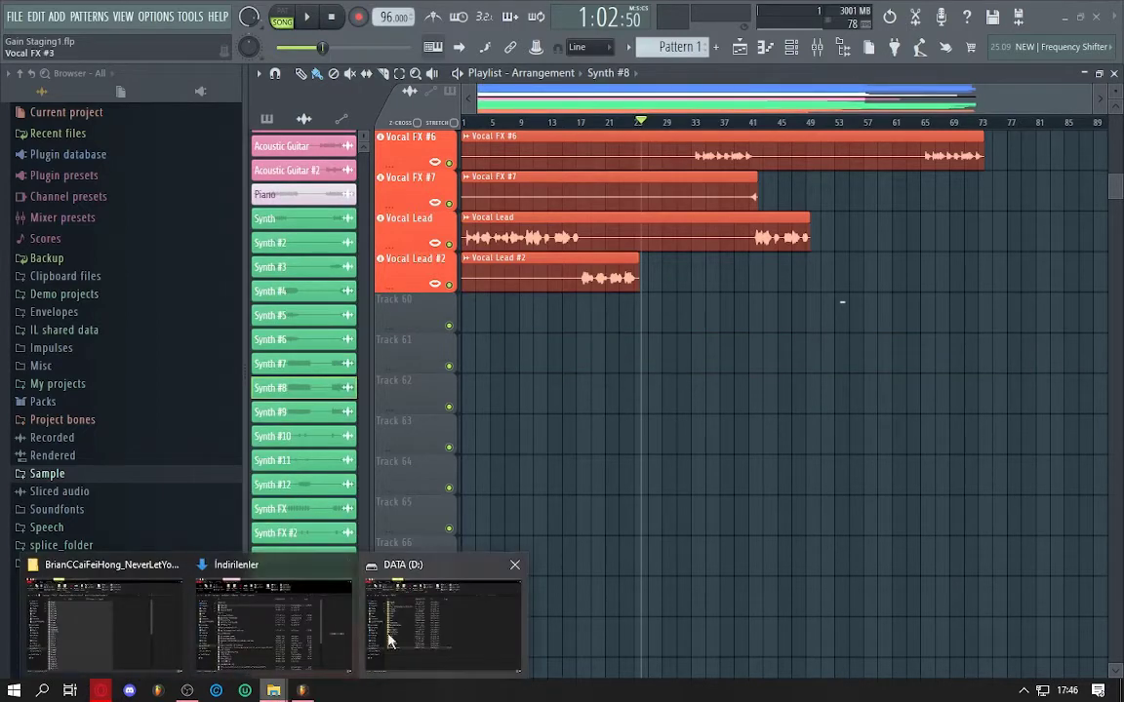
click(363, 568)
drag(251, 502, 421, 444)
scroll(475, 127, up, 3)
scroll(475, 127, up, 3)
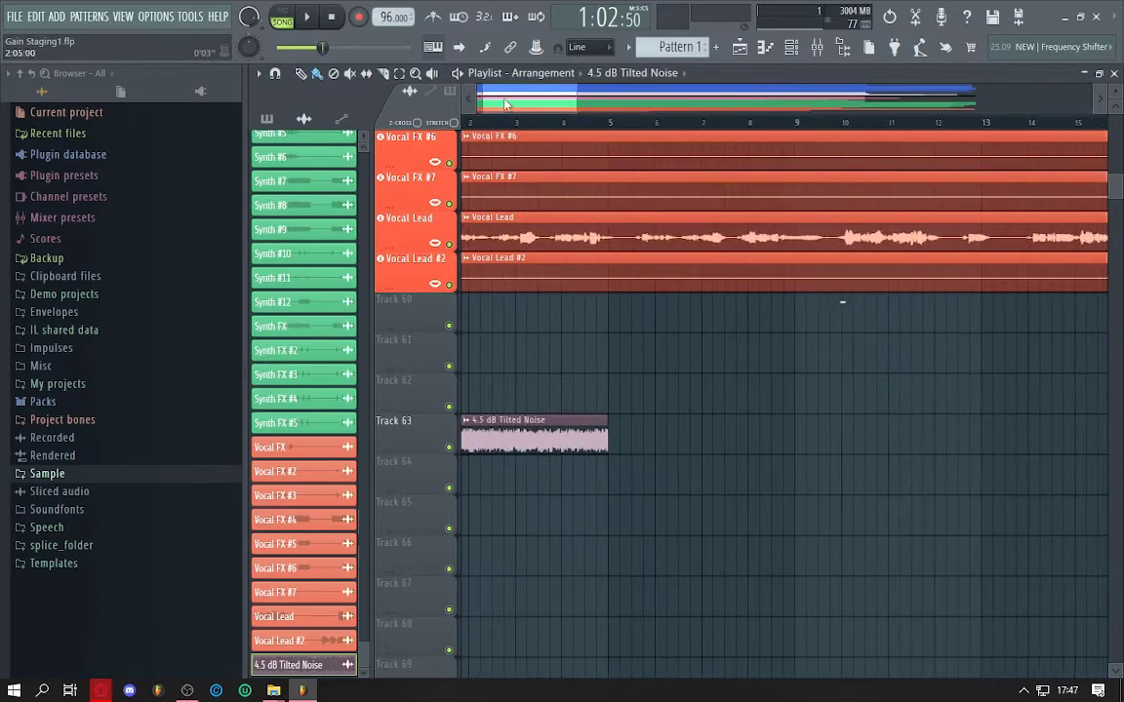
- Set the time-stretching mode of the 4.5 dB Tilted Noise clip to Stretch
double_click(558, 421)
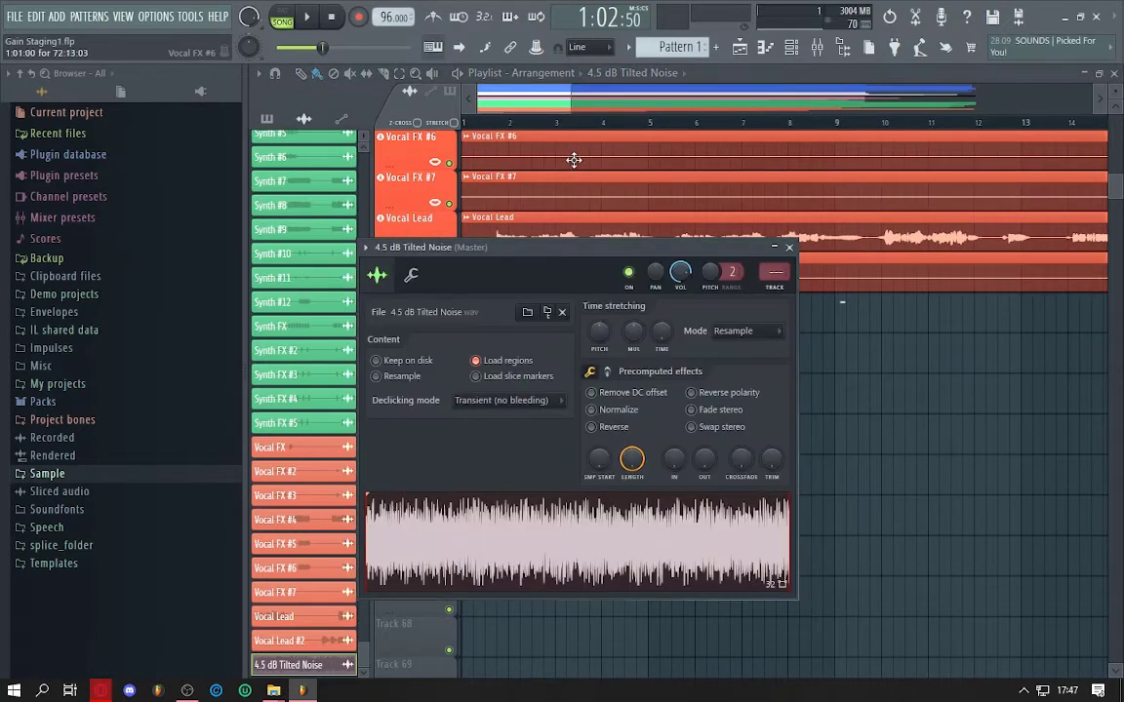
key(Escape)
scroll(647, 121, up, 3)
scroll(673, 123, up, 4)
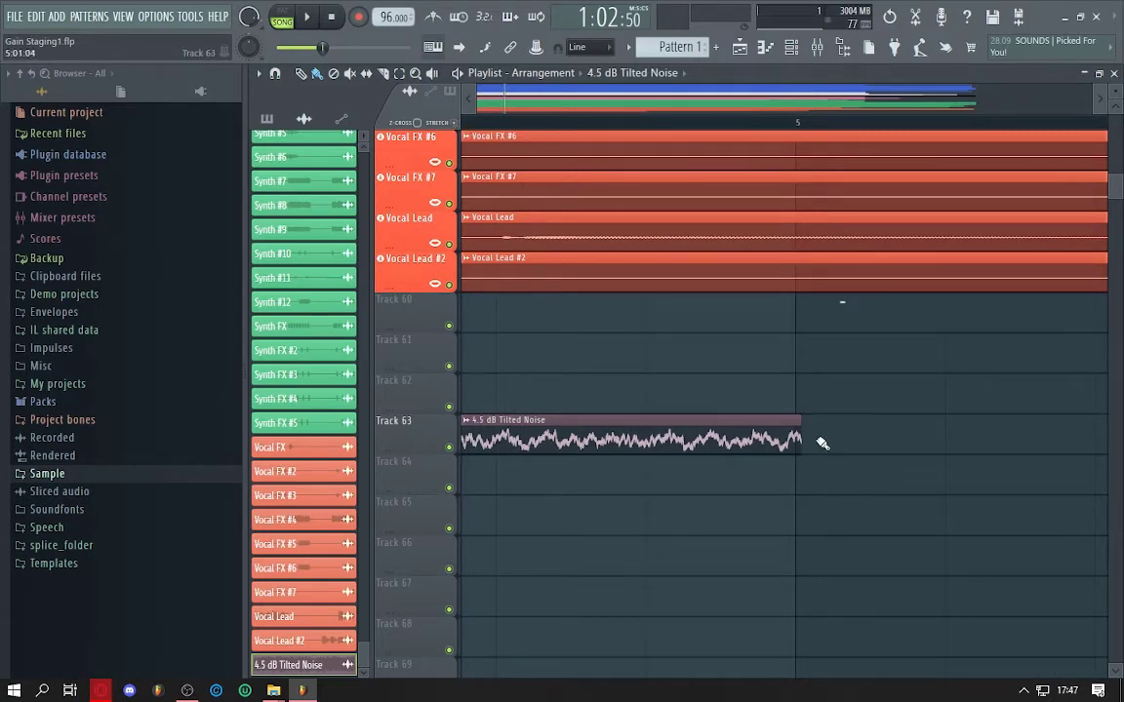
double_click(716, 437)
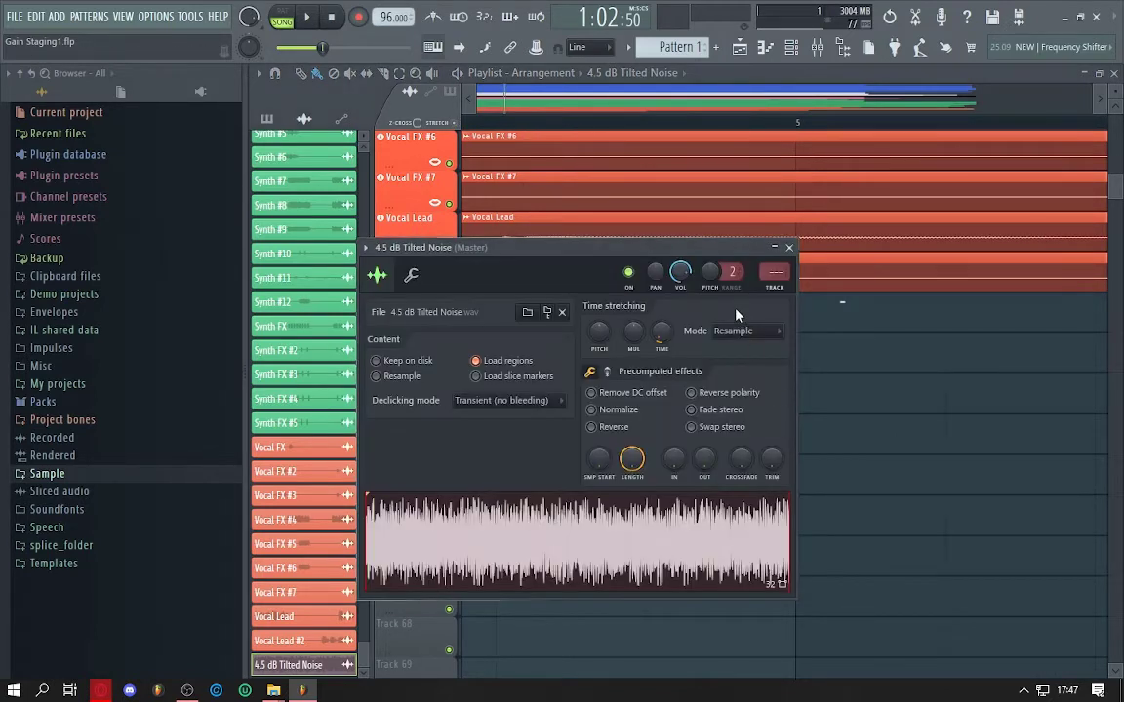
click(732, 330)
click(700, 303)
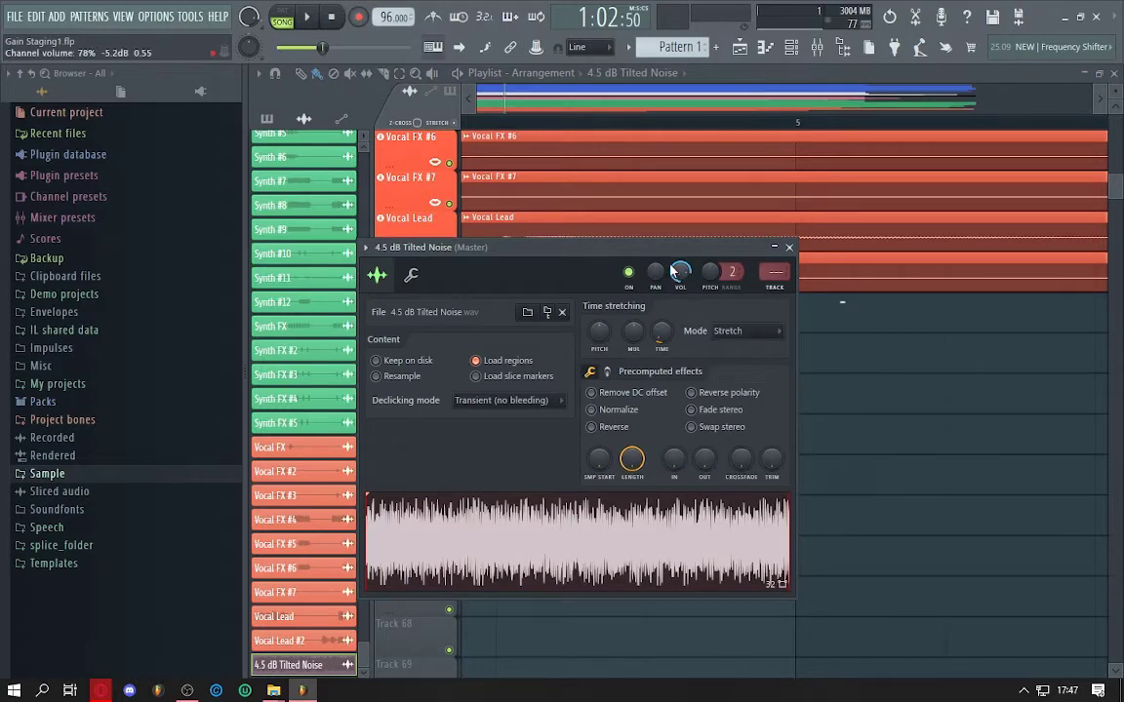
- Route the 4.5 dB Tilted Noise clip to mixer track 63, lock that track's mute/solo state and solo Vocal Lead
click(776, 273)
scroll(790, 248, down, 3)
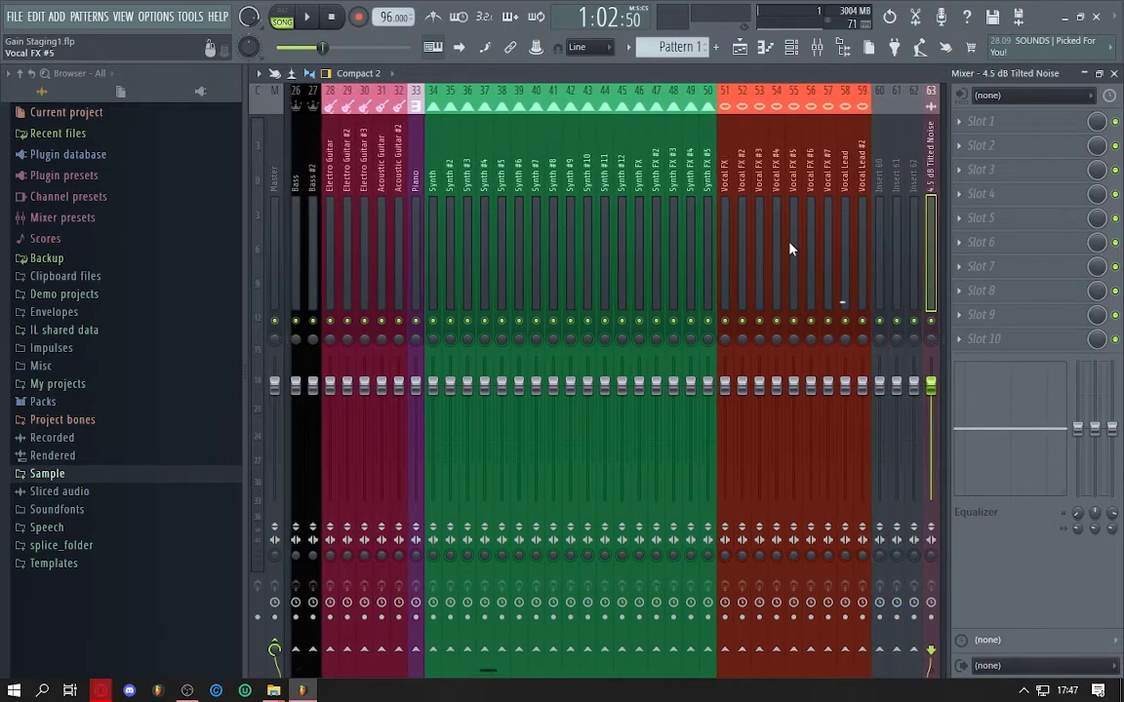
scroll(771, 251, down, 1)
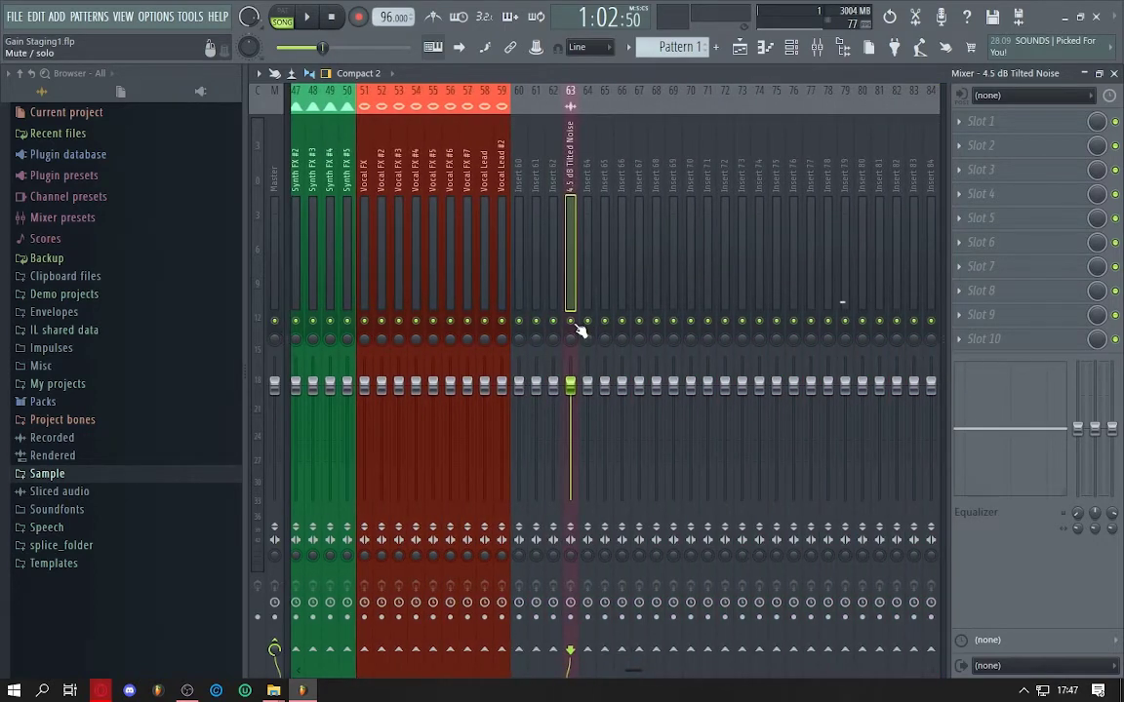
right_click(487, 322)
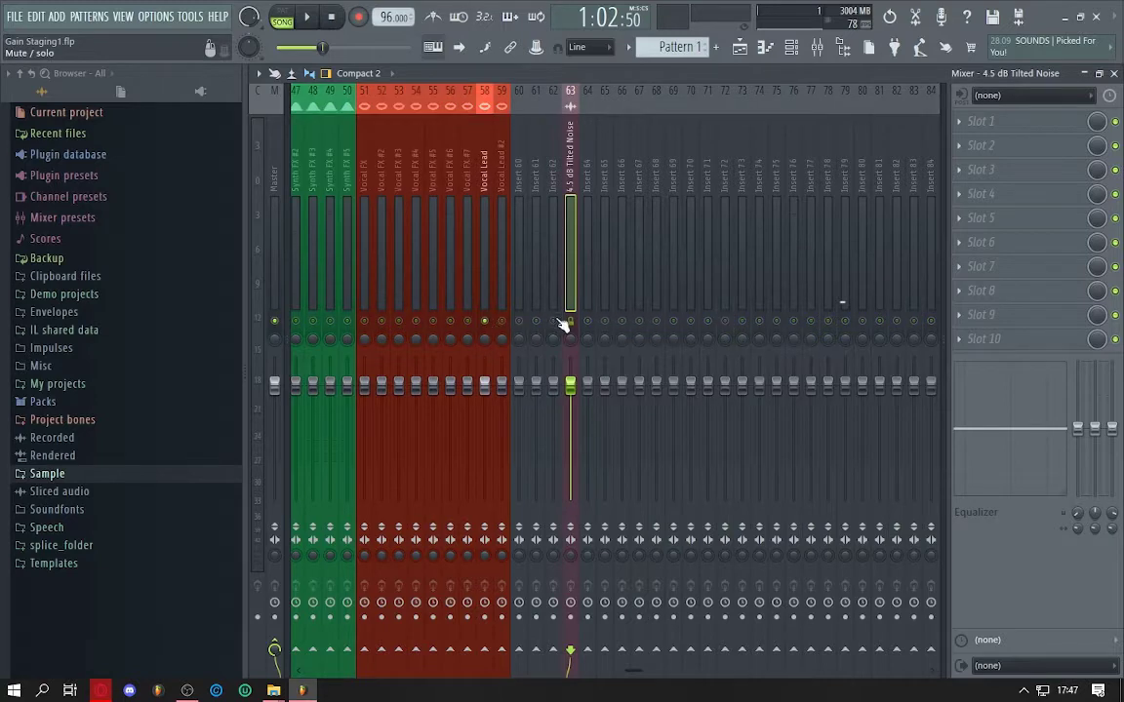
- Repeat the noise clip along Track 63 of the playlist to about bar 77, past the end of all other tracks
key(F5)
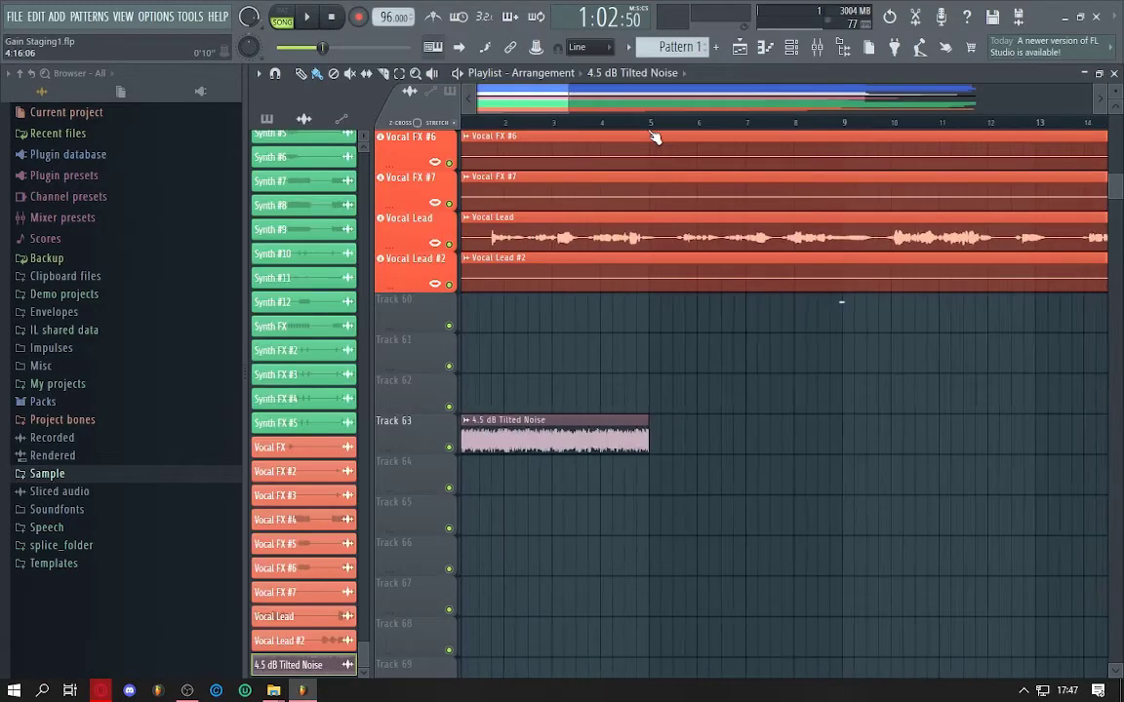
scroll(654, 137, down, 5)
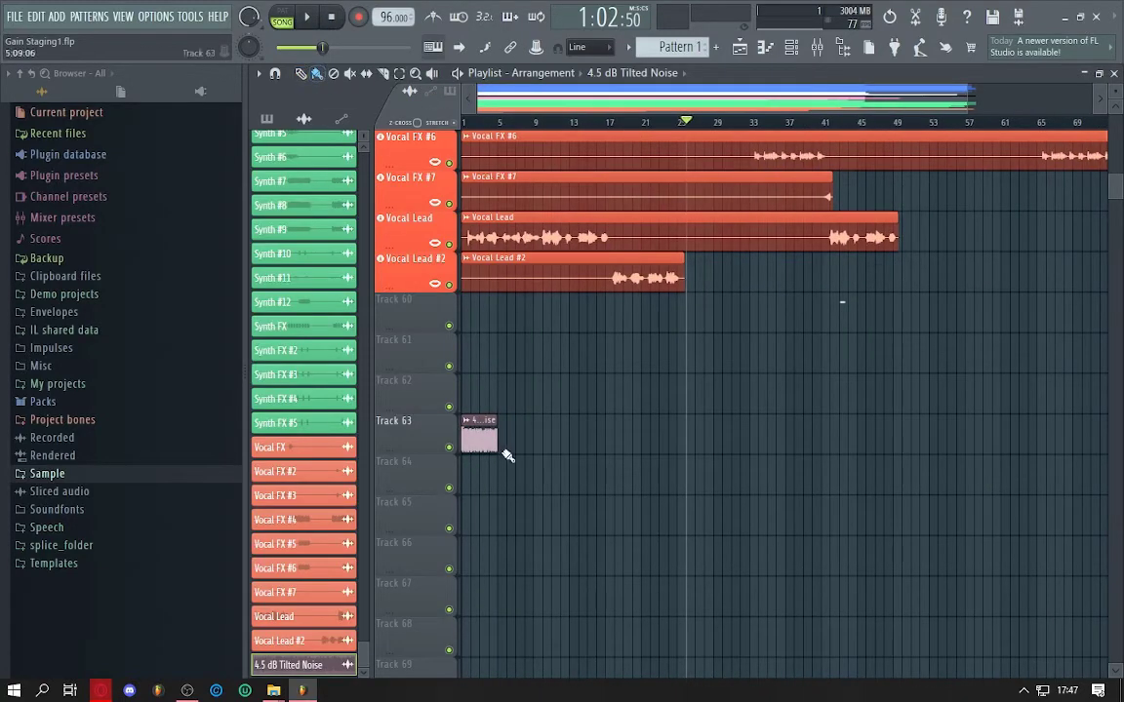
drag(505, 452, 1102, 449)
click(832, 105)
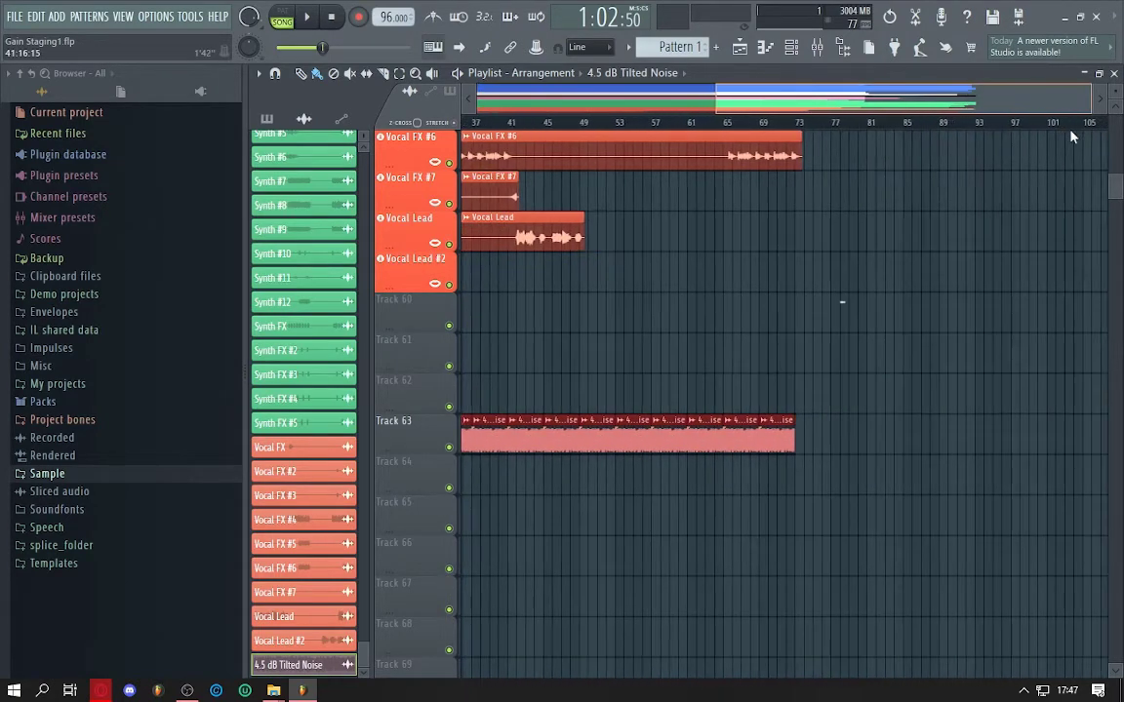
scroll(983, 319, up, 5)
scroll(842, 407, down, 7)
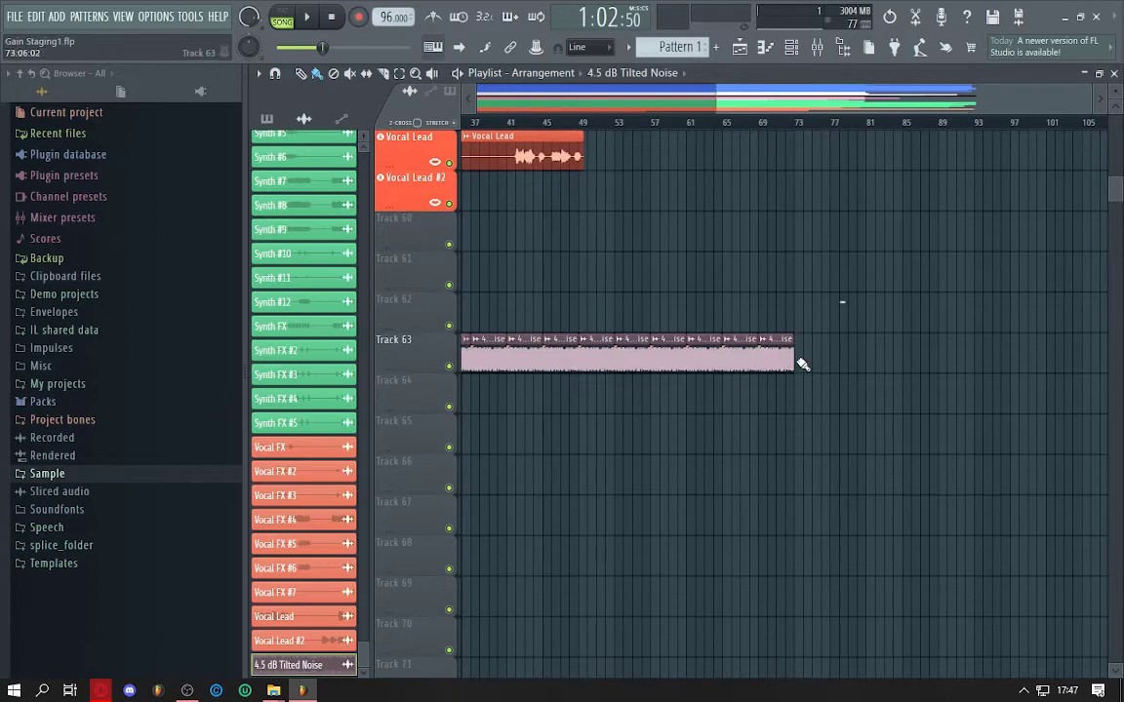
drag(798, 359, 827, 359)
scroll(950, 441, up, 8)
scroll(931, 442, up, 12)
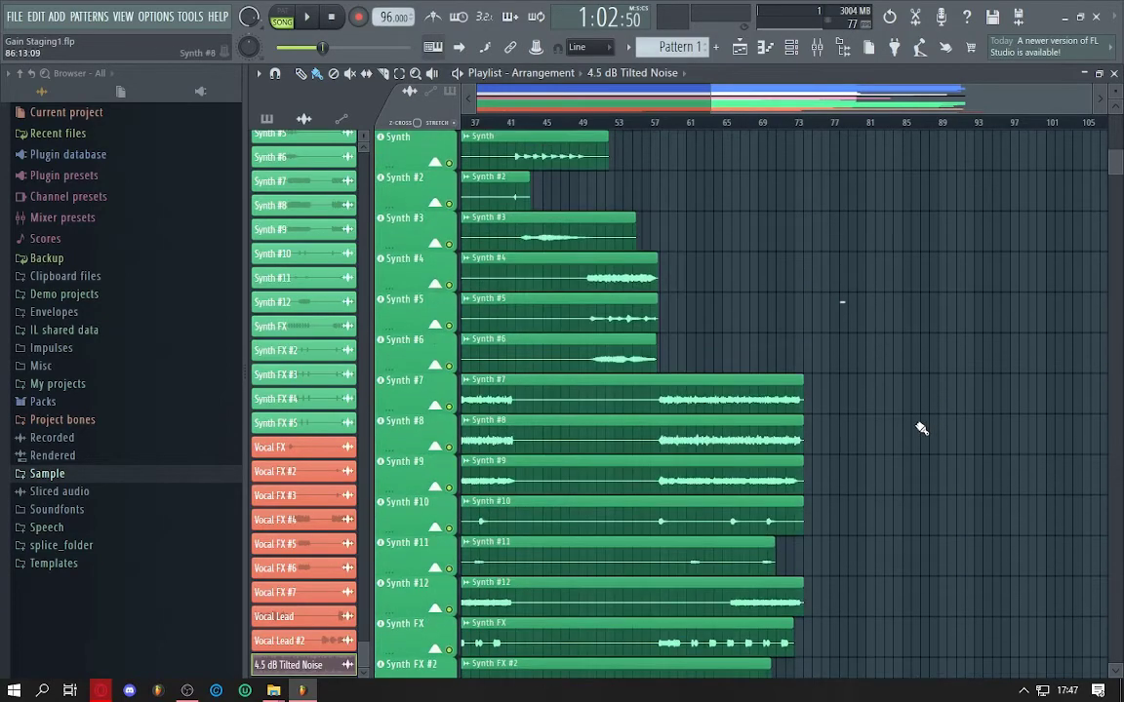
scroll(915, 440, up, 4)
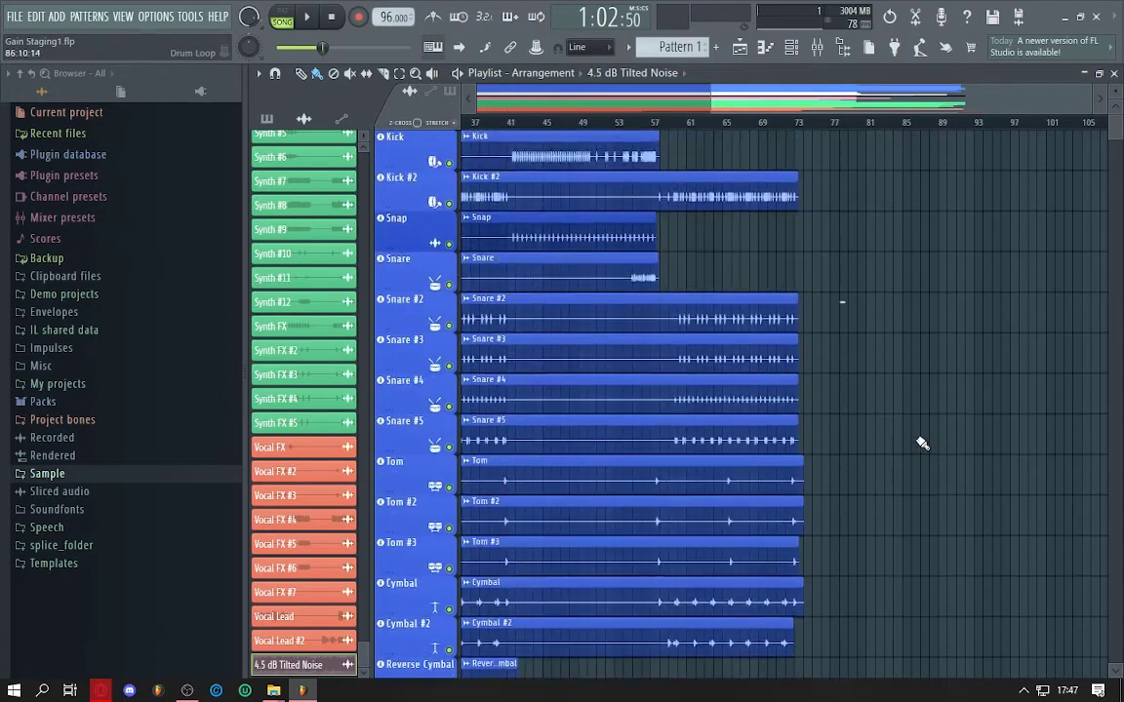
scroll(938, 458, down, 12)
scroll(961, 458, down, 12)
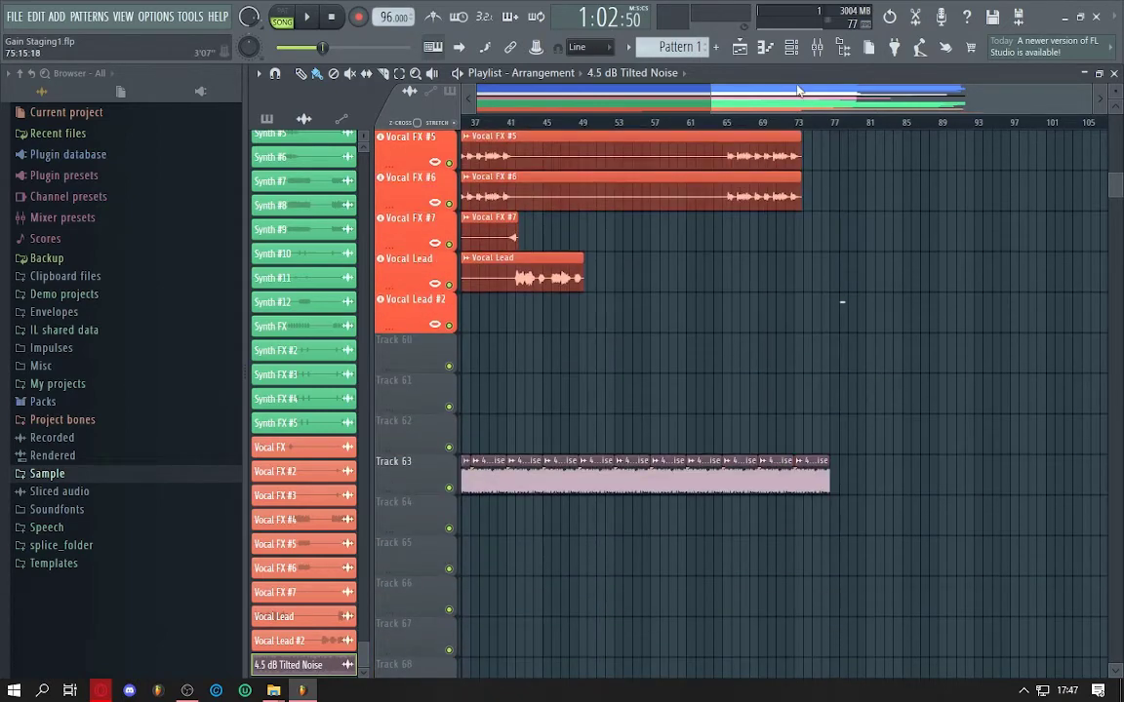
drag(605, 98, 535, 111)
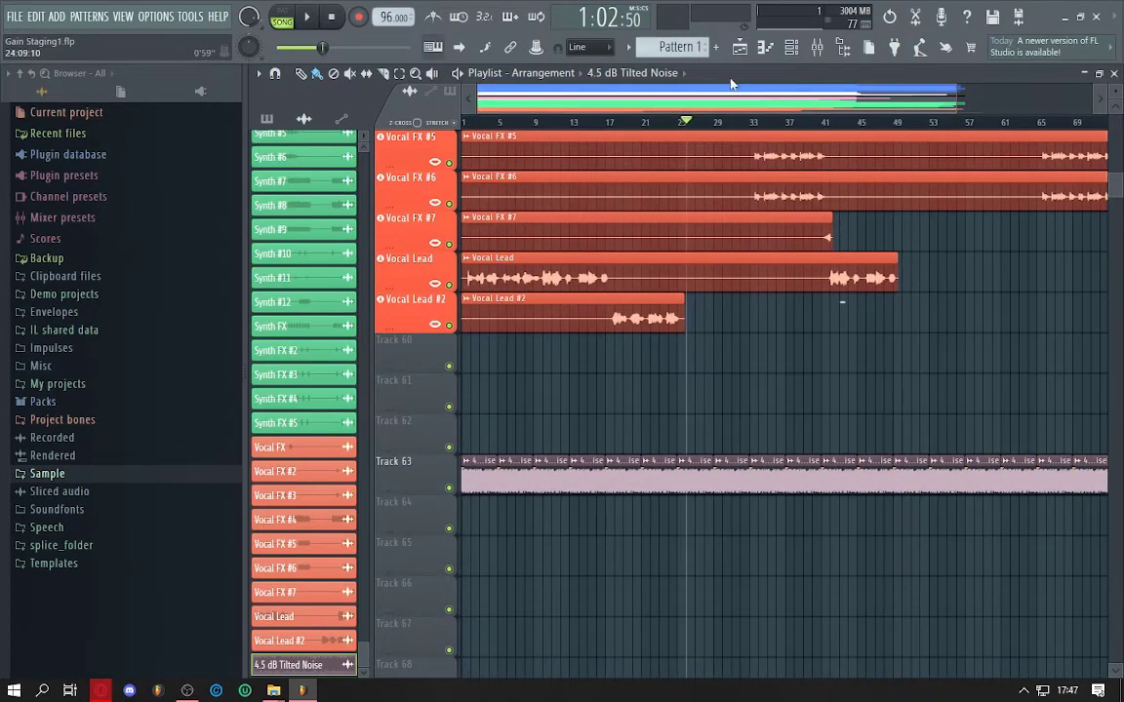
- Move the 4.5 dB Tilted Noise mixer track to position 69 and load Fruity Parametric EQ 2 in its first effect slot
click(821, 51)
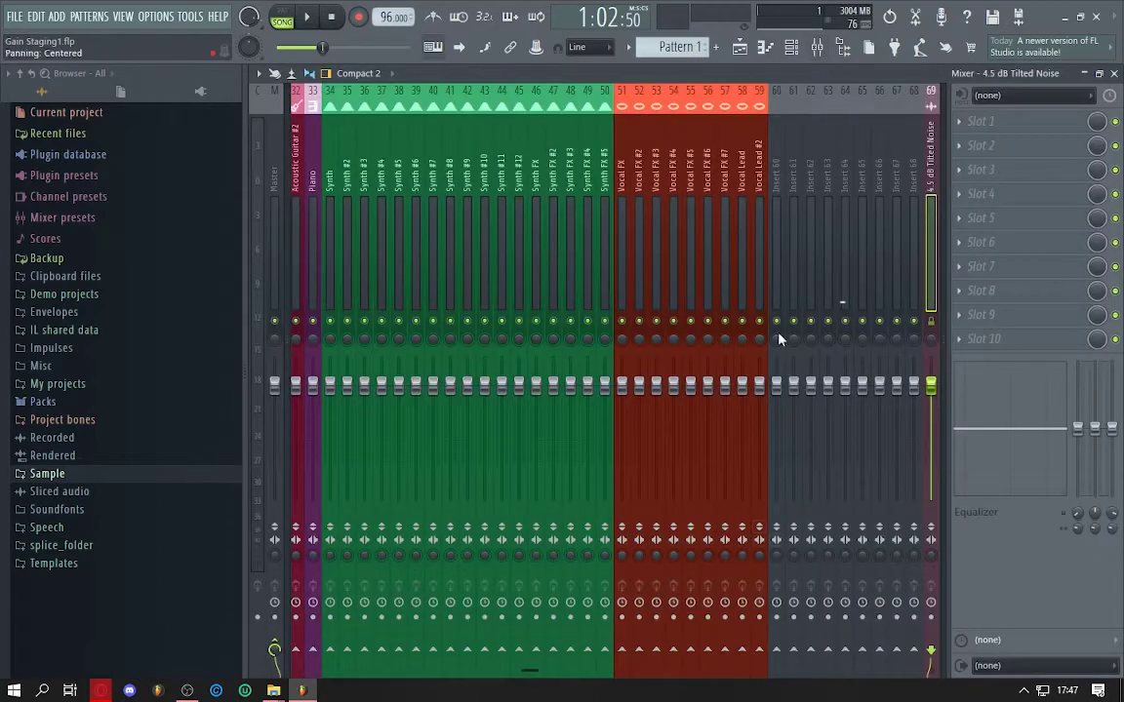
scroll(758, 290, down, 5)
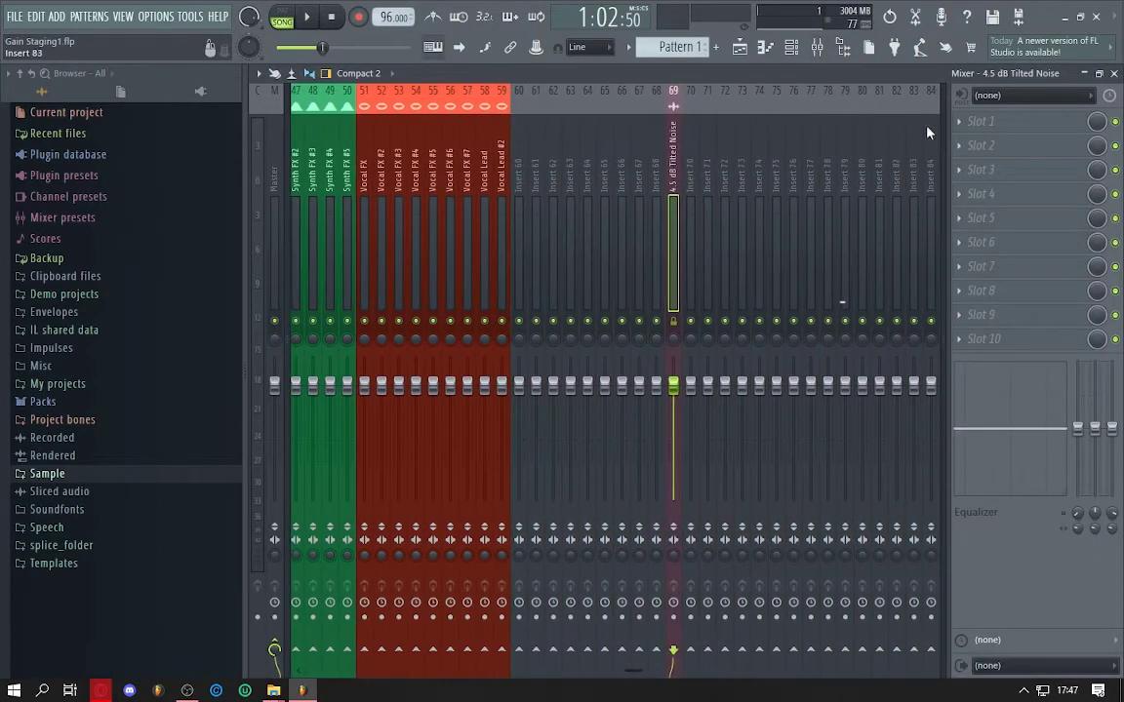
click(1005, 125)
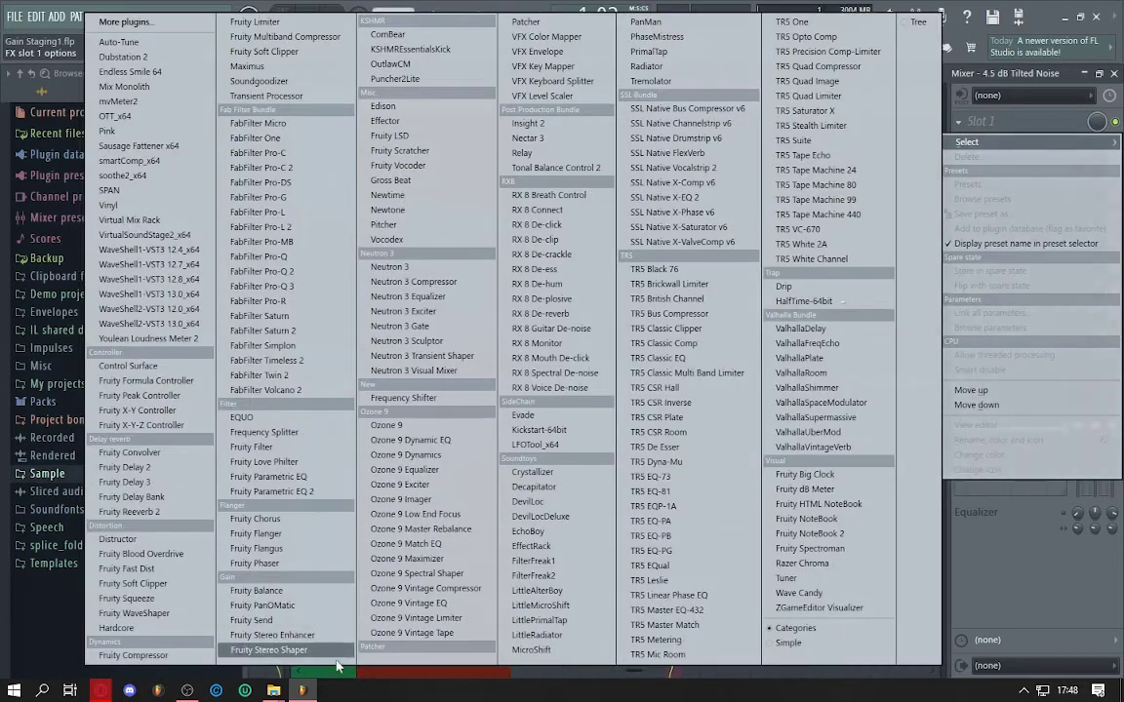
click(293, 492)
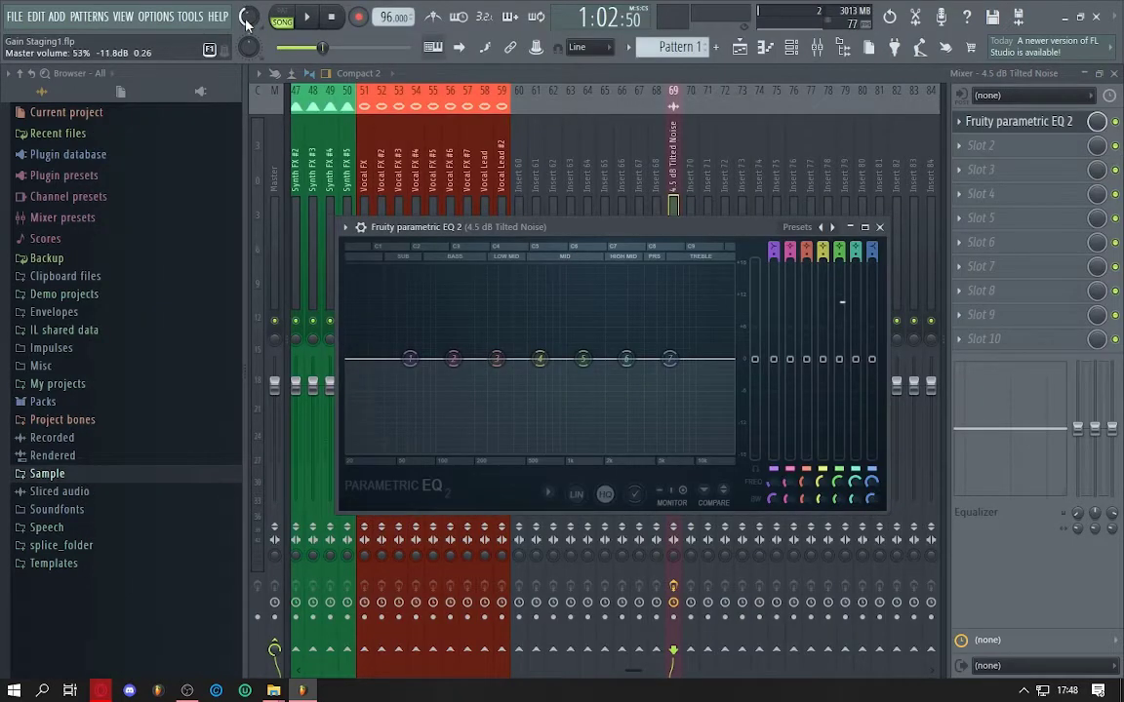
- Lower the master volume to 25% and play the song to view the noise spectrum in Fruity Parametric EQ 2
scroll(247, 23, down, 5)
key(space)
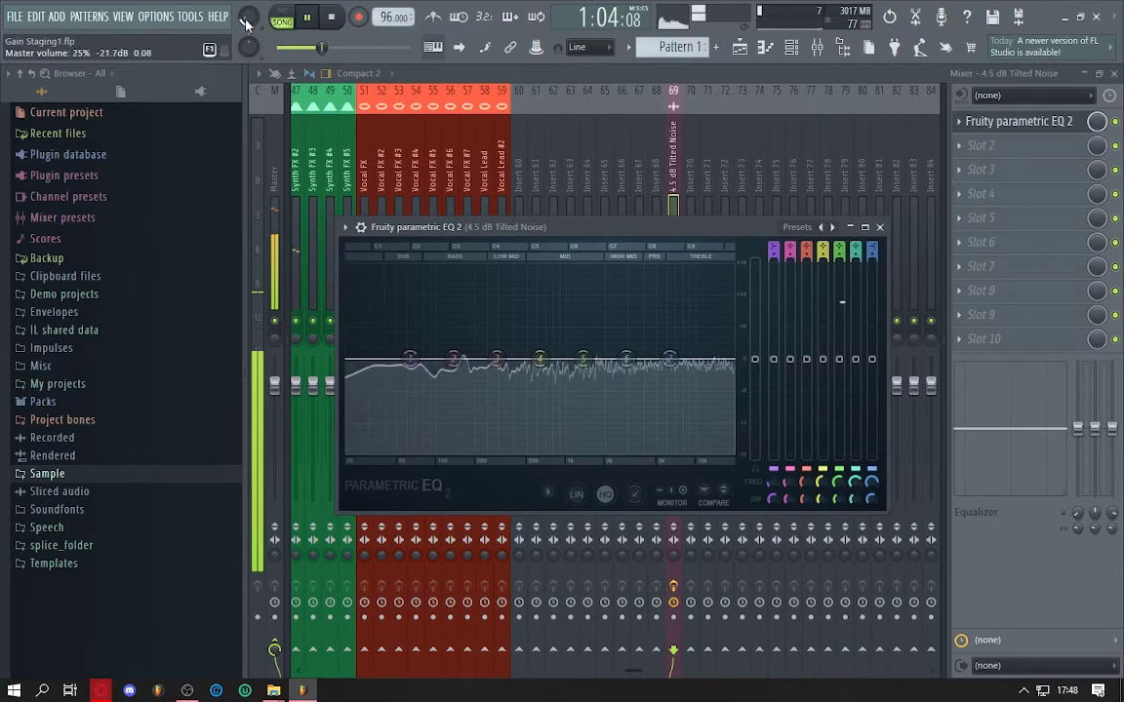
key(space)
key(Escape)
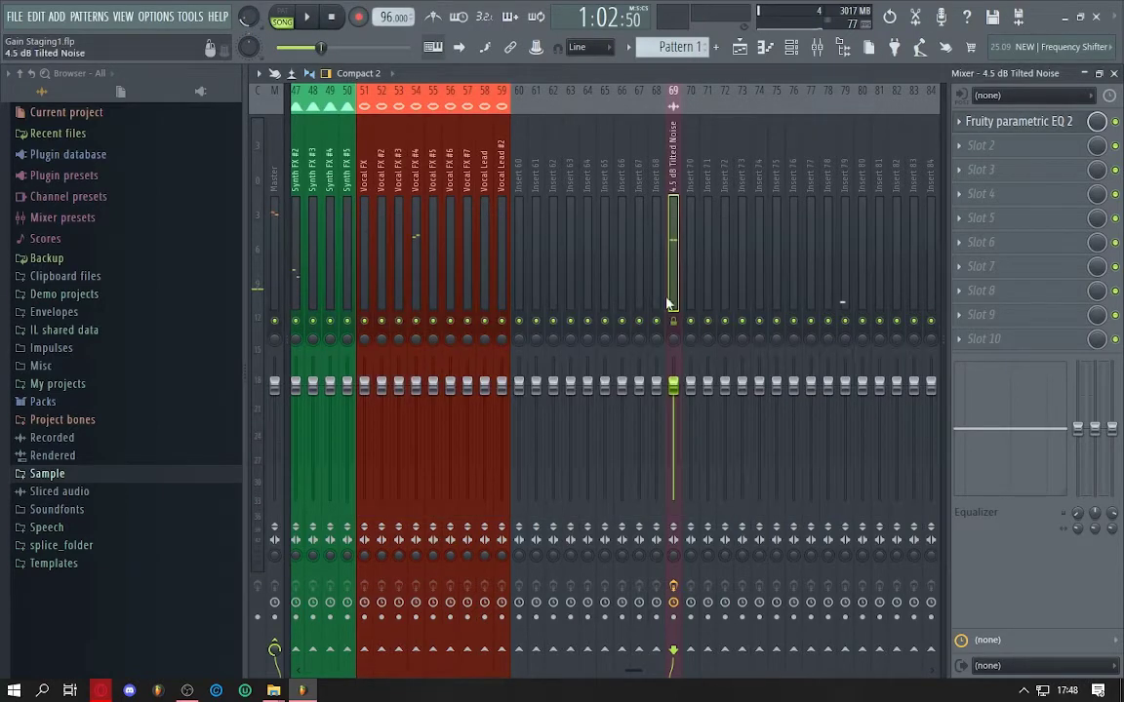
key(space)
click(1005, 122)
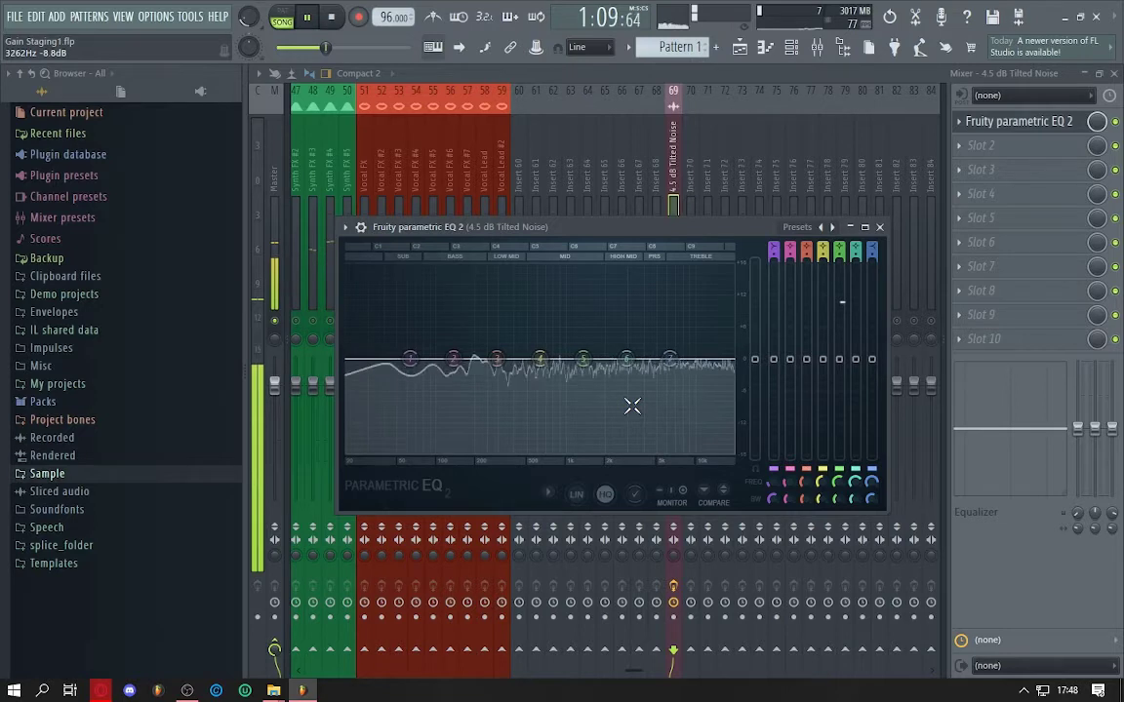
key(space)
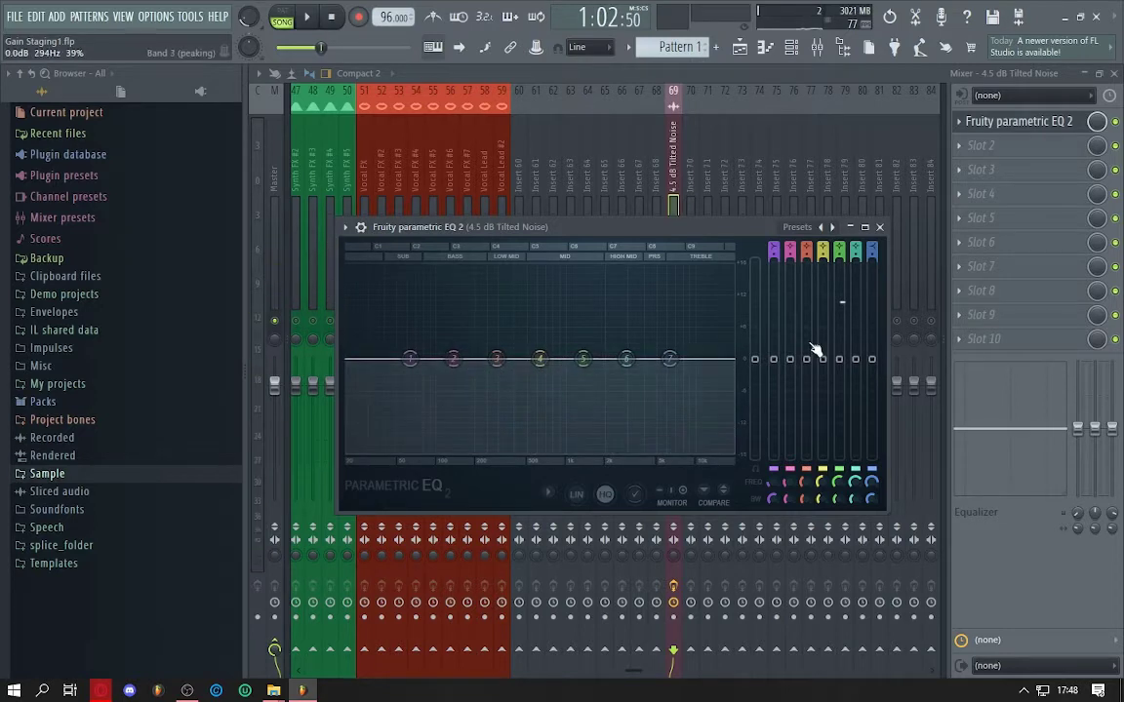
- Play the noise track to check its mixer meter, and delete Fruity Parametric EQ 2 from its first effect slot
key(Escape)
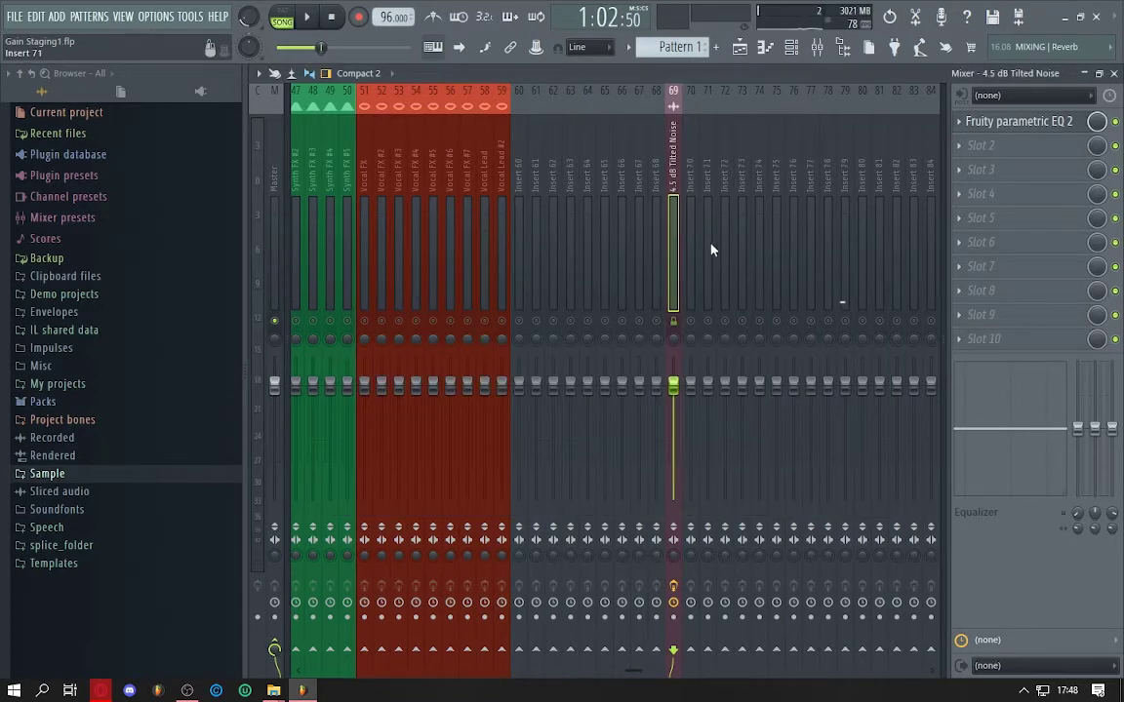
key(space)
key(space)
key(space)
key(space)
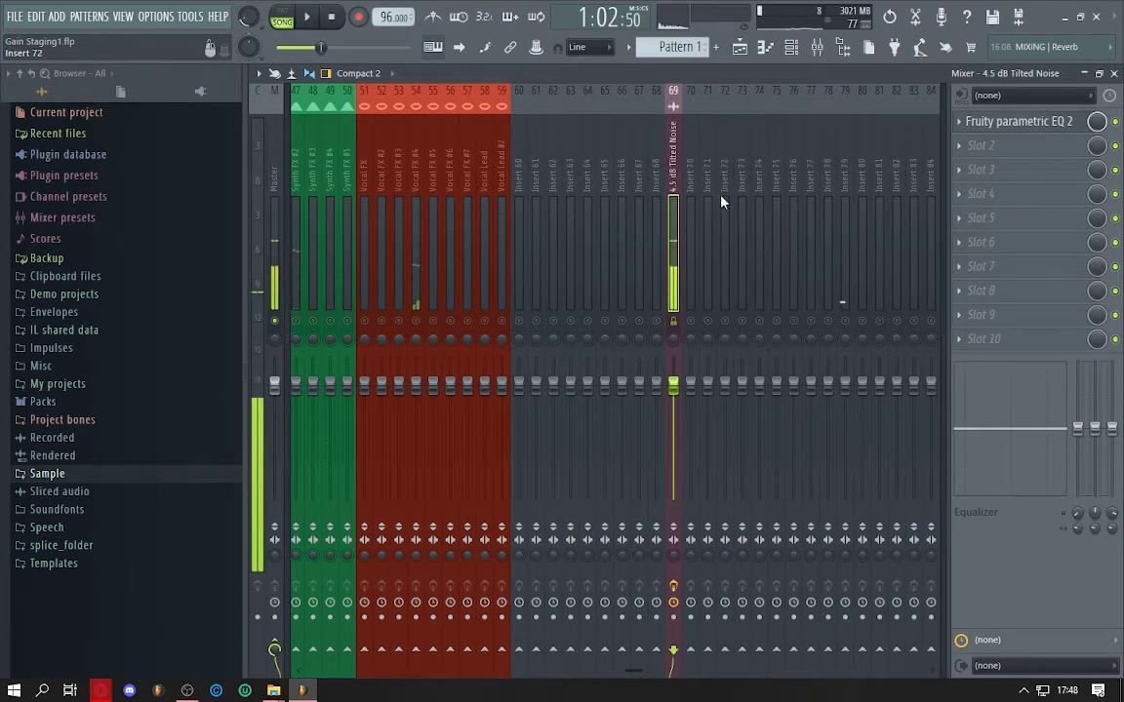
click(959, 121)
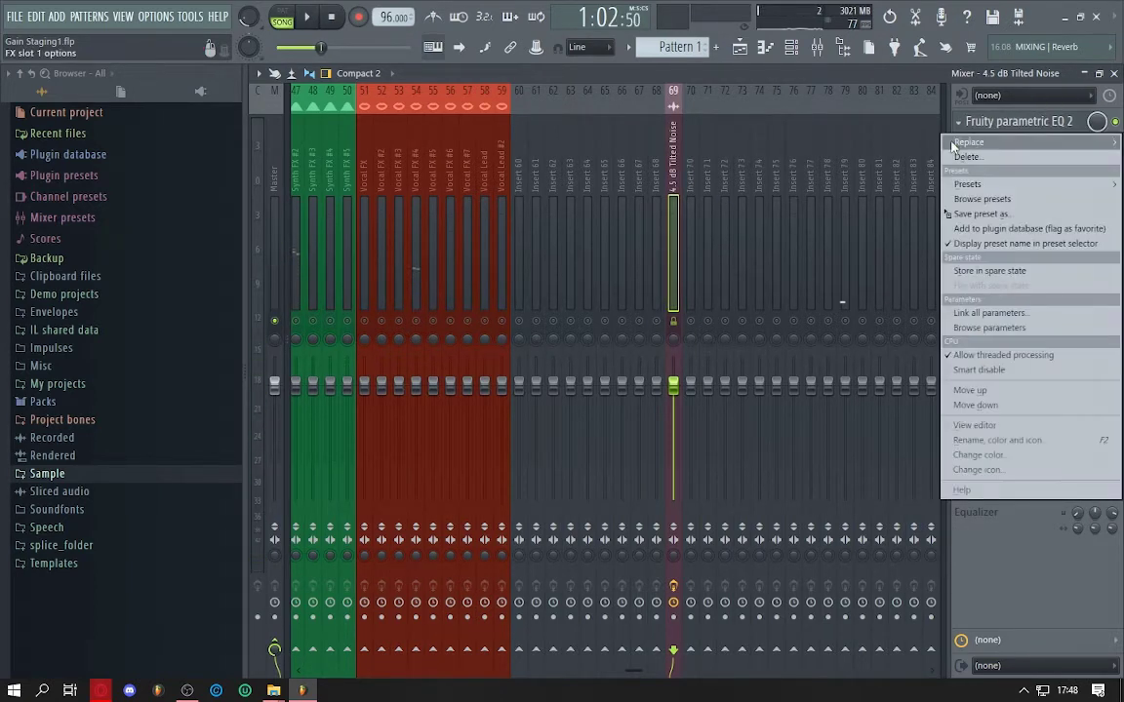
click(945, 160)
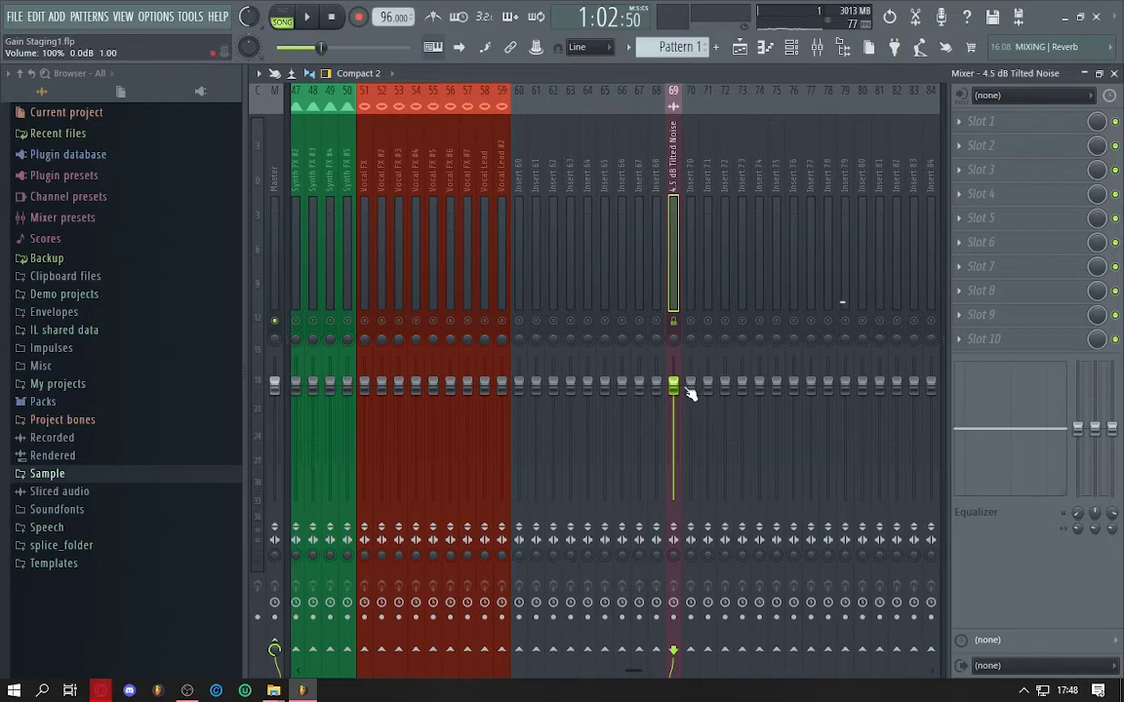
- Lower the 4.5 dB Tilted Noise track's fader to -3.2 dB while playing the song
mouse_move(680, 398)
mouse_down()
mouse_move(677, 379)
mouse_move(675, 388)
mouse_up()
key(space)
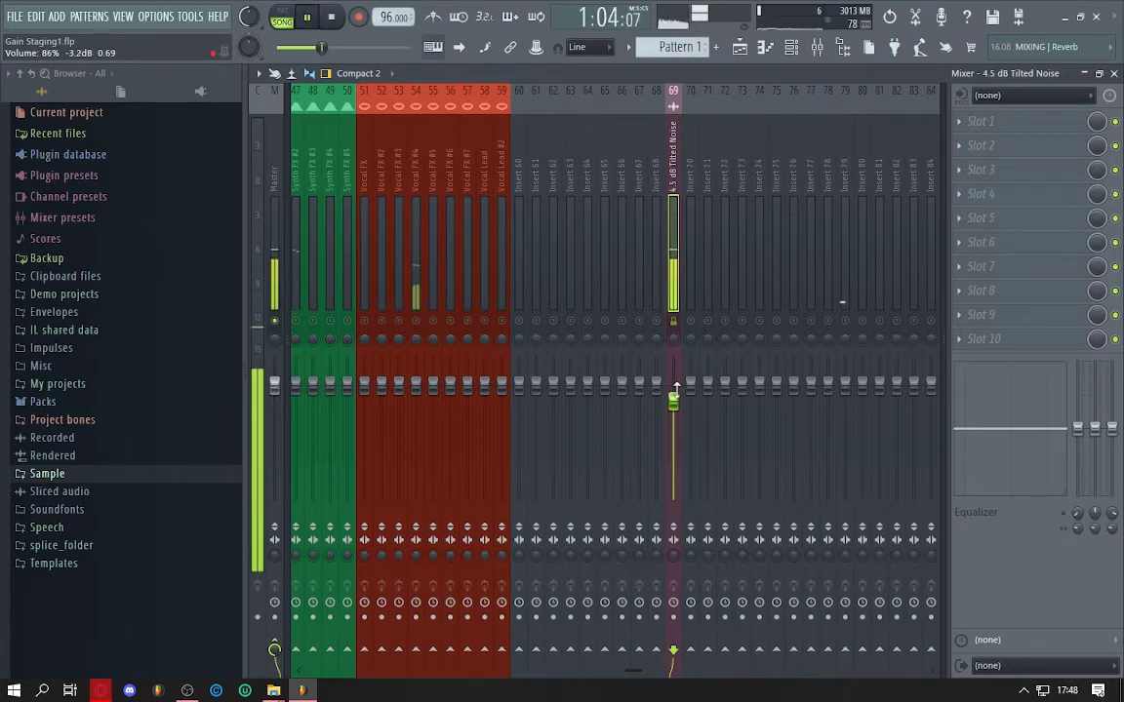
key(space)
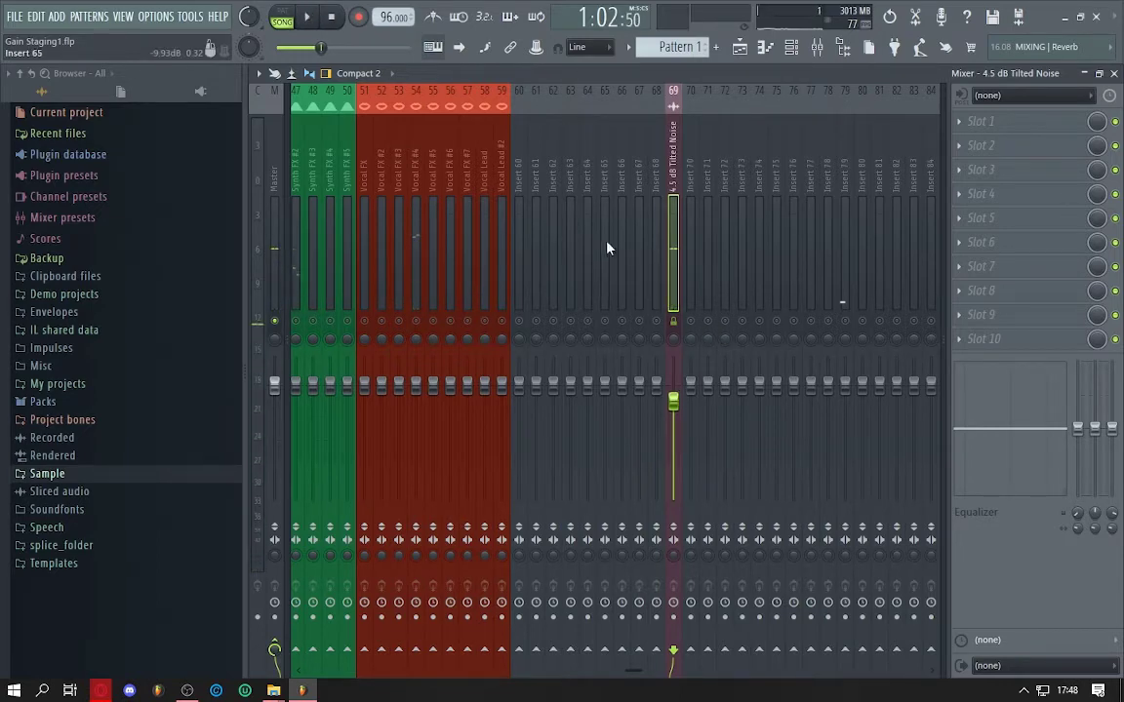
- Move the 4.5 dB Tilted Noise mixer track closer to the vocal tracks, to position 65
scroll(606, 249, left, 10)
scroll(605, 248, right, 4)
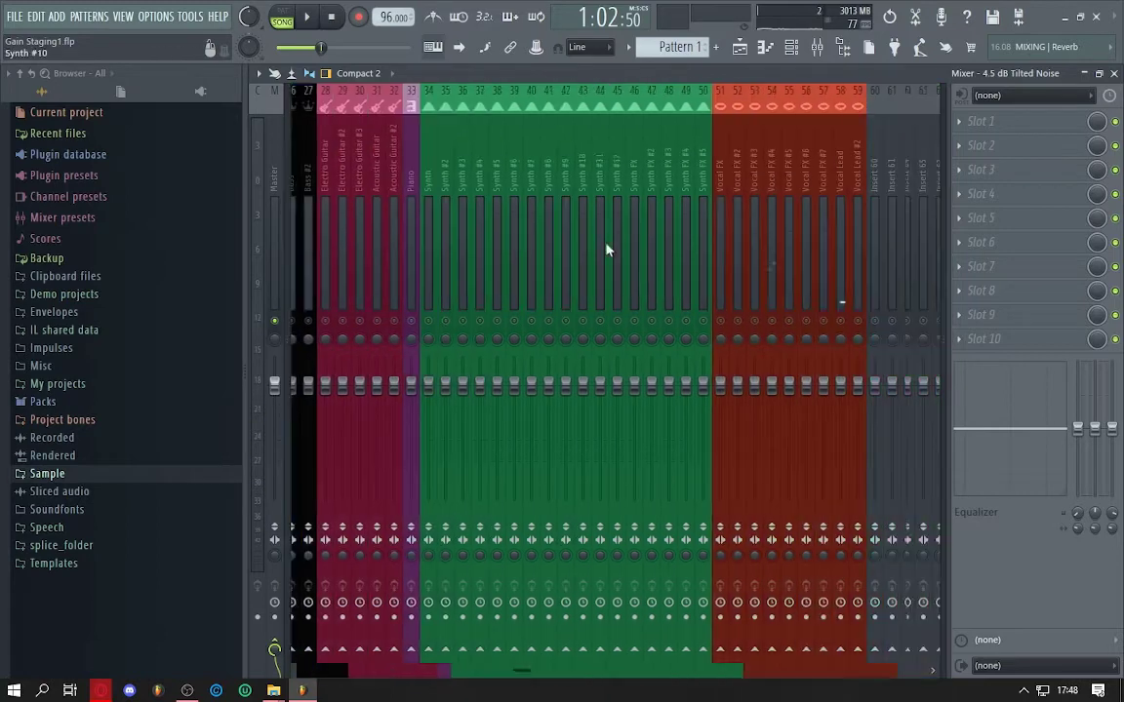
scroll(606, 251, right, 7)
scroll(605, 251, left, 6)
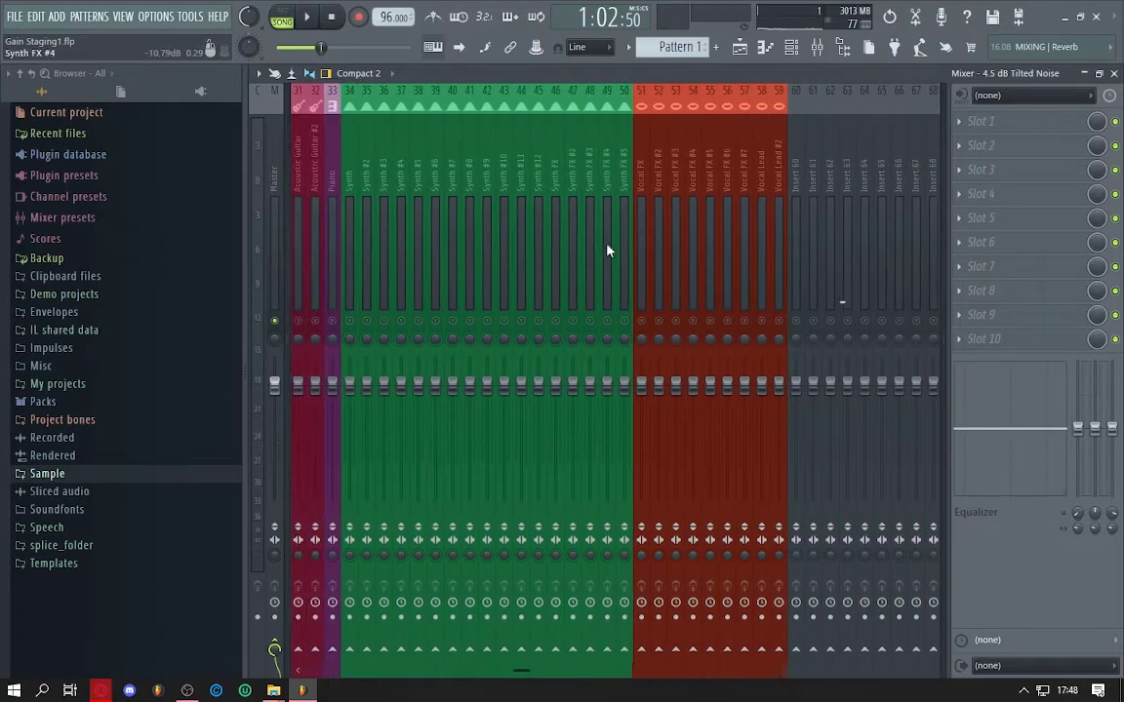
scroll(605, 251, right, 8)
scroll(607, 250, left, 3)
scroll(614, 255, right, 2)
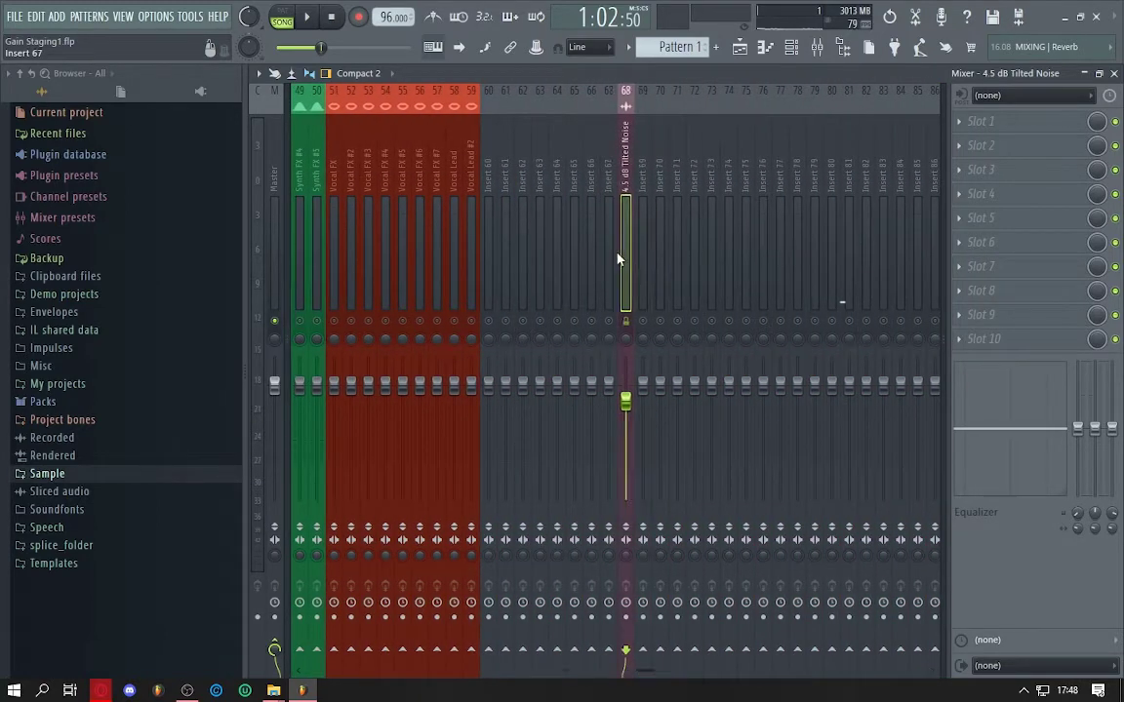
key(alt+Left)
key(alt+Left)
key(alt+Left)
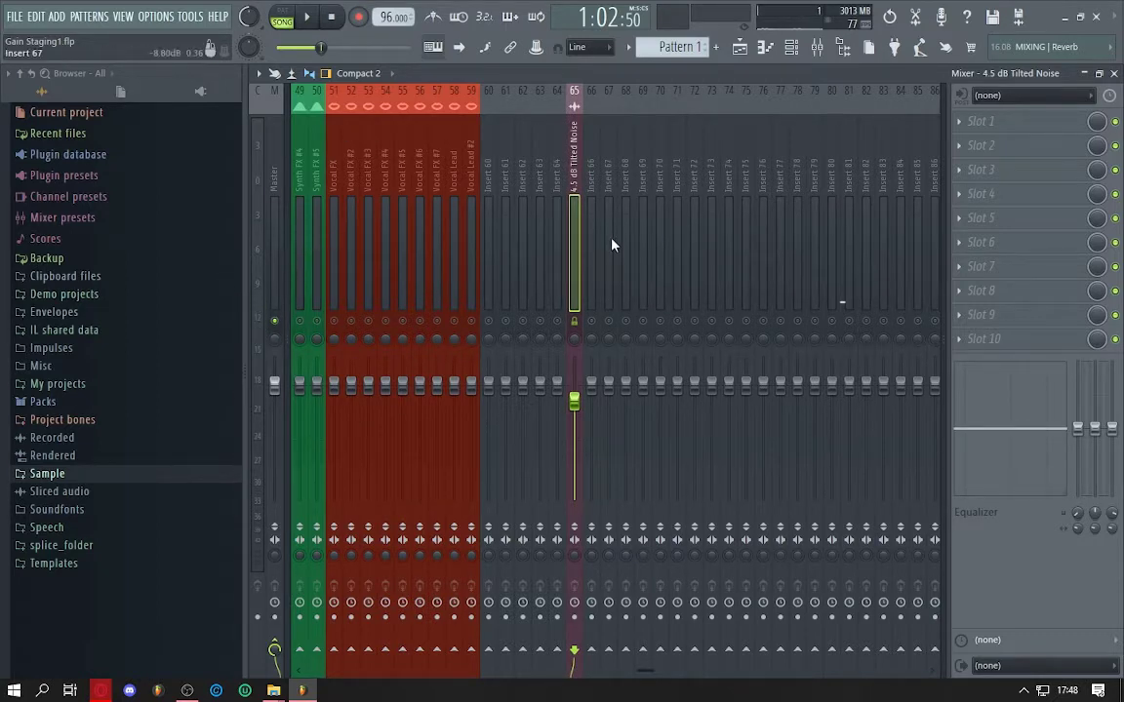
scroll(609, 248, up, 12)
scroll(610, 252, down, 11)
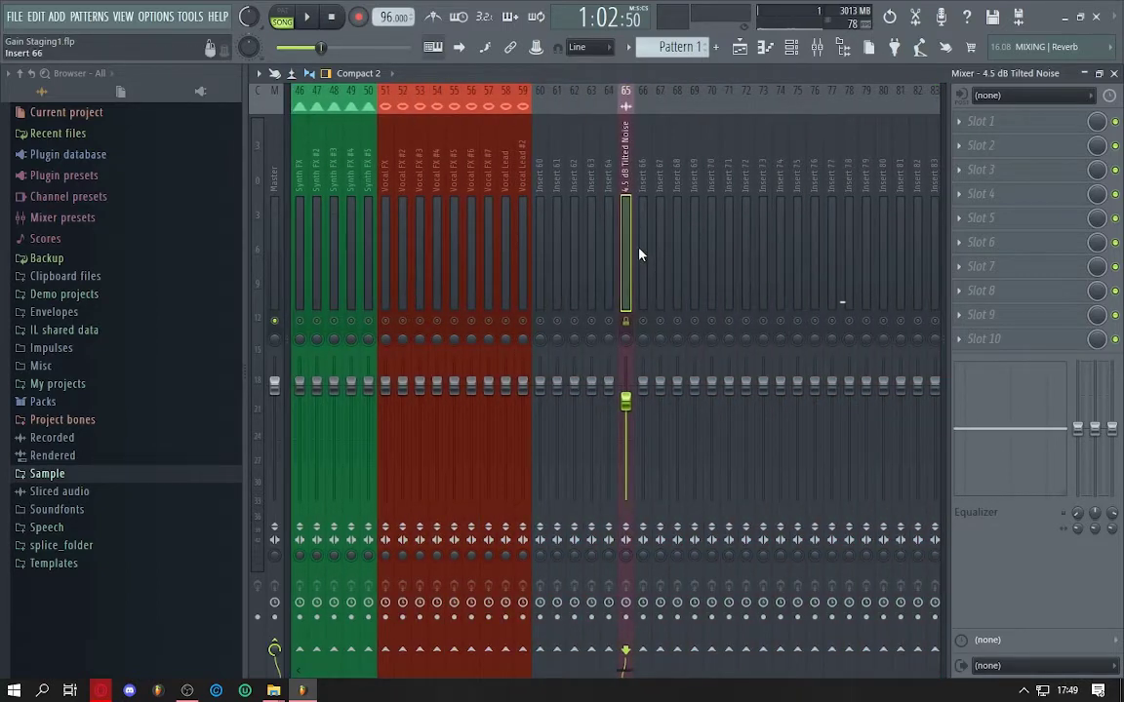
- Return to the start of the playlist, open the channel rack, place it beside the browser, and narrow its step grid
key(F5)
scroll(665, 444, up, 12)
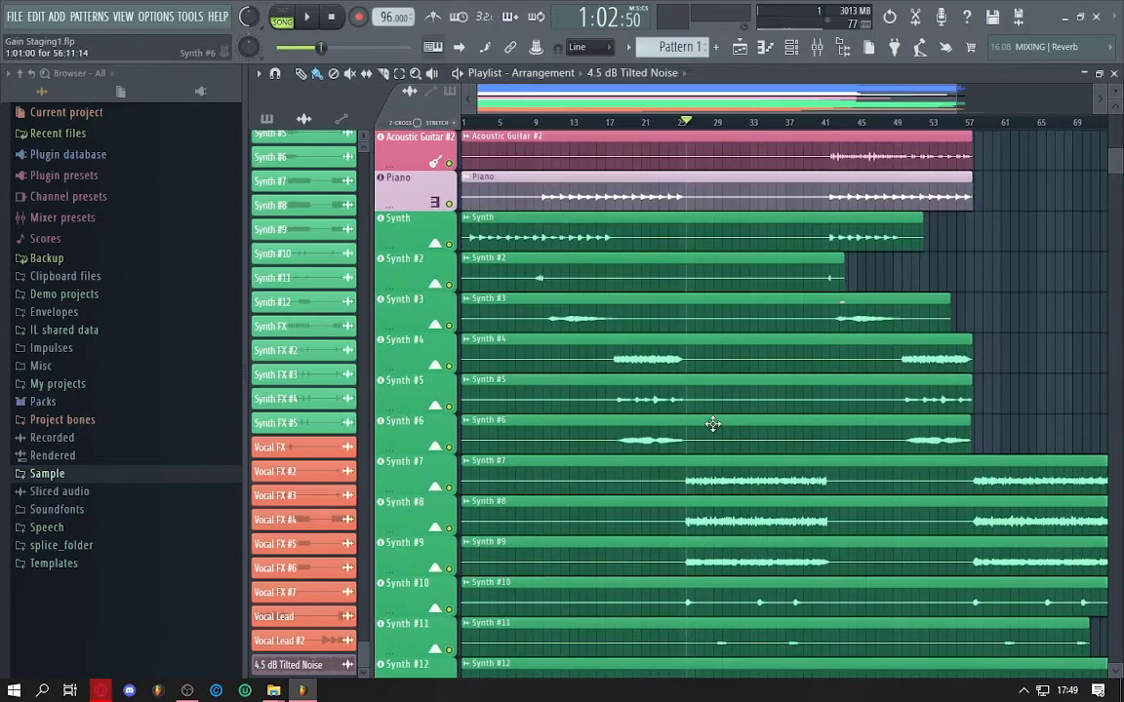
scroll(713, 423, up, 15)
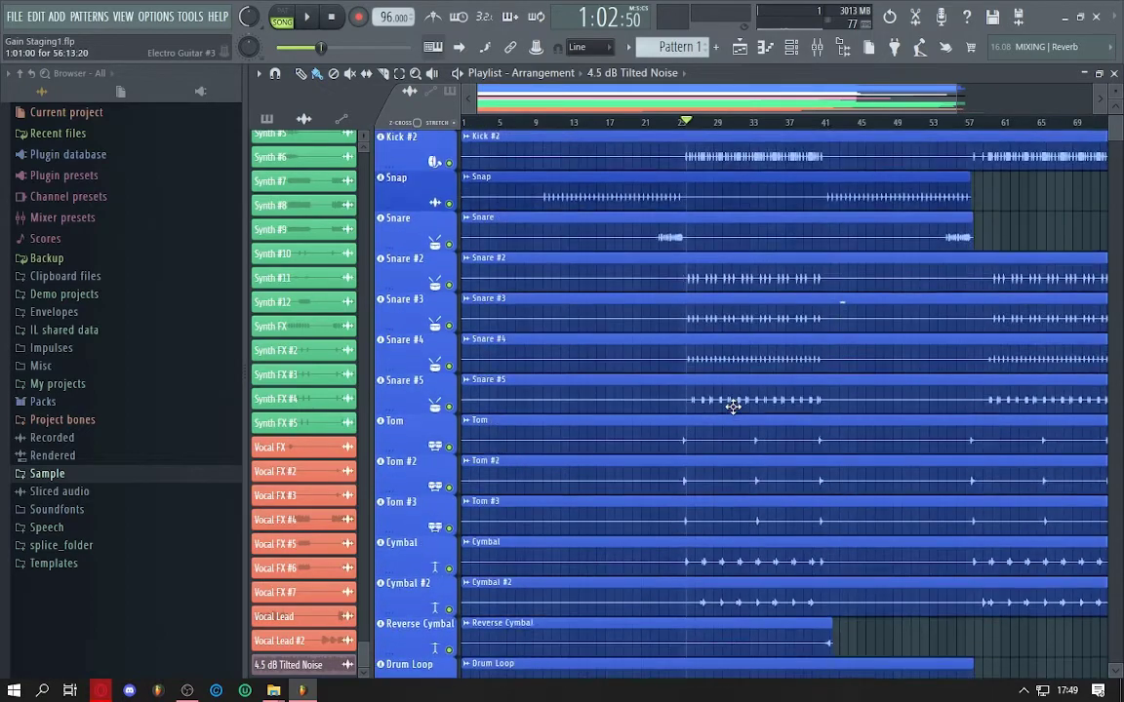
scroll(732, 406, up, 1)
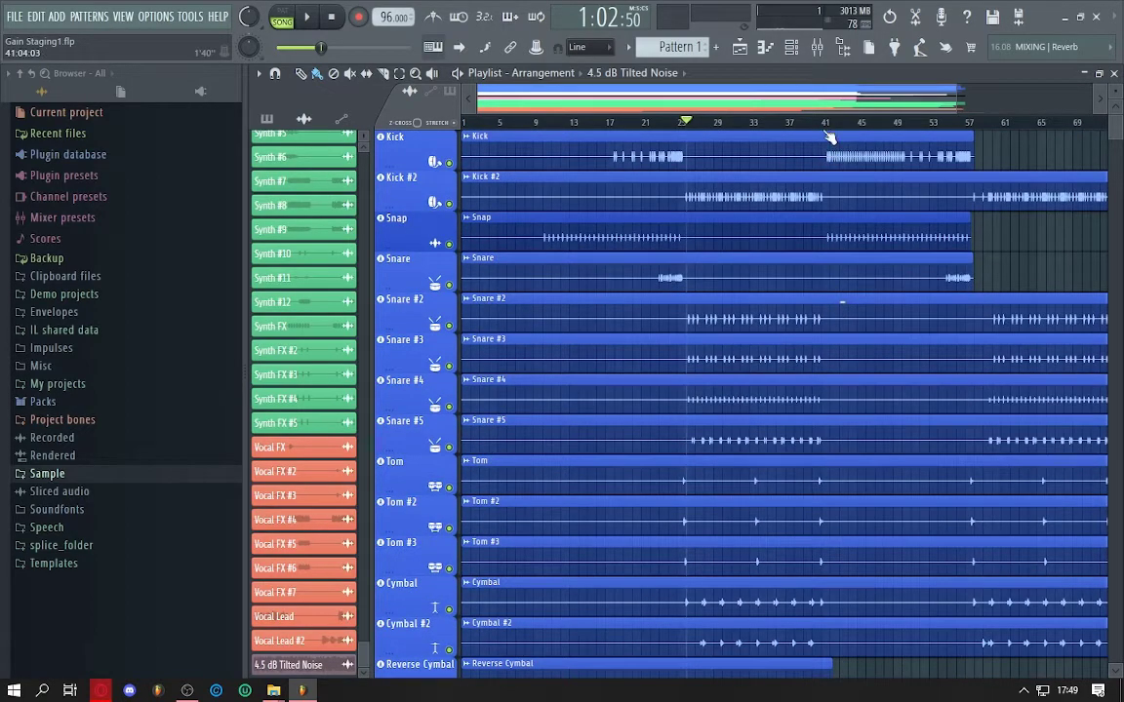
click(792, 47)
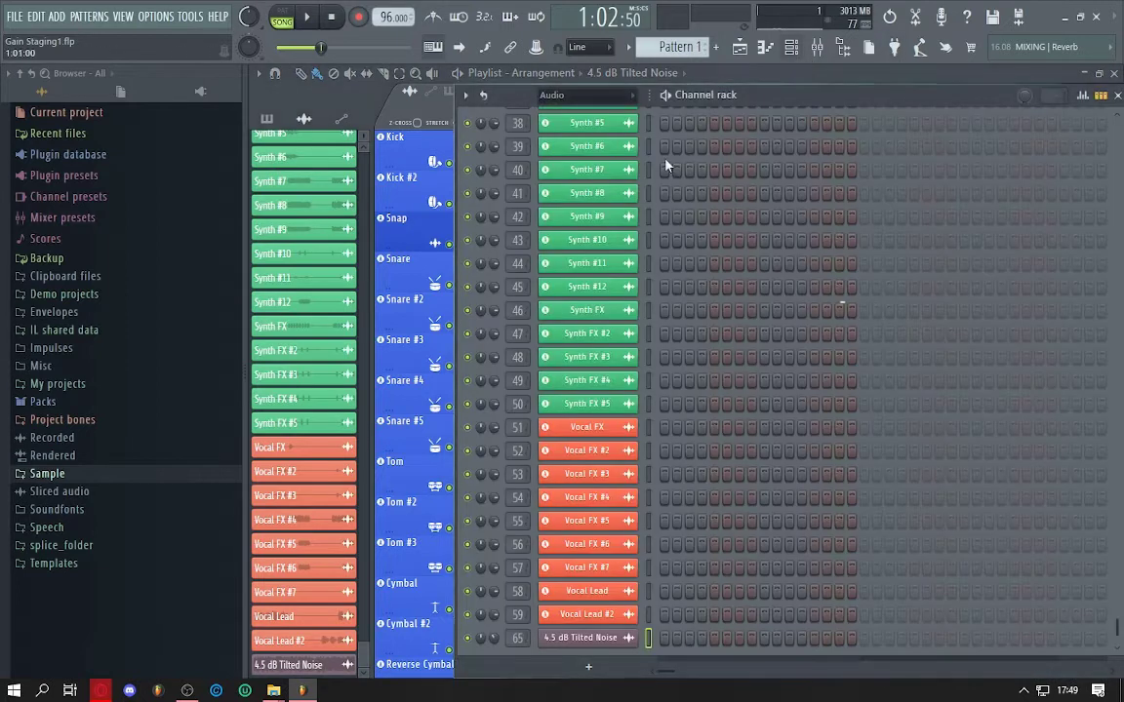
drag(883, 97, 670, 97)
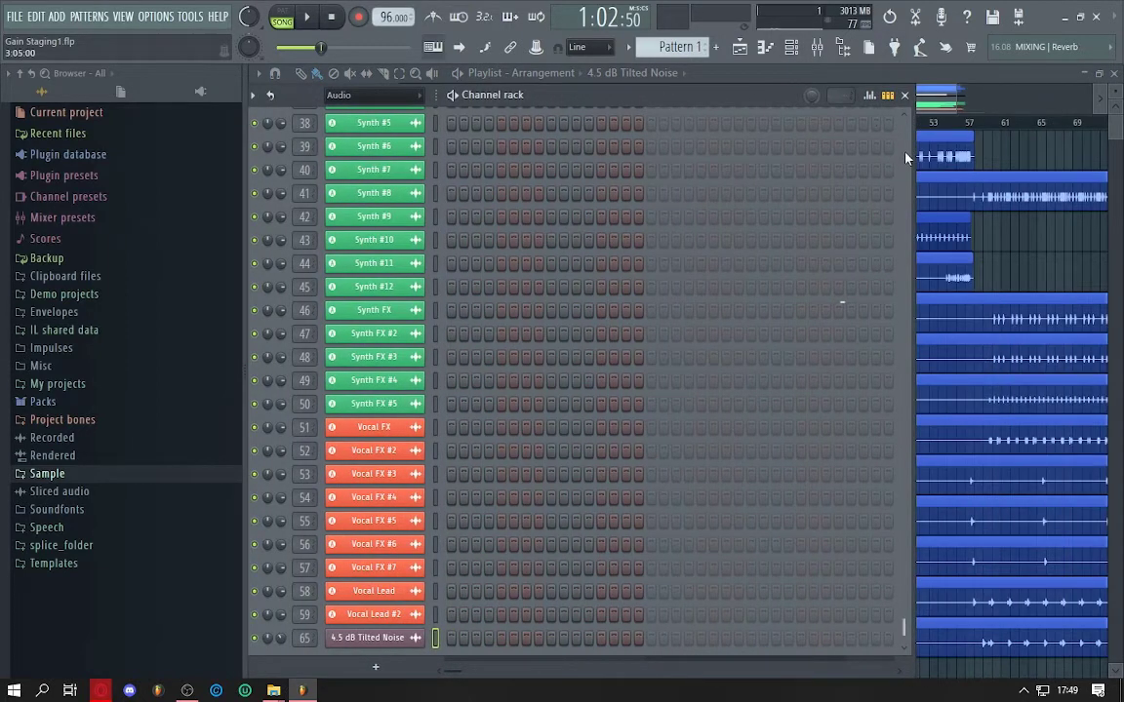
drag(910, 161, 320, 220)
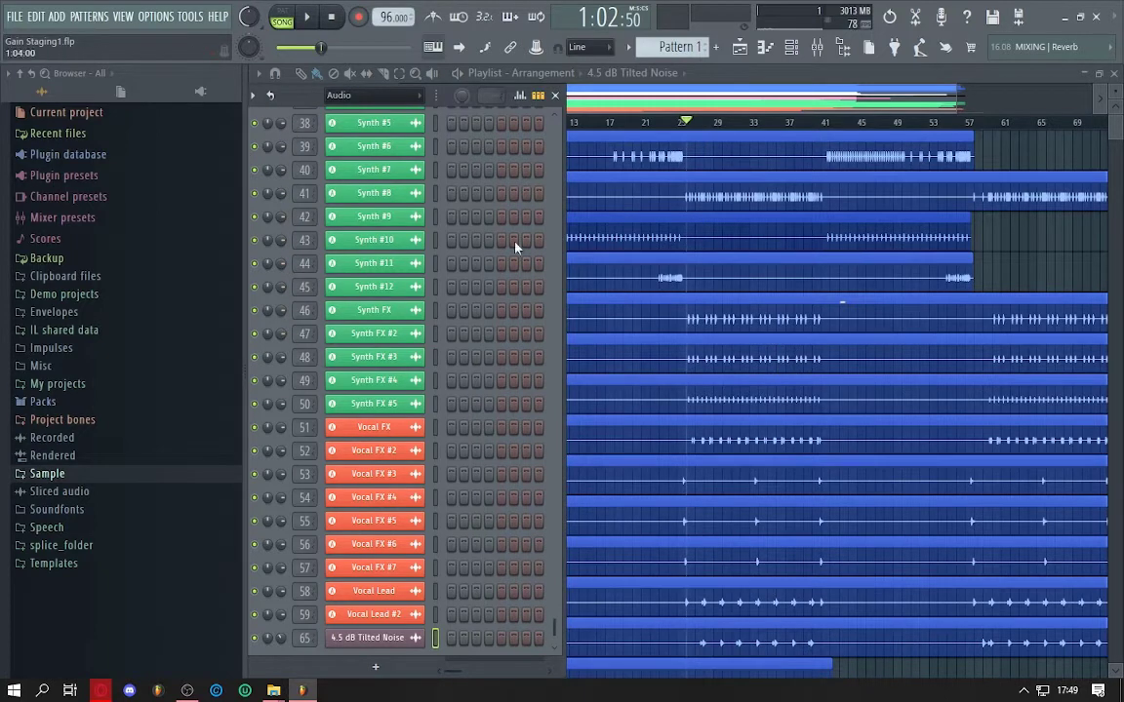
click(819, 51)
scroll(530, 275, left, 6)
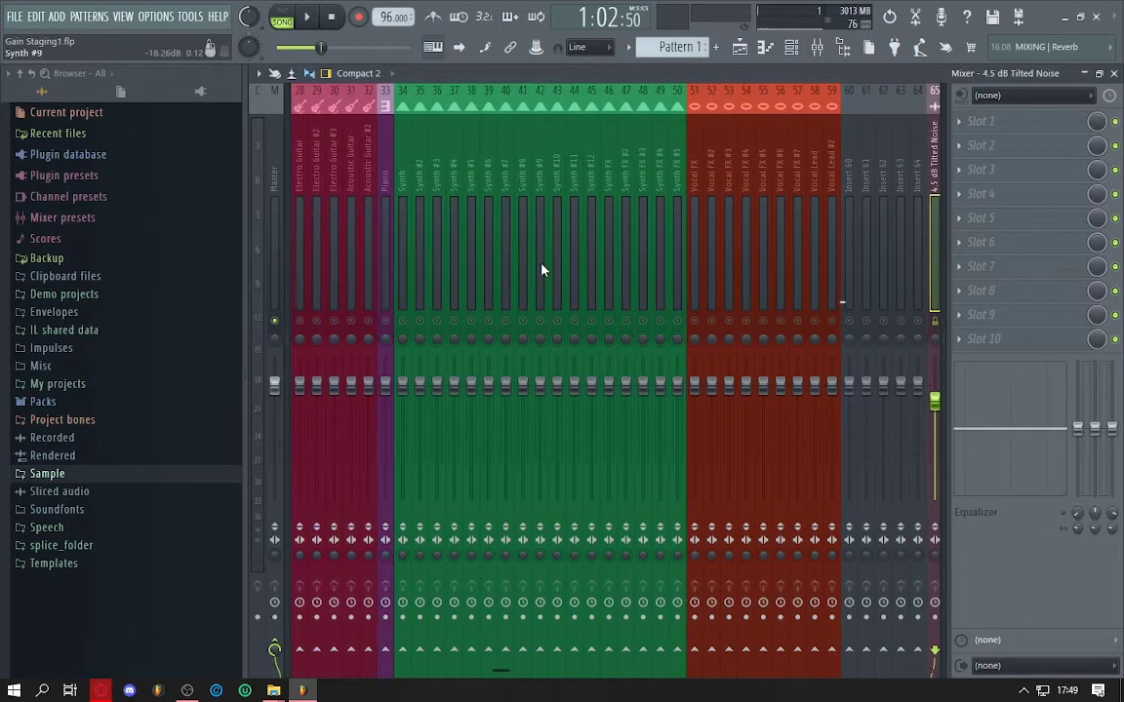
click(539, 268)
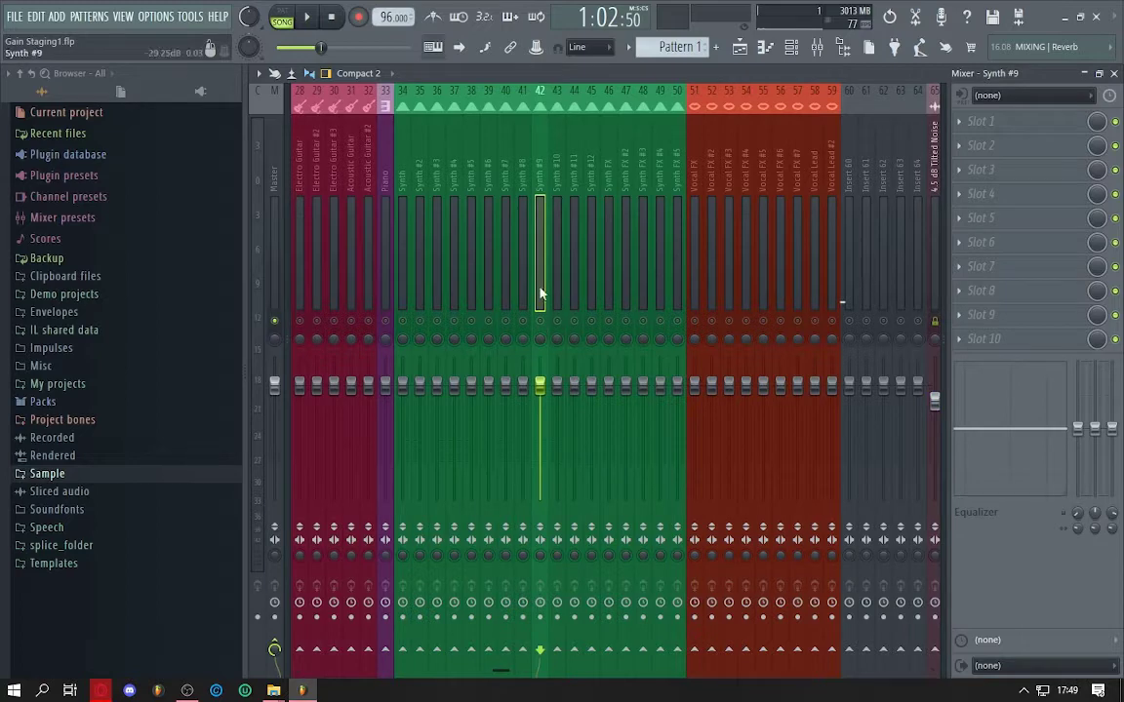
click(999, 227)
key(Escape)
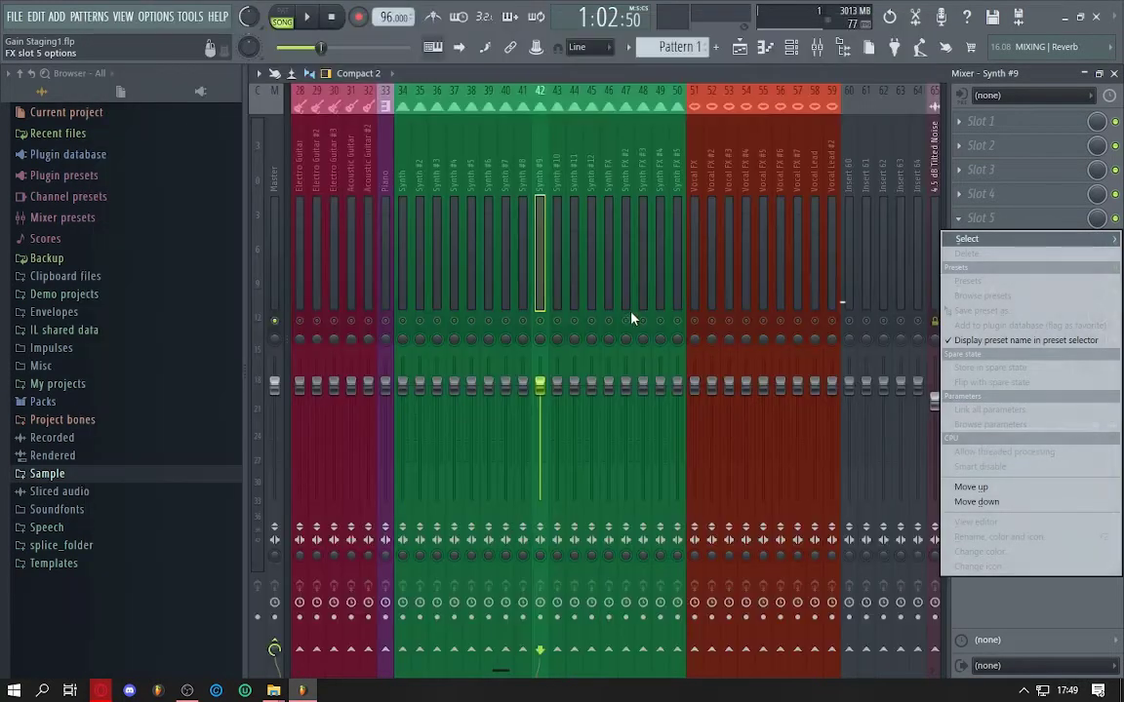
key(Escape)
- Load mvMeter2 into effect slot 10 of the 4.5 dB Tilted Noise mixer track
scroll(815, 280, right, 5)
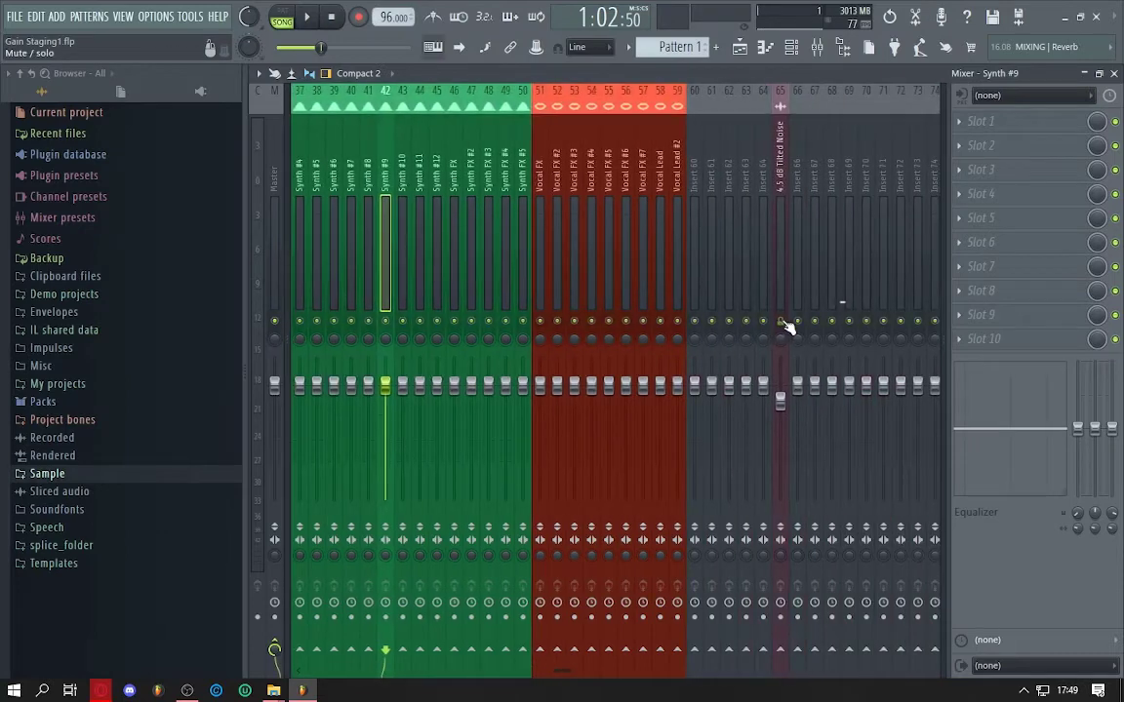
click(795, 271)
click(781, 284)
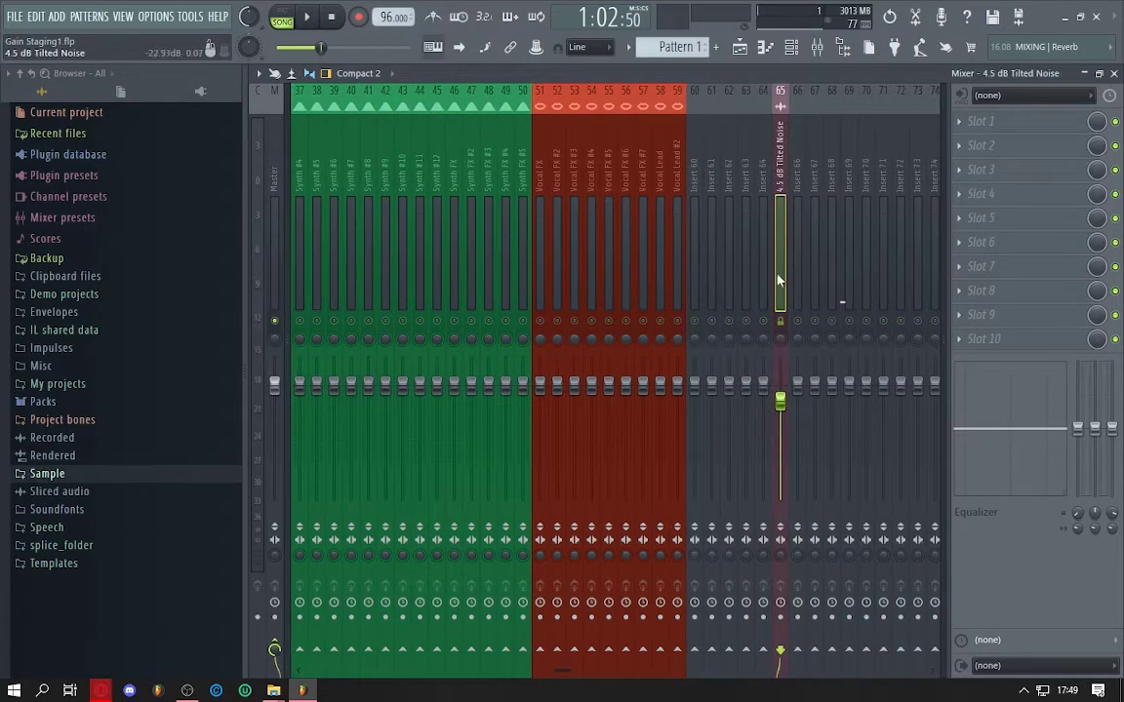
scroll(768, 216, right, 6)
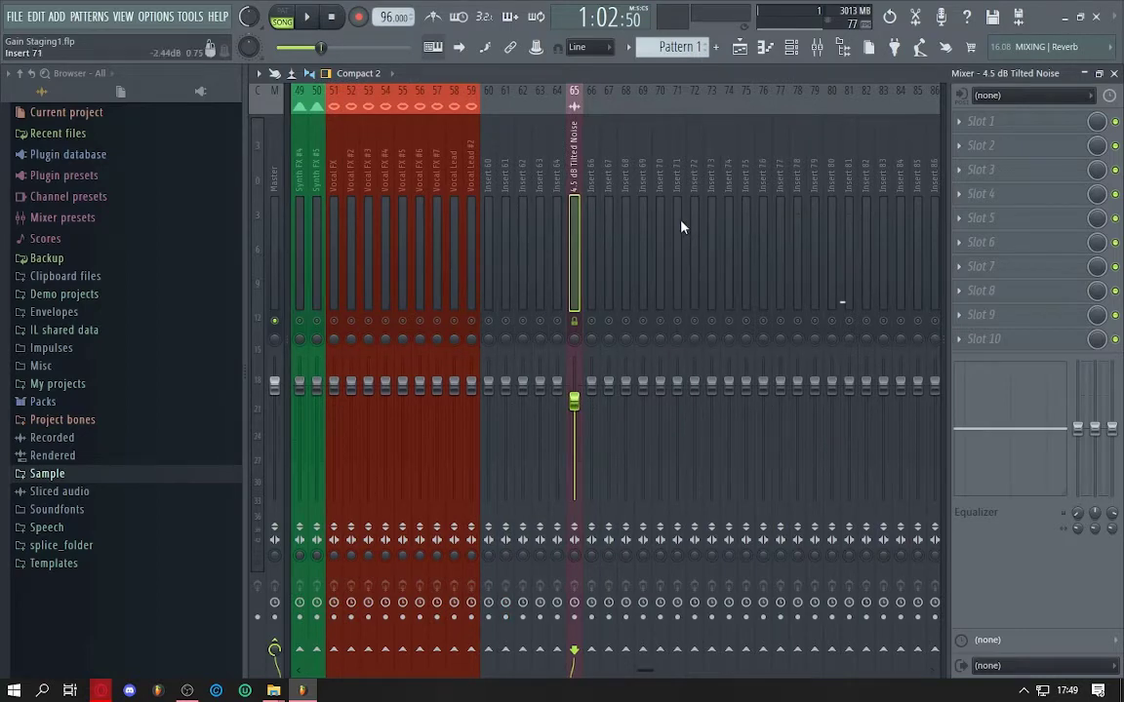
click(1010, 339)
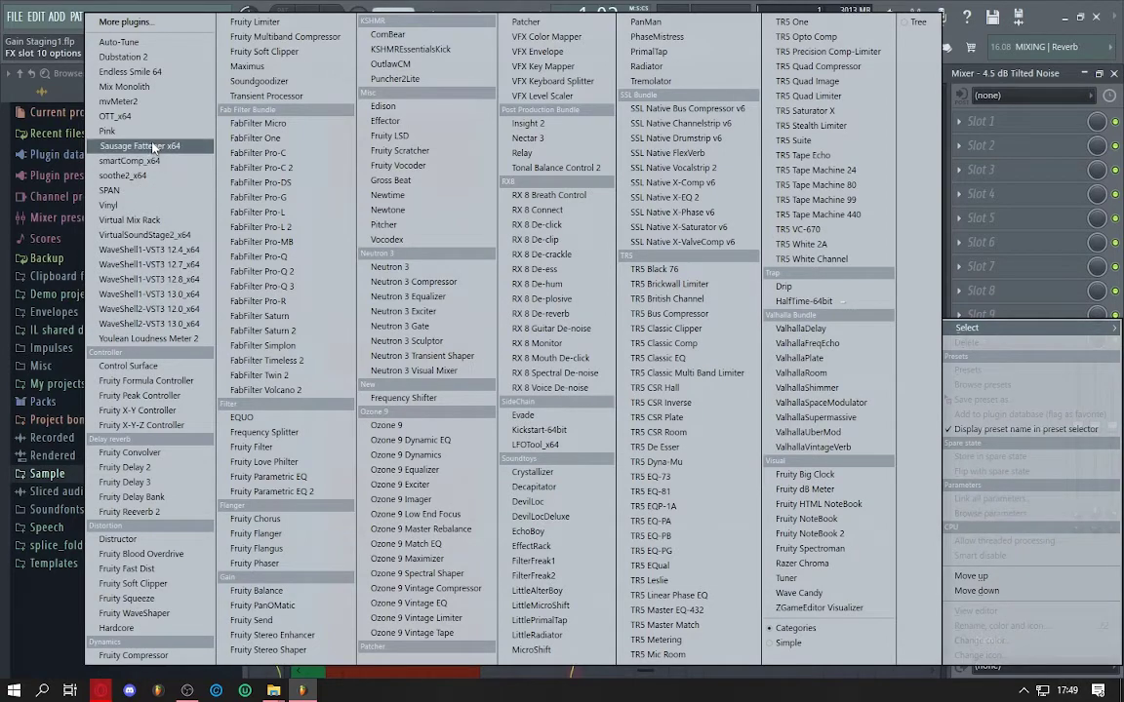
click(132, 101)
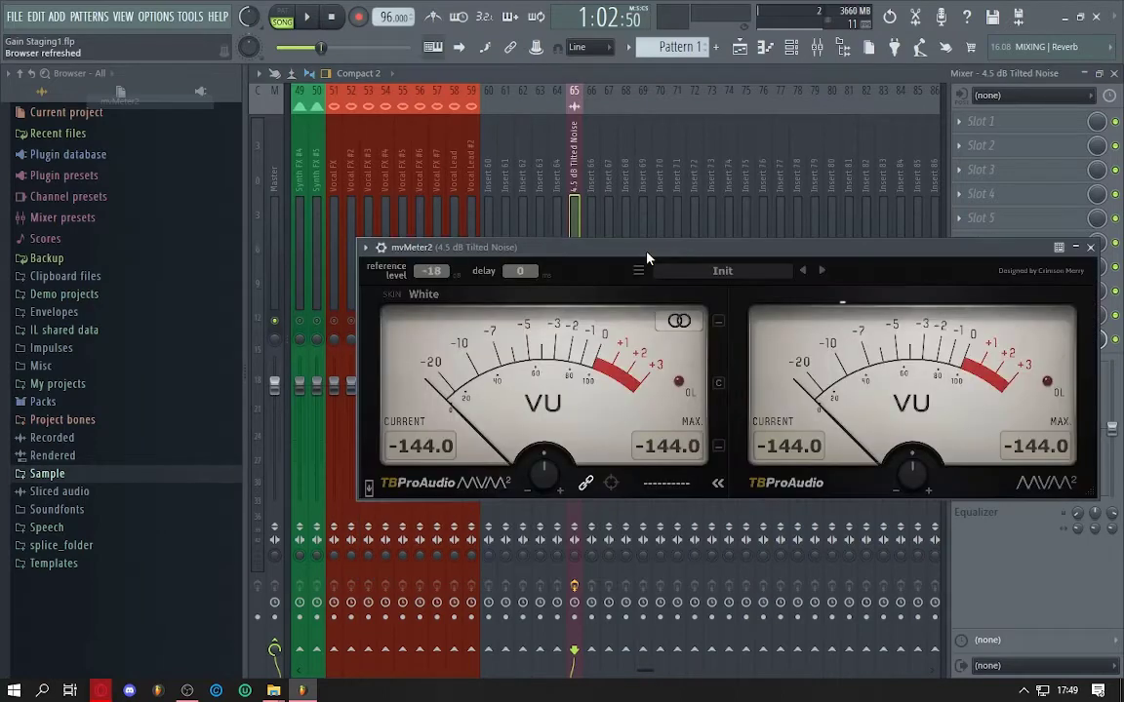
- Shrink the mvMeter2 window to a GUI scale of 0.69 and play the song to read the noise level
drag(647, 256, 601, 168)
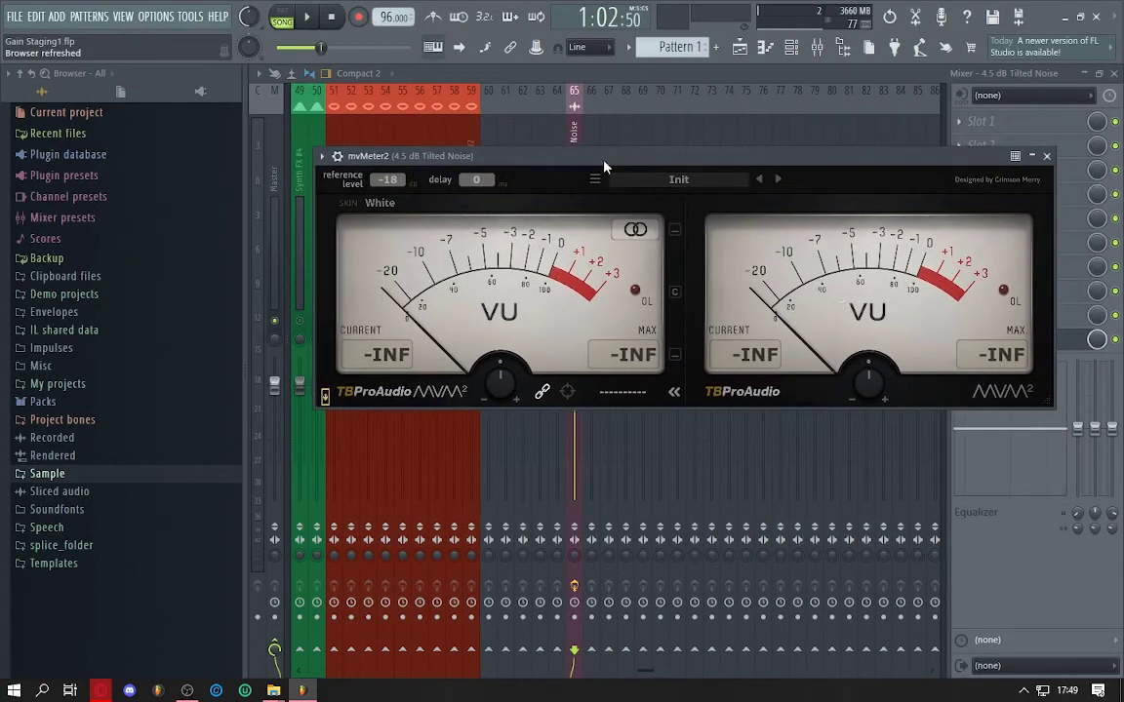
drag(1102, 400, 873, 326)
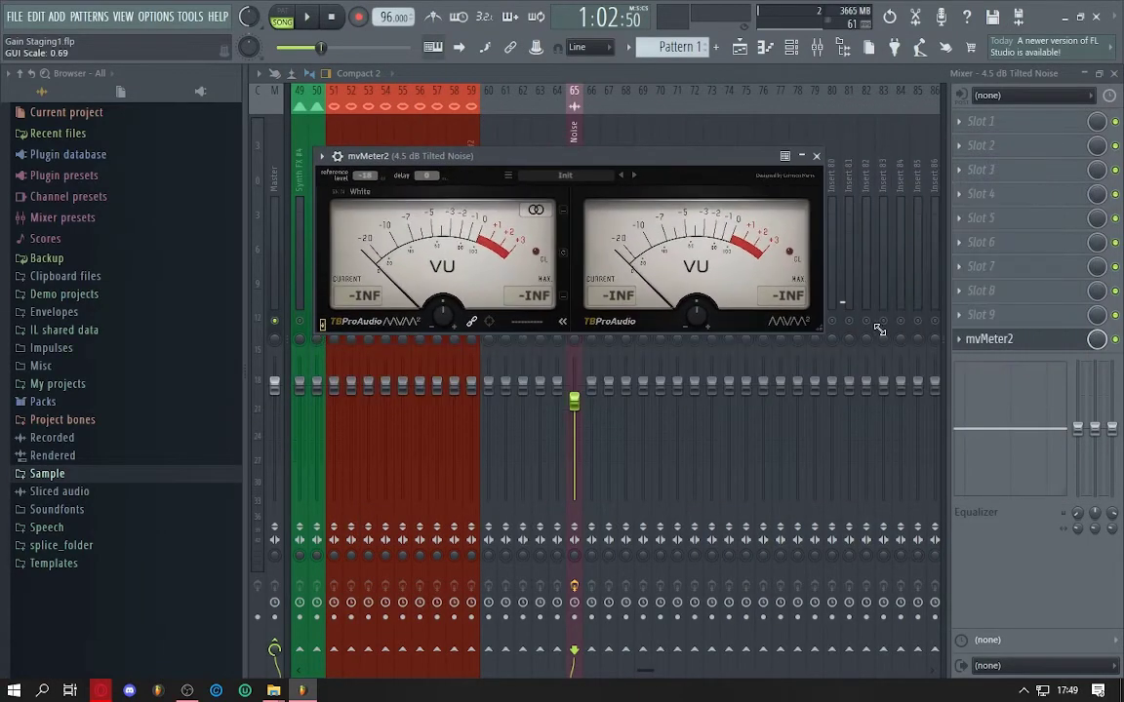
drag(564, 158, 697, 296)
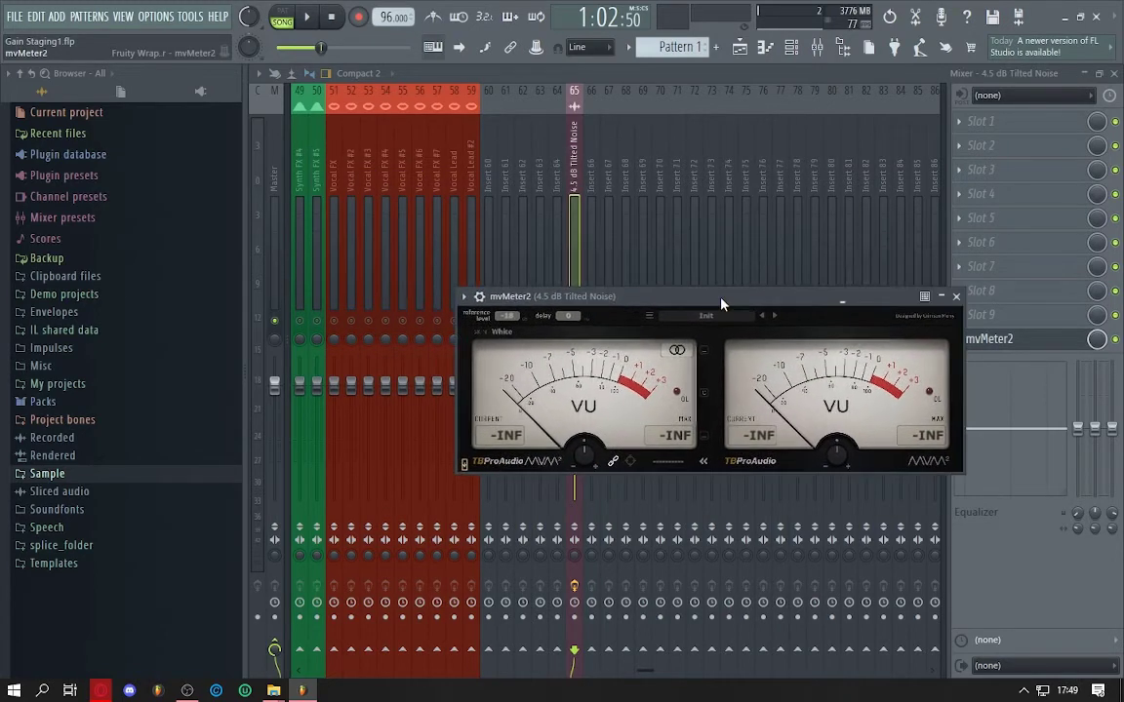
key(space)
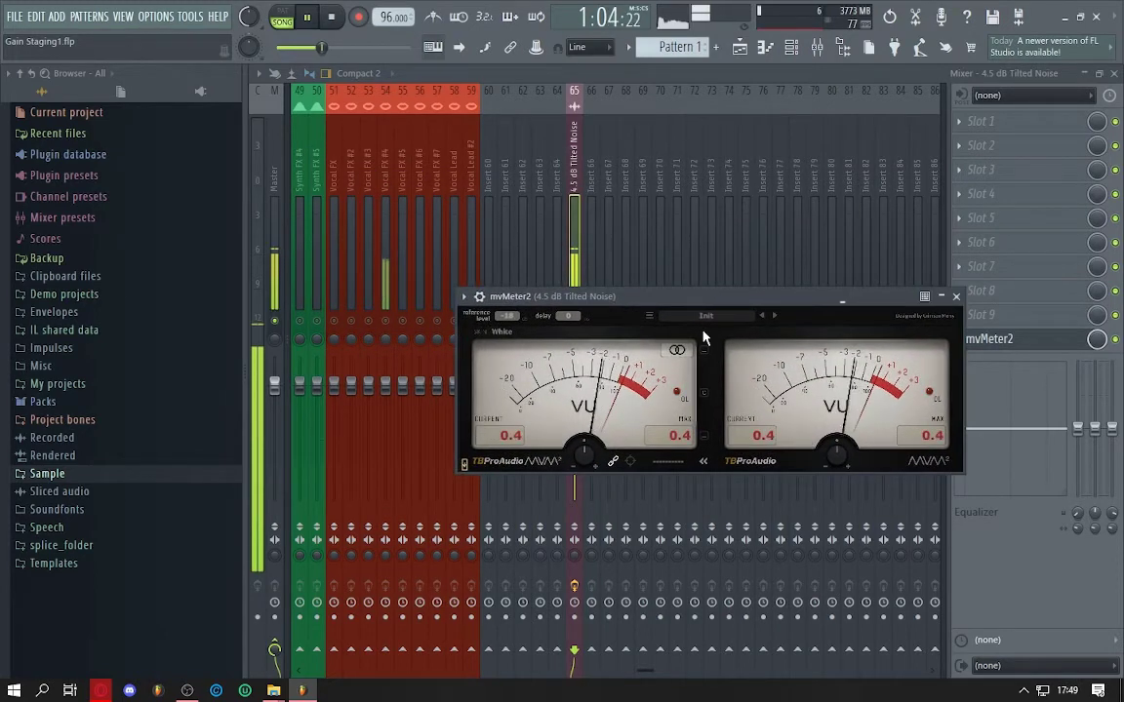
key(space)
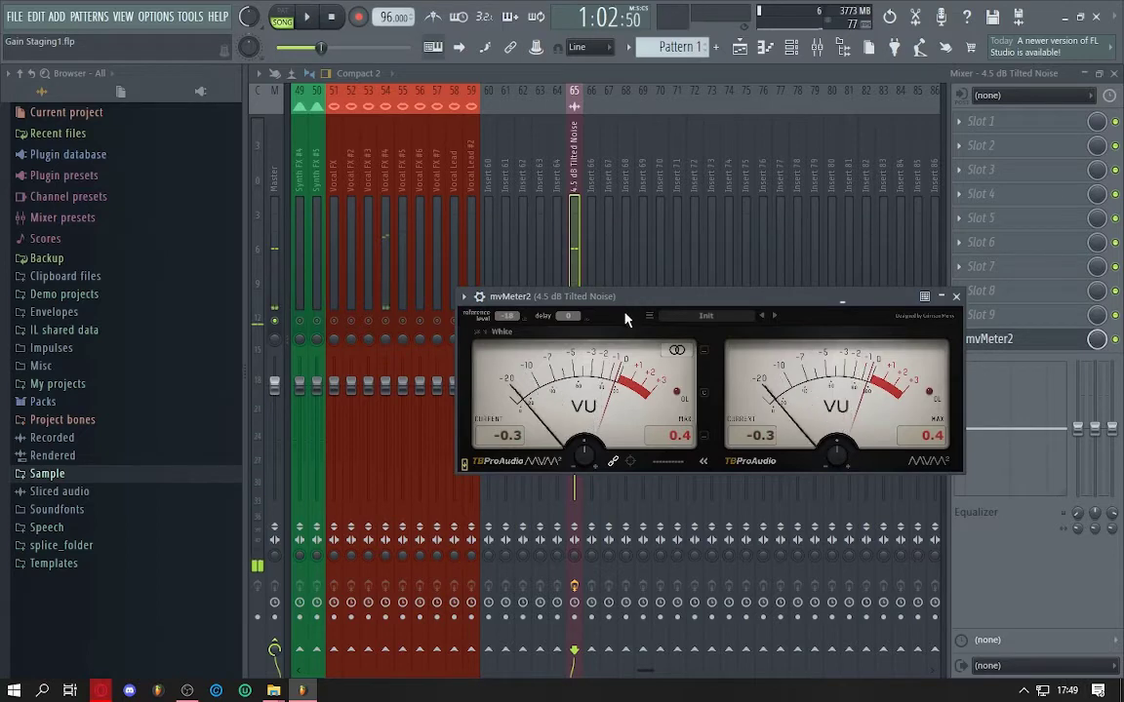
- Move the meter window clear of the noise fader and shift mvMeter2 from effect slot 10 up to slot 7
drag(644, 299, 801, 207)
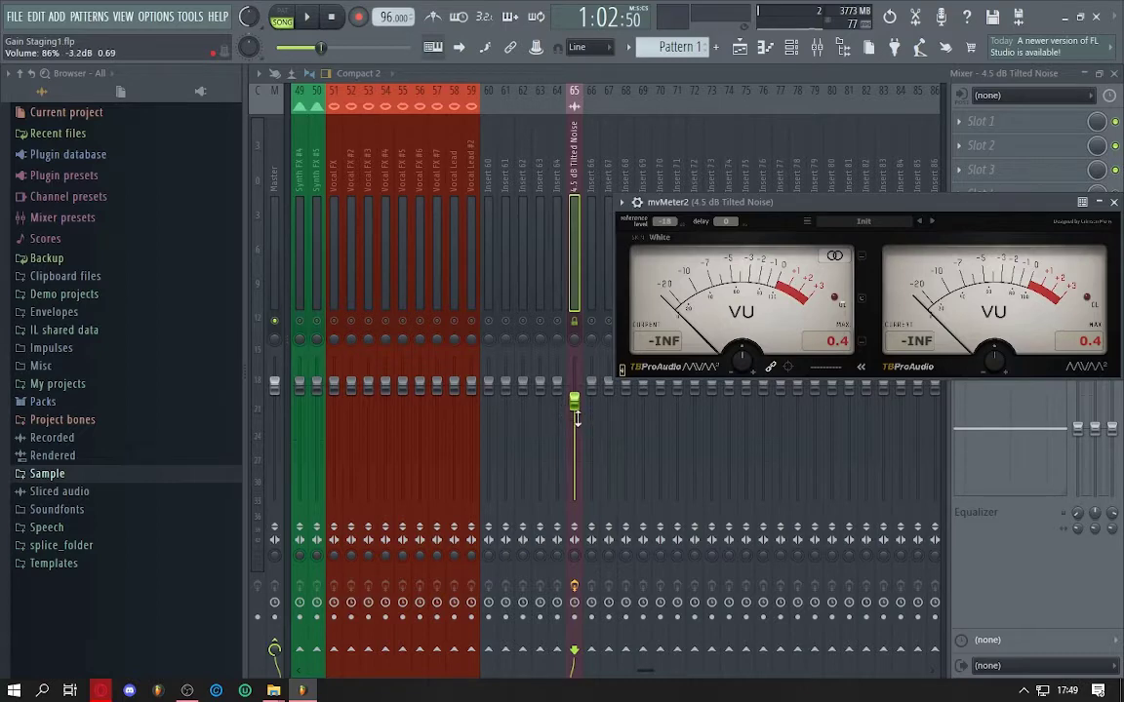
drag(839, 208, 162, 106)
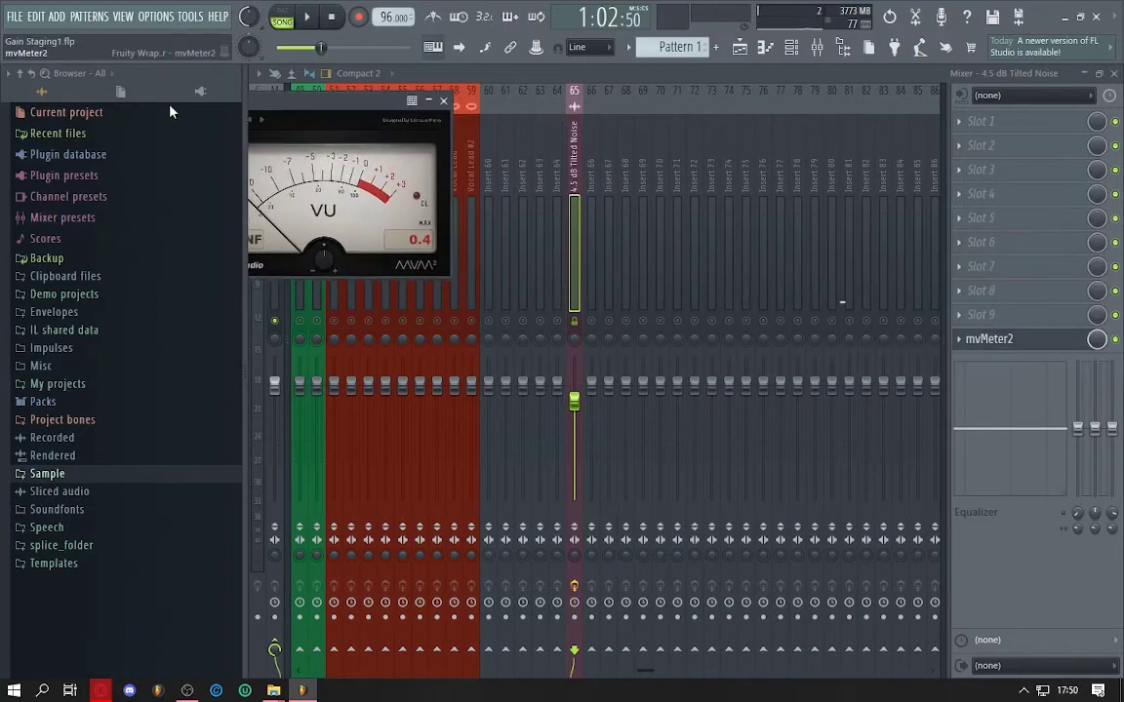
mouse_move(761, 109)
mouse_down()
mouse_move(991, 77)
mouse_move(1042, 346)
mouse_up()
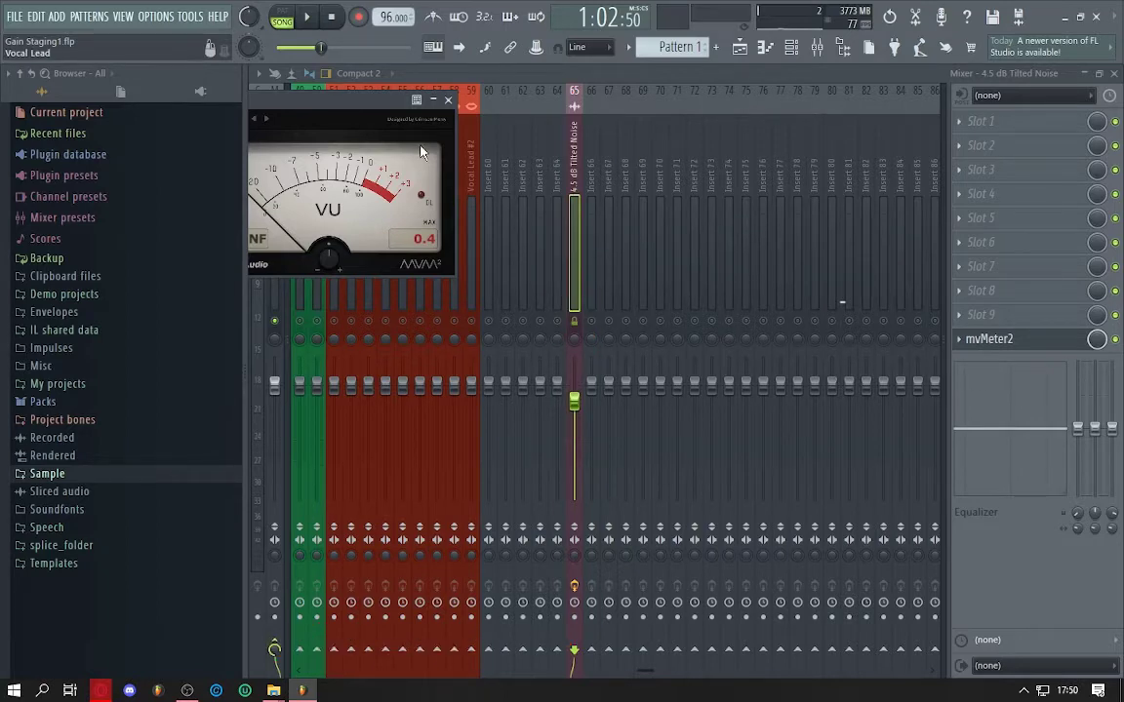
drag(829, 141, 852, 80)
drag(990, 339, 997, 265)
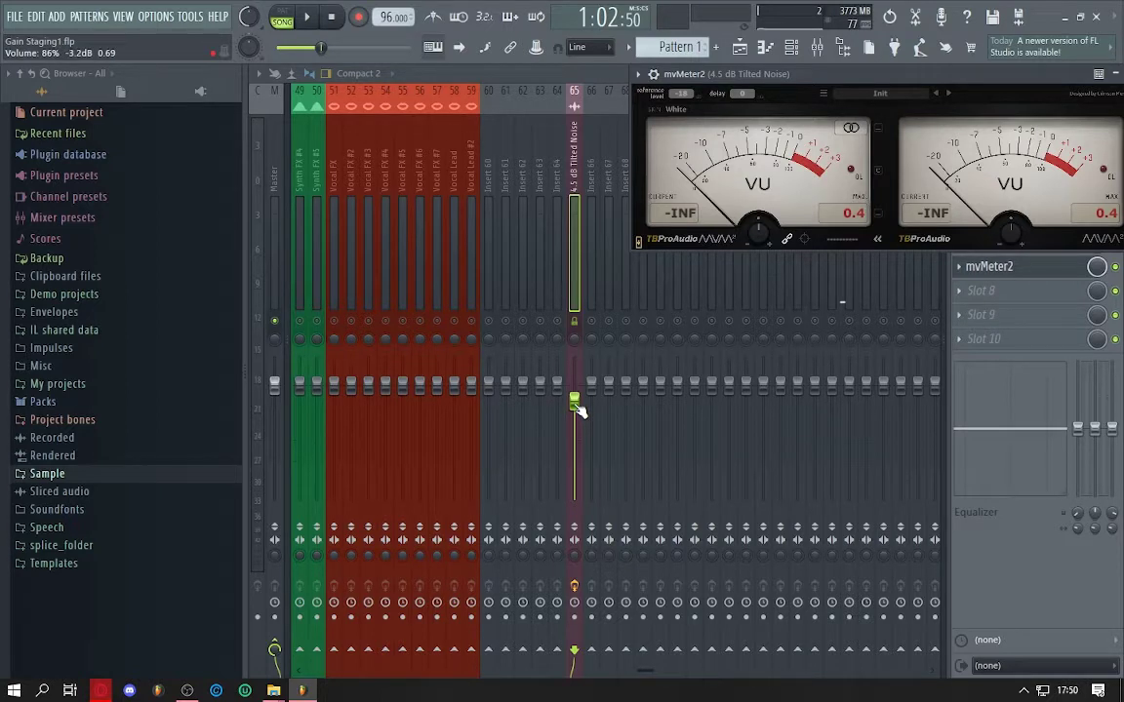
- Lower the 4.5 dB Tilted Noise fader to 0% during playback to compare the VU reading, and undo the fader change
key(space)
scroll(574, 409, down, 10)
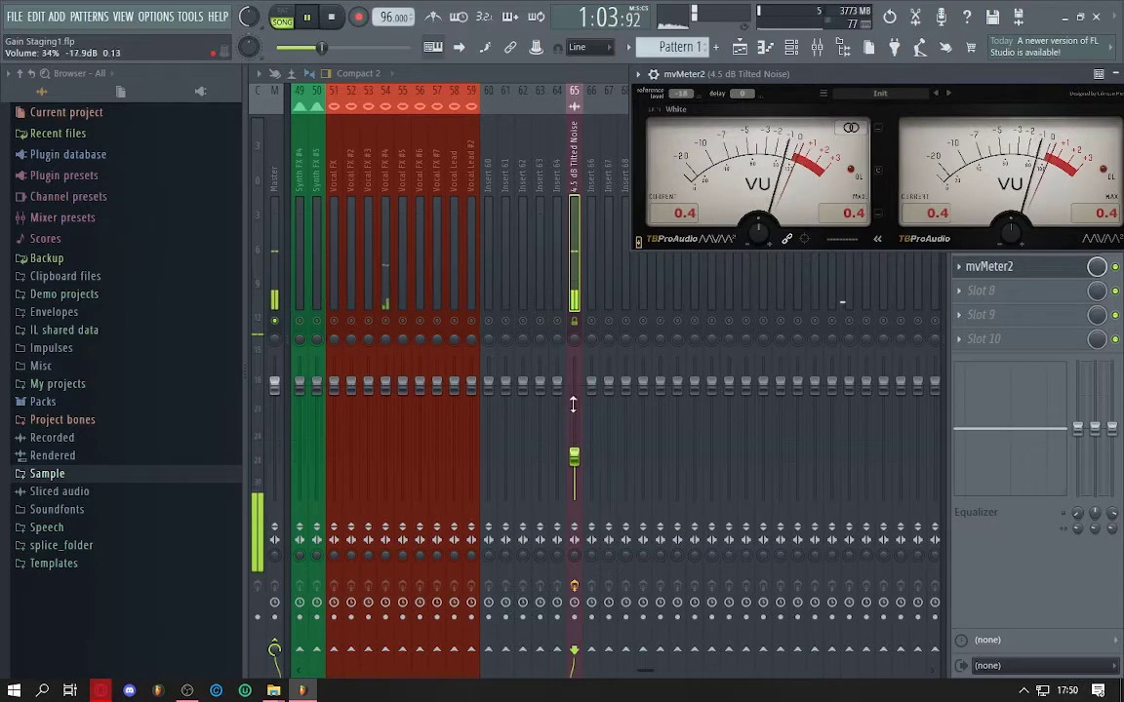
scroll(573, 409, down, 2)
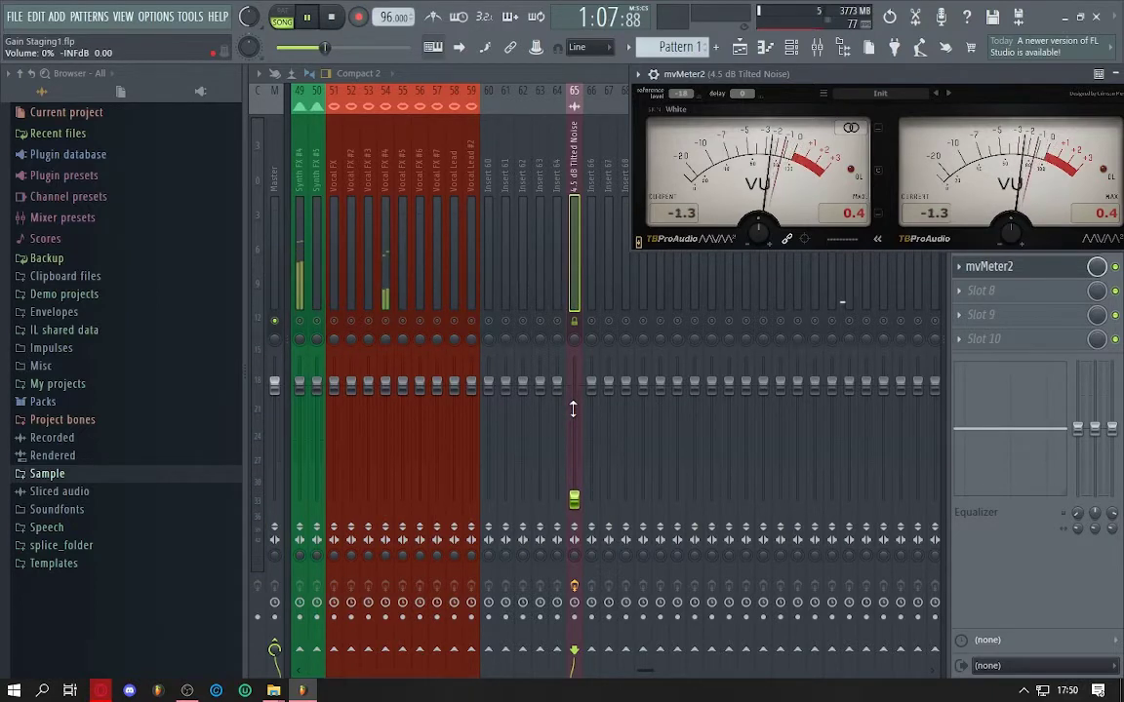
key(space)
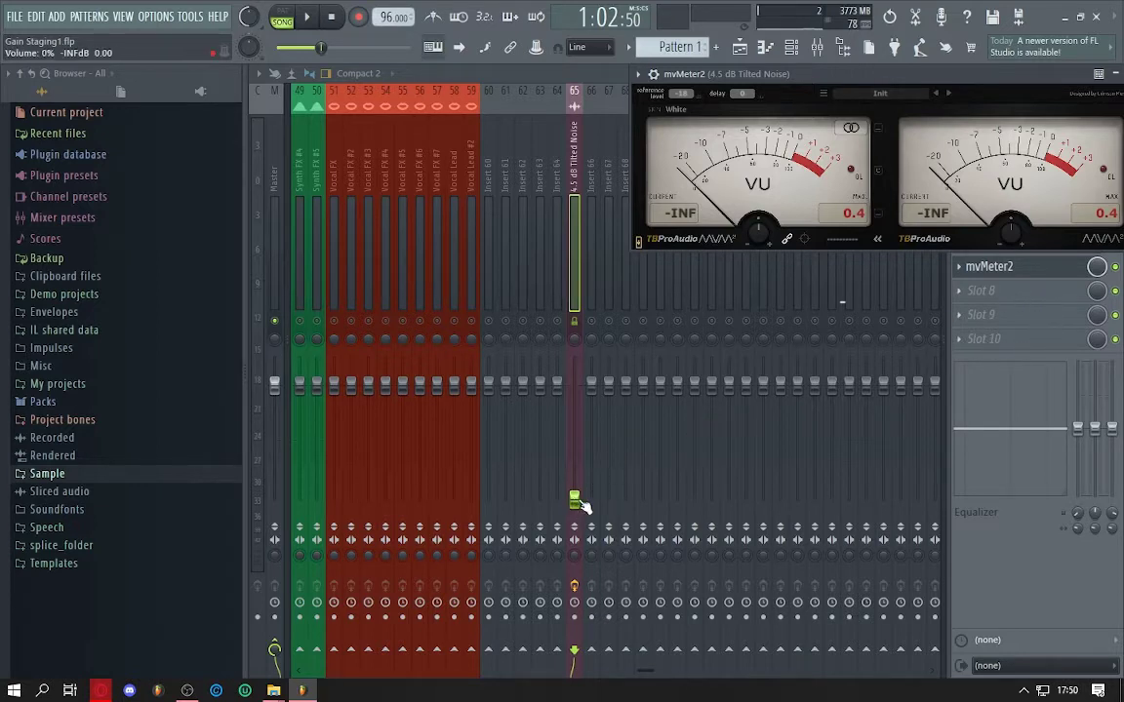
drag(575, 501, 574, 398)
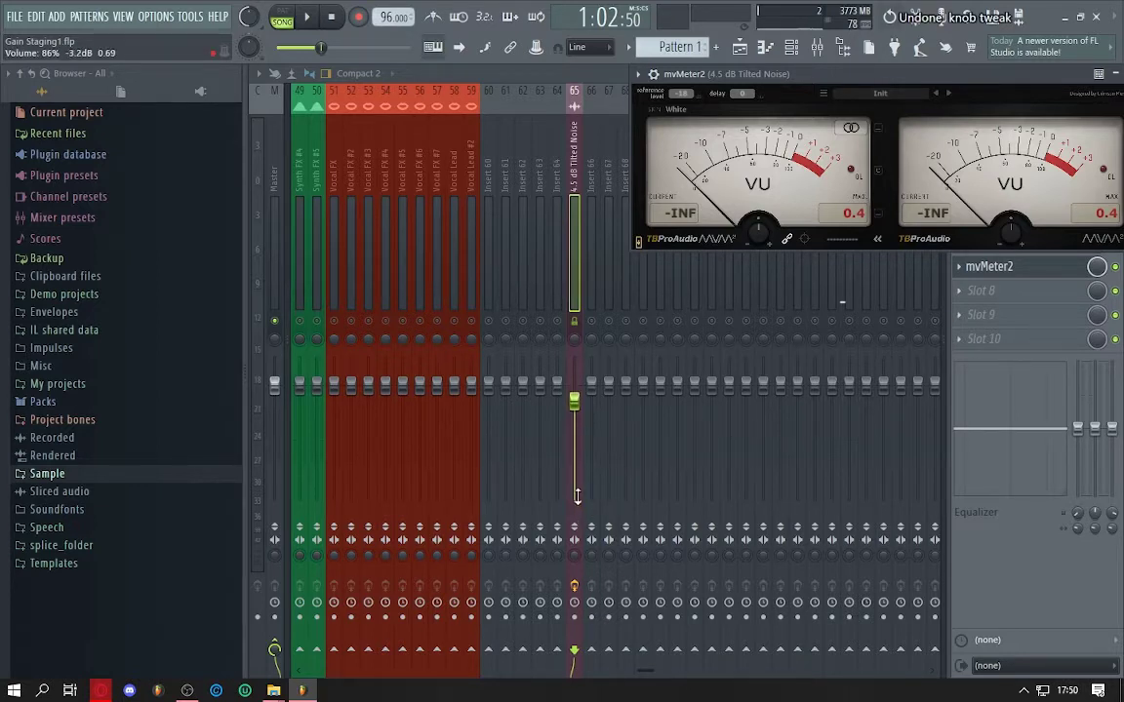
- Close the mvMeter2 window and delete the plugin from effect slot 7 of the 4.5 dB Tilted Noise track
drag(958, 75, 629, 124)
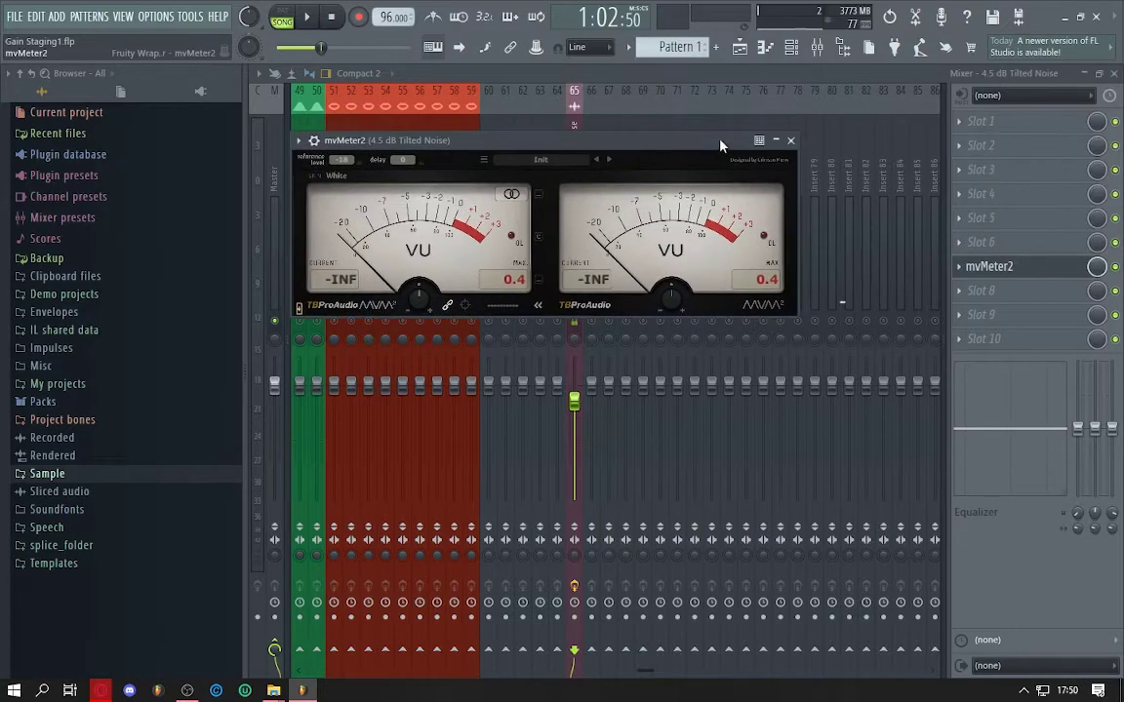
click(801, 121)
key(F6)
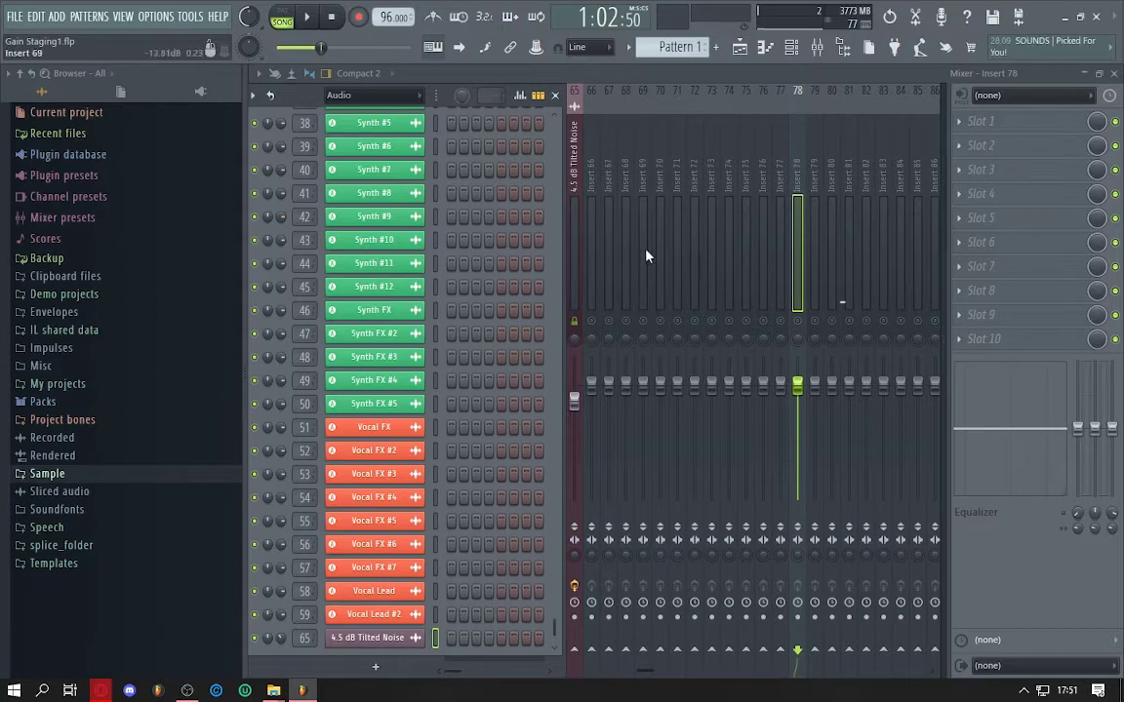
scroll(654, 251, up, 6)
scroll(659, 249, down, 1)
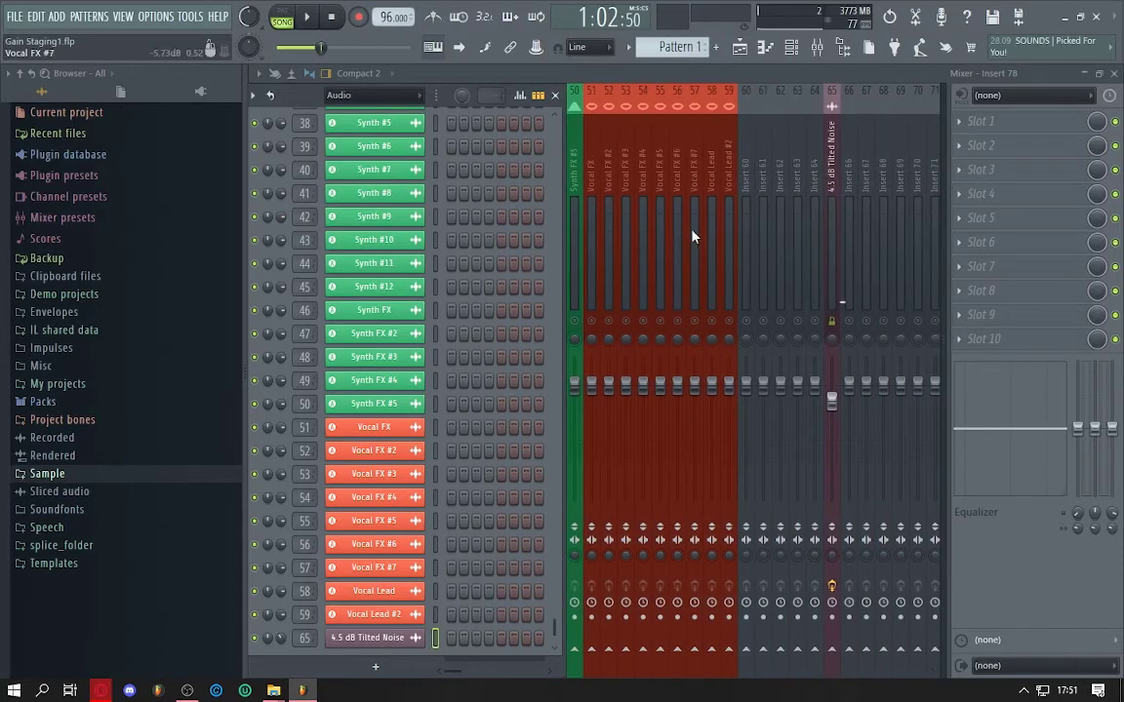
click(832, 245)
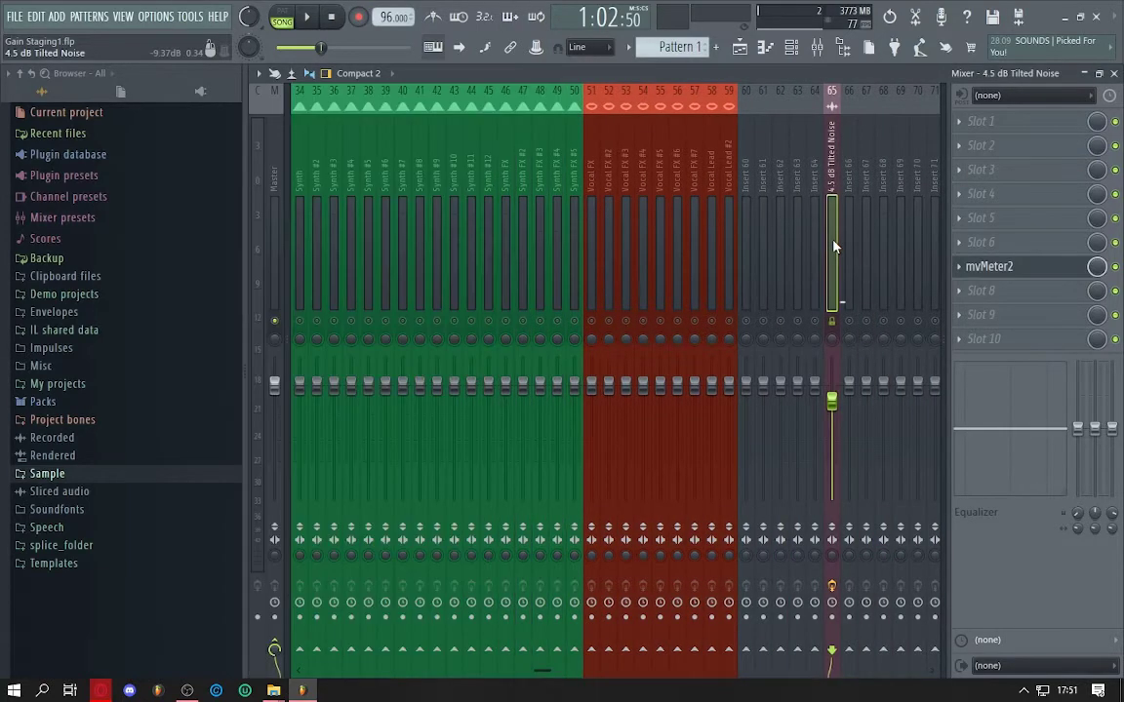
click(959, 267)
click(976, 294)
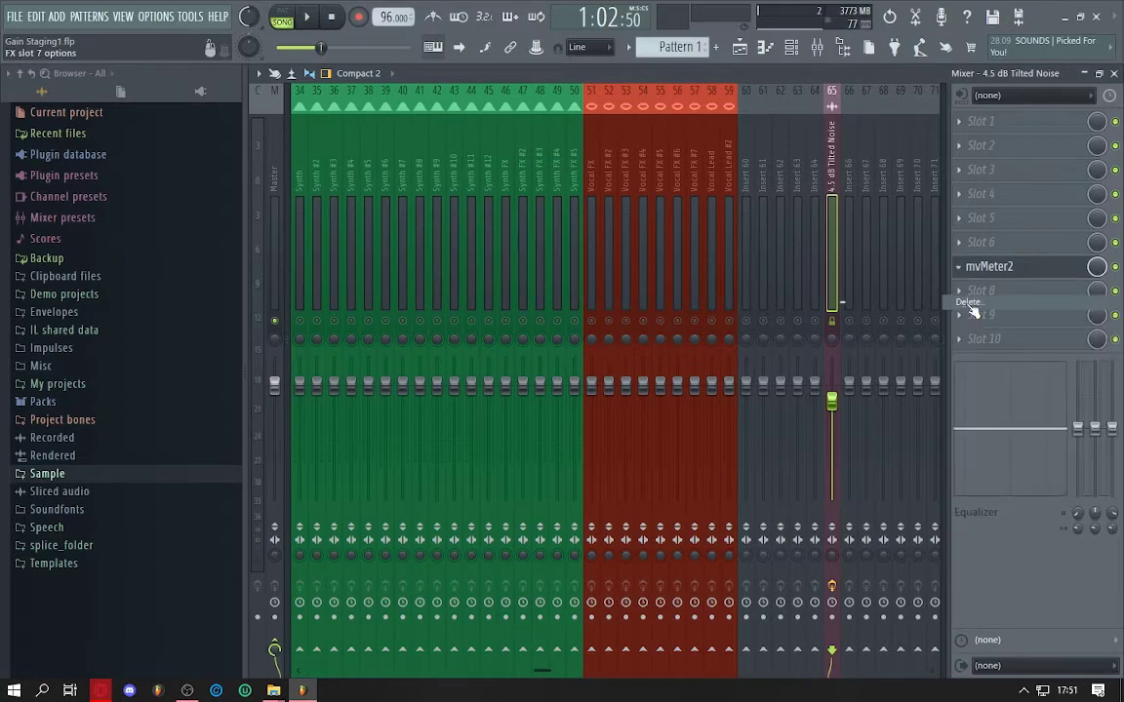
- Set the song position in the playlist to bar 18, where the Kick track's first hits begin
scroll(767, 225, up, 10)
key(F5)
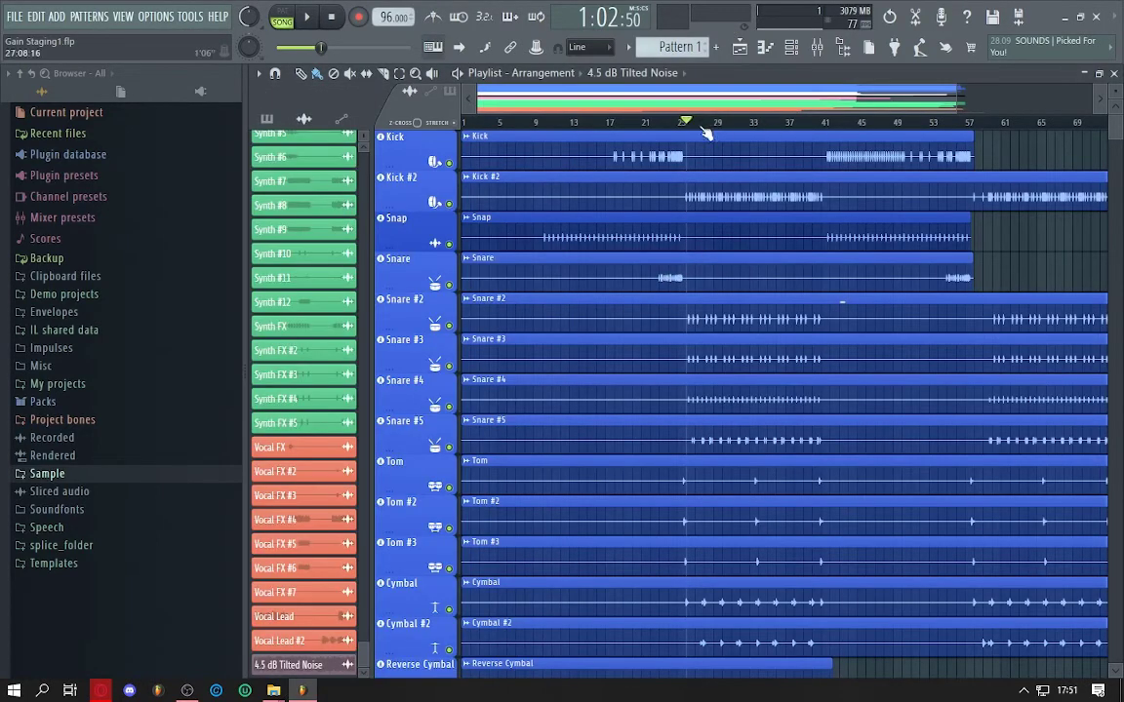
scroll(751, 336, down, 10)
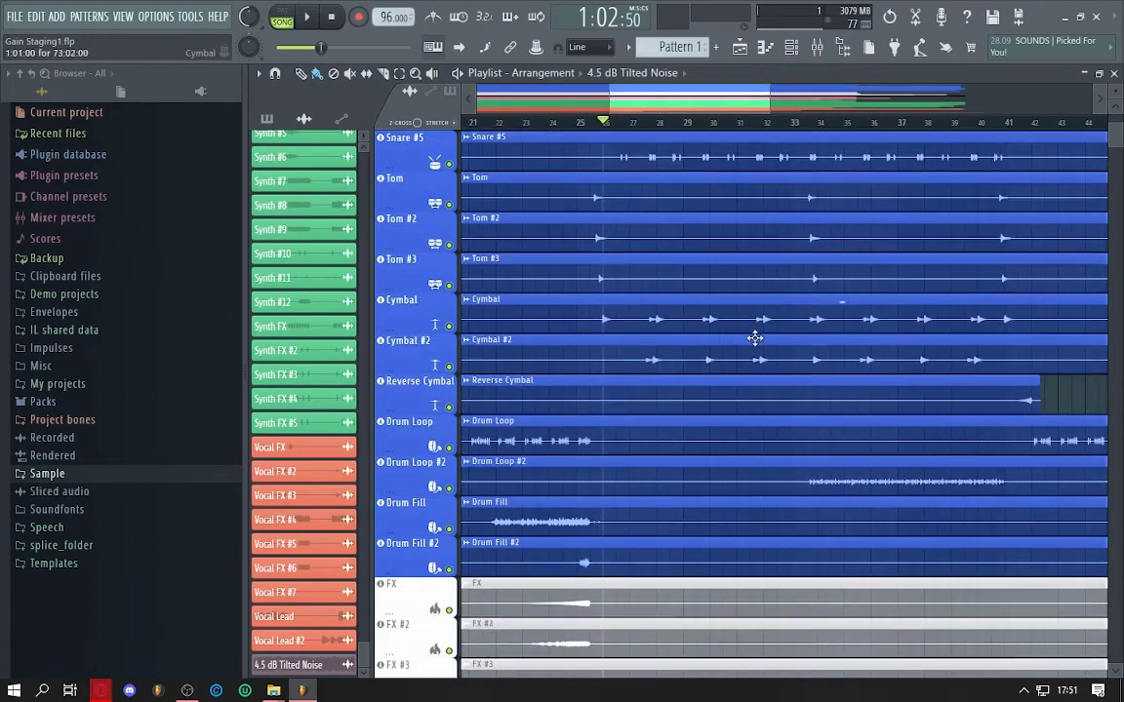
scroll(747, 342, down, 5)
scroll(712, 294, up, 15)
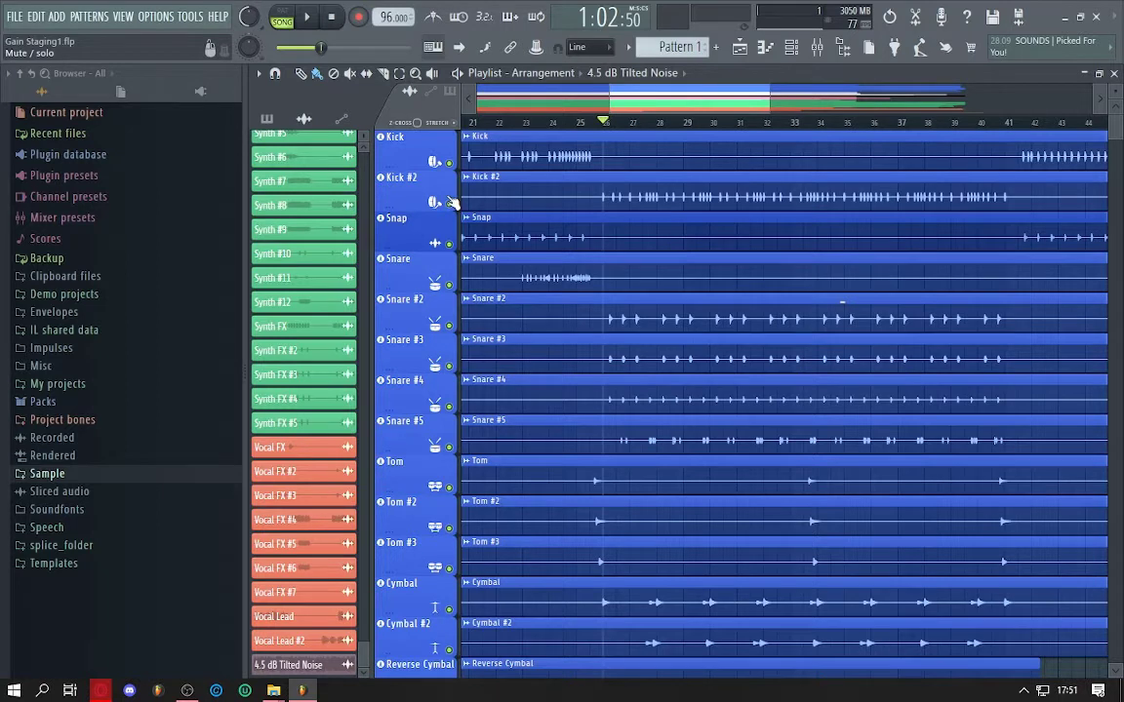
scroll(513, 119, left, 8)
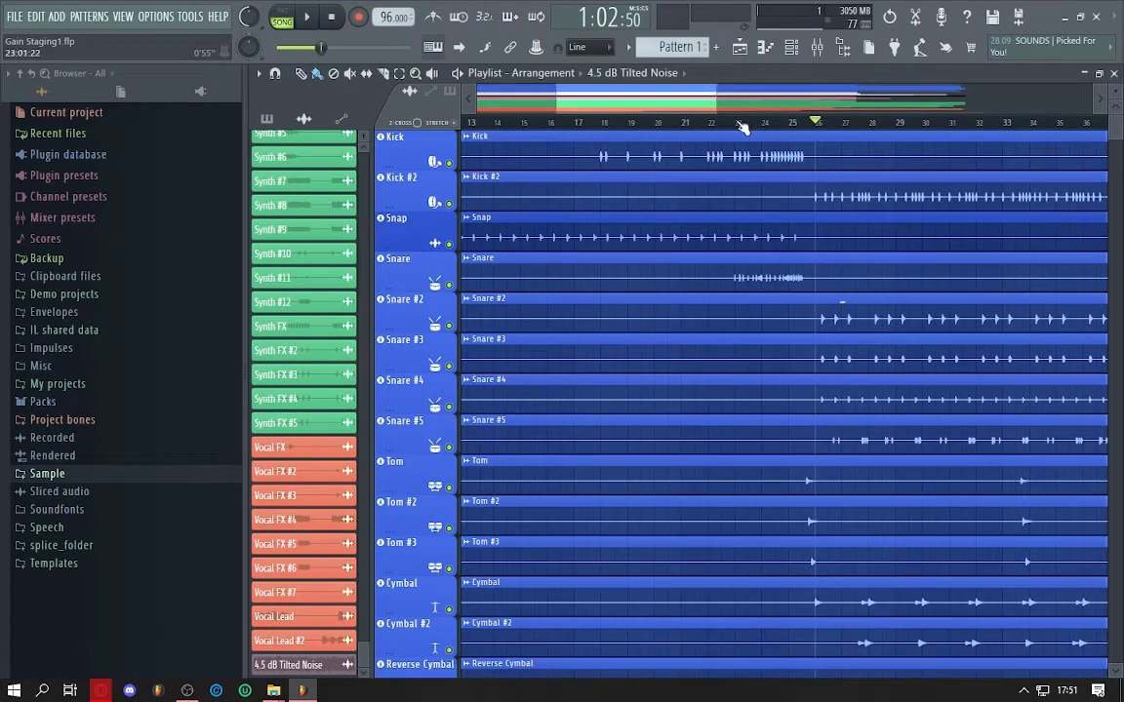
click(602, 122)
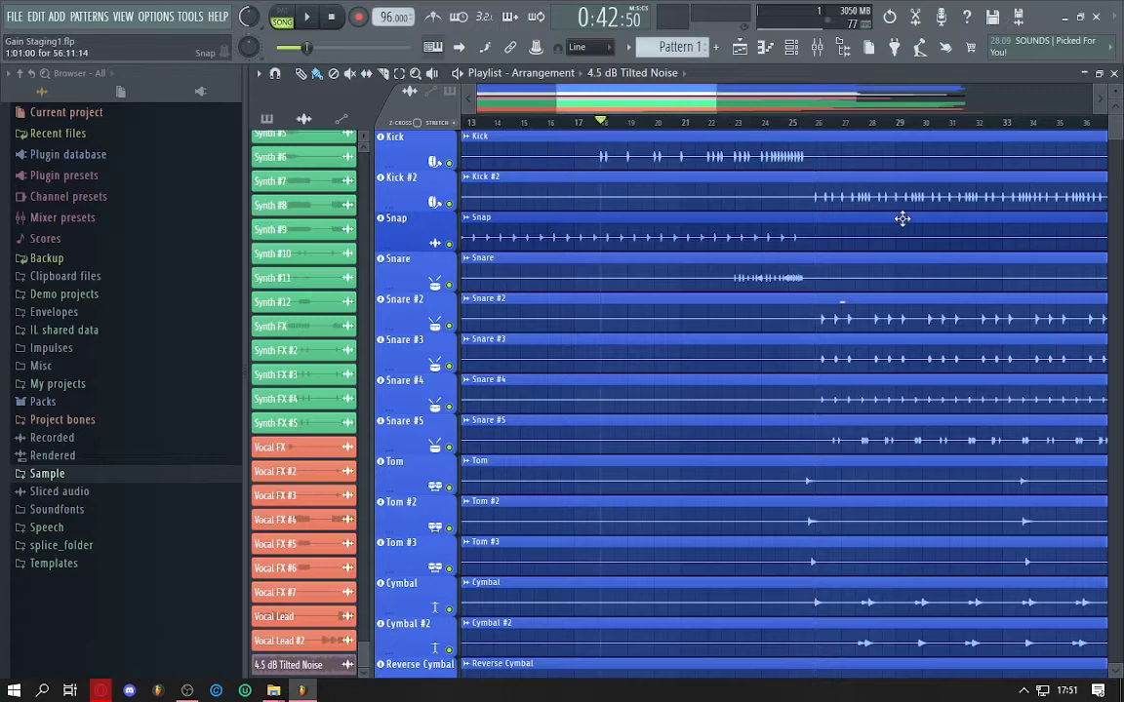
- Return to the mixer, look across the track groups and enable only the Kick insert
click(816, 54)
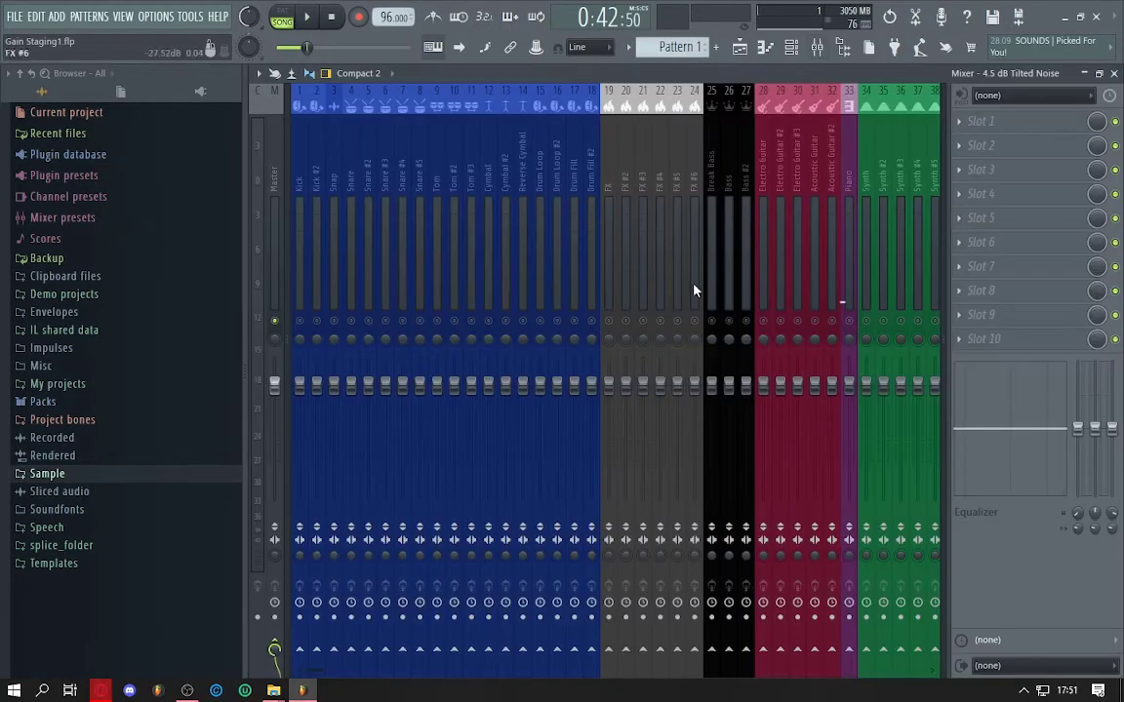
scroll(730, 251, left, 10)
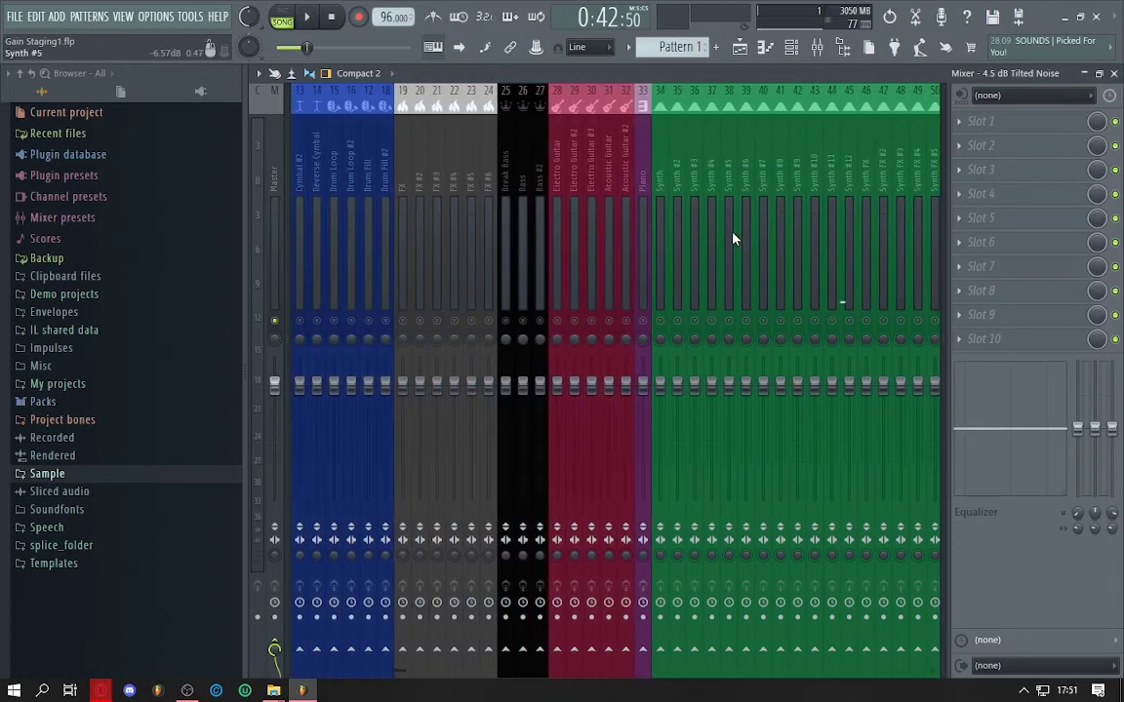
scroll(733, 239, right, 6)
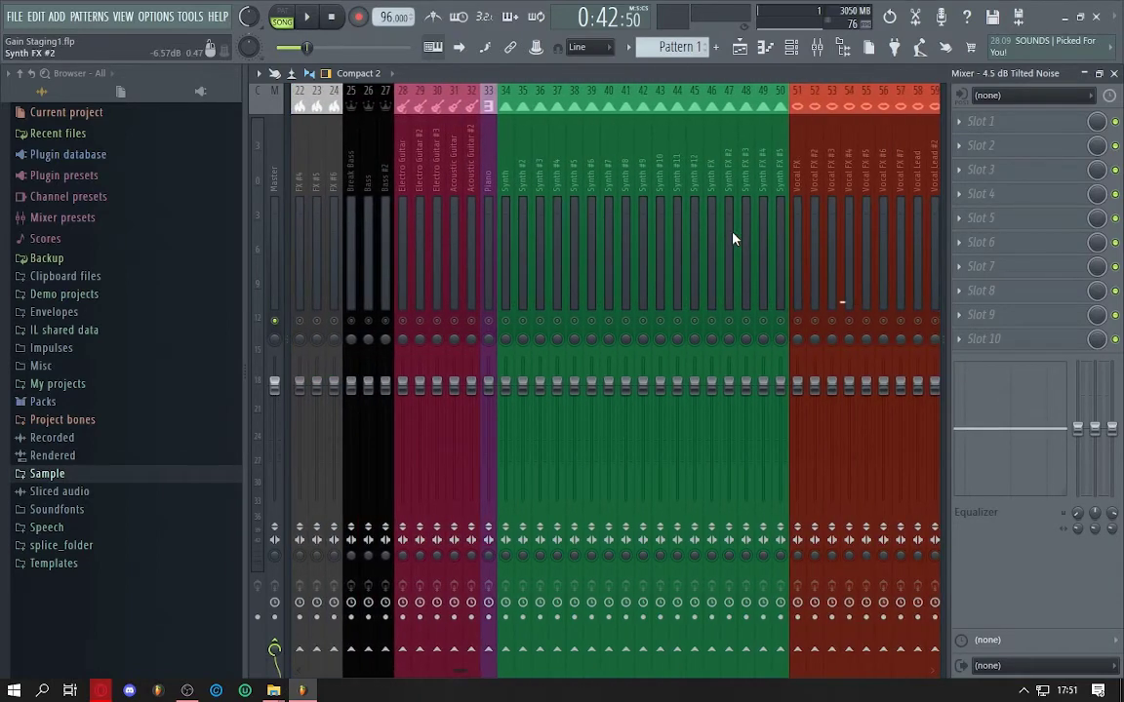
scroll(731, 238, left, 6)
click(306, 317)
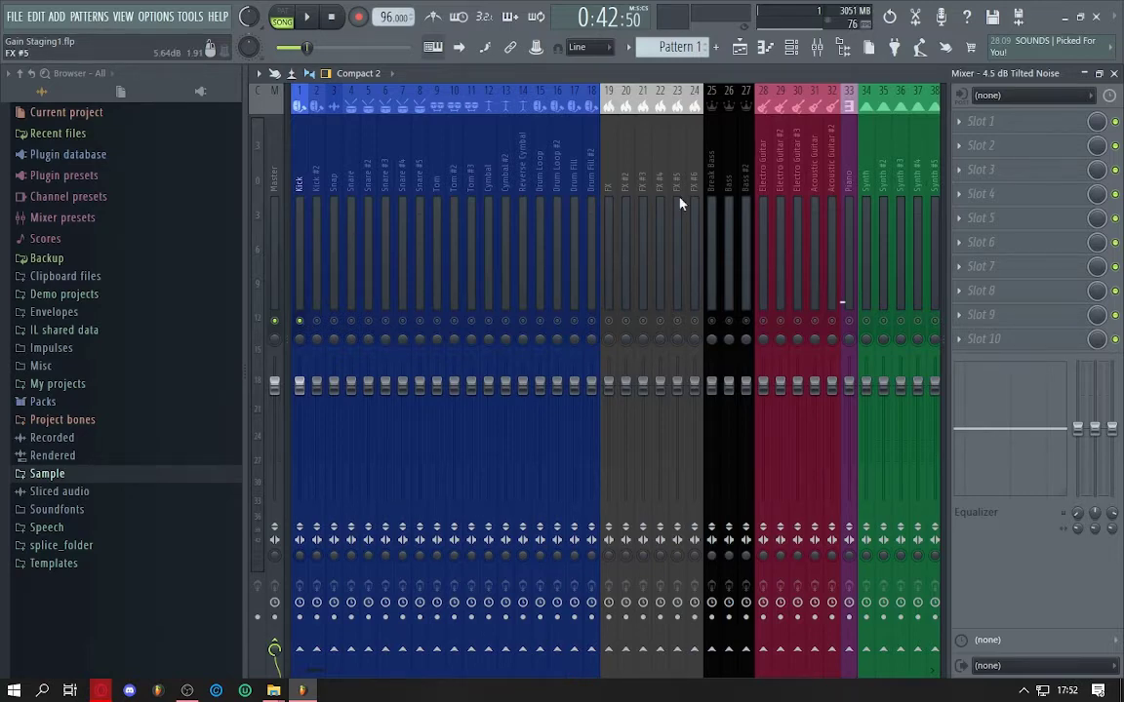
- Move the 4.5 dB Tilted Noise track to insert 75 and unmute all the other mixer tracks
scroll(677, 203, down, 6)
scroll(714, 239, down, 7)
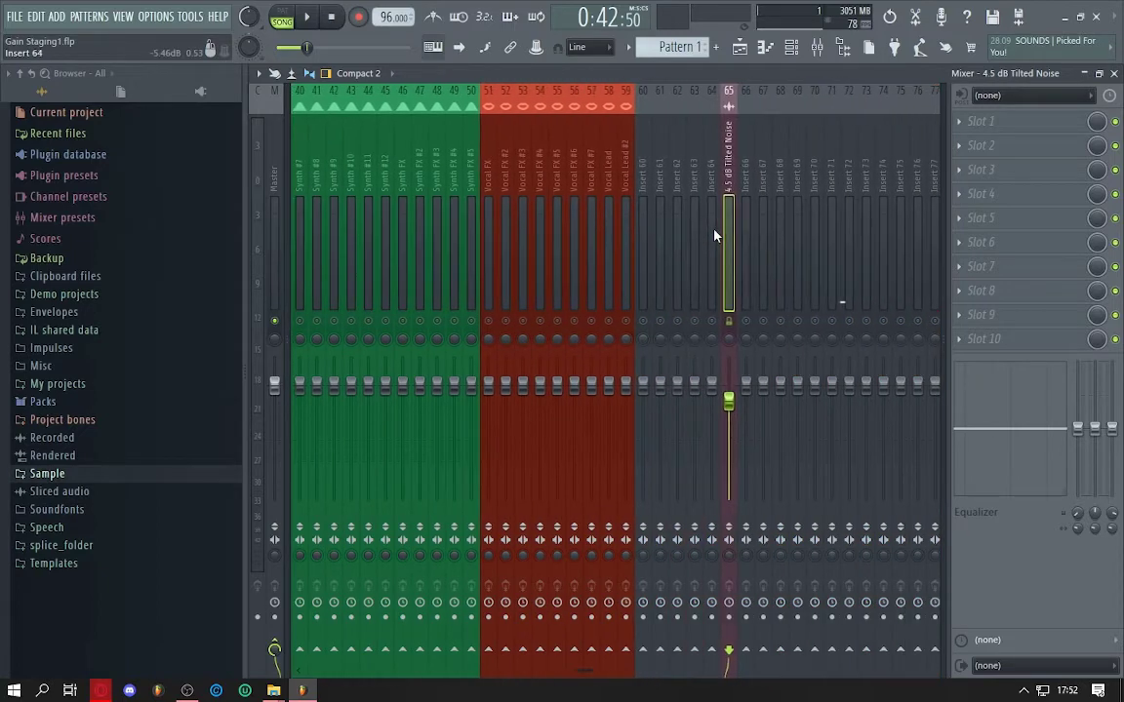
drag(725, 234, 780, 244)
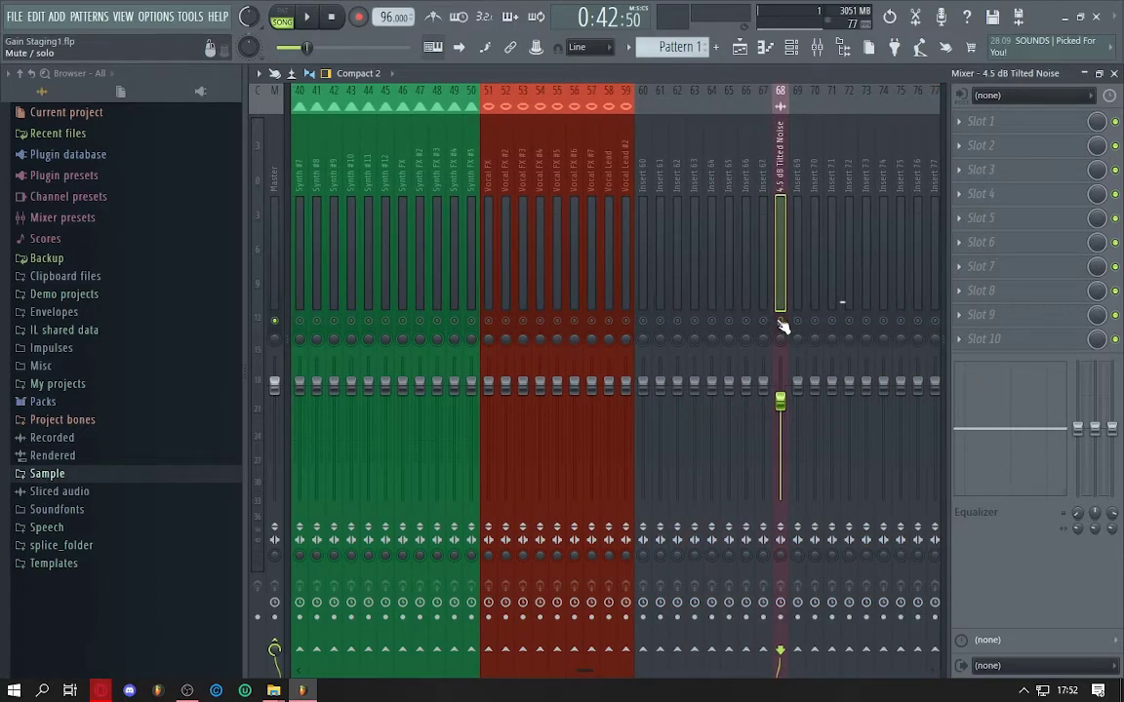
scroll(592, 244, up, 8)
scroll(592, 244, up, 5)
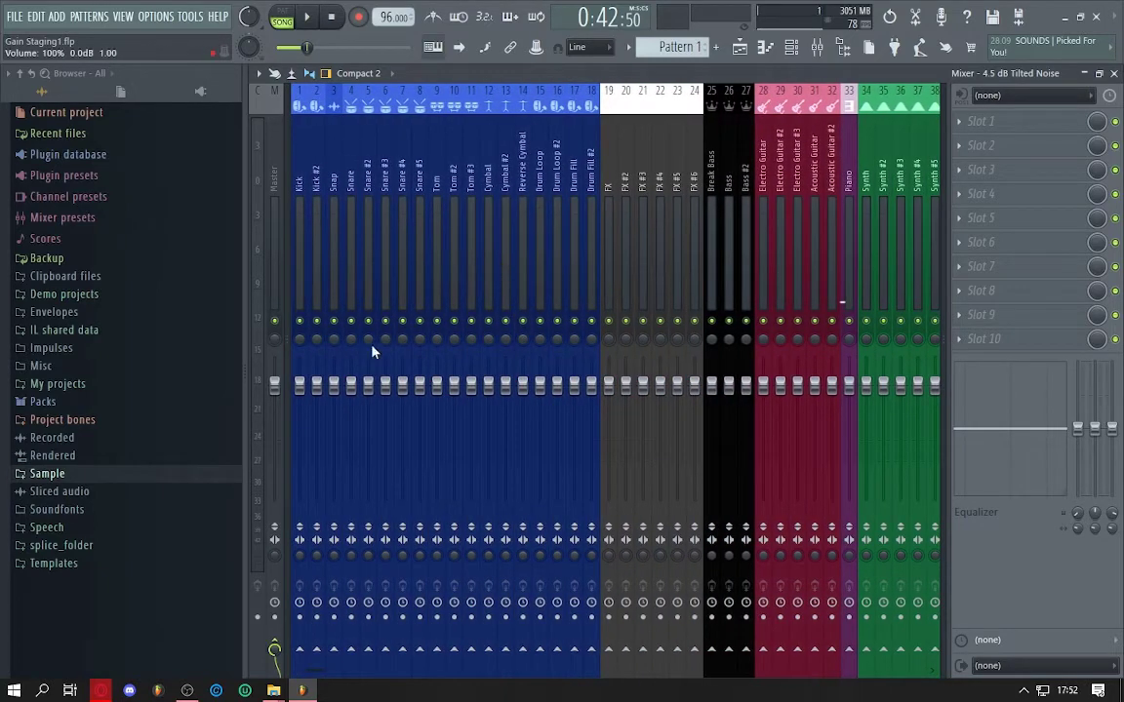
scroll(582, 270, down, 12)
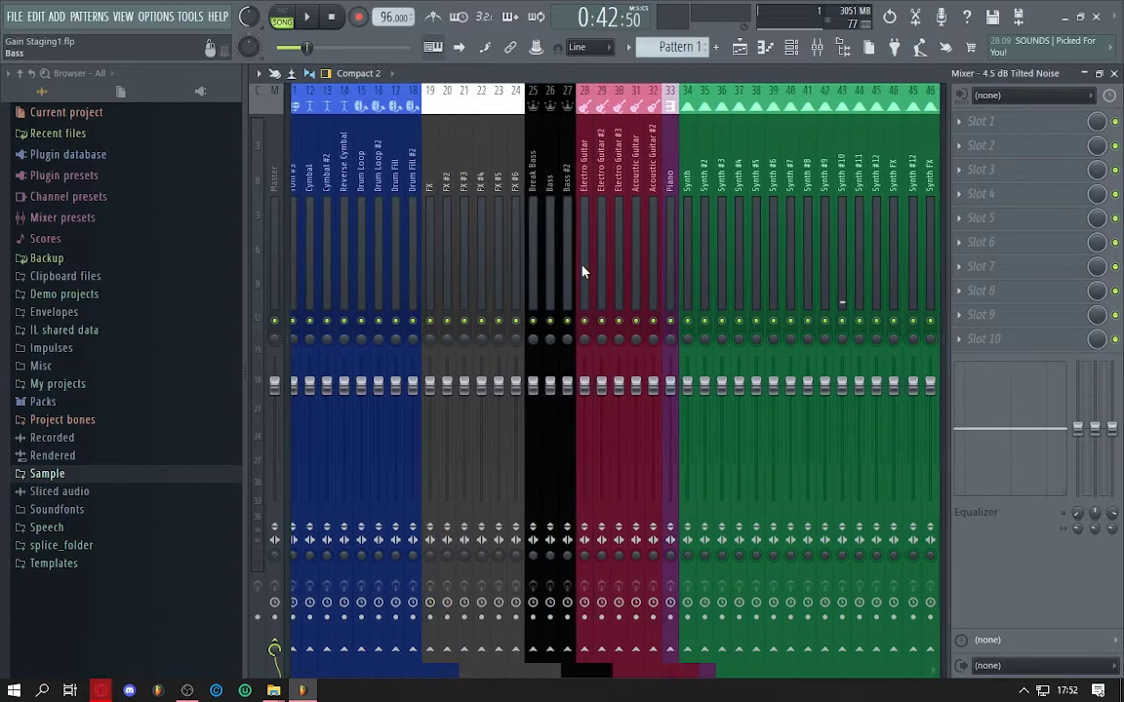
scroll(847, 301, down, 6)
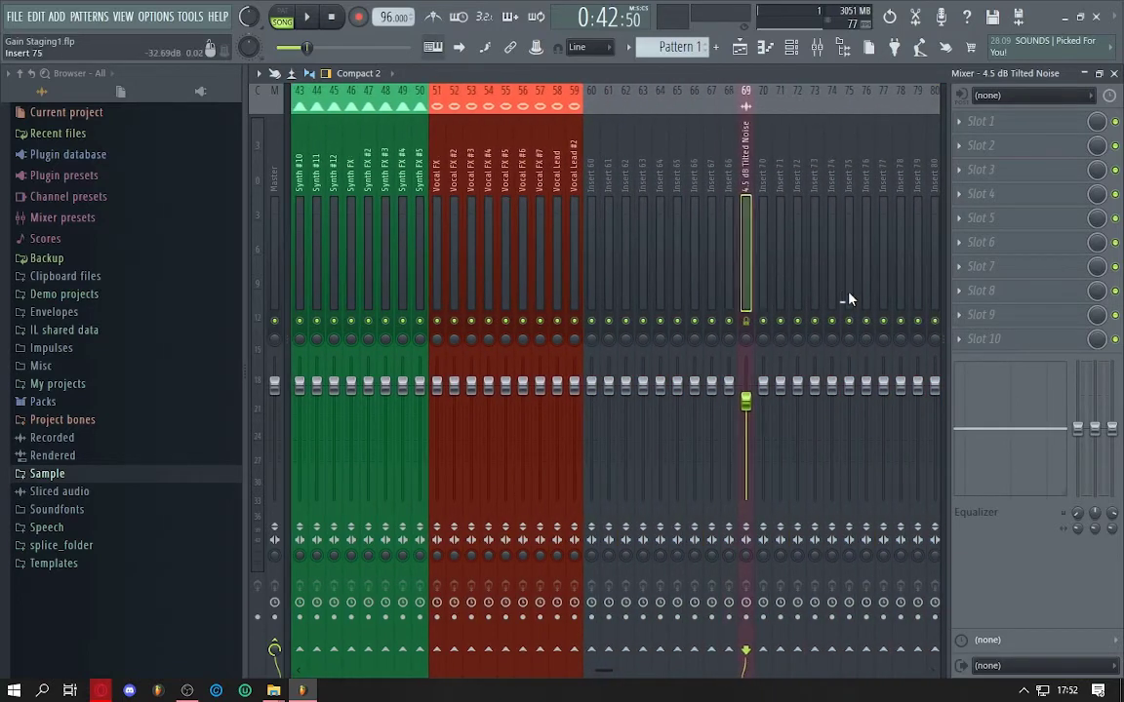
scroll(847, 301, down, 1)
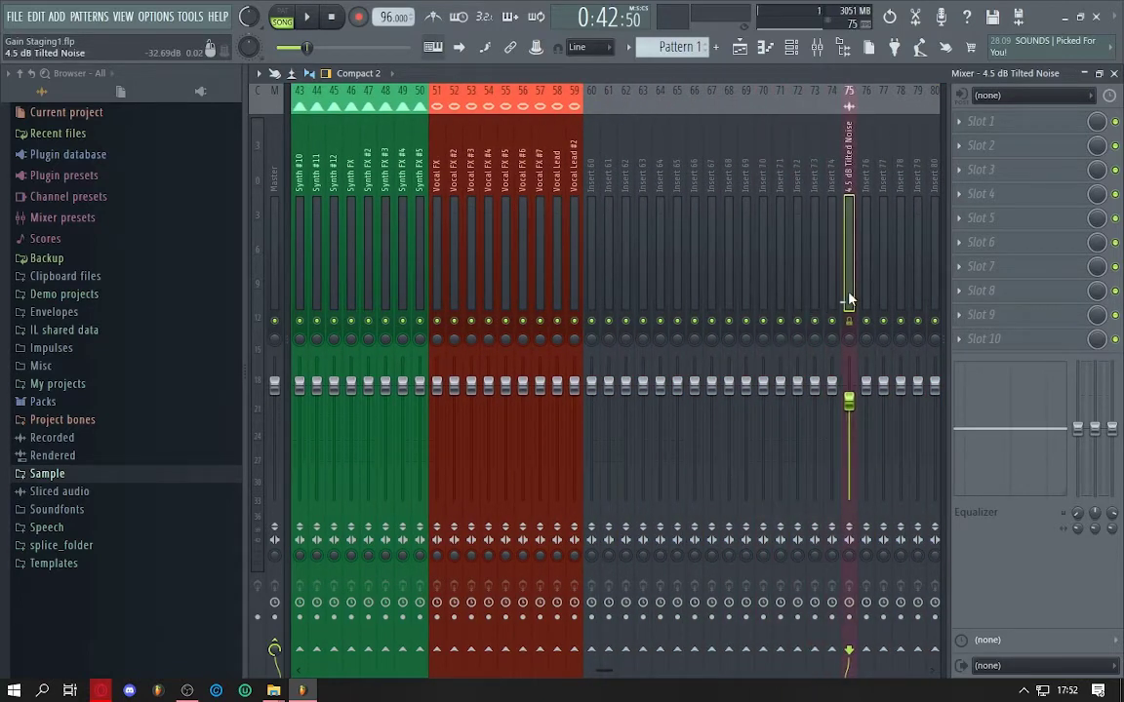
- Look over the full mixer layout, from the drum tracks to the empty inserts before the noise track
scroll(847, 300, up, 5)
scroll(807, 283, down, 5)
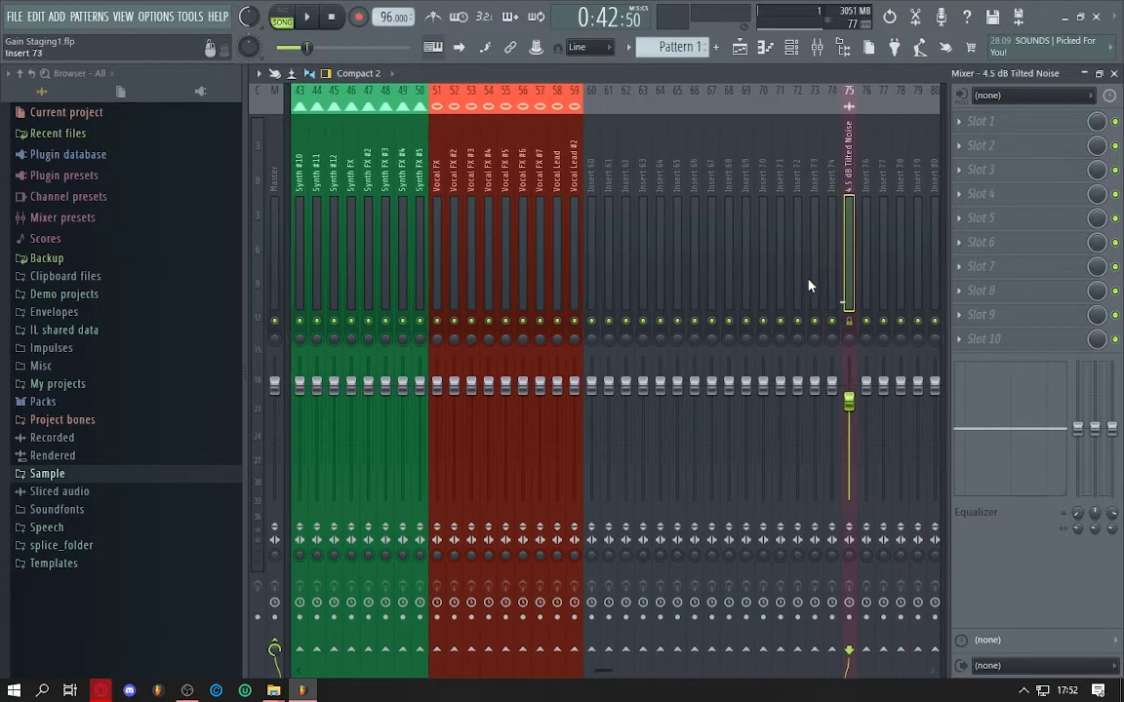
scroll(439, 184, up, 10)
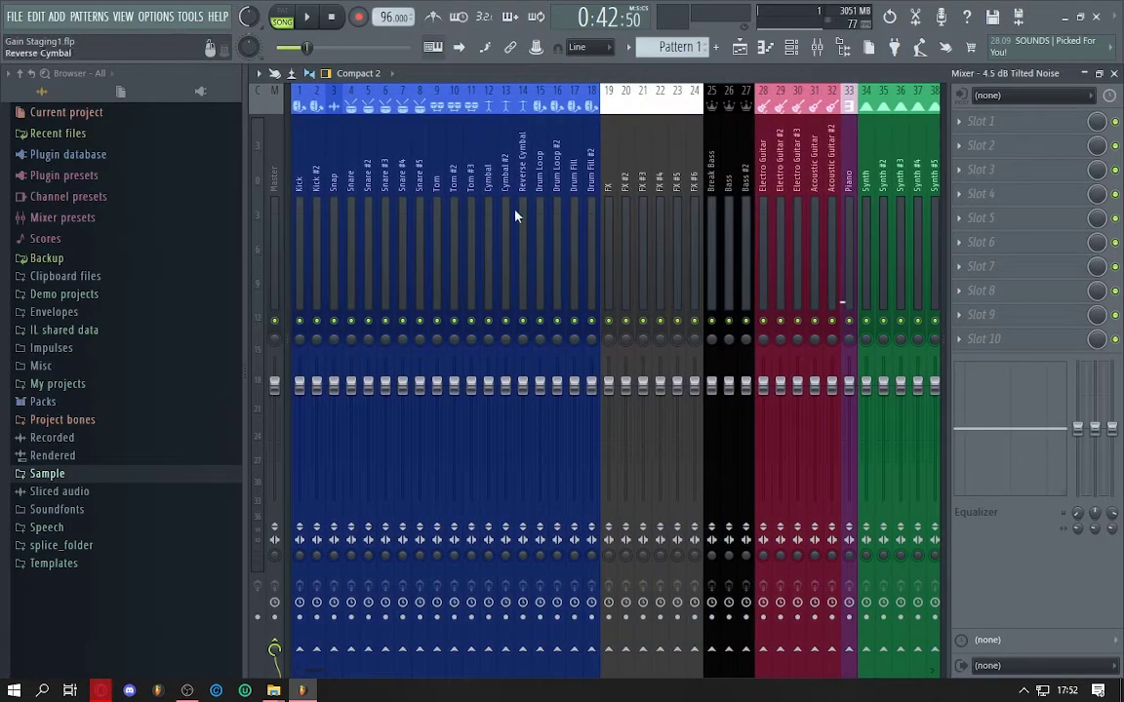
scroll(502, 223, down, 4)
scroll(480, 232, down, 4)
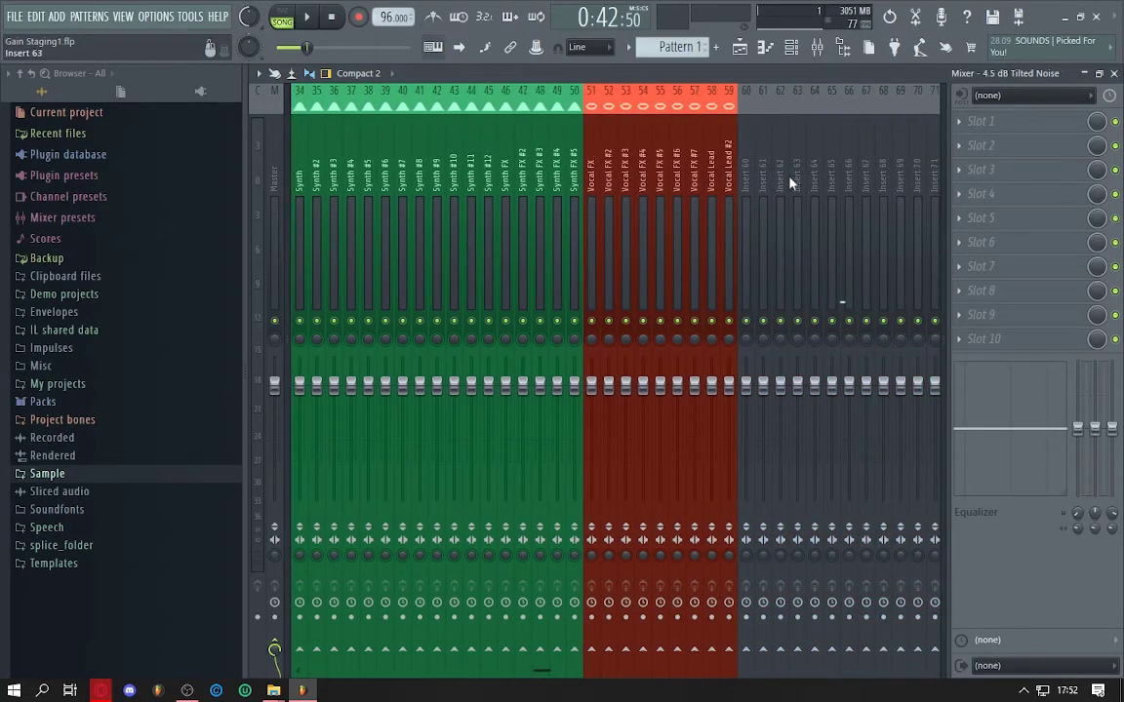
scroll(627, 234, up, 5)
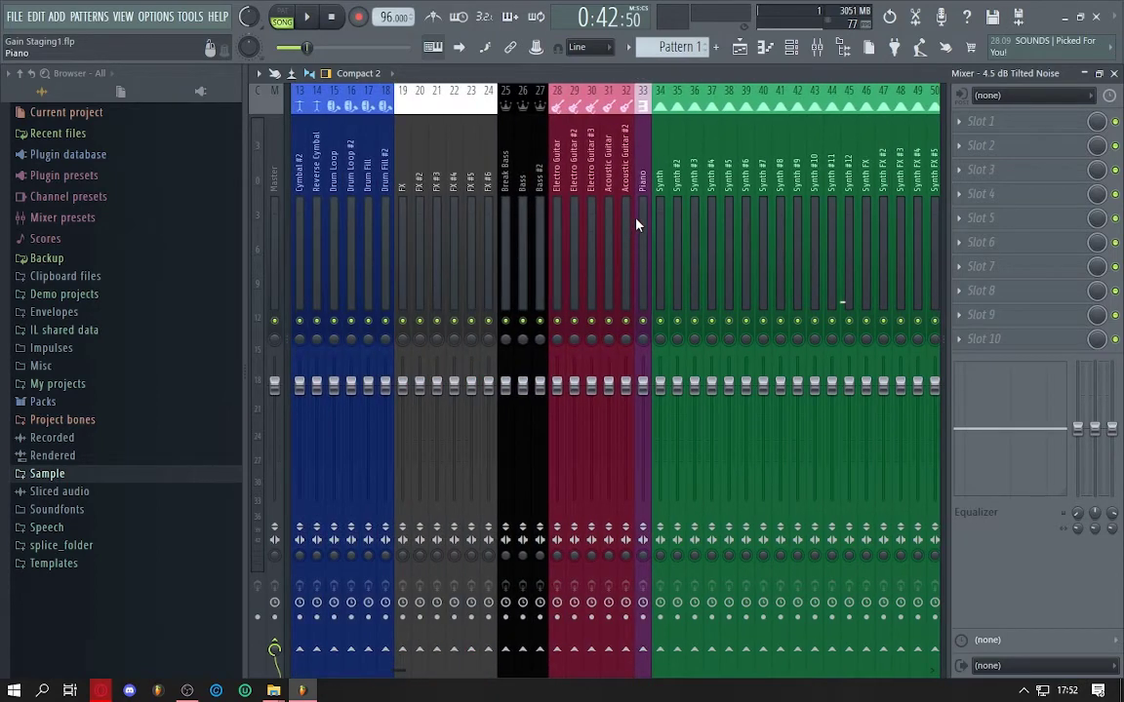
scroll(636, 226, up, 2)
scroll(636, 226, down, 10)
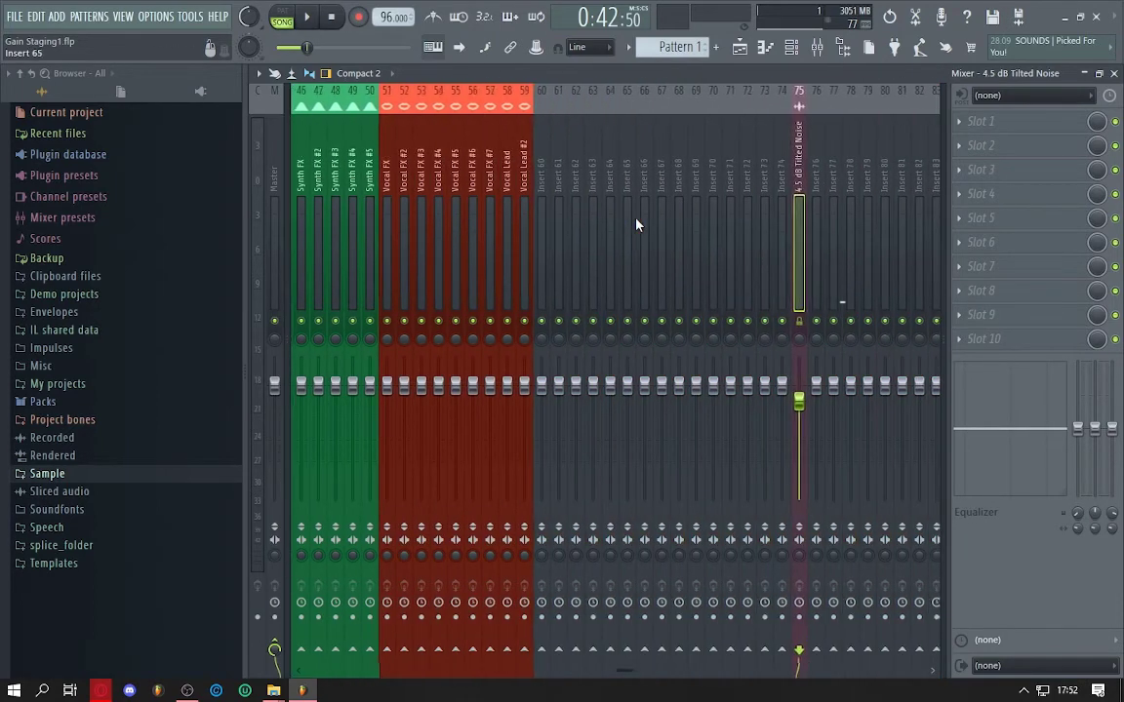
scroll(639, 225, up, 4)
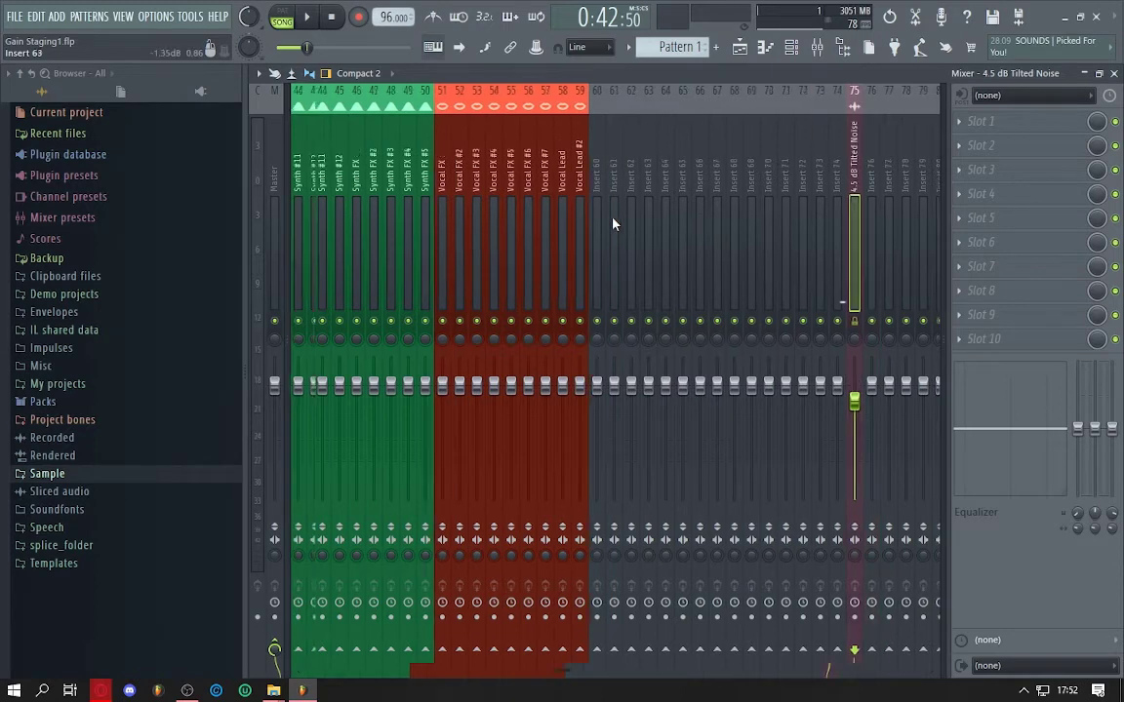
- View the slot 1 plugin list on Vocal FX #2 and Vocal FX #3 without loading a plugin
click(597, 283)
drag(606, 280, 696, 278)
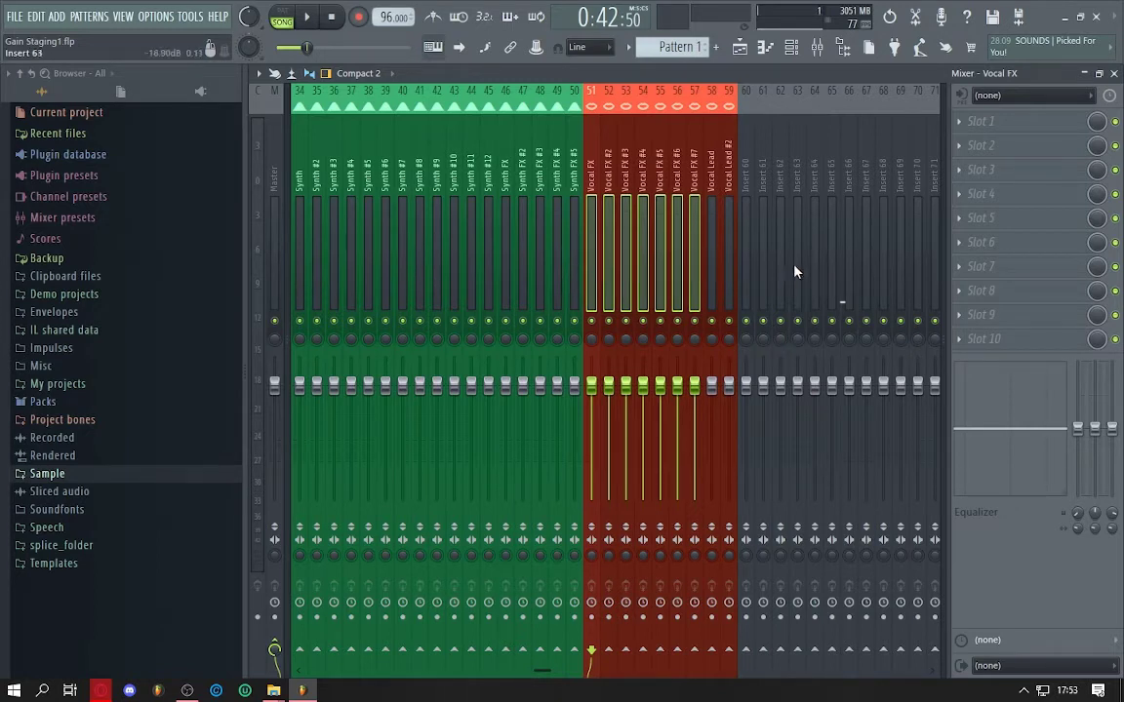
click(603, 249)
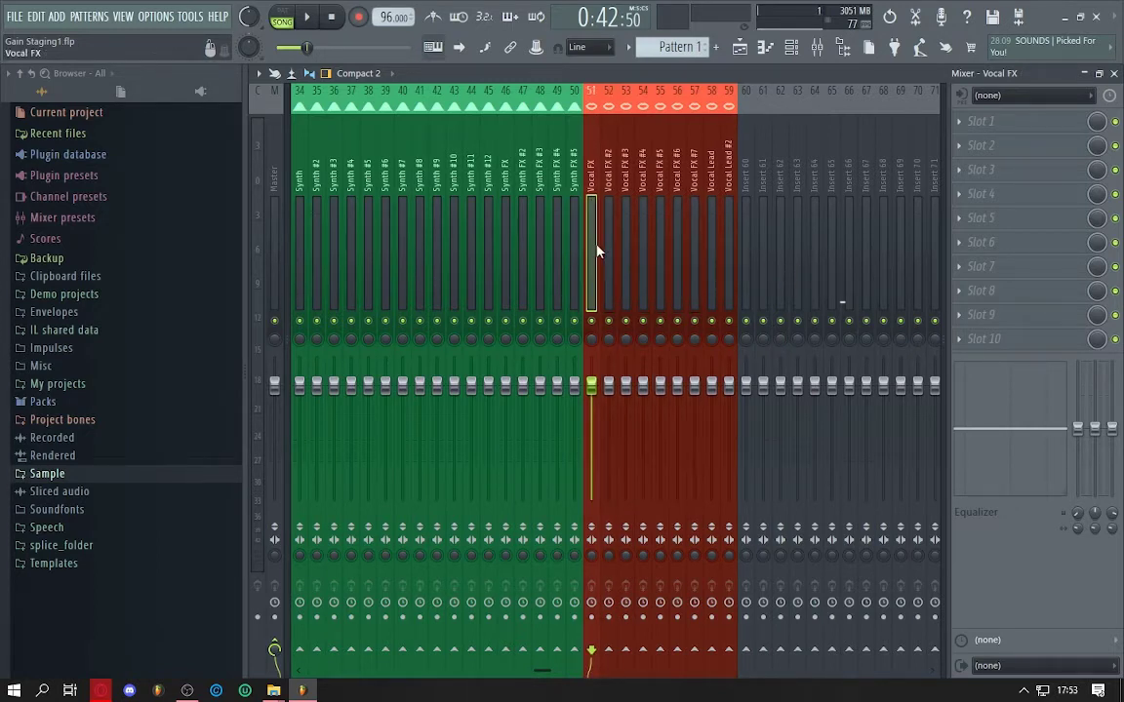
click(1043, 154)
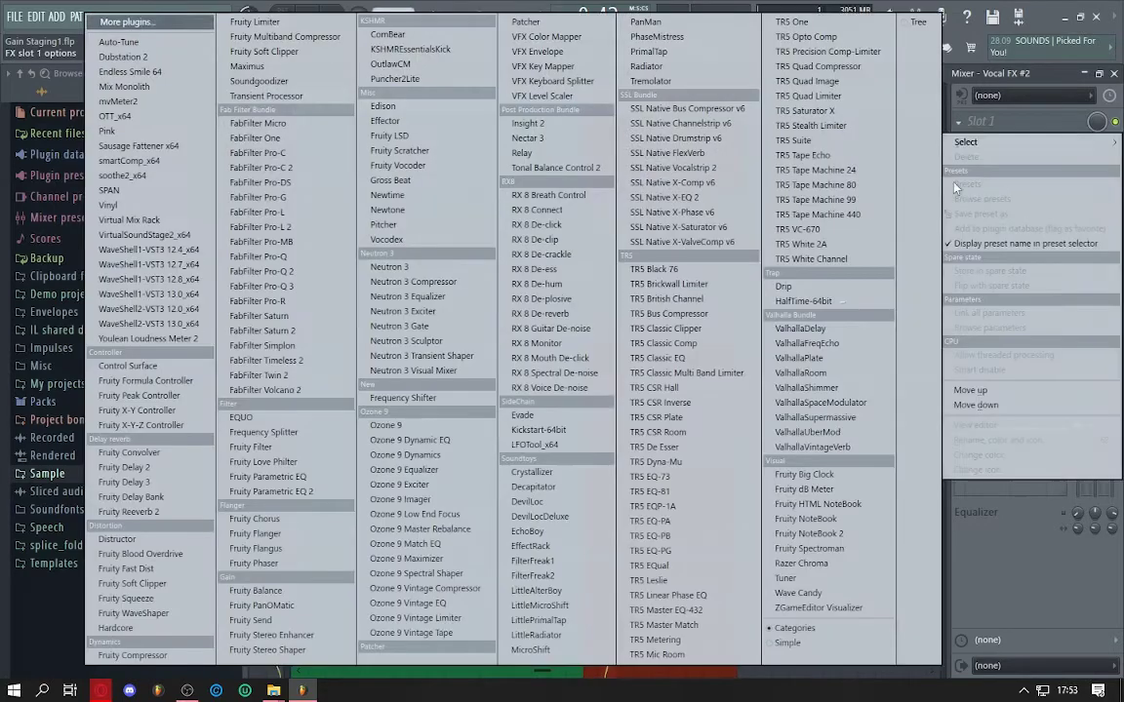
click(621, 273)
click(624, 273)
click(1033, 94)
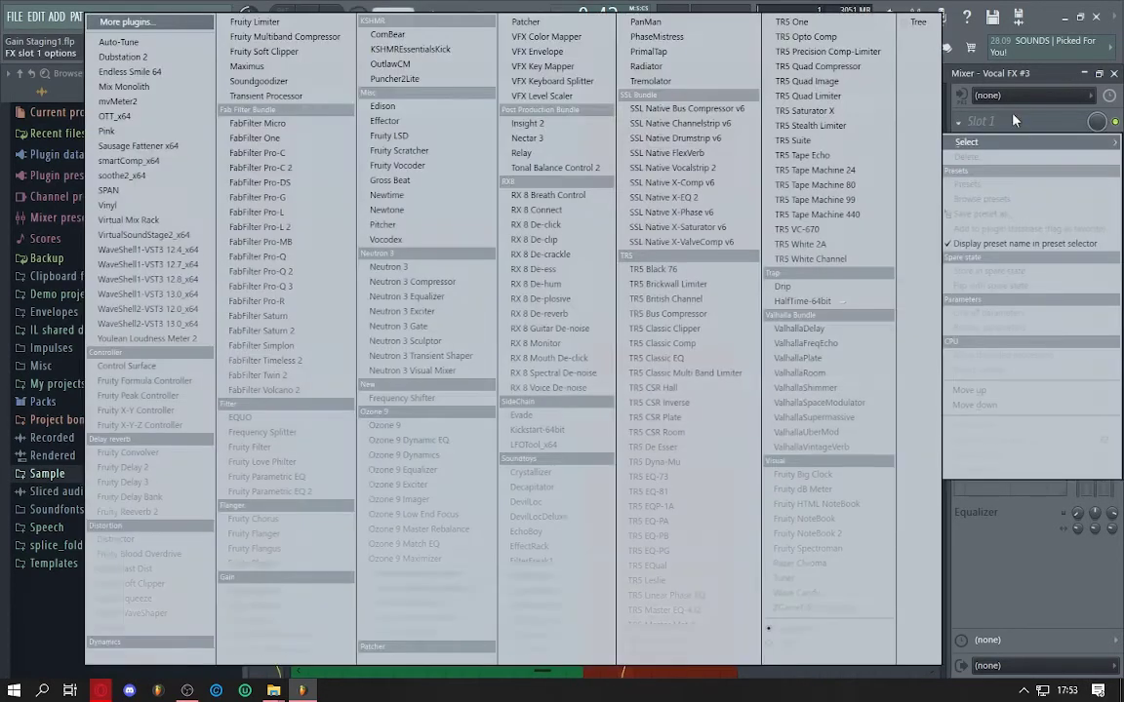
key(Escape)
click(591, 244)
click(676, 261)
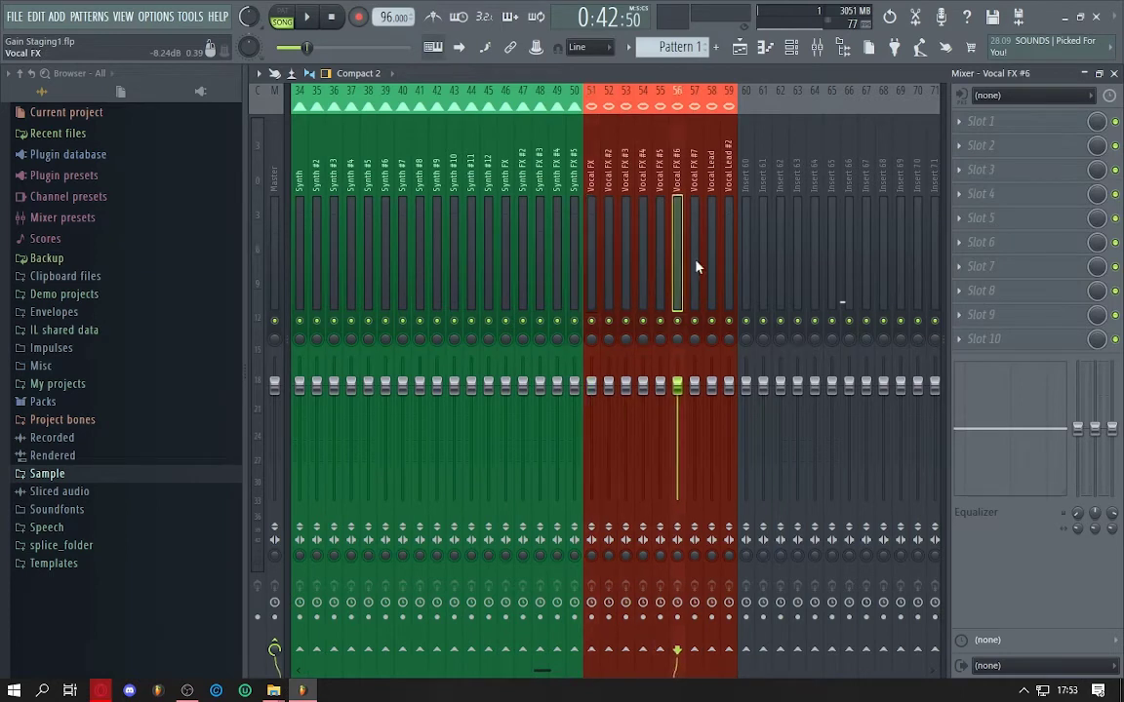
click(709, 276)
click(594, 289)
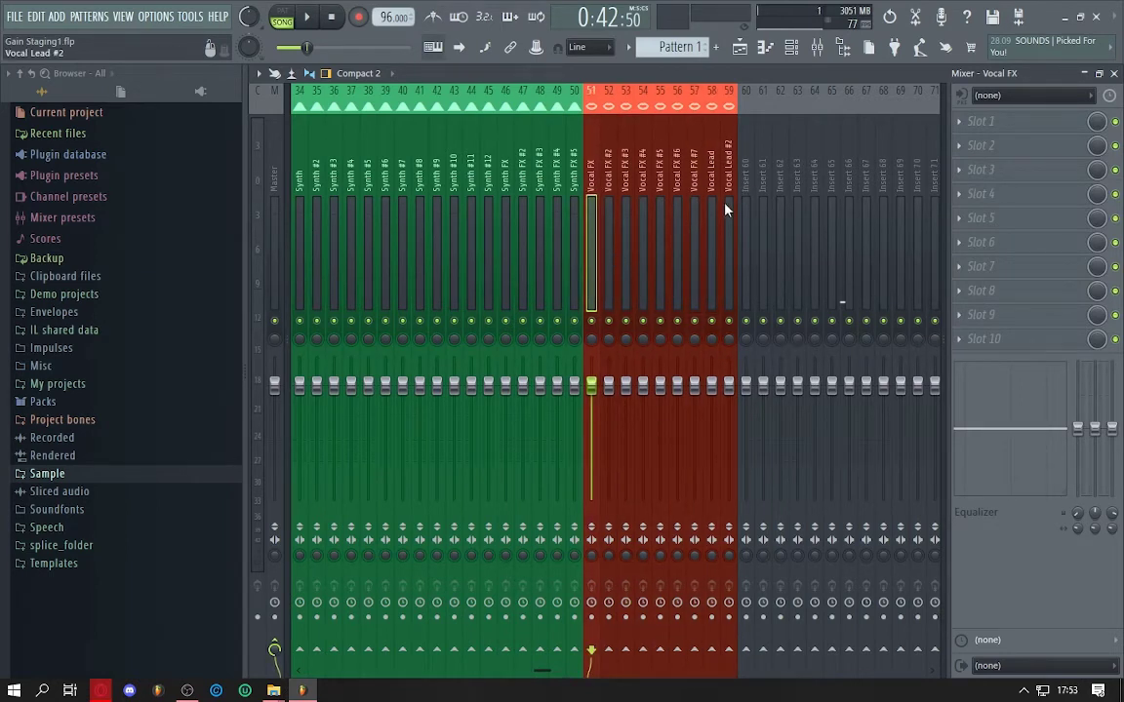
scroll(638, 228, left, 3)
scroll(638, 228, right, 4)
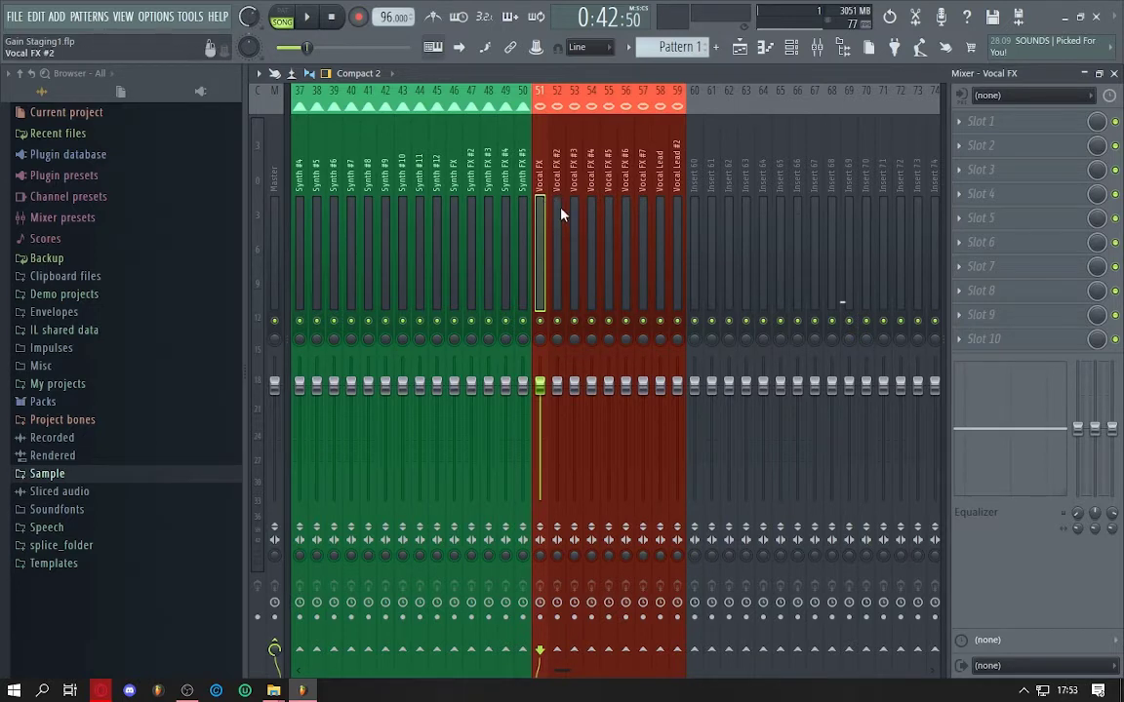
click(612, 216)
click(641, 238)
click(557, 248)
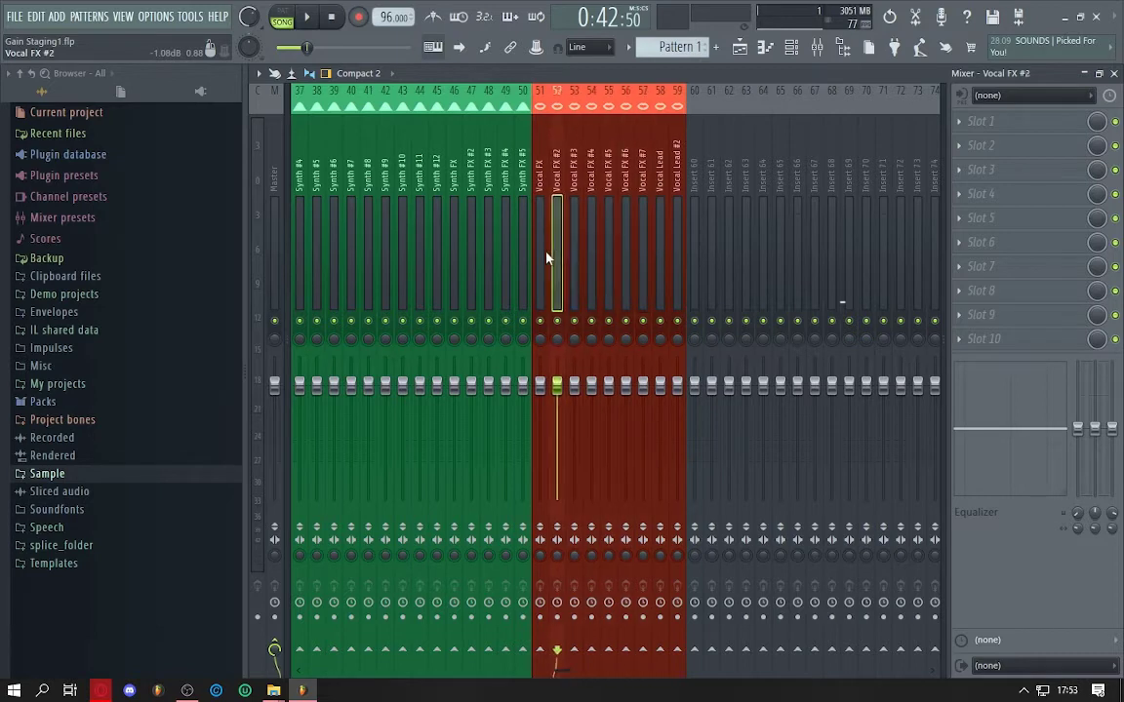
- Route Vocal FX through Vocal FX #7 to Insert 64 only, and check the routing on Vocal FX #2 and Vocal FX #6
drag(546, 258, 642, 276)
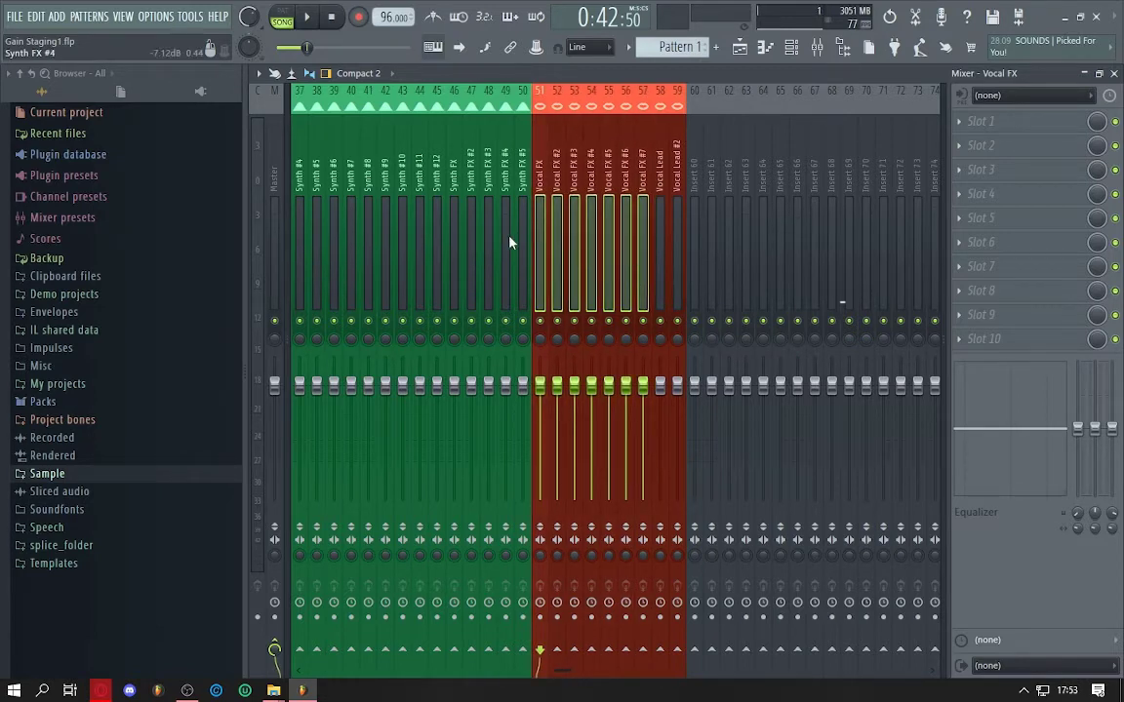
click(540, 255)
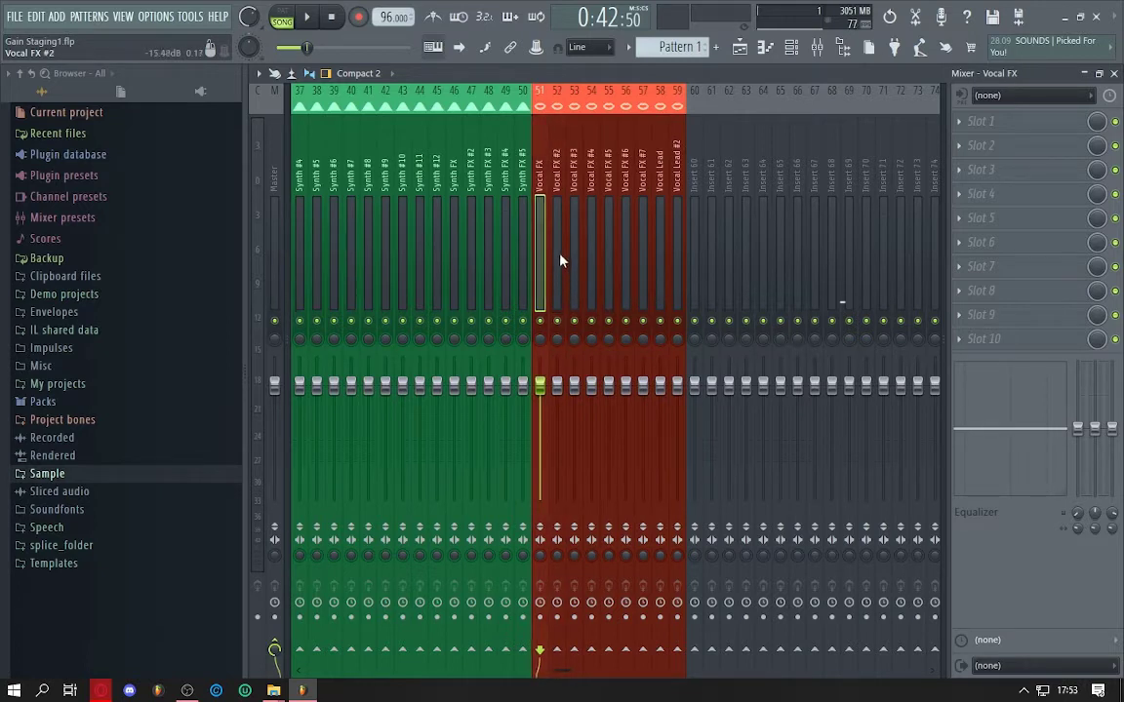
mouse_move(561, 261)
mouse_down()
mouse_move(564, 283)
mouse_move(574, 241)
mouse_move(611, 274)
mouse_move(616, 257)
mouse_move(644, 262)
mouse_move(541, 261)
mouse_up()
click(636, 264)
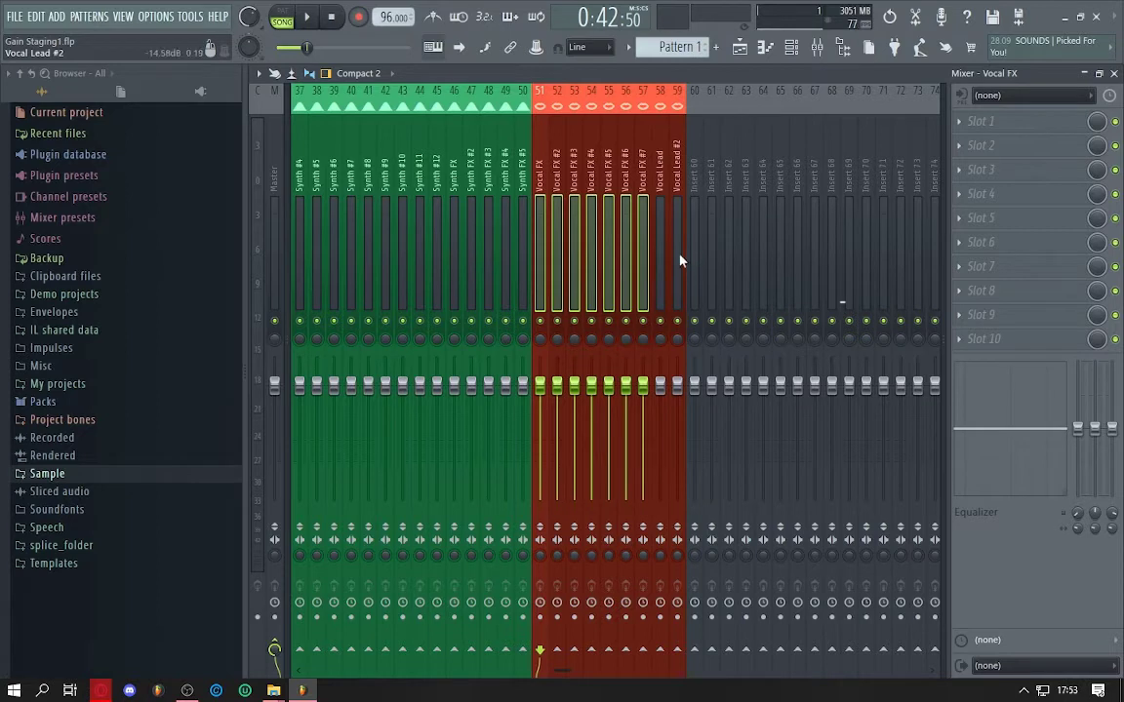
right_click(764, 652)
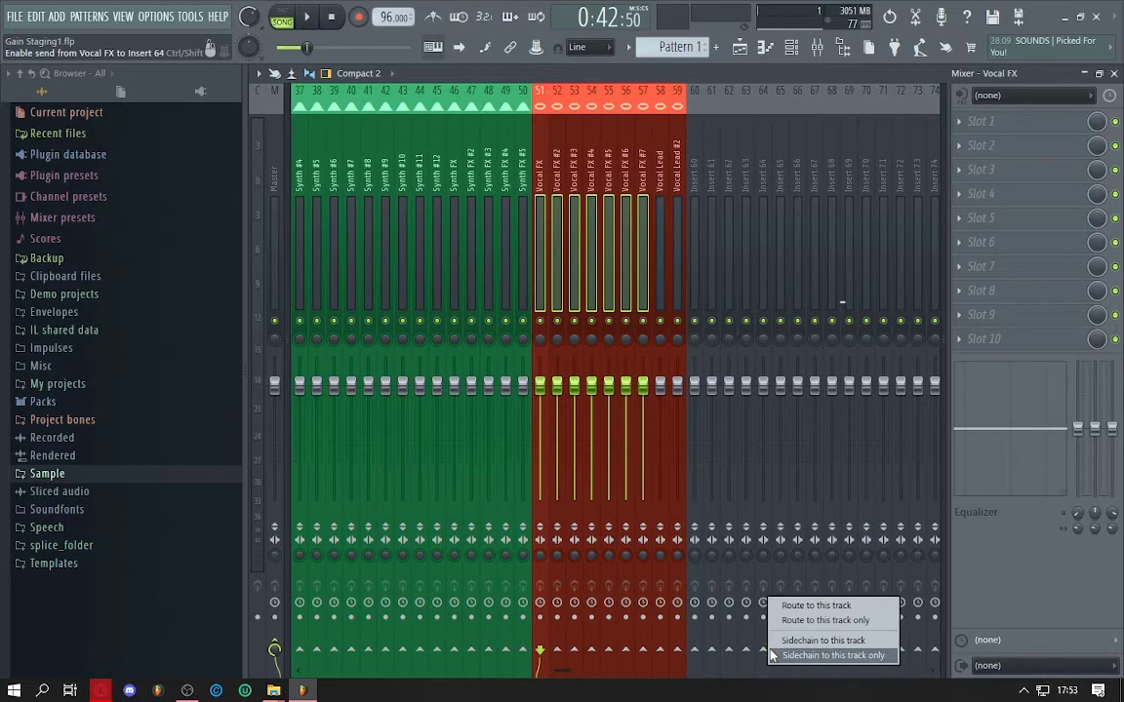
click(819, 621)
click(557, 249)
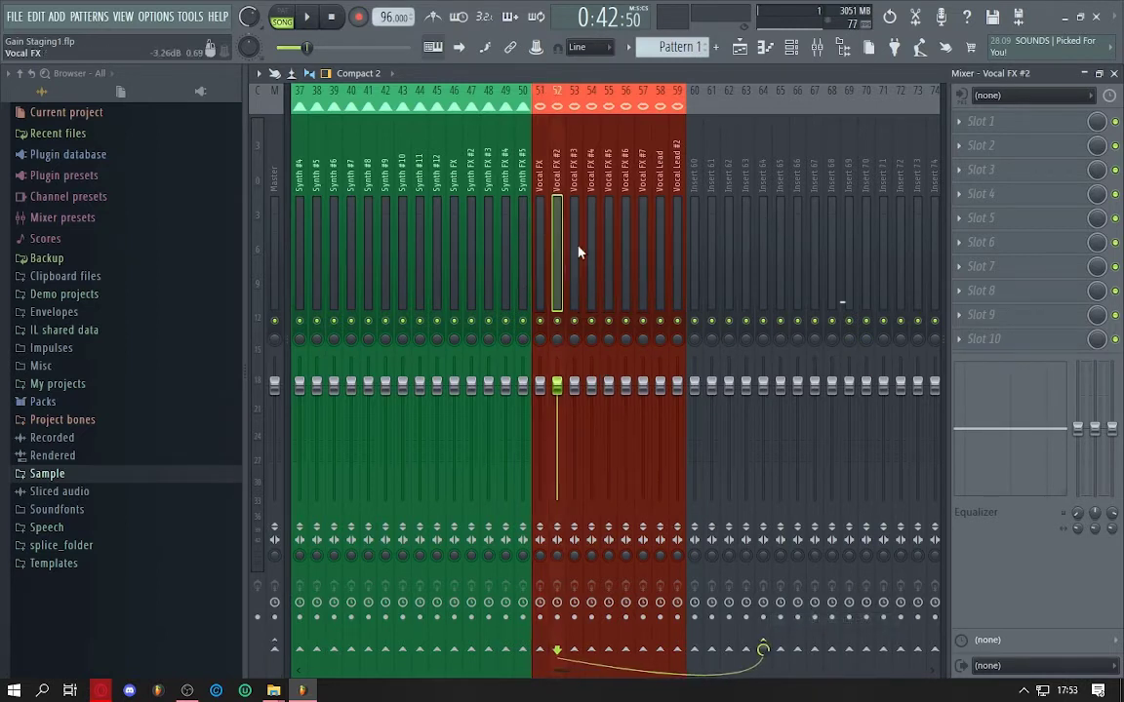
click(626, 256)
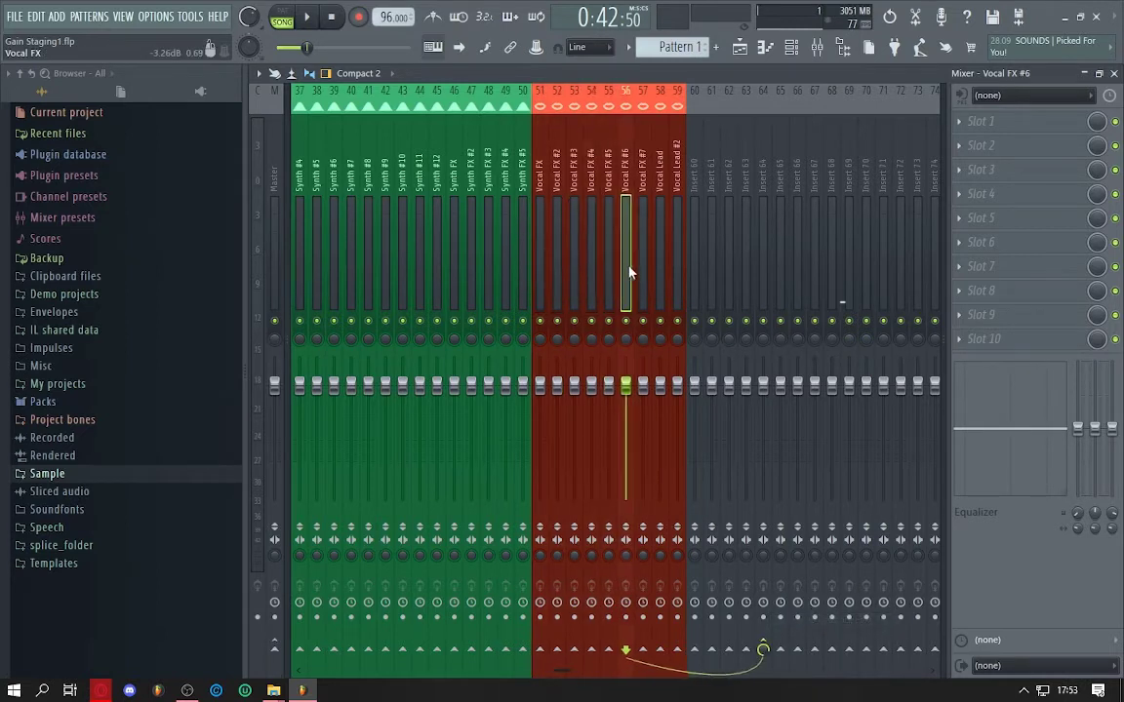
- Rename Insert 64 to VOCAL FX BUS and colour it dark turquoise (#12BEC2)
click(765, 269)
key(F2)
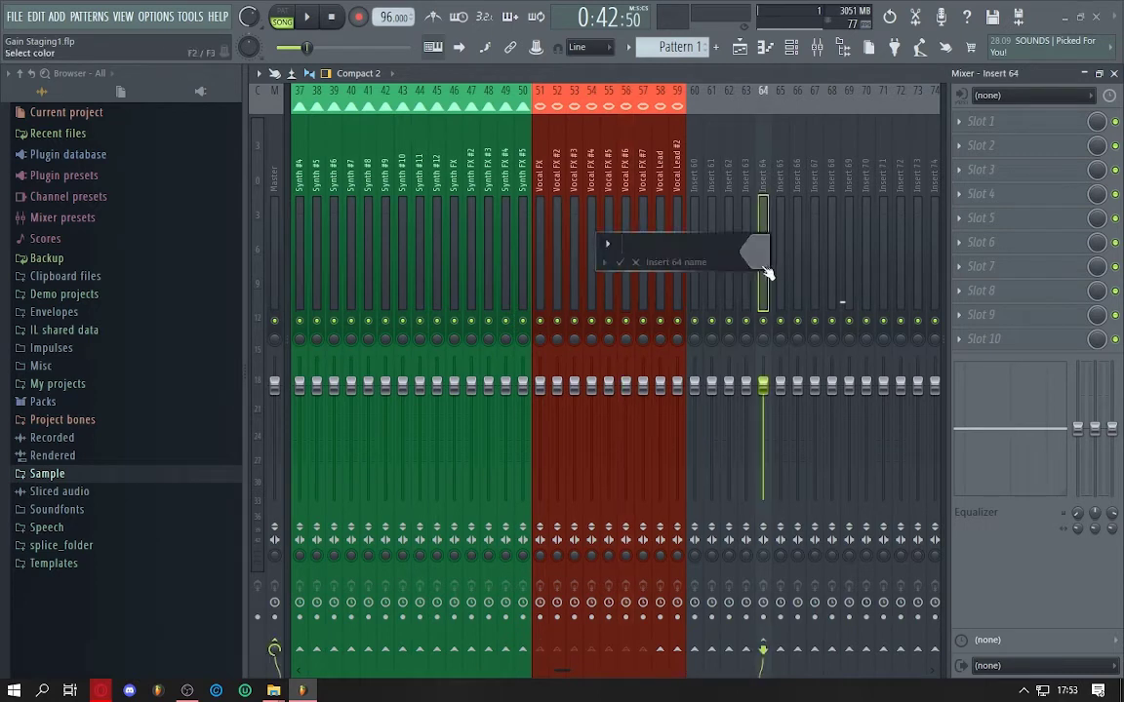
text(VOCAL FX BUS)
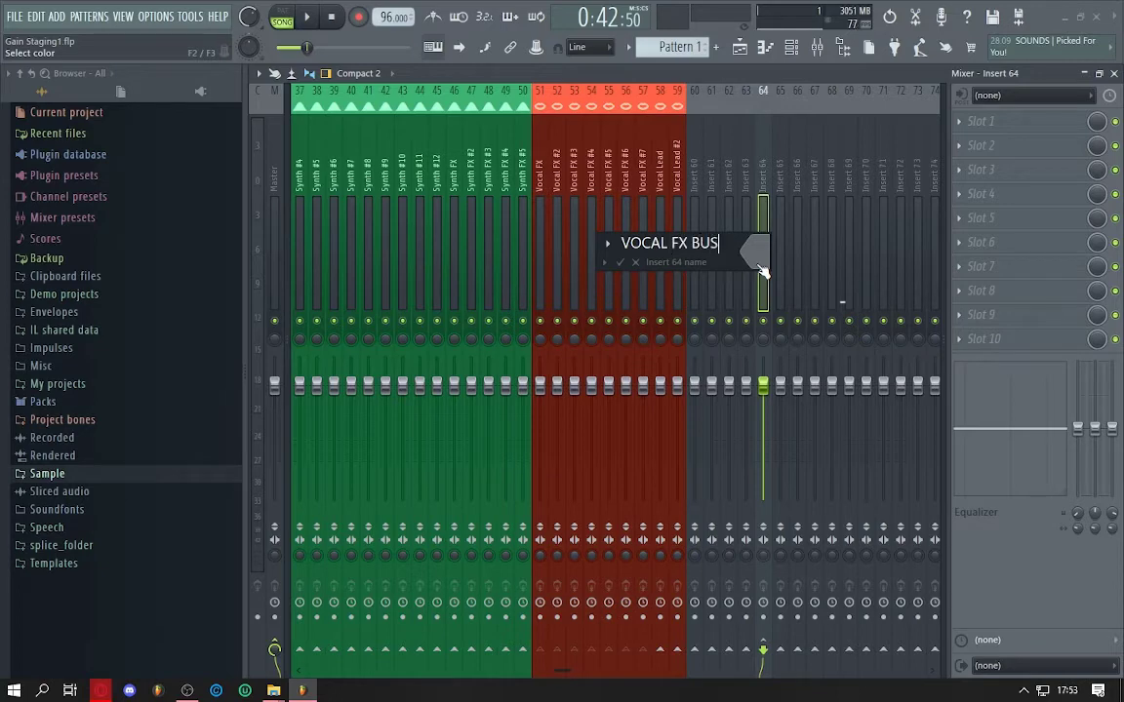
click(759, 266)
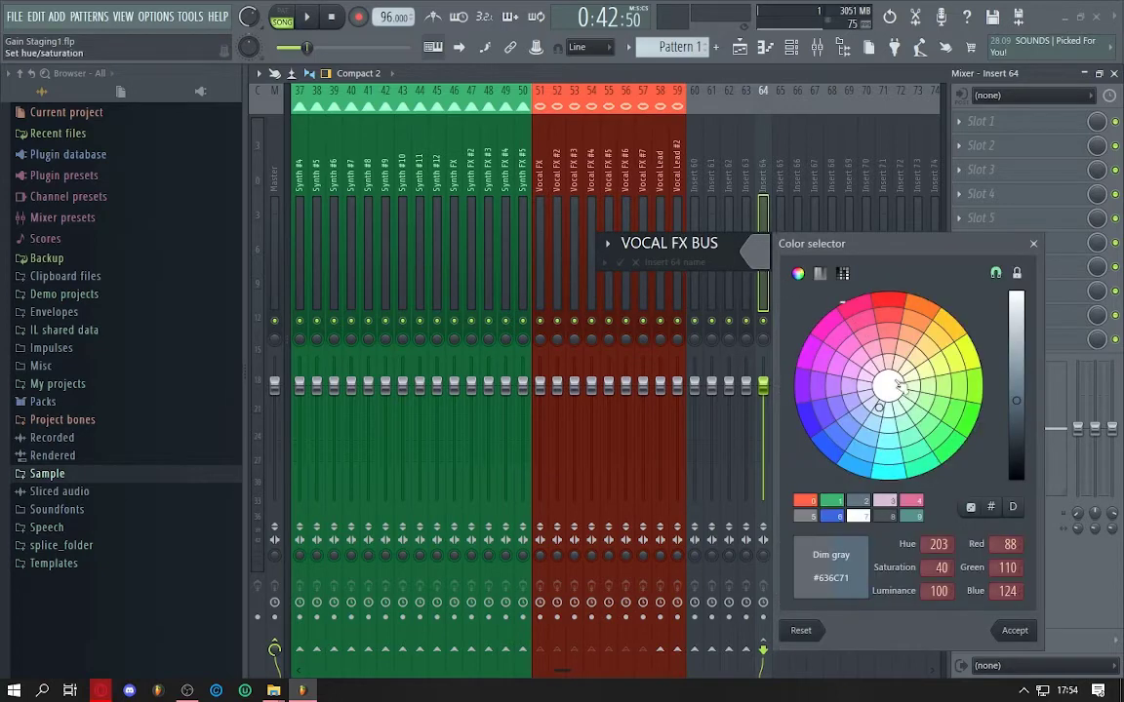
click(882, 473)
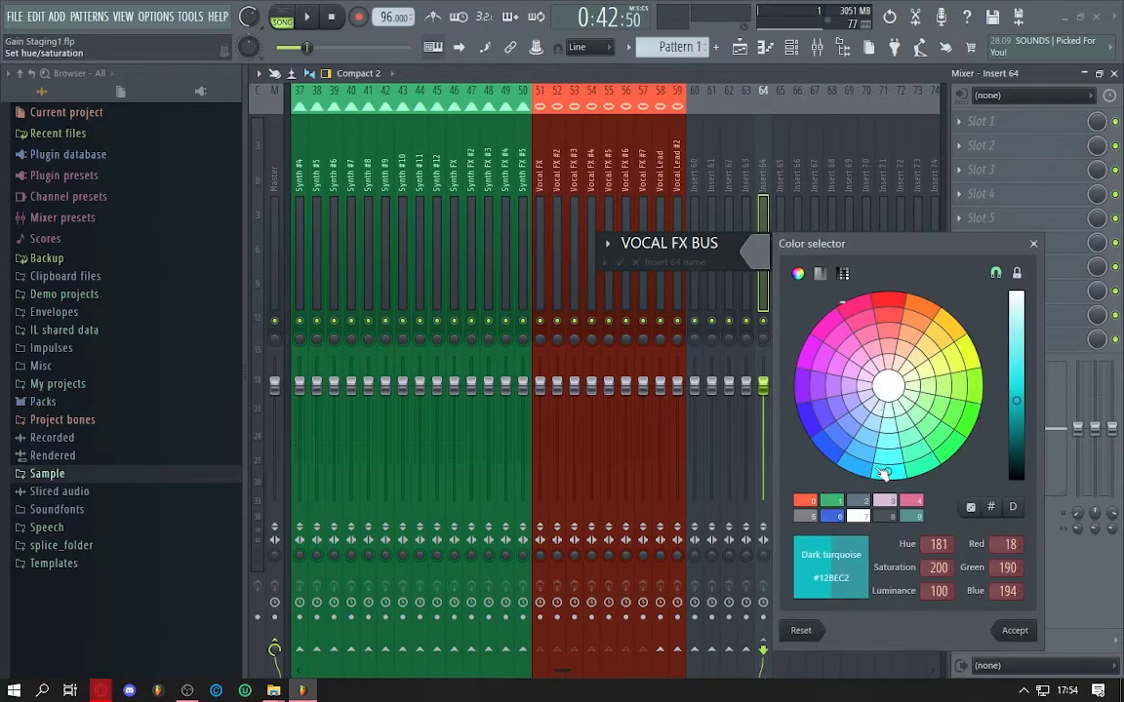
key(Return)
key(Return)
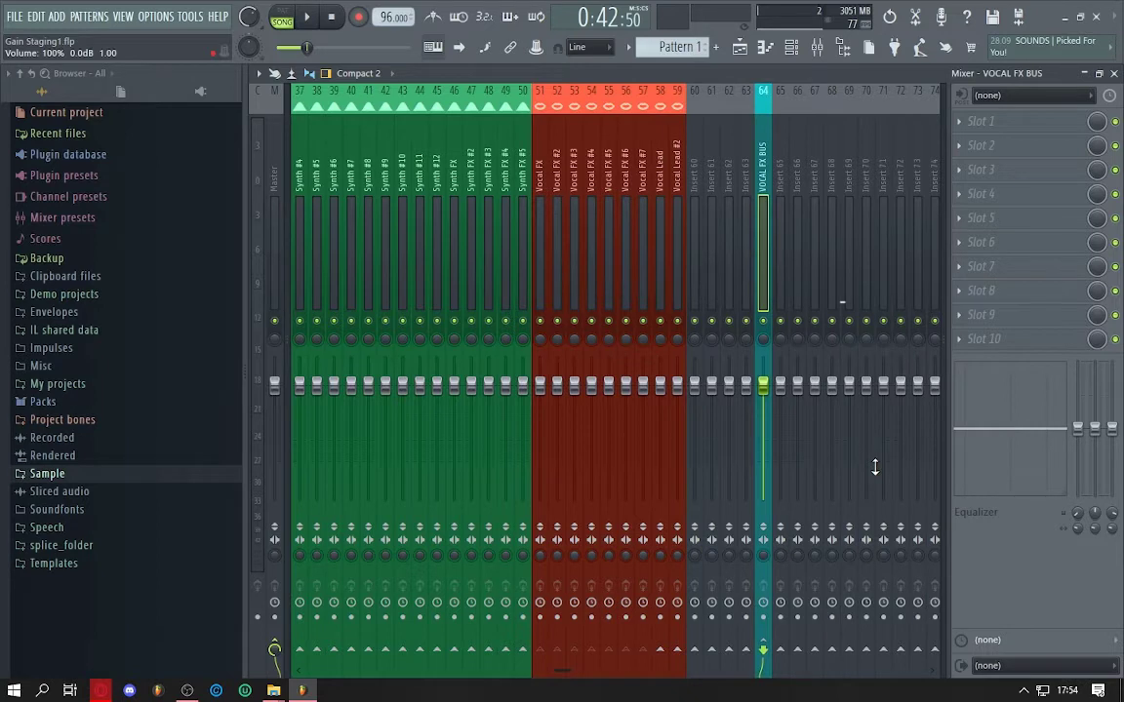
- Set the VOCAL FX BUS mixer track's docking to Right
right_click(763, 305)
click(764, 304)
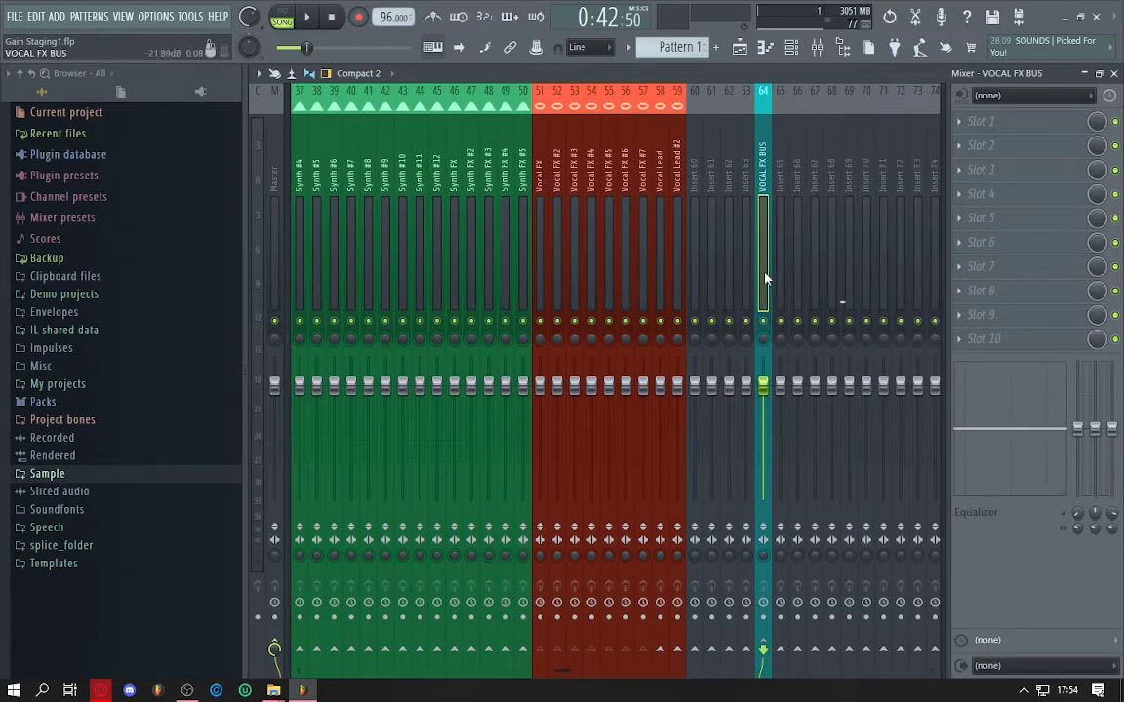
scroll(622, 244, down, 5)
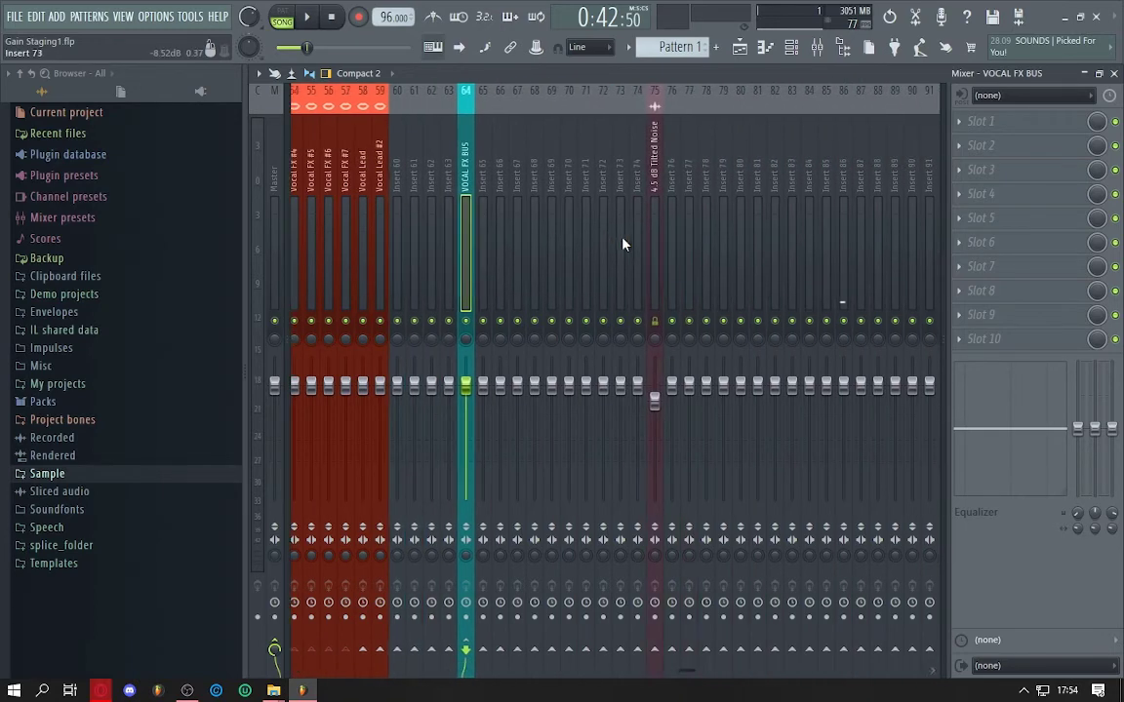
scroll(622, 244, up, 6)
scroll(623, 244, up, 8)
scroll(622, 244, down, 11)
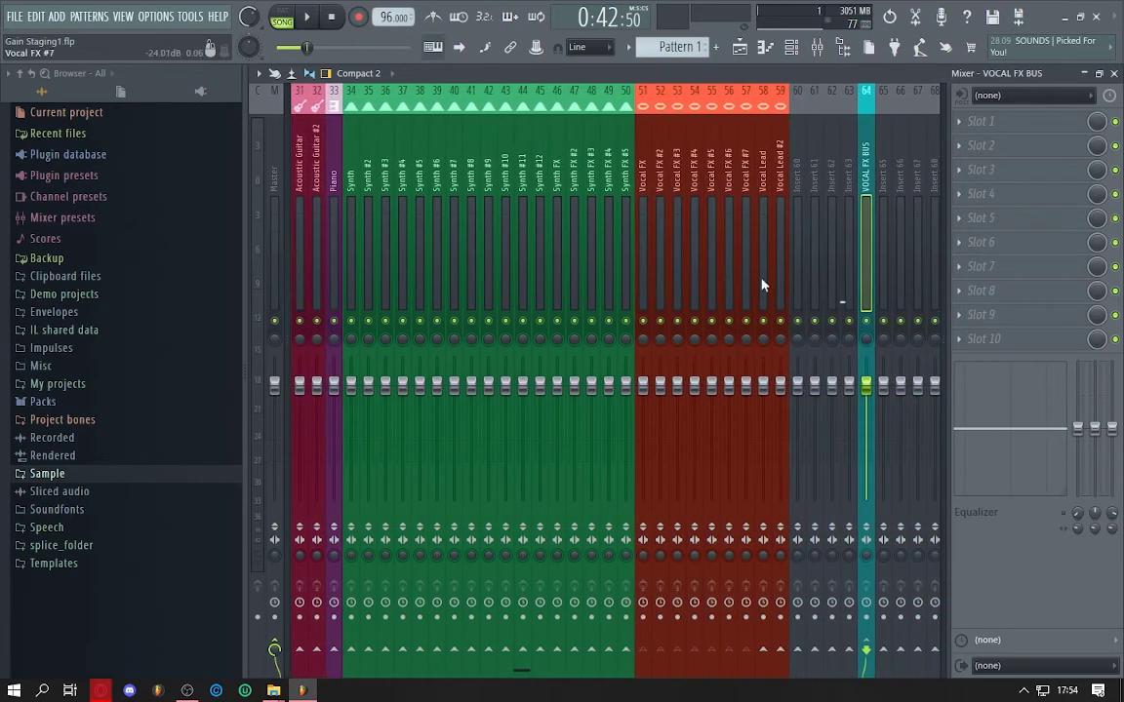
right_click(715, 298)
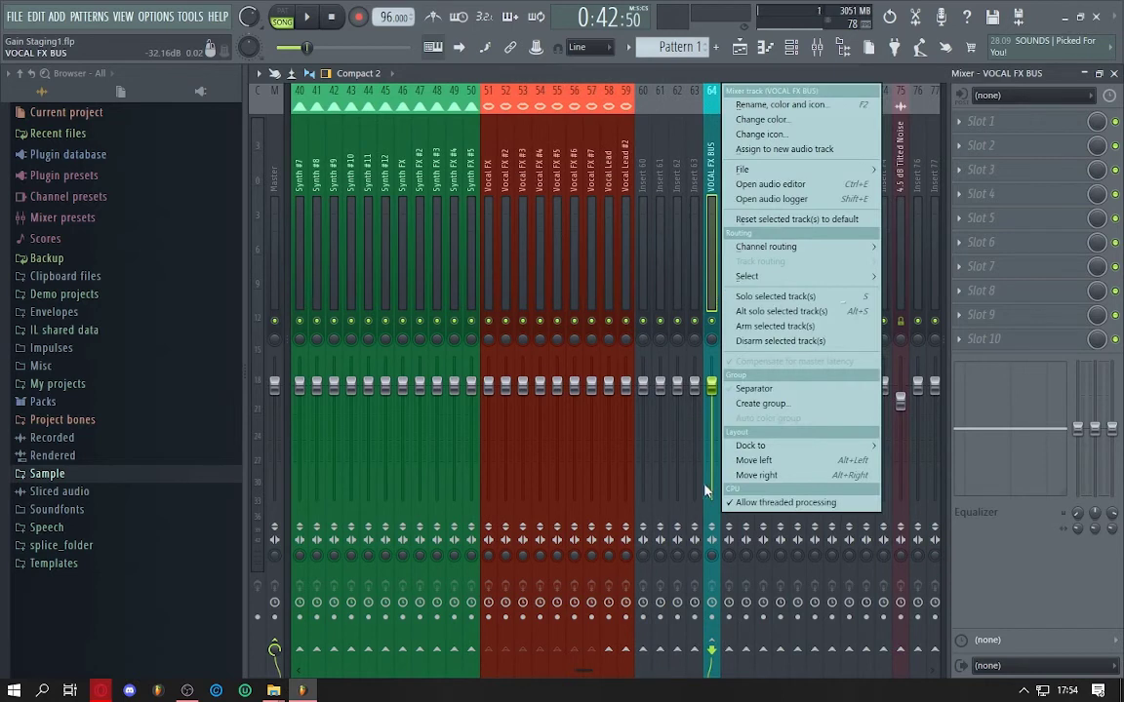
mouse_move(752, 447)
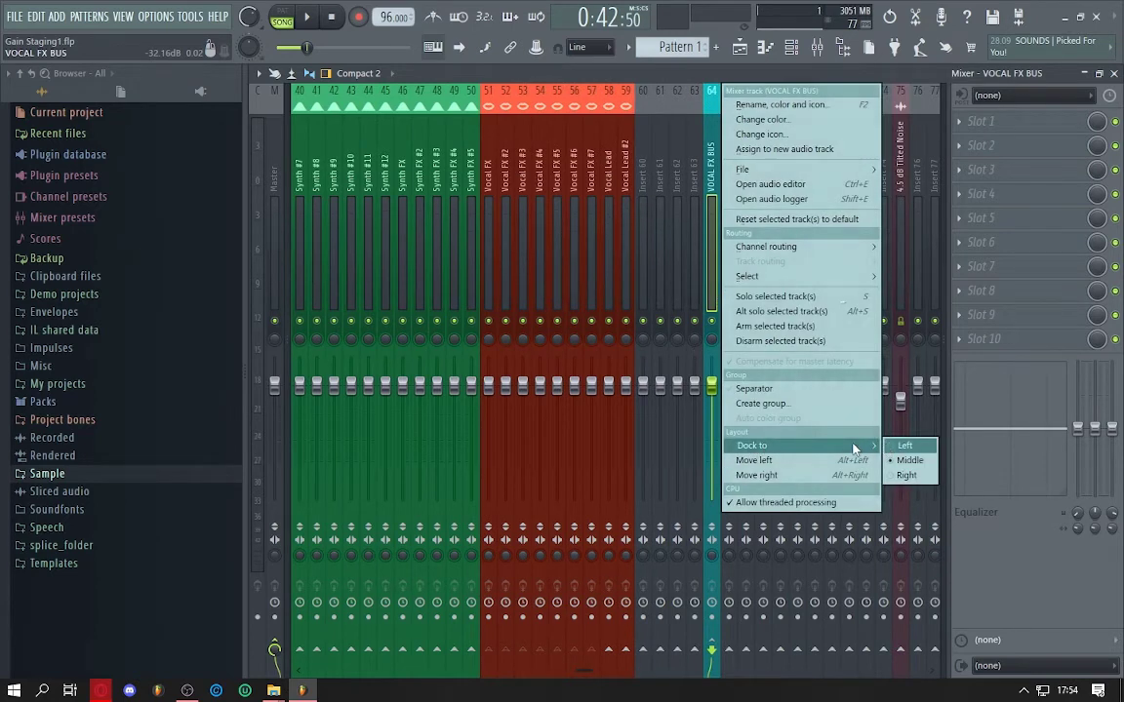
click(907, 475)
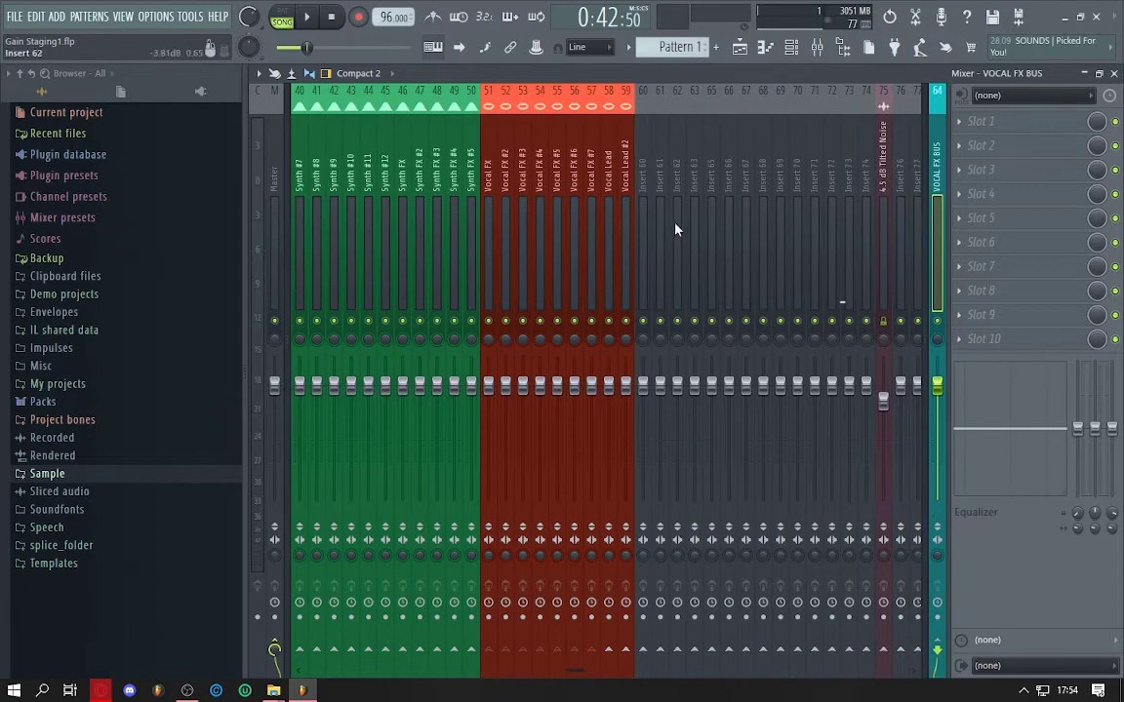
- Lock the mute/solo state of the VOCAL FX BUS track, and check that the track stays docked across the mixer
scroll(675, 229, left, 5)
scroll(681, 234, right, 9)
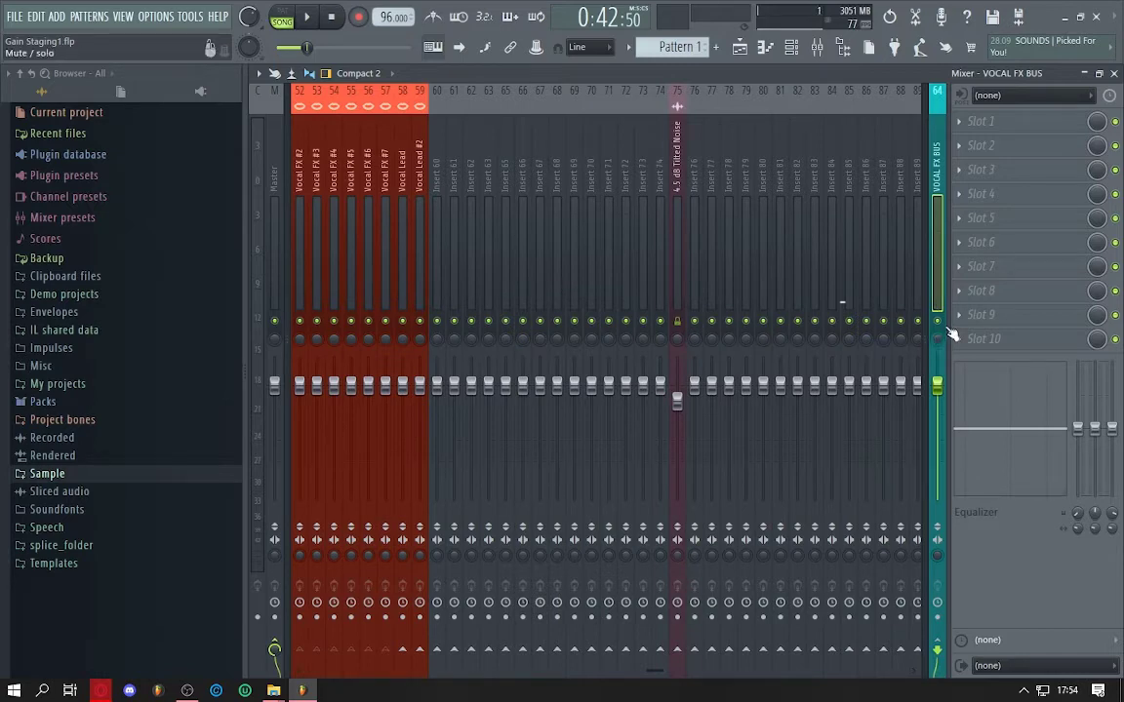
click(845, 276)
scroll(684, 256, left, 9)
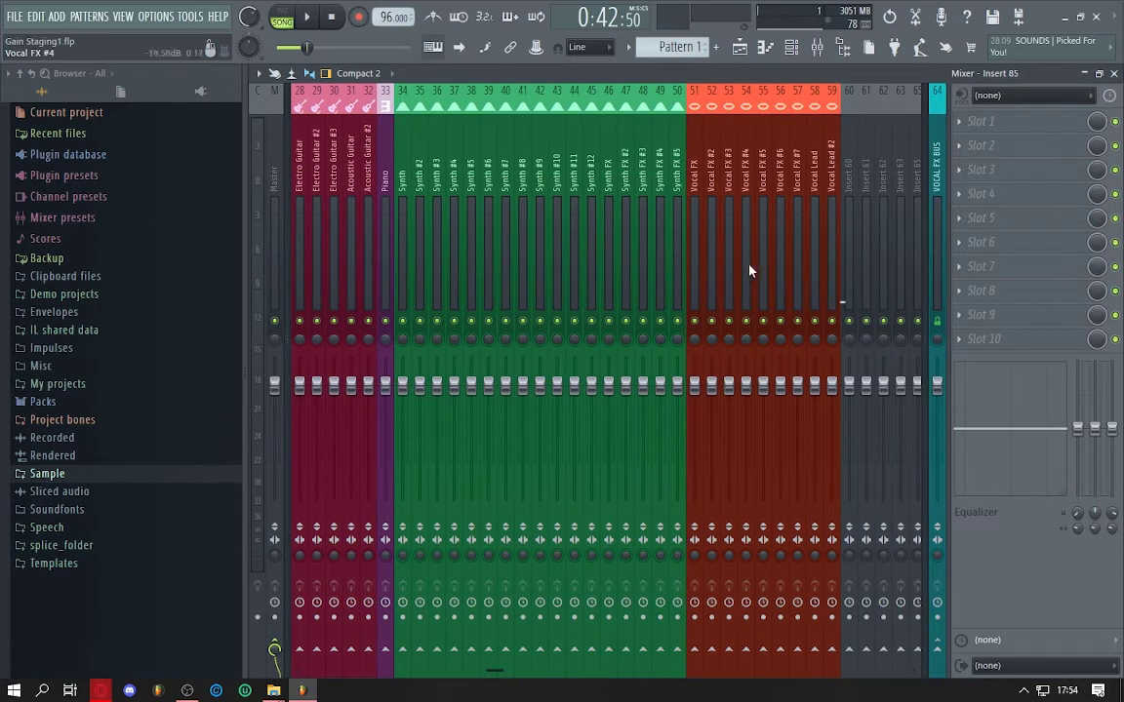
click(938, 321)
- Route Vocal Lead and Vocal Lead #2 to Insert 66 only
scroll(803, 243, right, 5)
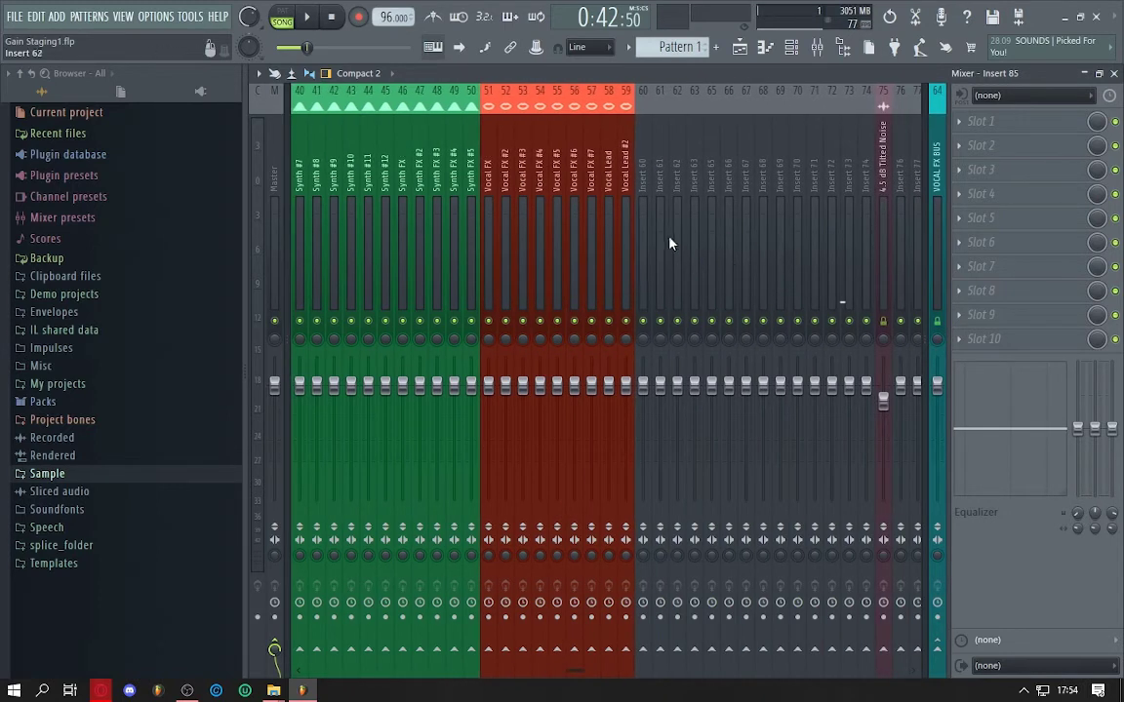
click(604, 242)
ctrl+click(624, 242)
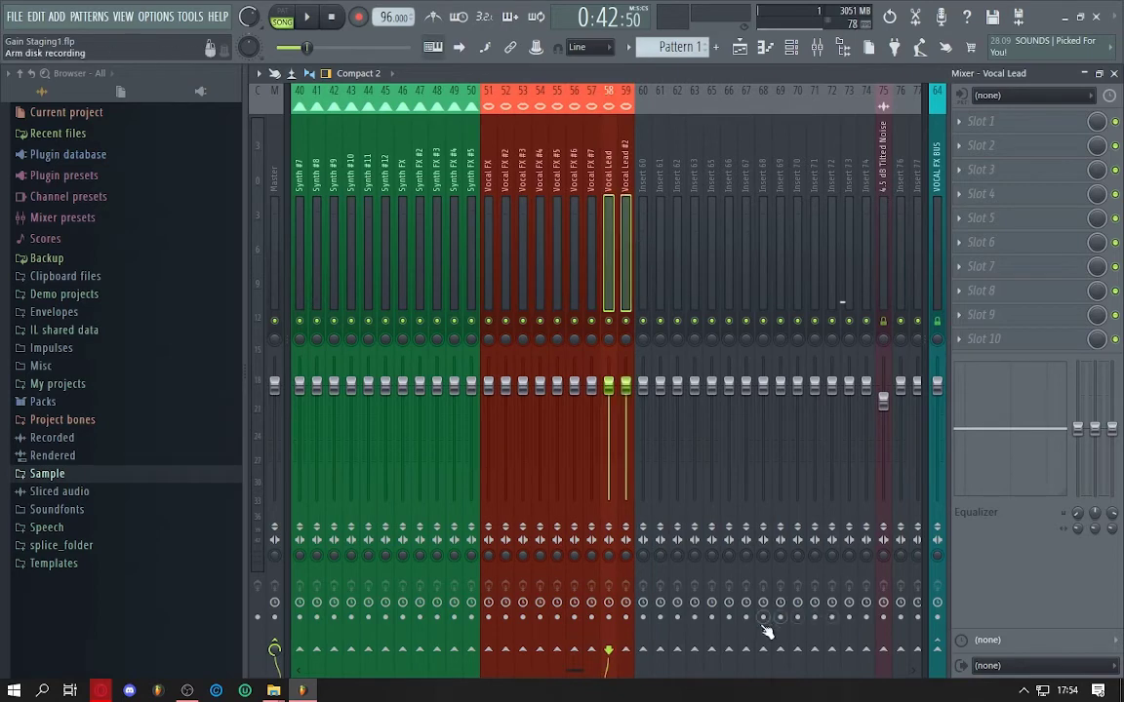
right_click(730, 652)
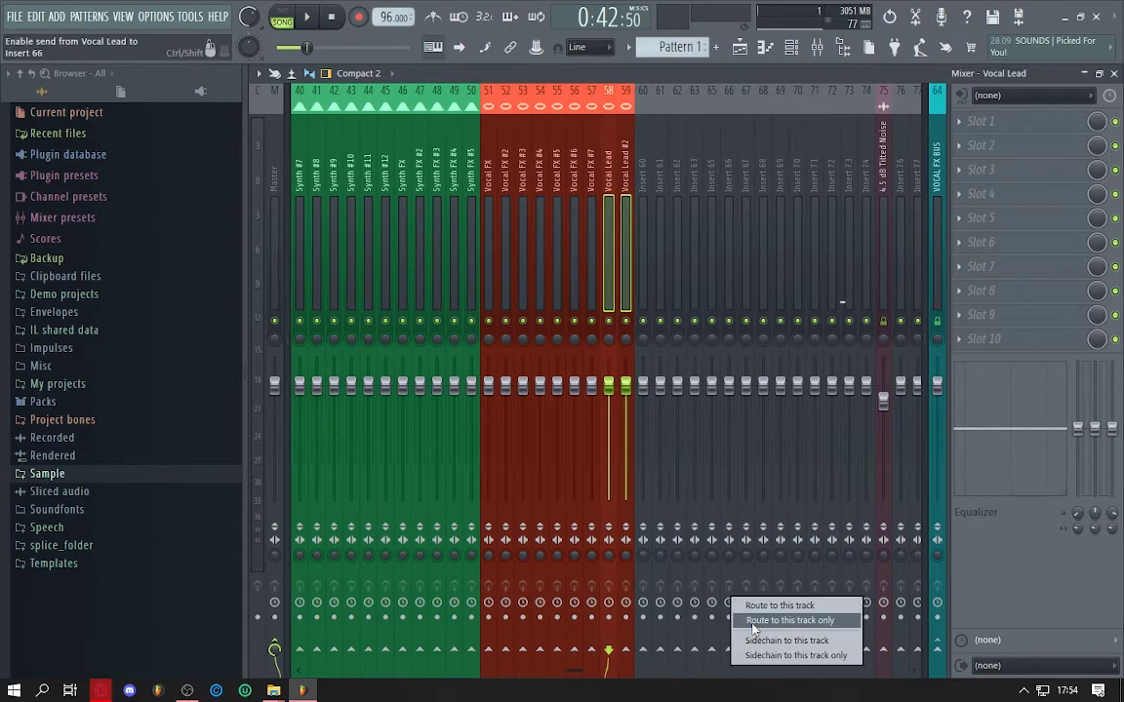
click(752, 622)
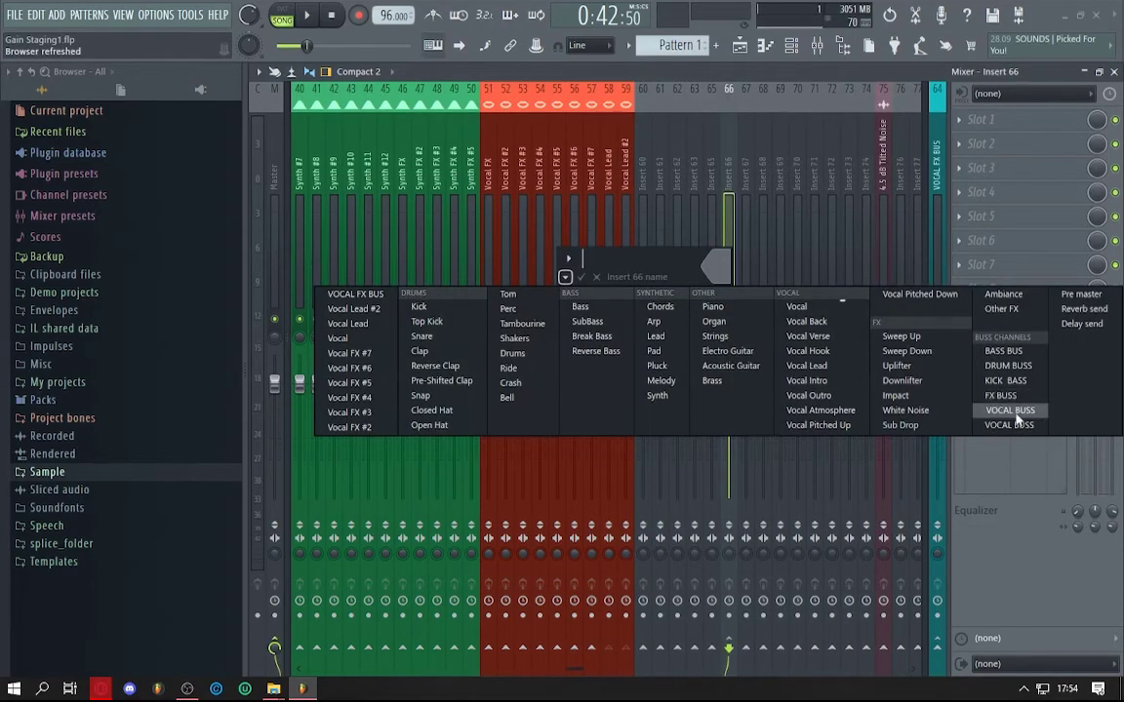
- Apply the VOCAL BUSS naming preset to Insert 66 and set its docking to Right
click(1014, 412)
right_click(727, 283)
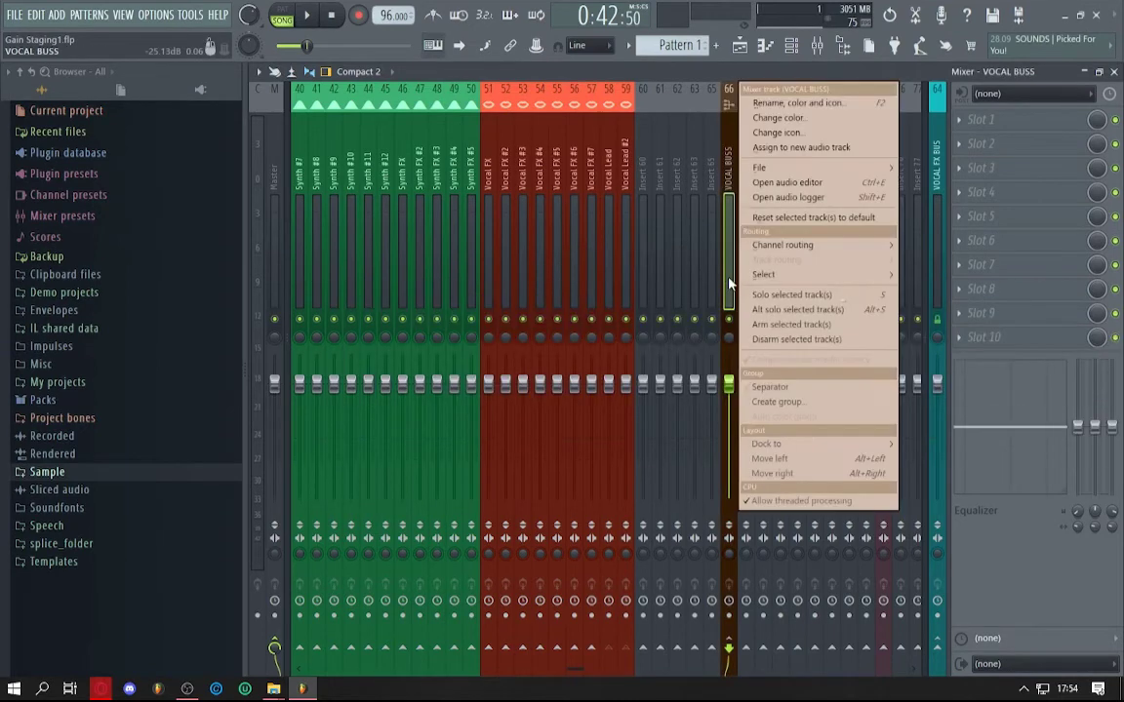
mouse_move(886, 444)
click(927, 474)
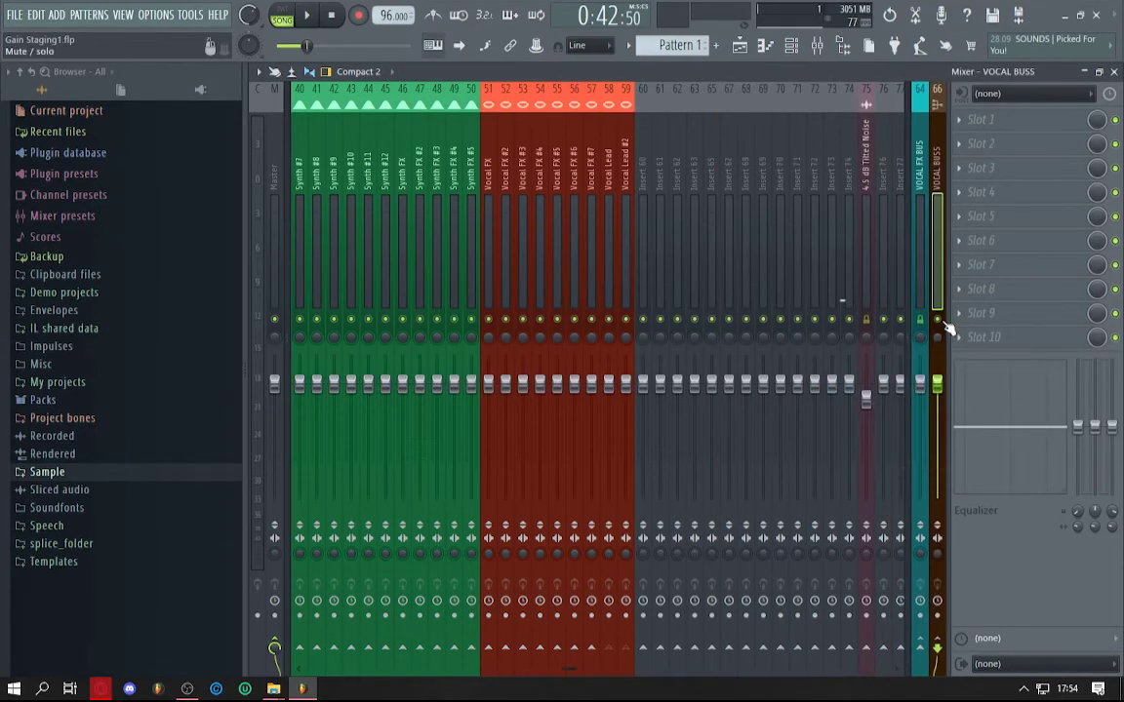
- Route Bass and Bass #2 to Insert 67 only
scroll(627, 243, up, 10)
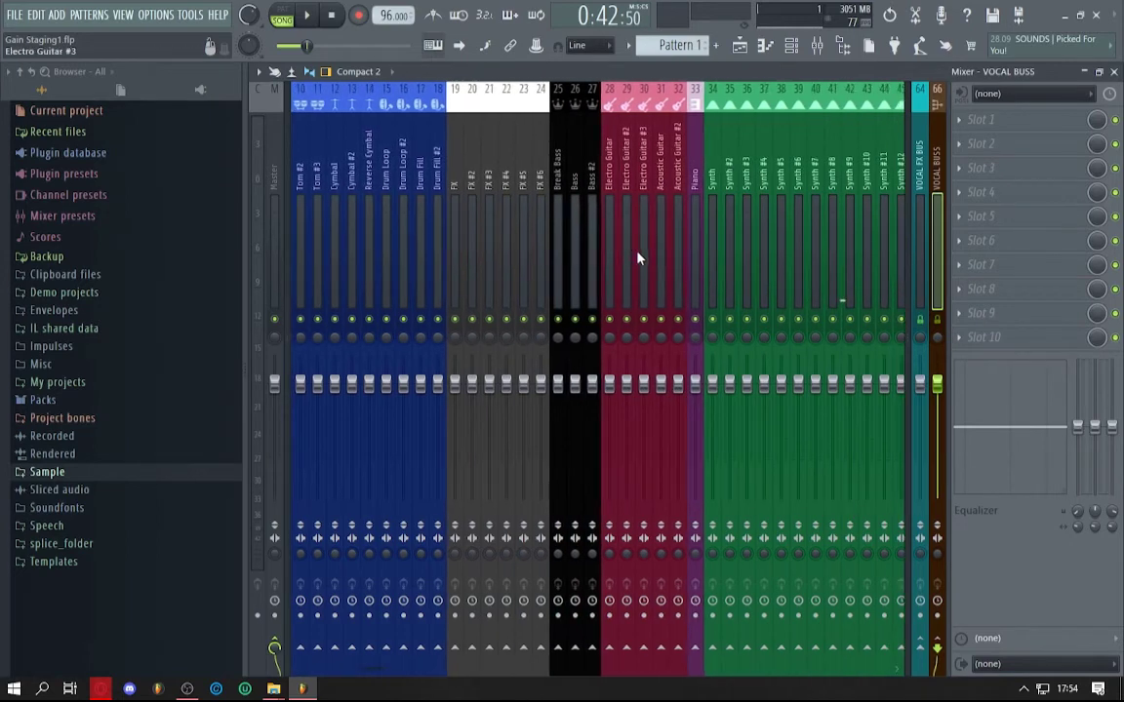
scroll(625, 258, down, 3)
click(509, 229)
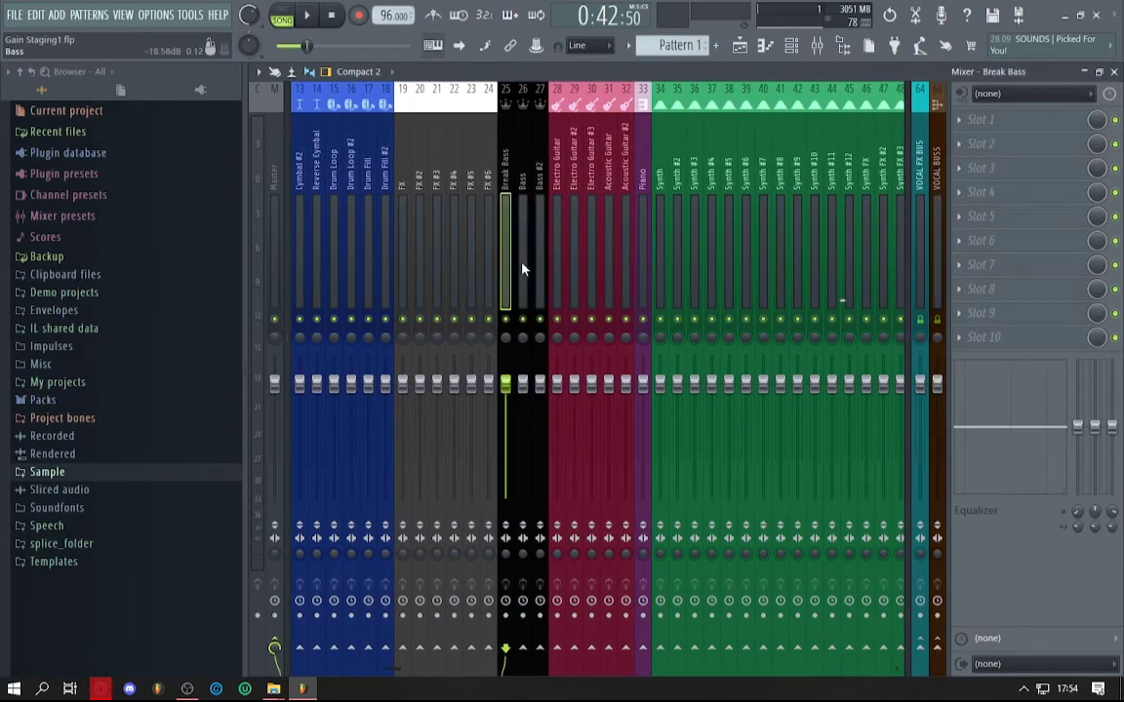
click(522, 269)
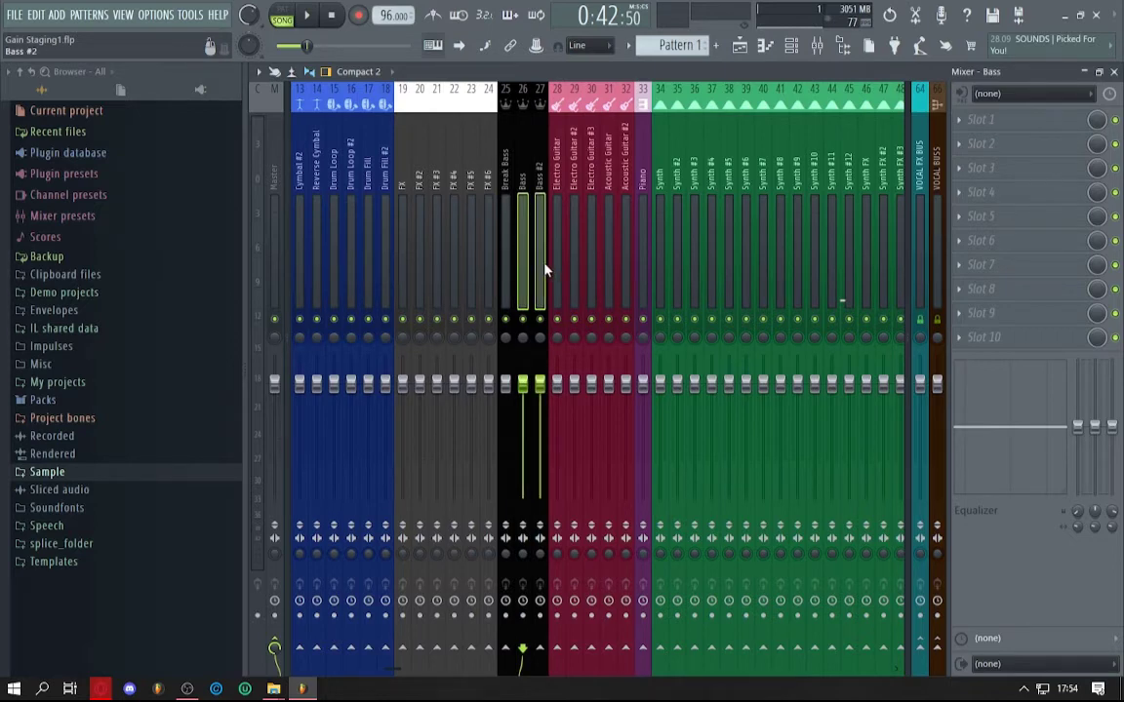
scroll(543, 268, down, 5)
right_click(832, 647)
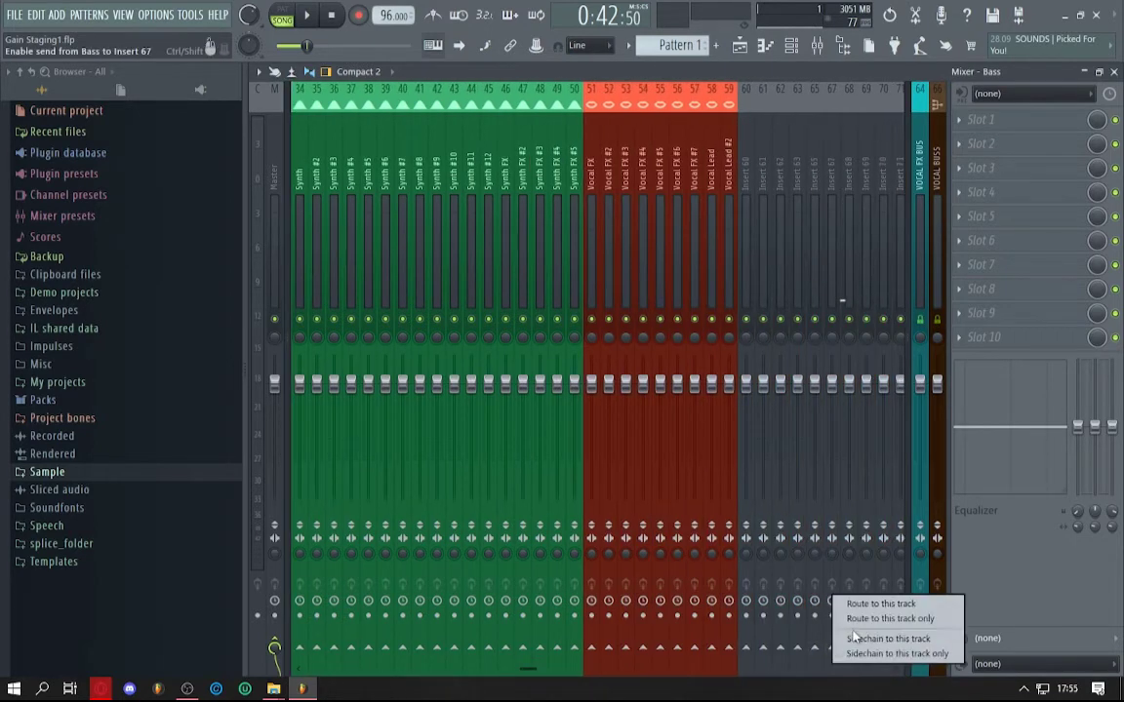
click(878, 619)
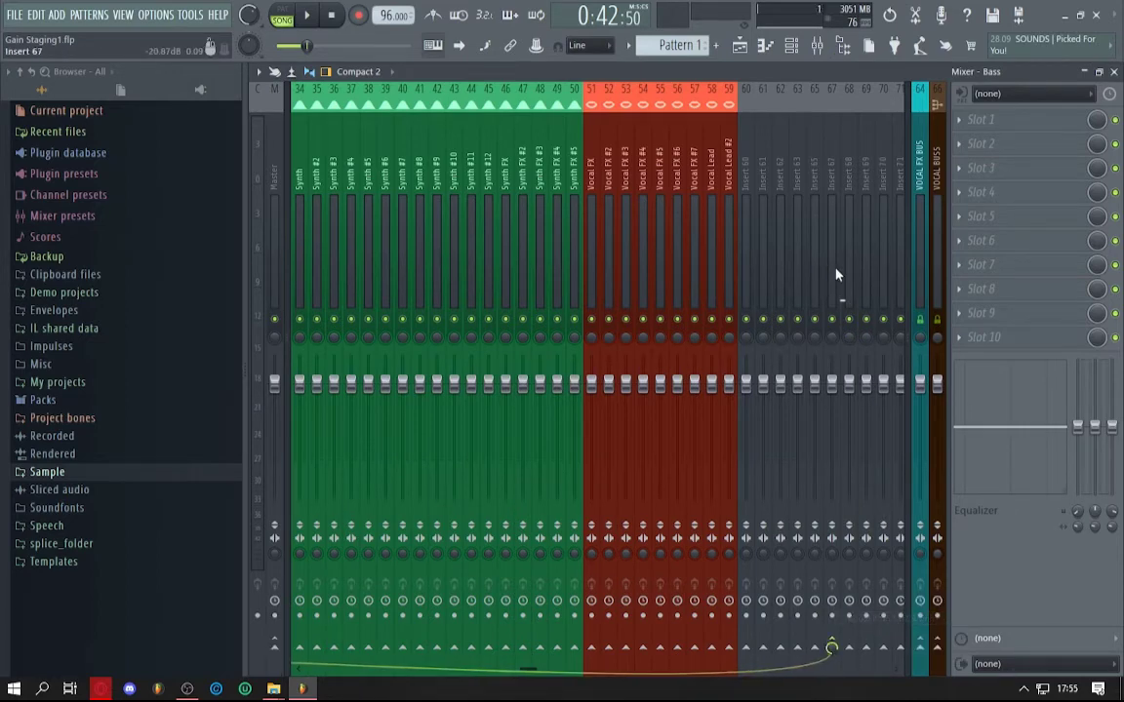
click(708, 258)
click(694, 255)
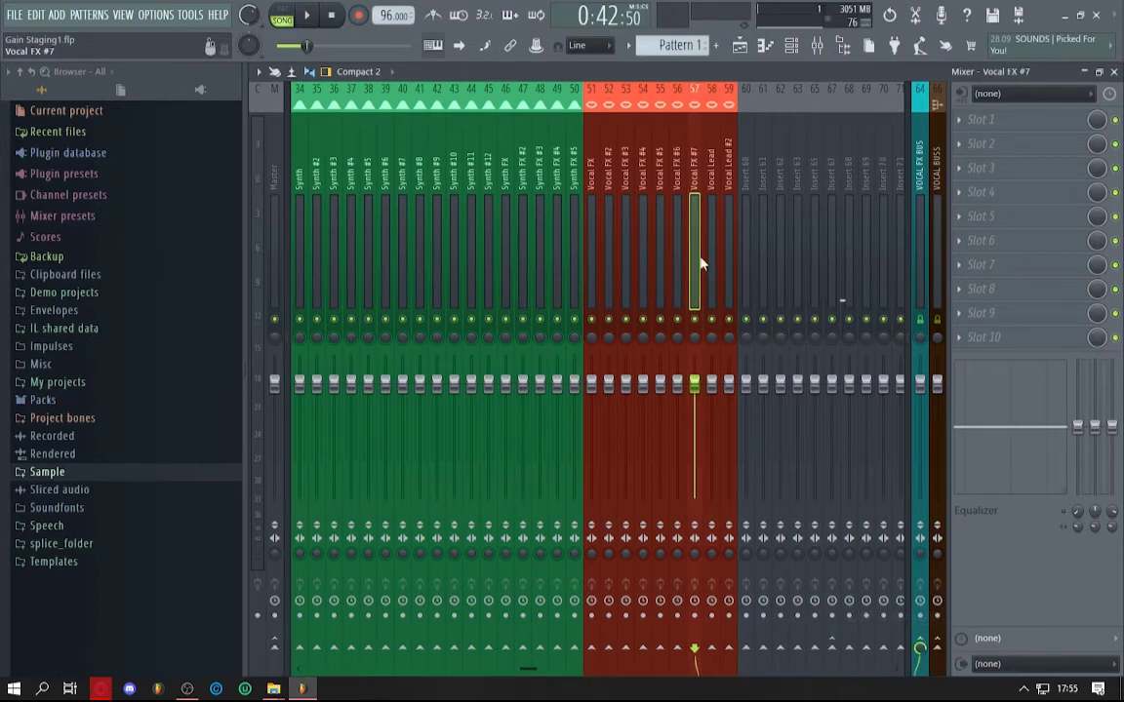
scroll(544, 259, up, 5)
scroll(527, 263, down, 6)
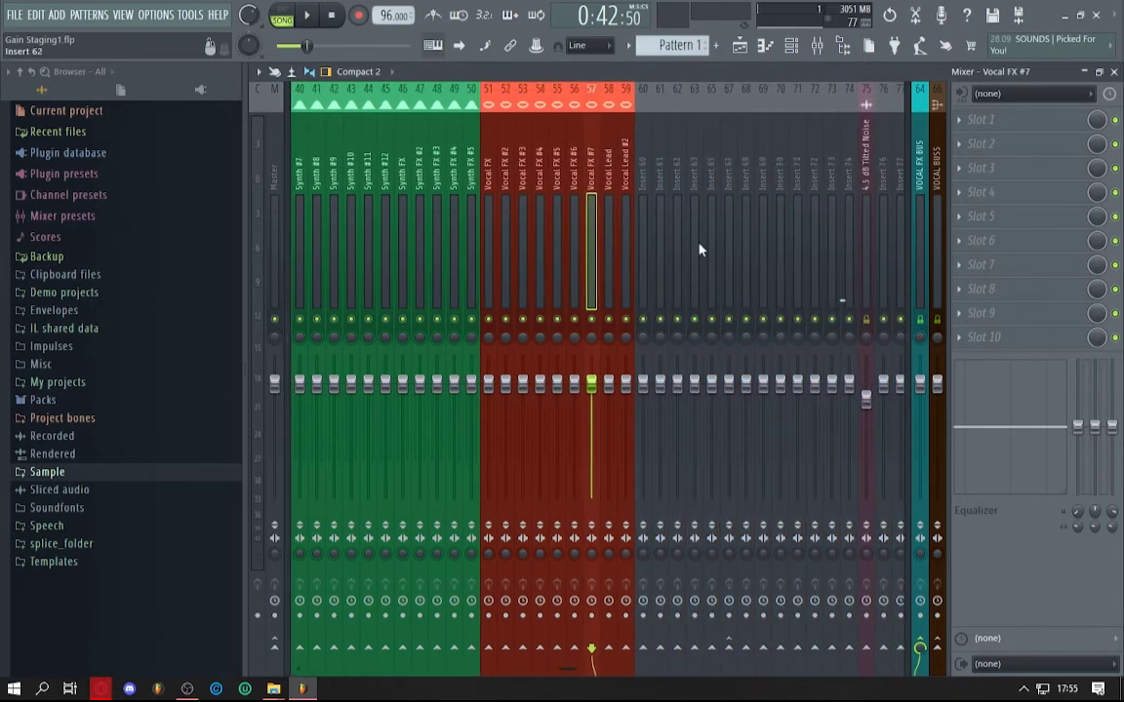
click(832, 216)
click(386, 238)
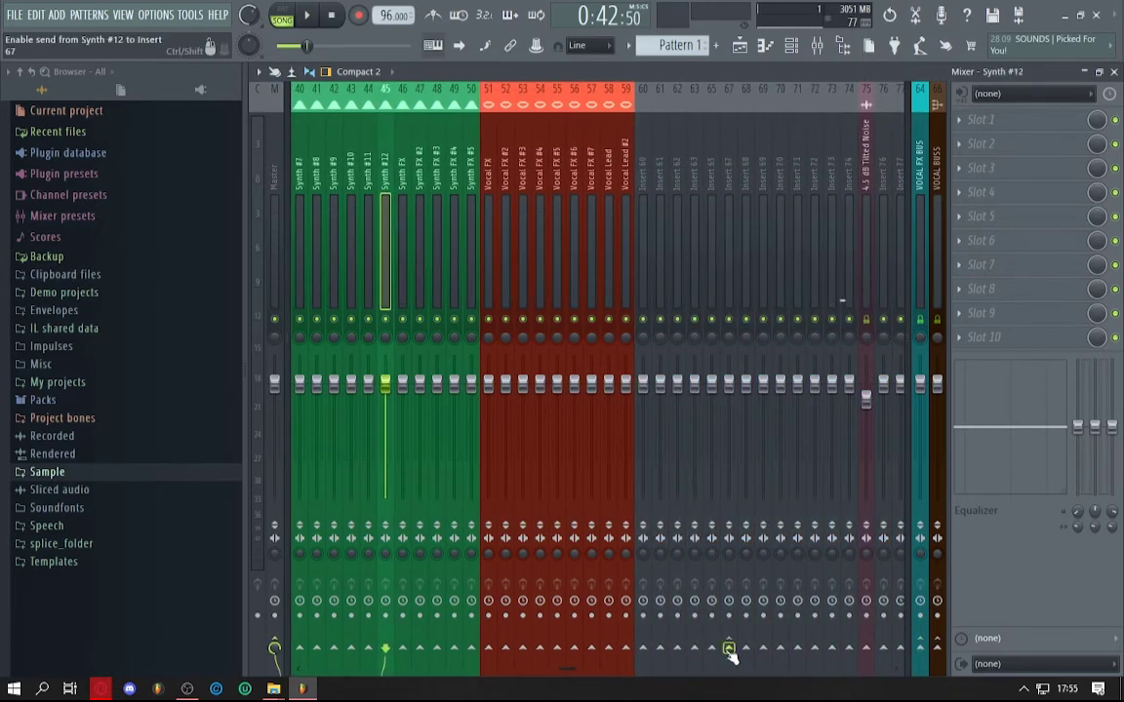
- Apply the BASS BUS naming preset to Insert 67
click(726, 226)
key(F2)
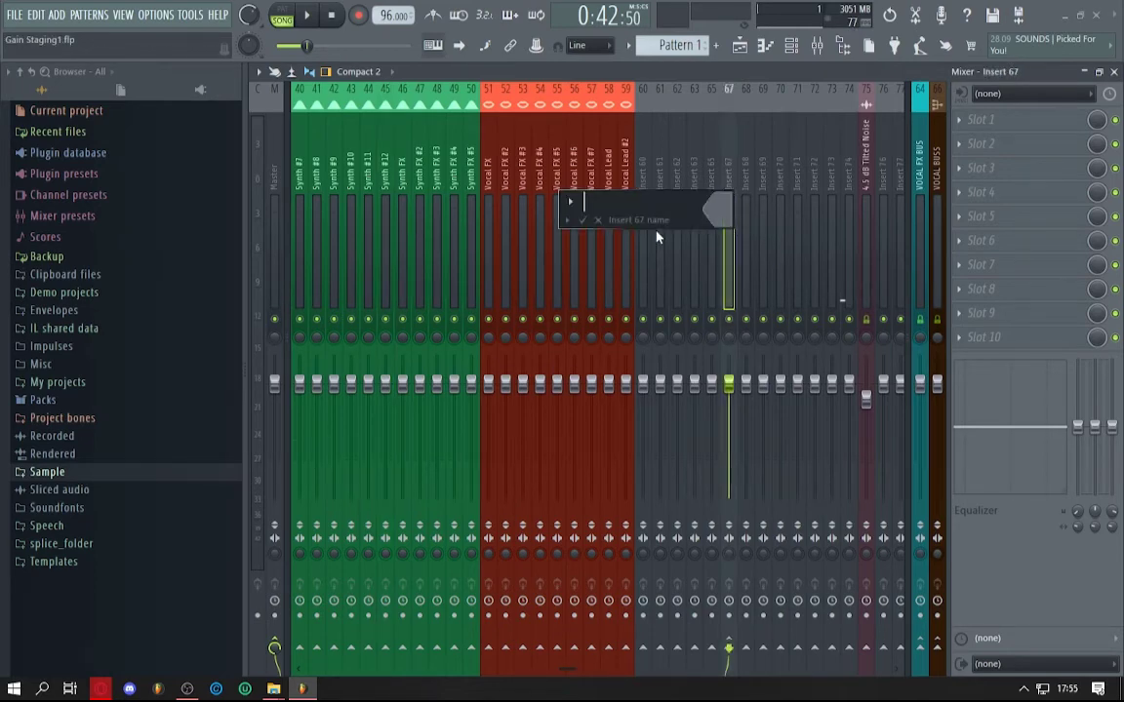
click(565, 220)
click(1008, 296)
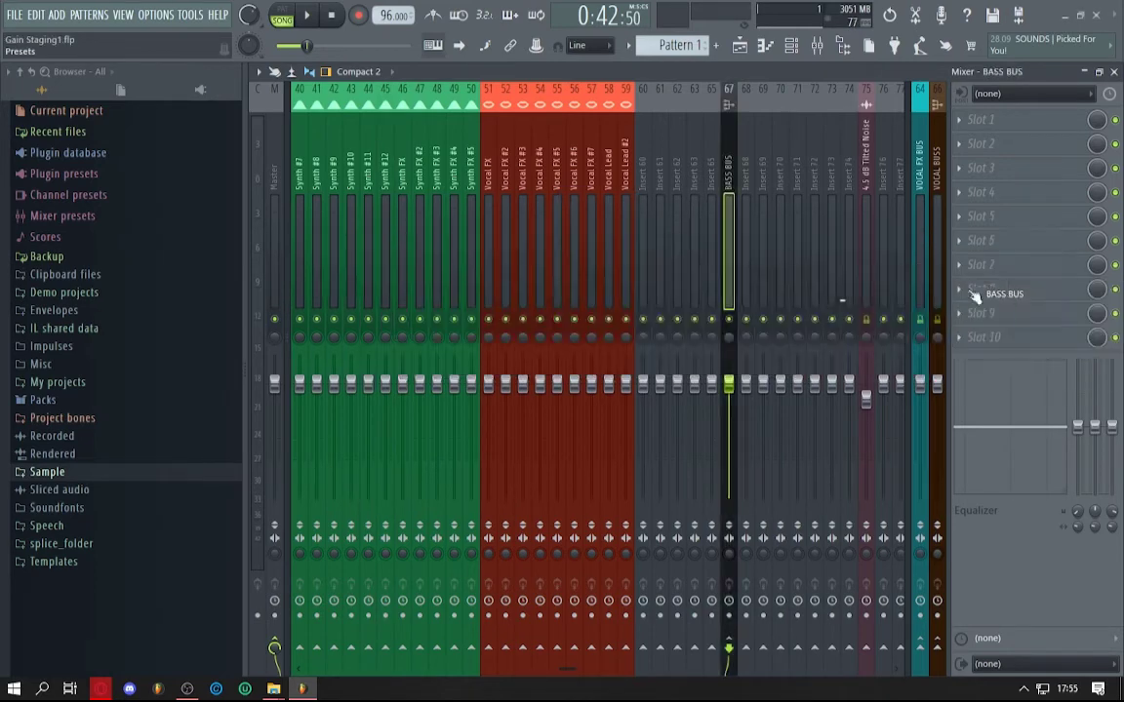
- Set the BASS BUS mixer track's docking to Right
right_click(734, 86)
mouse_move(877, 447)
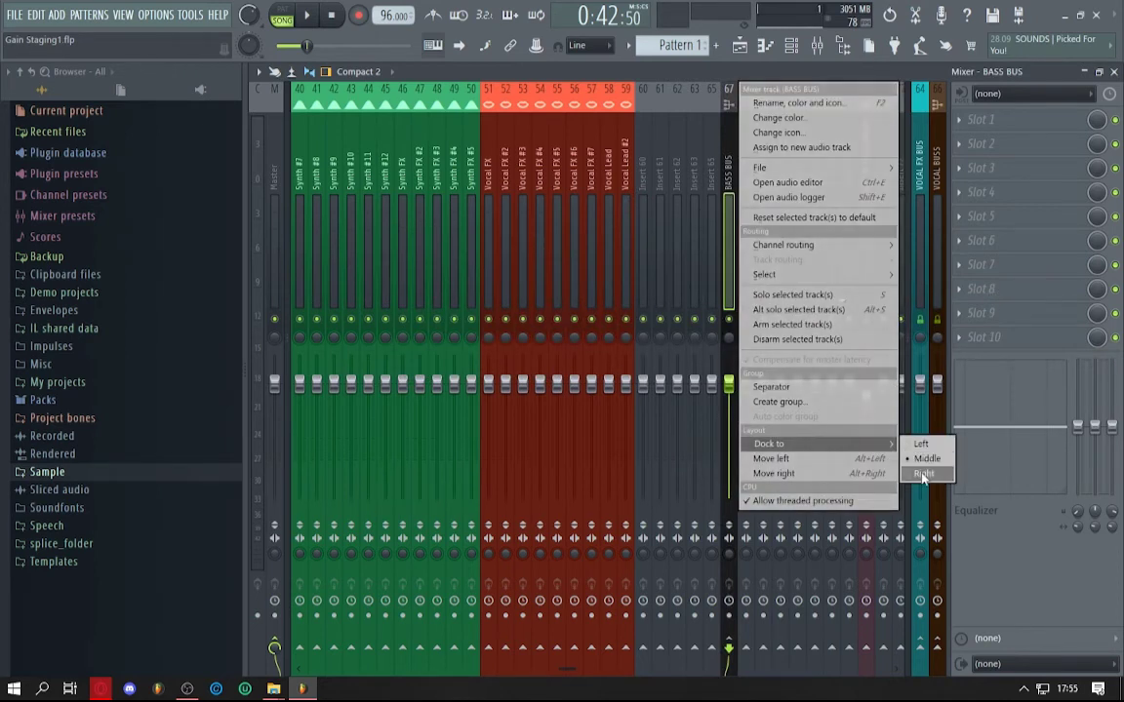
click(924, 473)
right_click(733, 85)
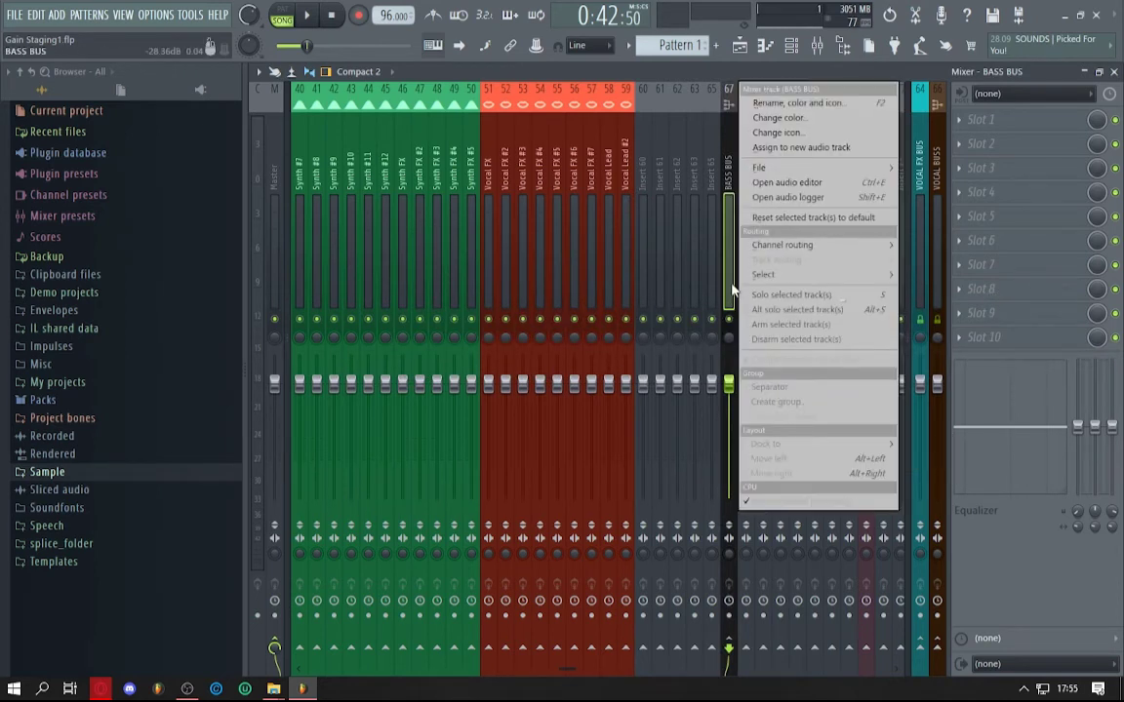
mouse_move(853, 446)
click(925, 473)
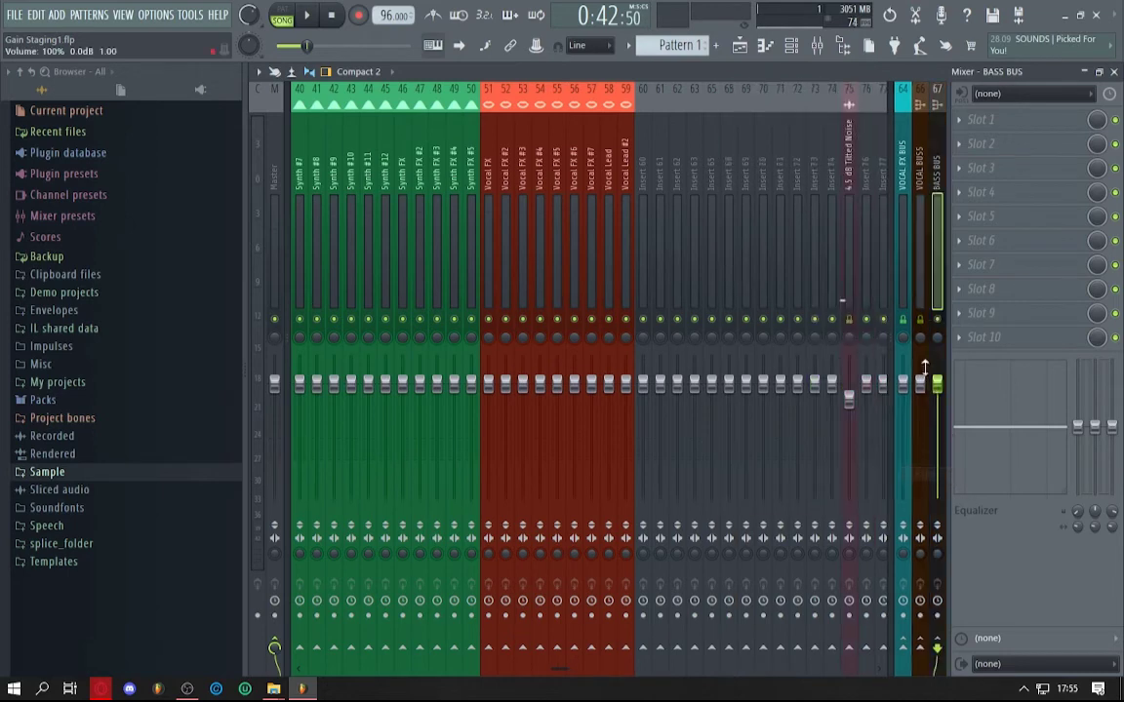
- Route mixer tracks Synth through Synth #12 to Insert 60 only
scroll(600, 237, up, 5)
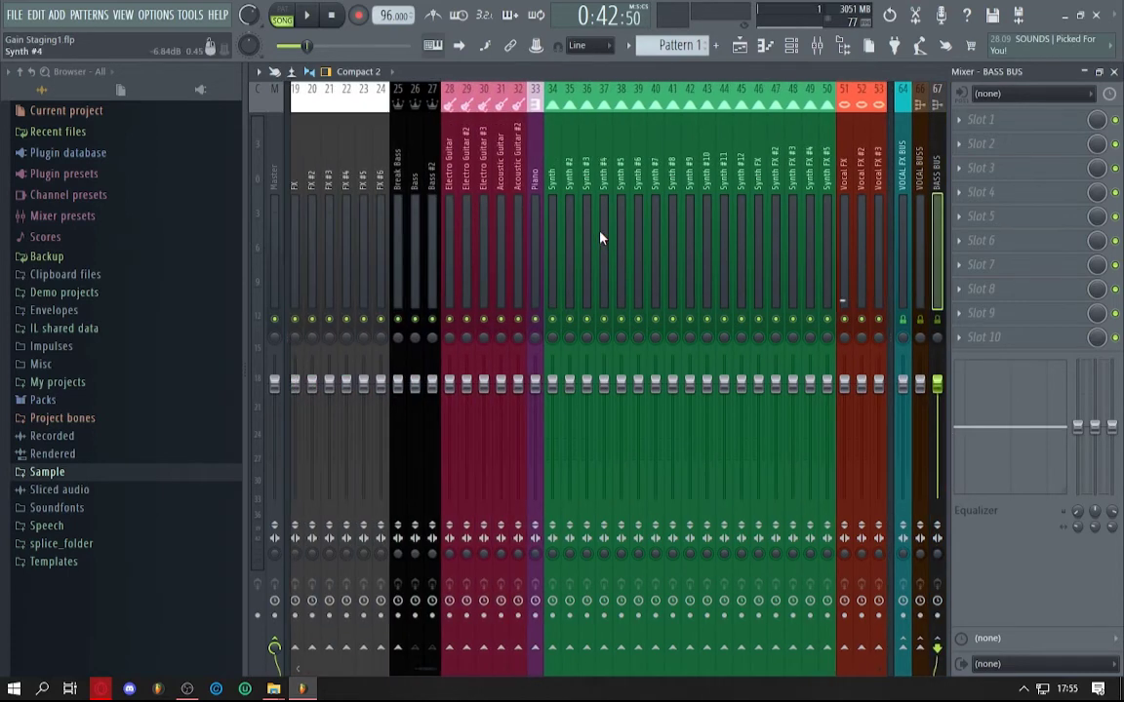
click(558, 243)
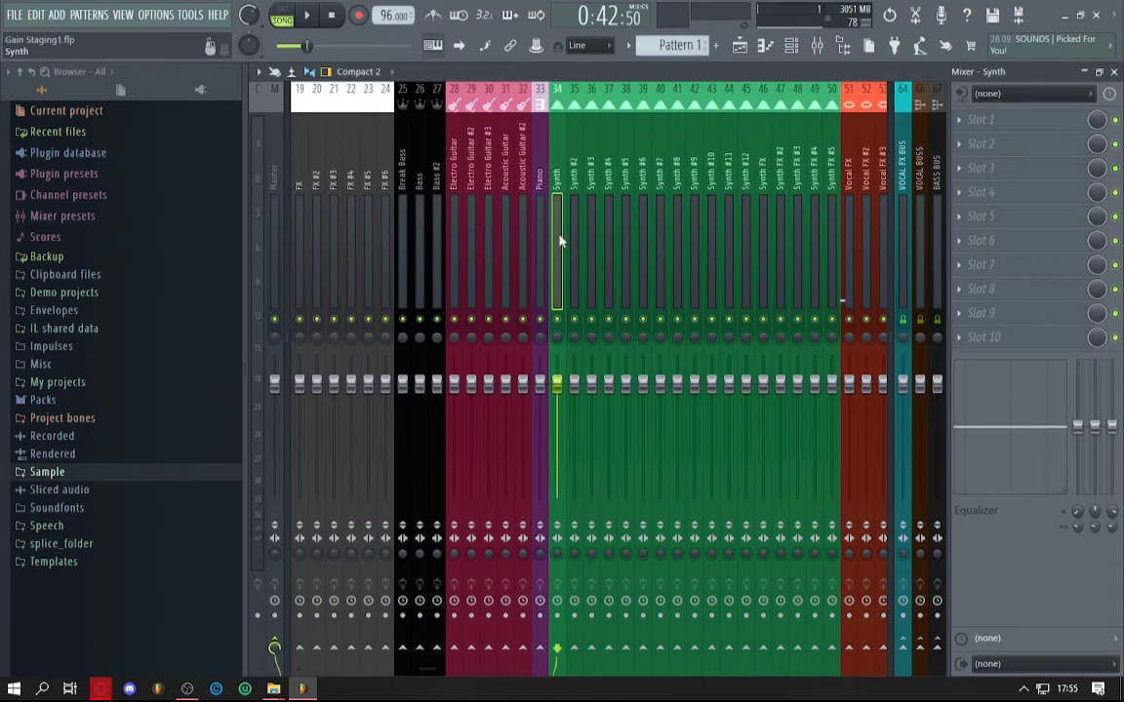
drag(571, 249, 747, 271)
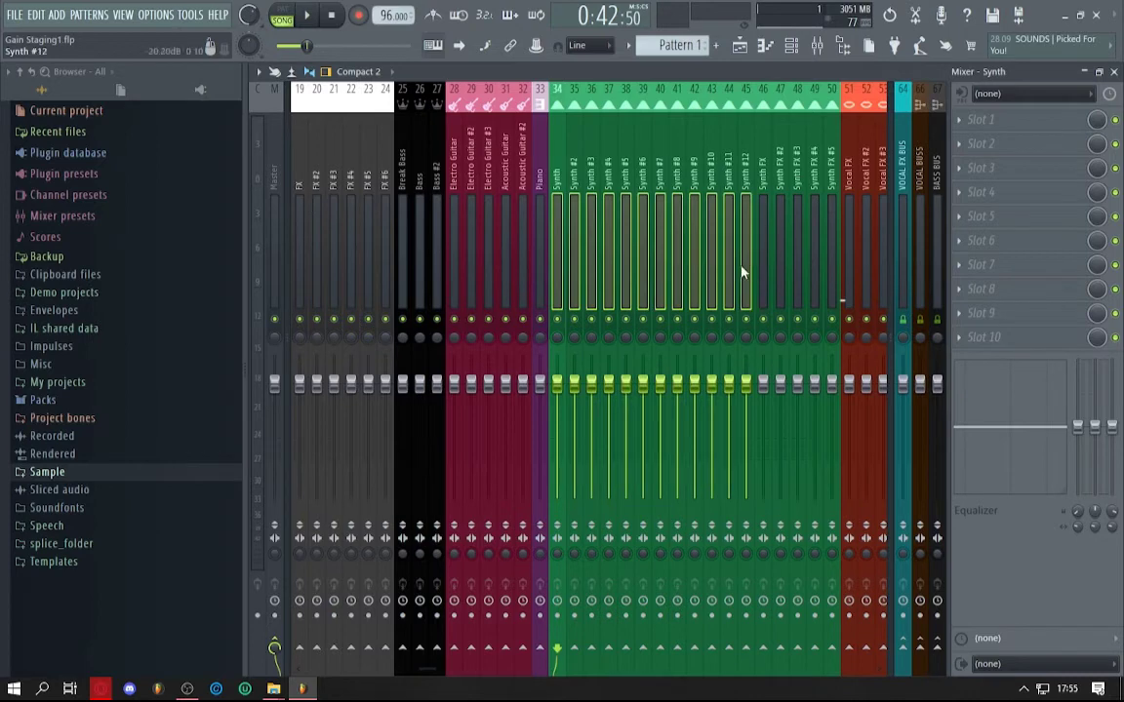
scroll(738, 272, down, 3)
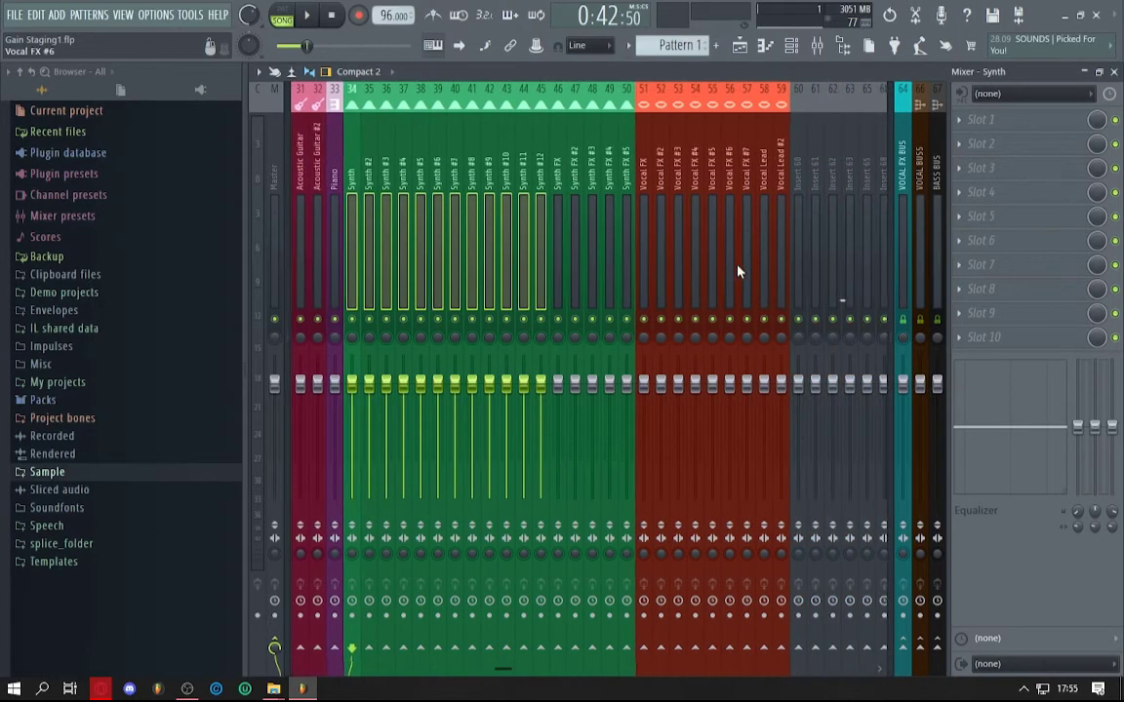
right_click(797, 646)
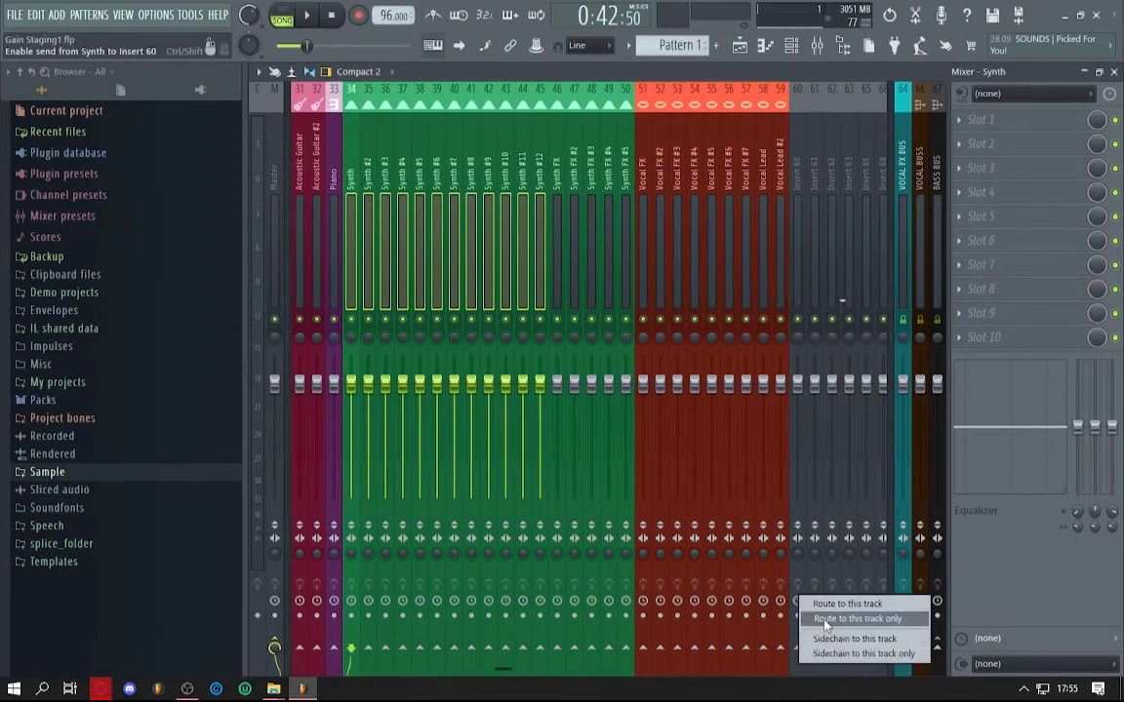
click(817, 617)
- Rename Insert 60 as SYNTH BUS and color the mixer track dark blue
click(798, 243)
double_click(798, 243)
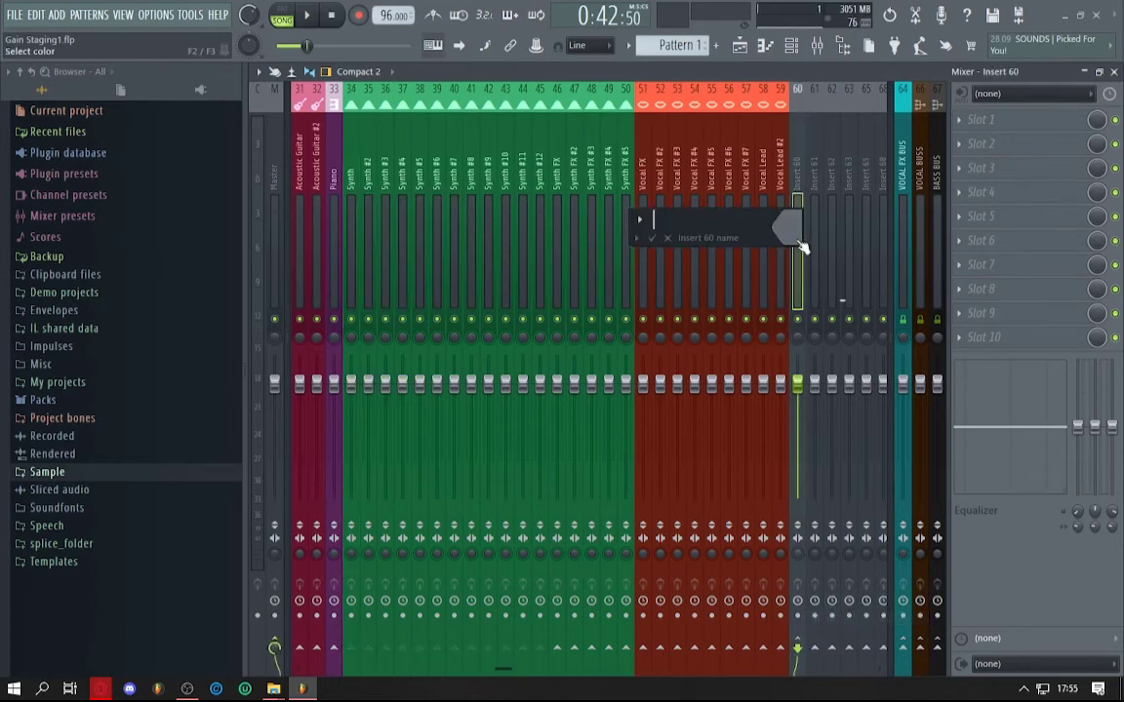
click(636, 238)
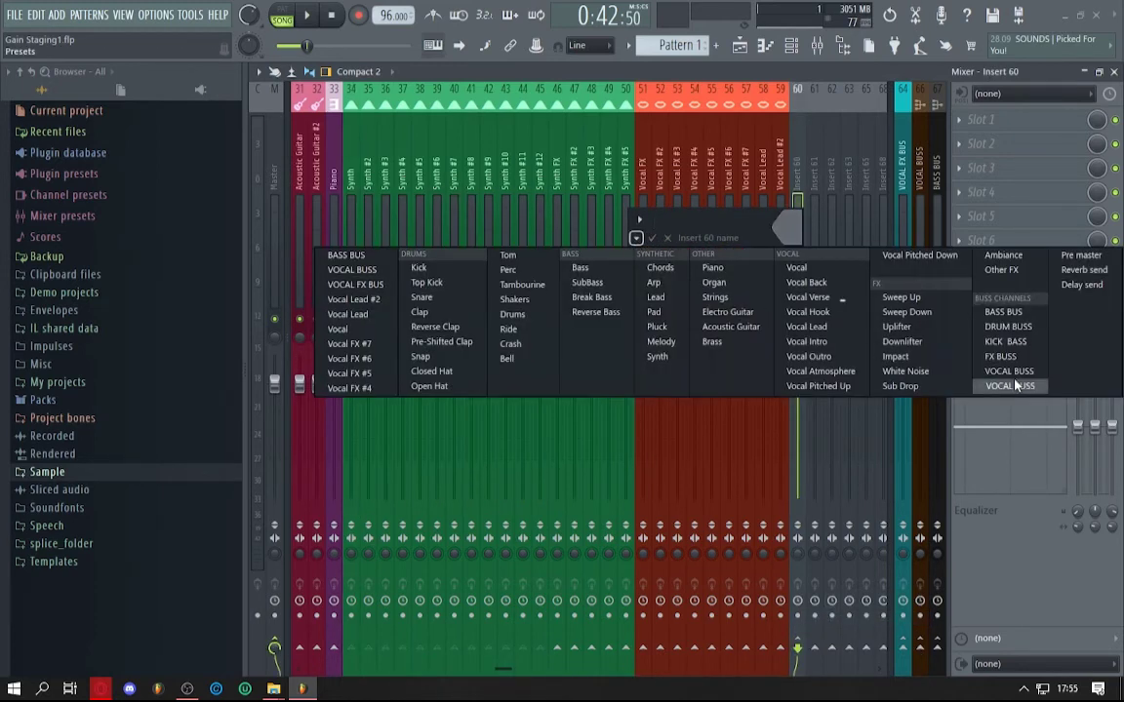
click(722, 216)
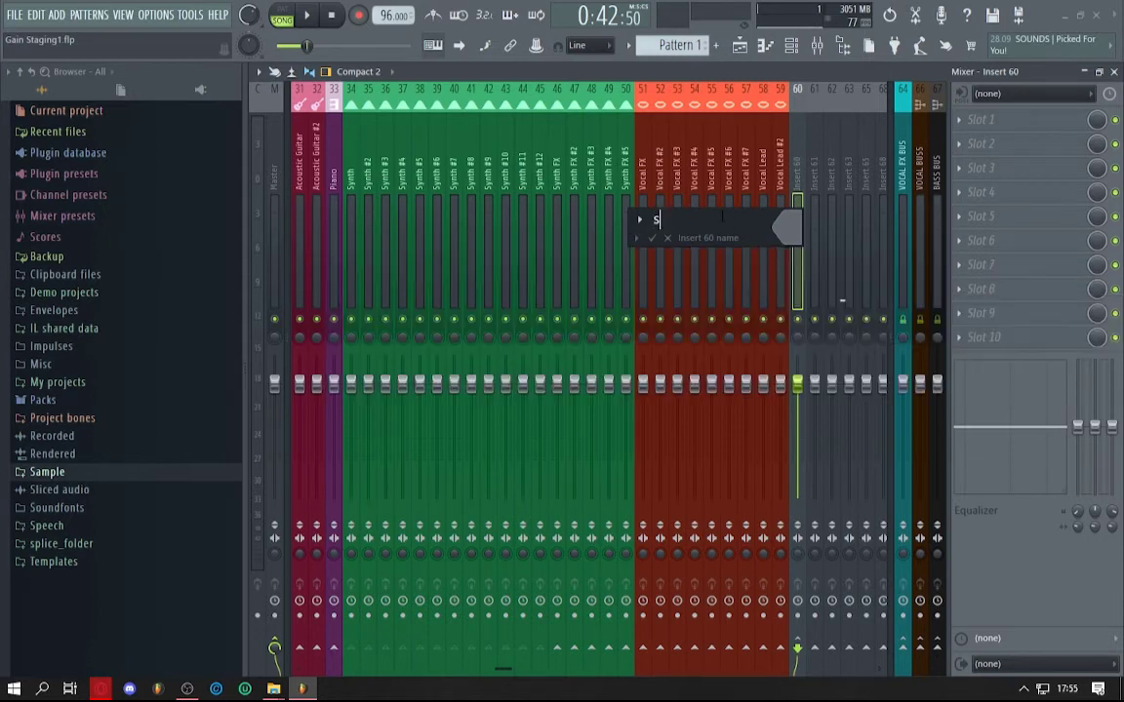
key(BackSpace)
key(BackSpace)
key(BackSpace)
key(BackSpace)
key(BackSpace)
key(BackSpace)
click(789, 226)
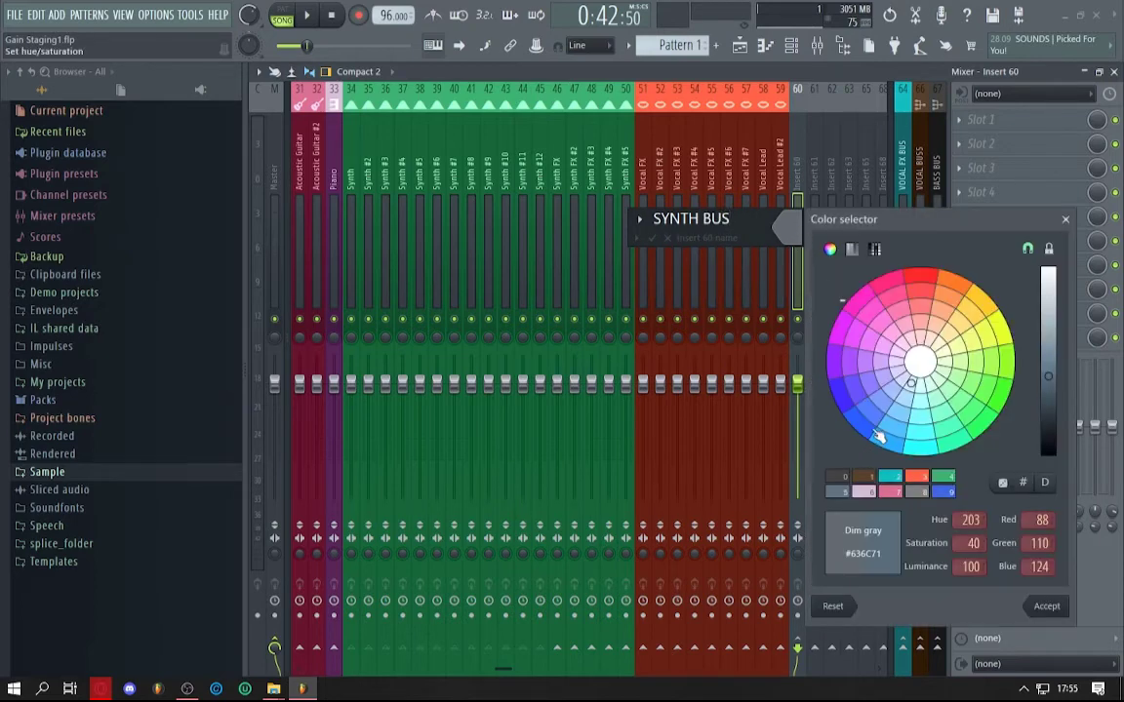
click(878, 436)
key(Return)
key(Return)
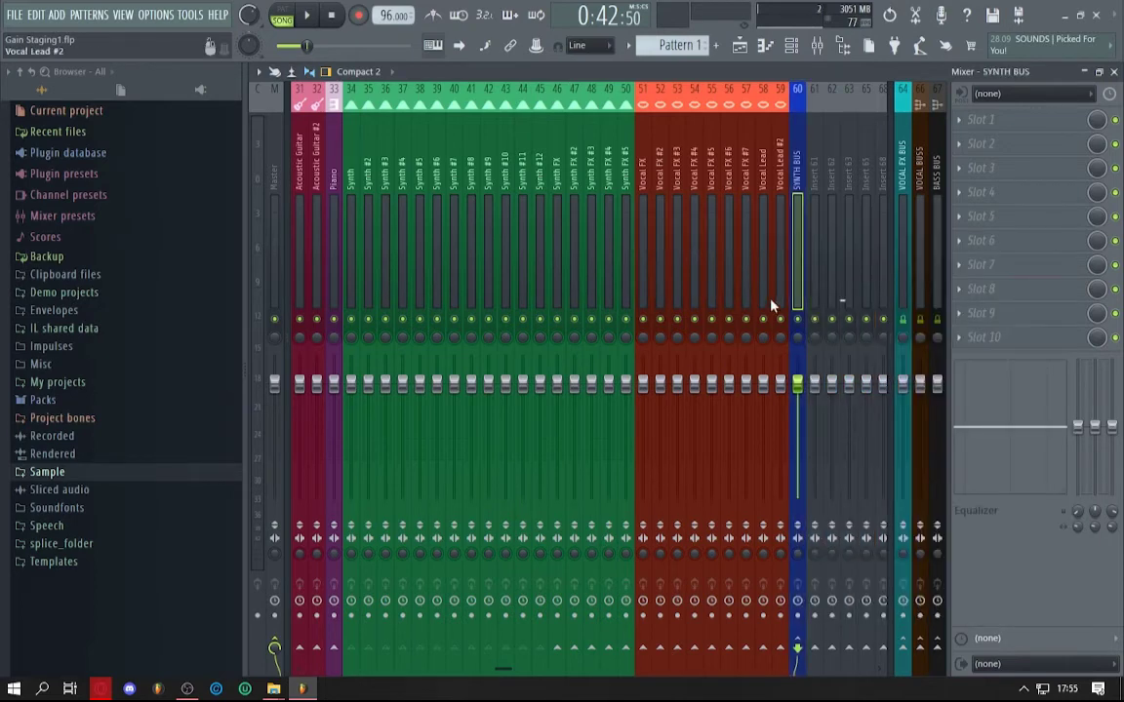
- Set the SYNTH BUS mixer track's docking to Right
right_click(797, 293)
mouse_move(868, 444)
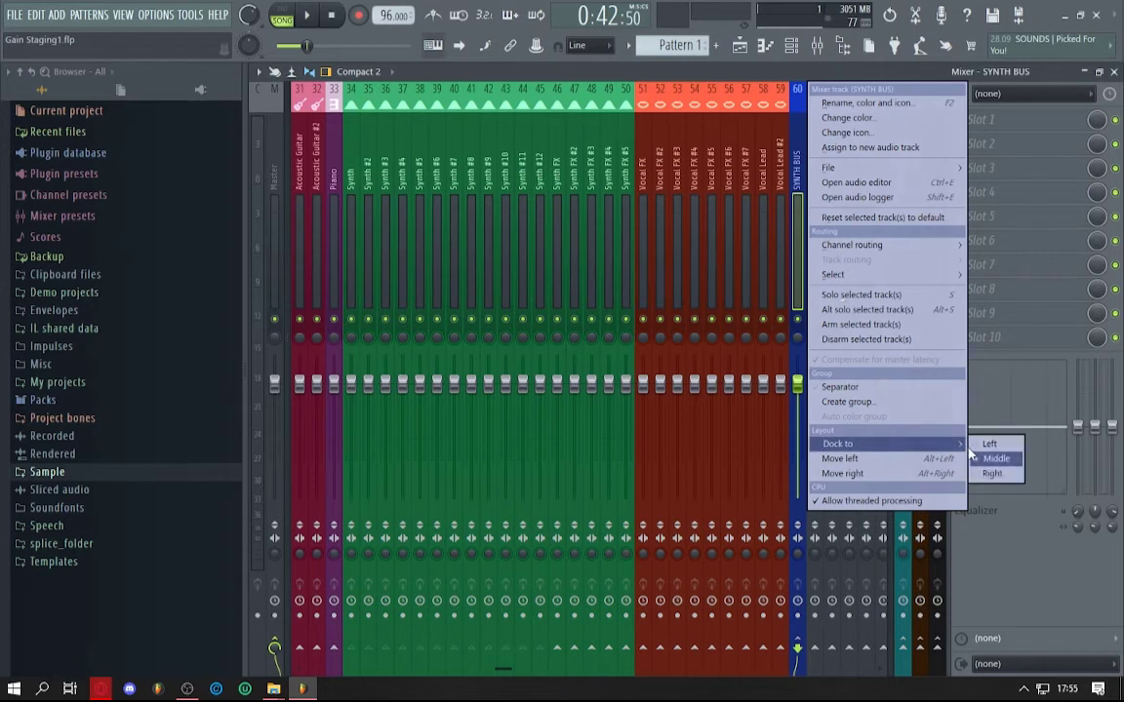
click(987, 473)
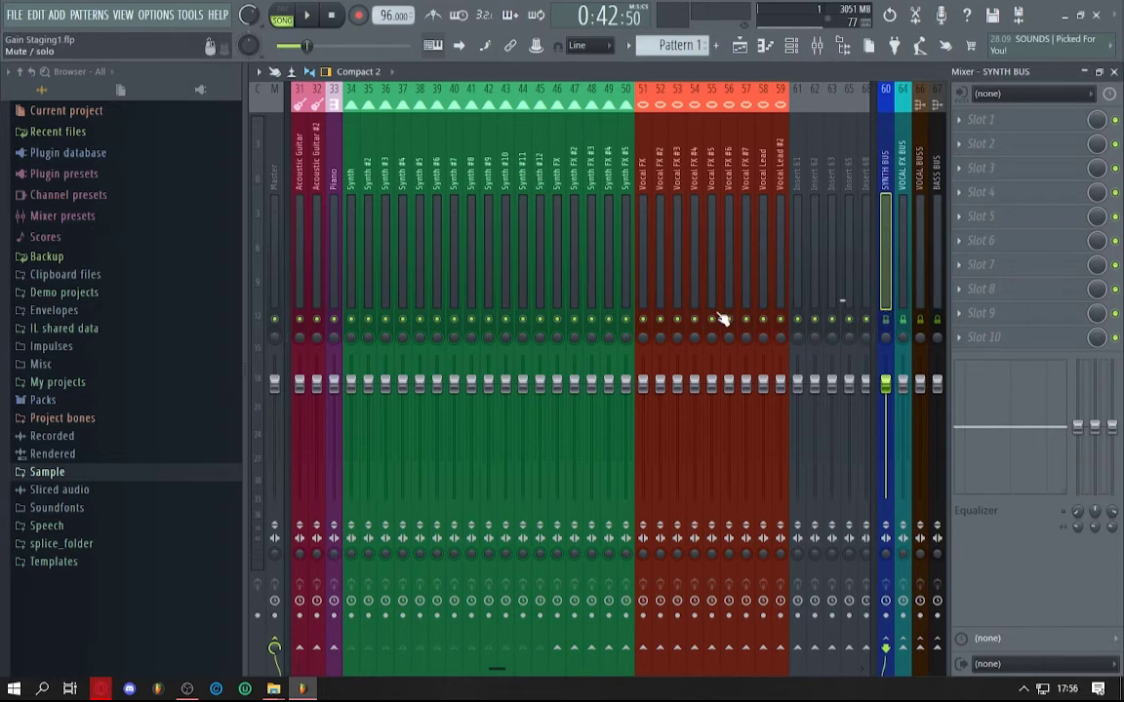
- Route mixer tracks Synth FX through Synth FX #5 to Insert 61 only
drag(561, 234, 632, 262)
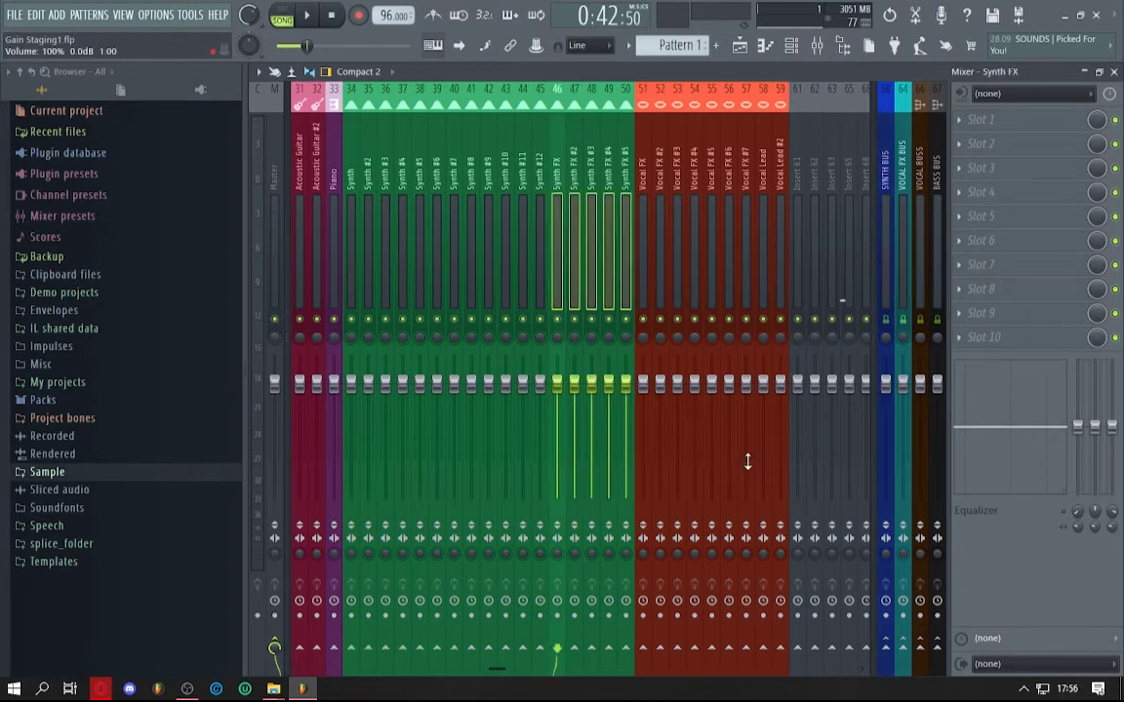
right_click(797, 648)
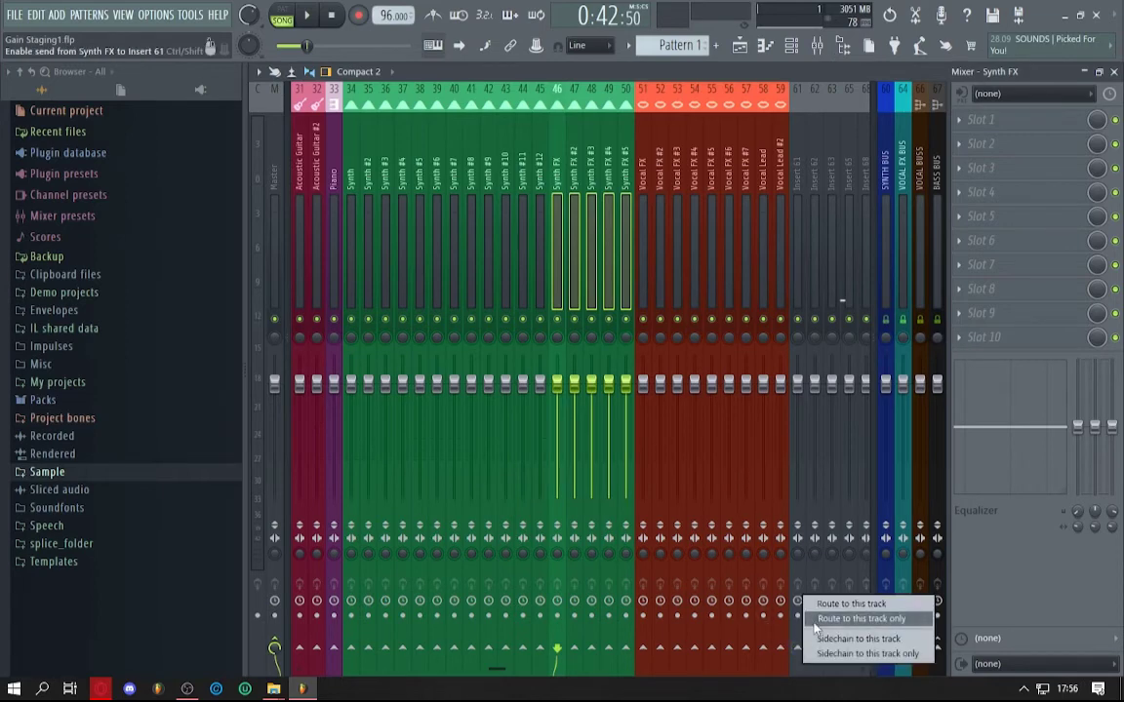
click(833, 616)
- Apply the SYNTH BUS naming preset to Insert 61, changing its name to SYNTH FX BUS and its color to bright green
click(799, 276)
key(F2)
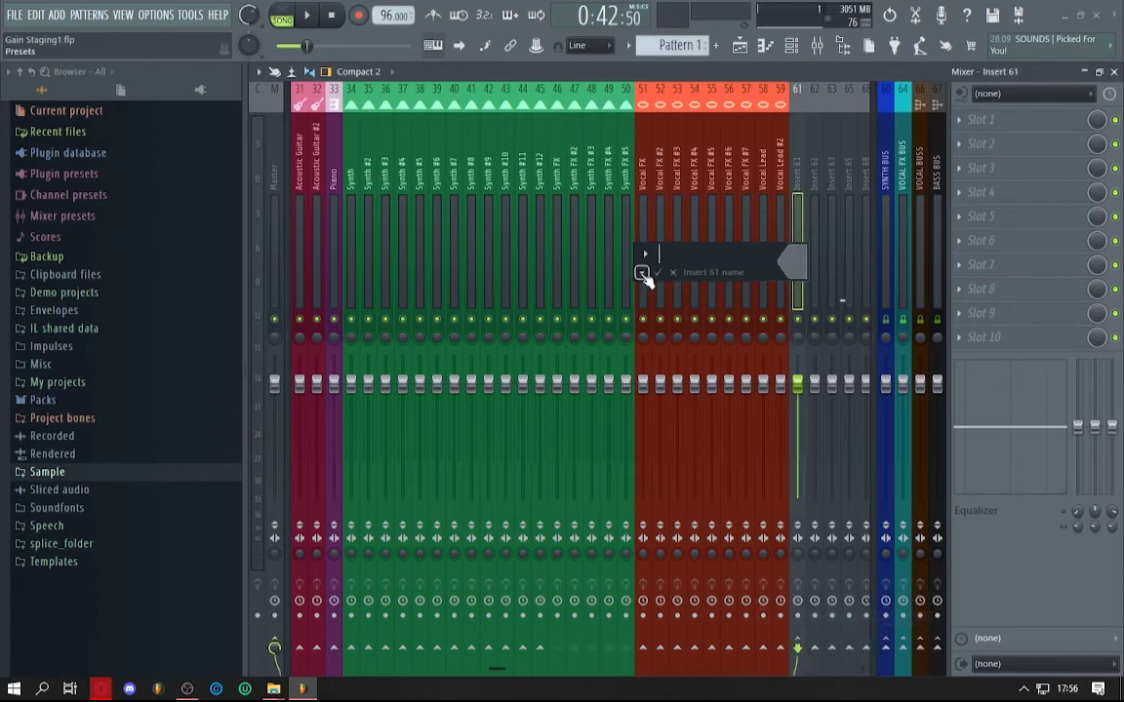
click(642, 272)
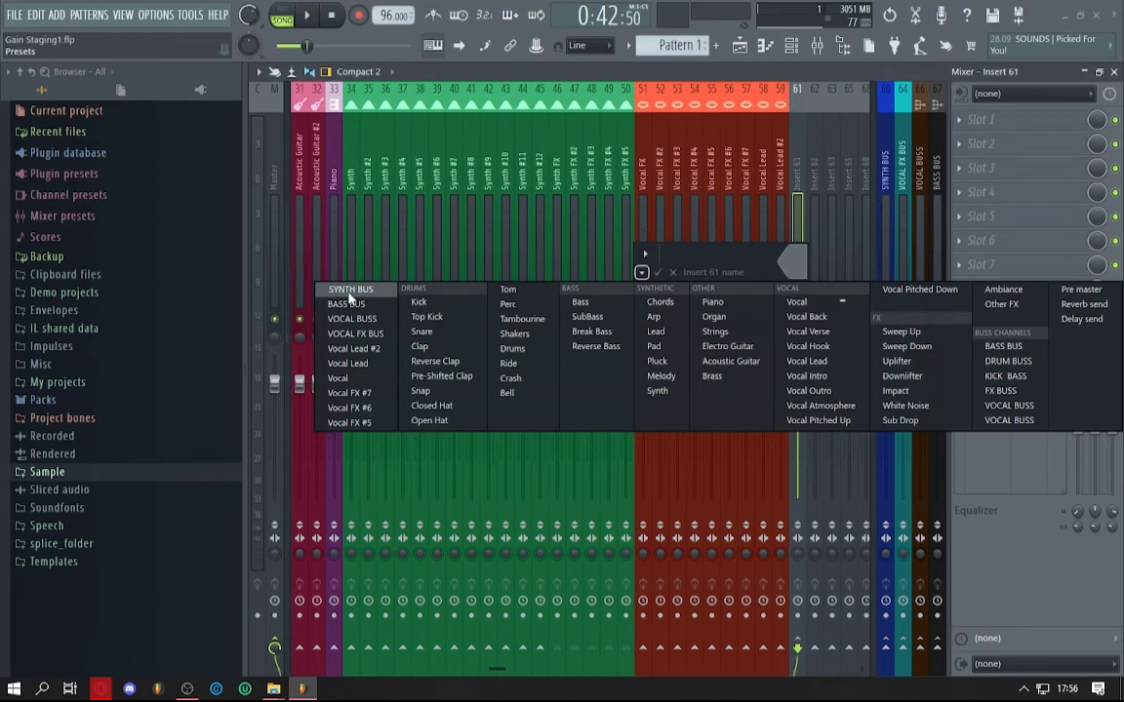
click(350, 291)
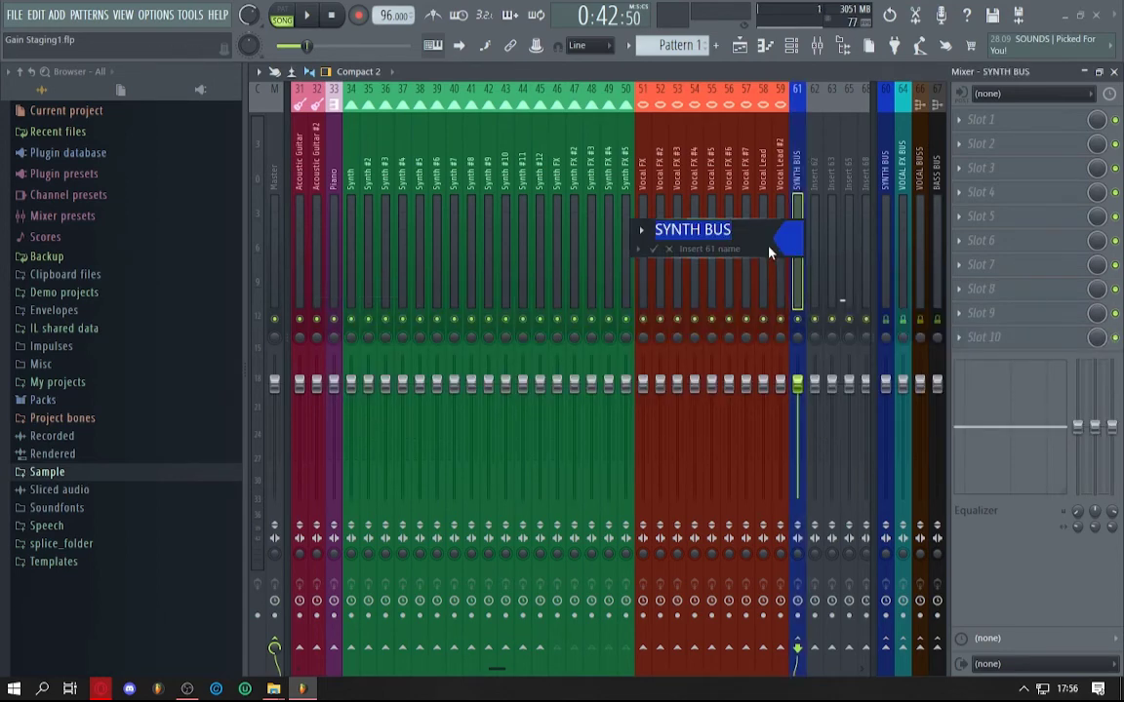
click(692, 229)
text(FX)
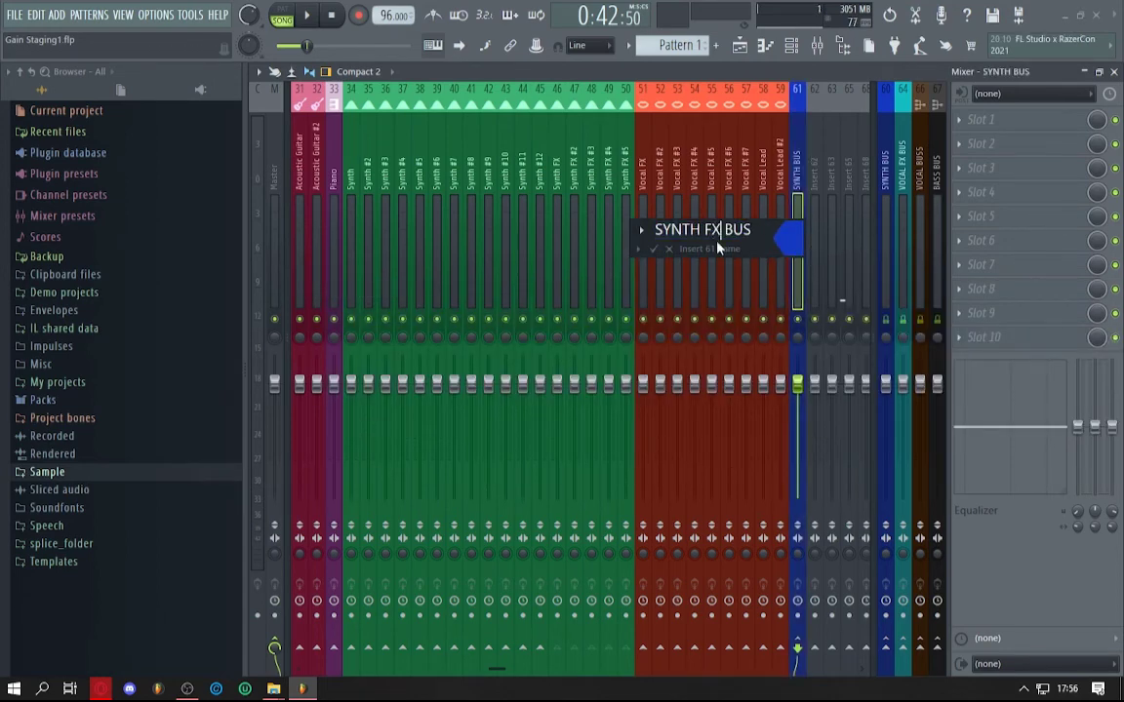
click(786, 235)
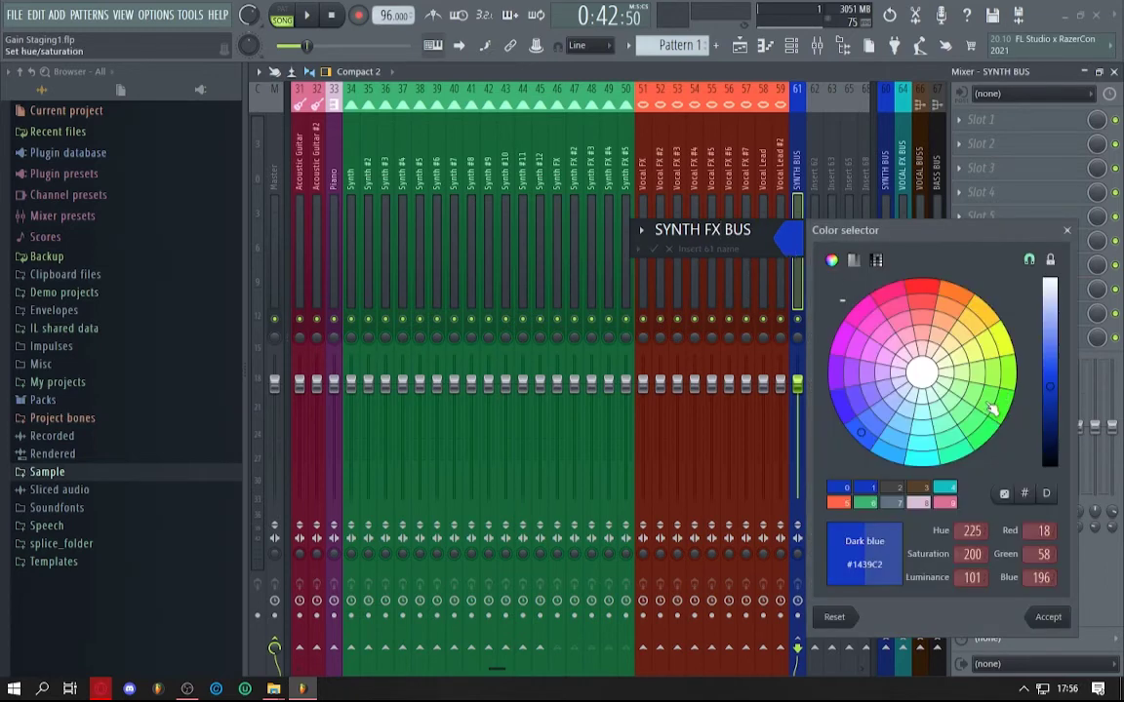
click(990, 408)
key(Return)
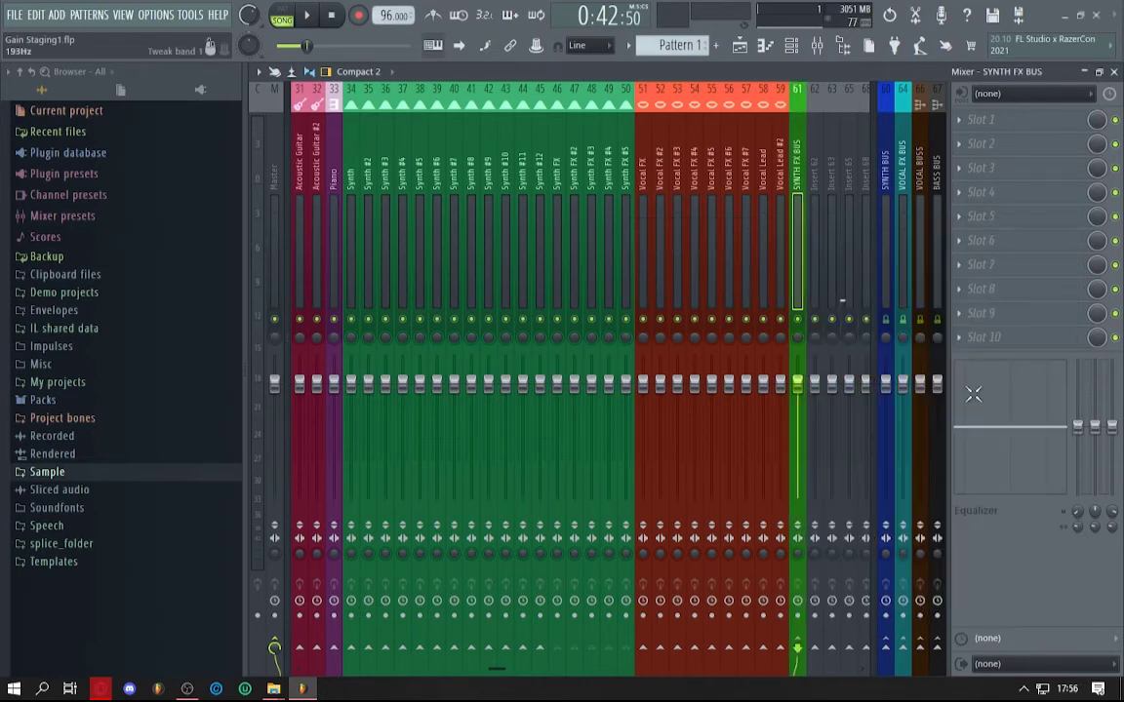
- Set the SYNTH FX BUS mixer track's docking to Right
right_click(810, 289)
mouse_move(926, 445)
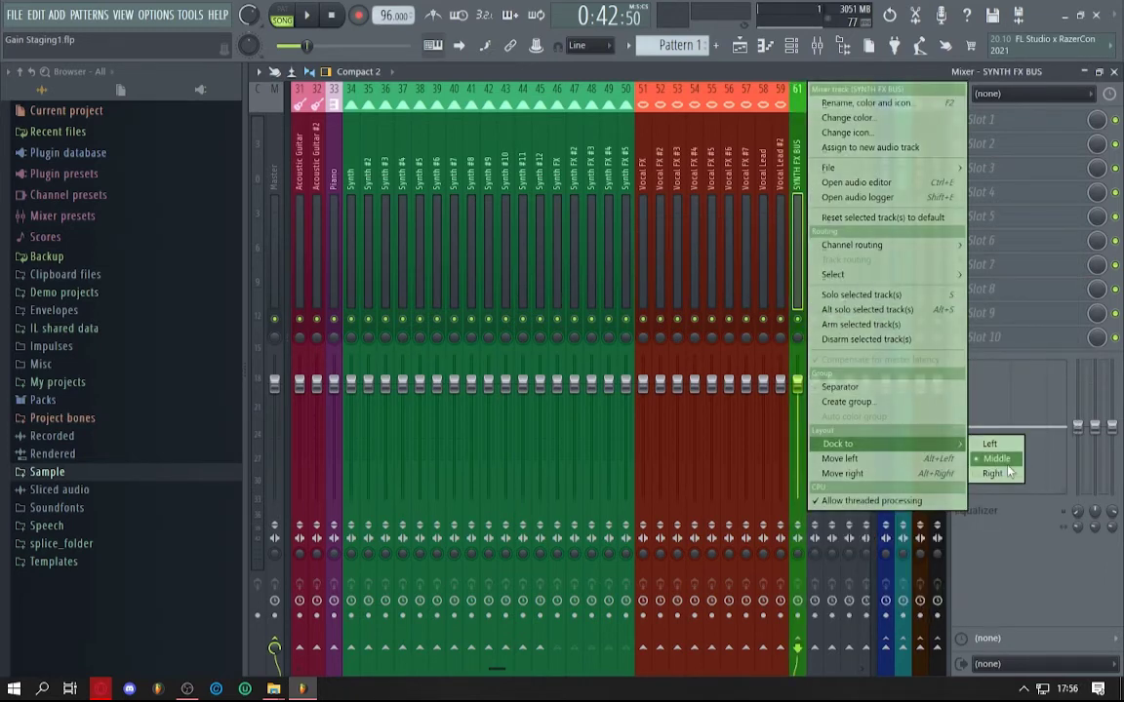
click(1005, 473)
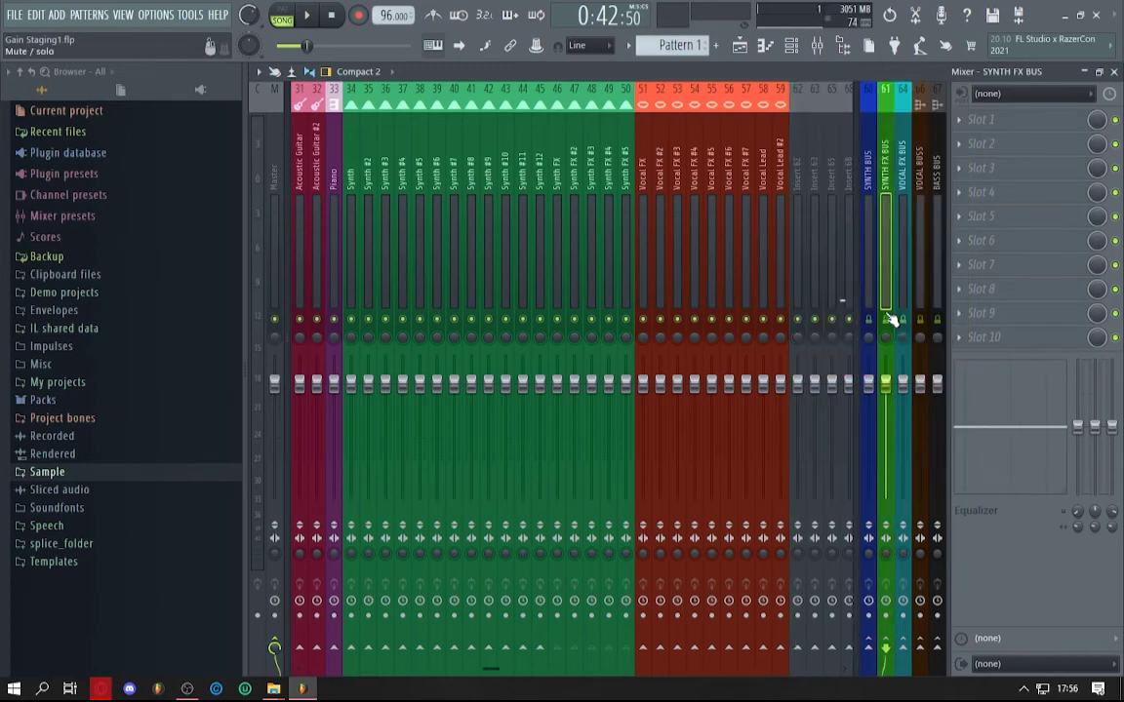
- Route Electro Guitar, Electro Guitar #2 and Electro Guitar #3 to Insert 62 only
scroll(503, 258, left, 5)
click(507, 265)
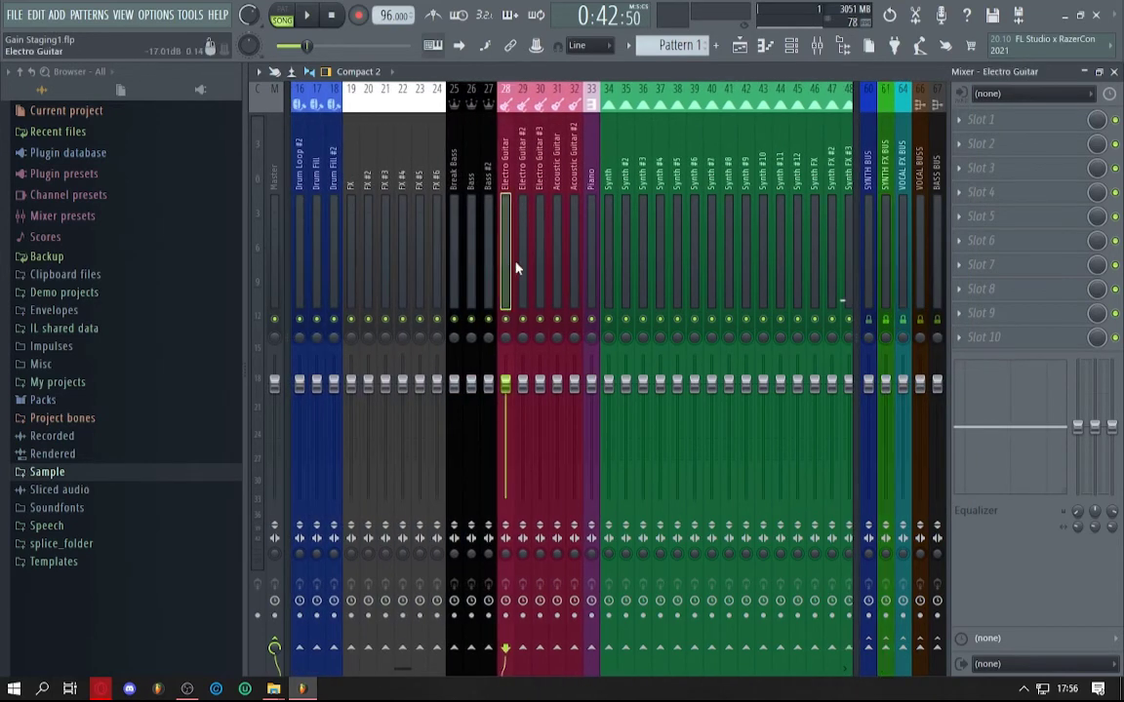
ctrl+click(537, 281)
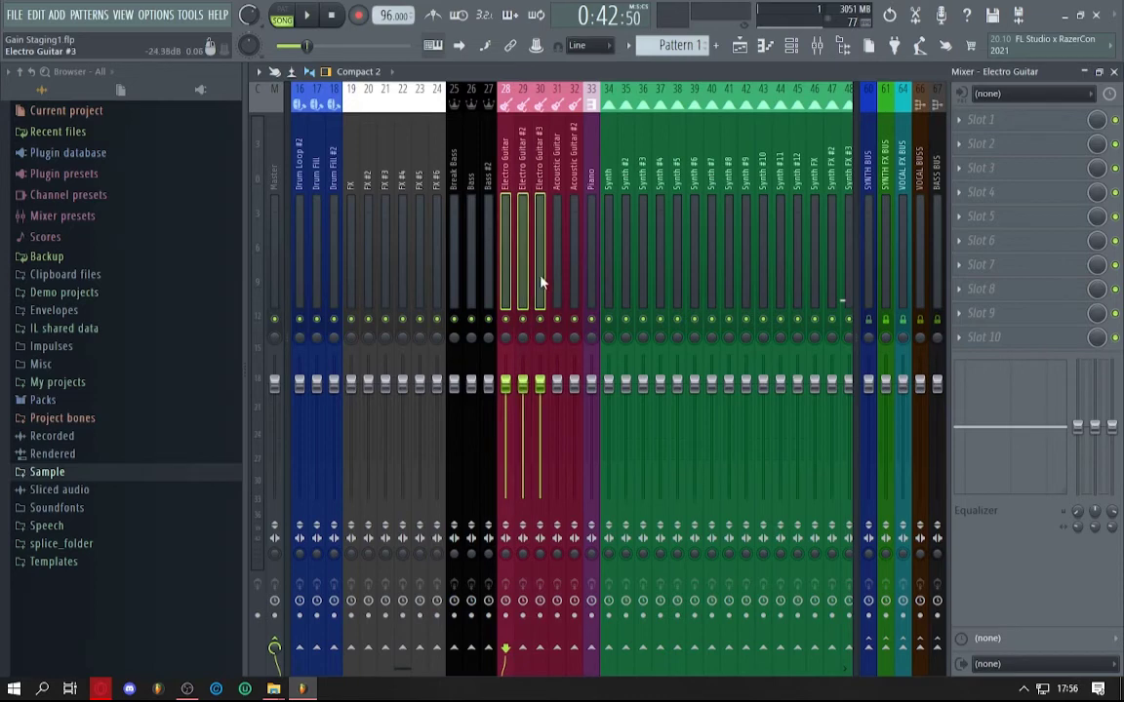
scroll(614, 268, right, 6)
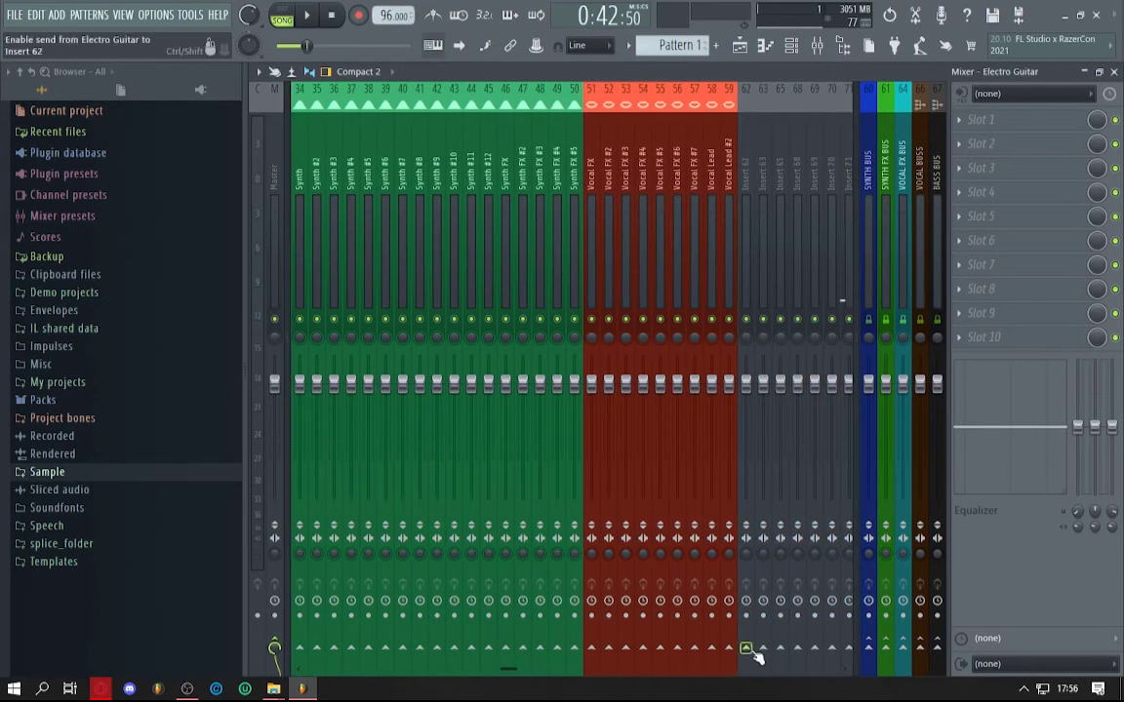
right_click(746, 646)
click(782, 621)
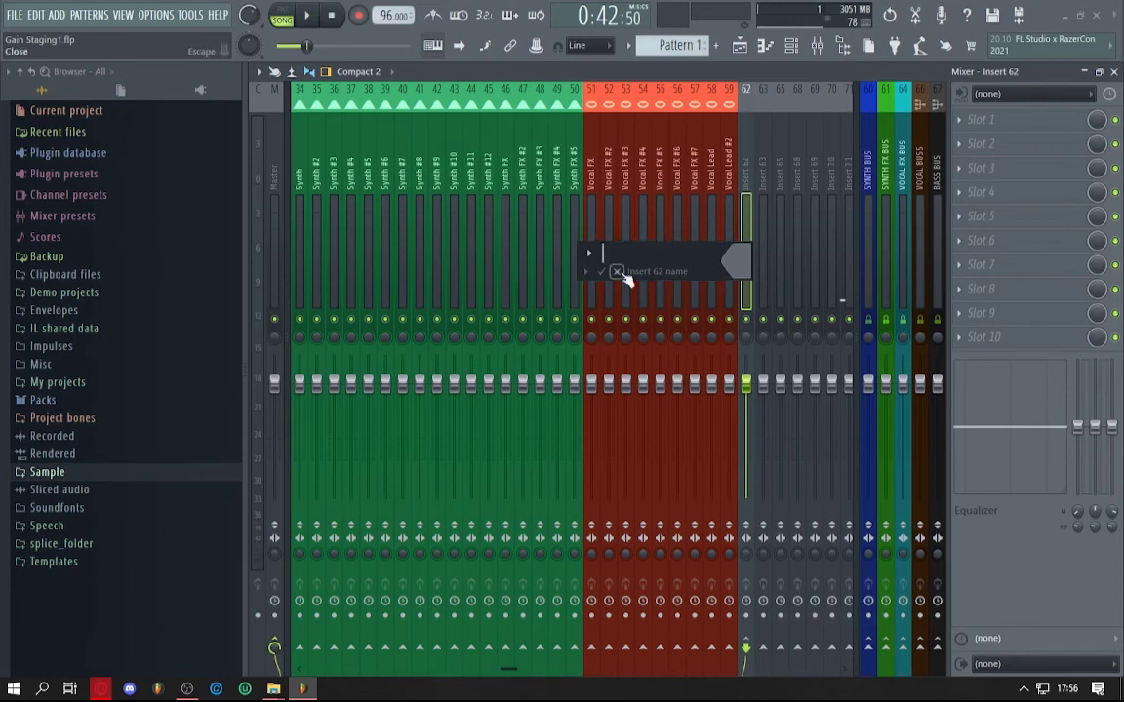
- Rename Insert 62 as ELECTRO GUITAR BUS and color the mixer track medium red violet
click(585, 271)
click(754, 270)
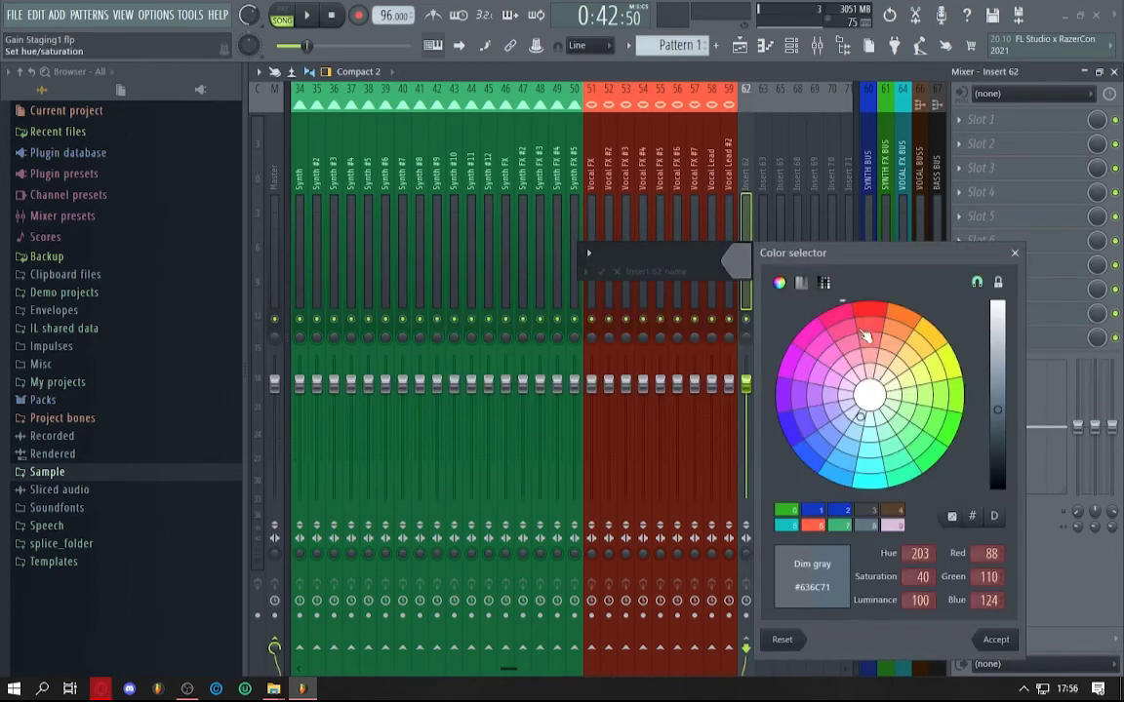
click(820, 344)
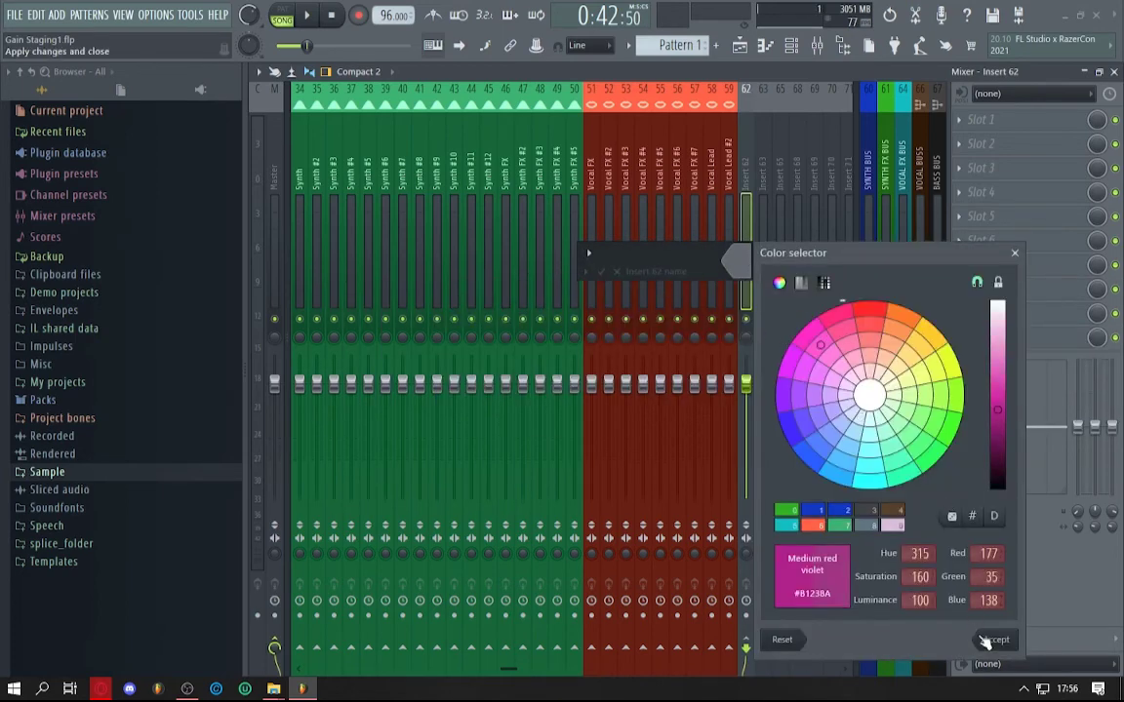
click(996, 639)
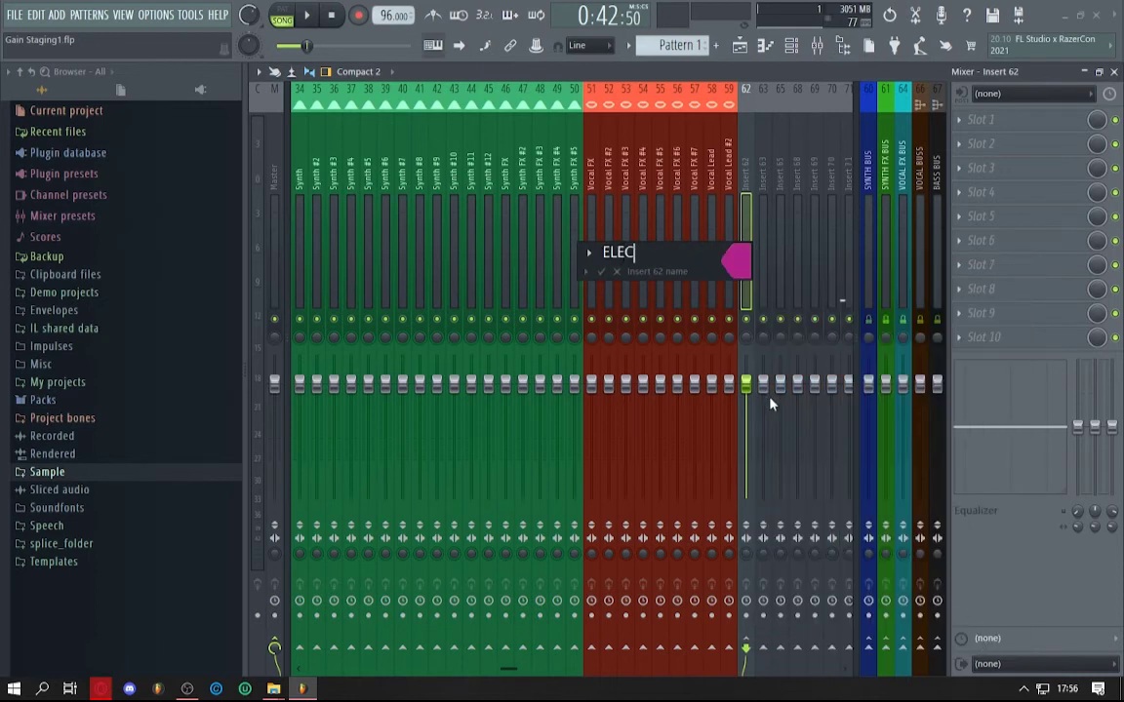
text(ELECTRO GUITAR BUS)
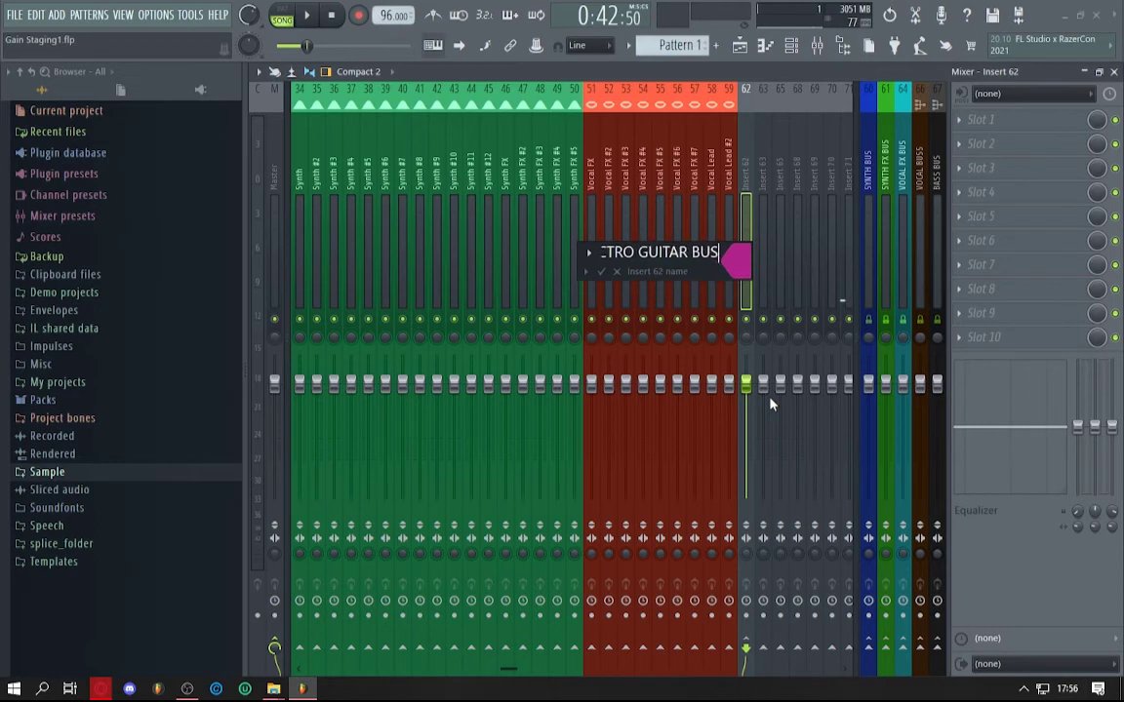
key(Return)
- Set the ELECTRO GUITAR BUS mixer track's docking to Right
right_click(745, 306)
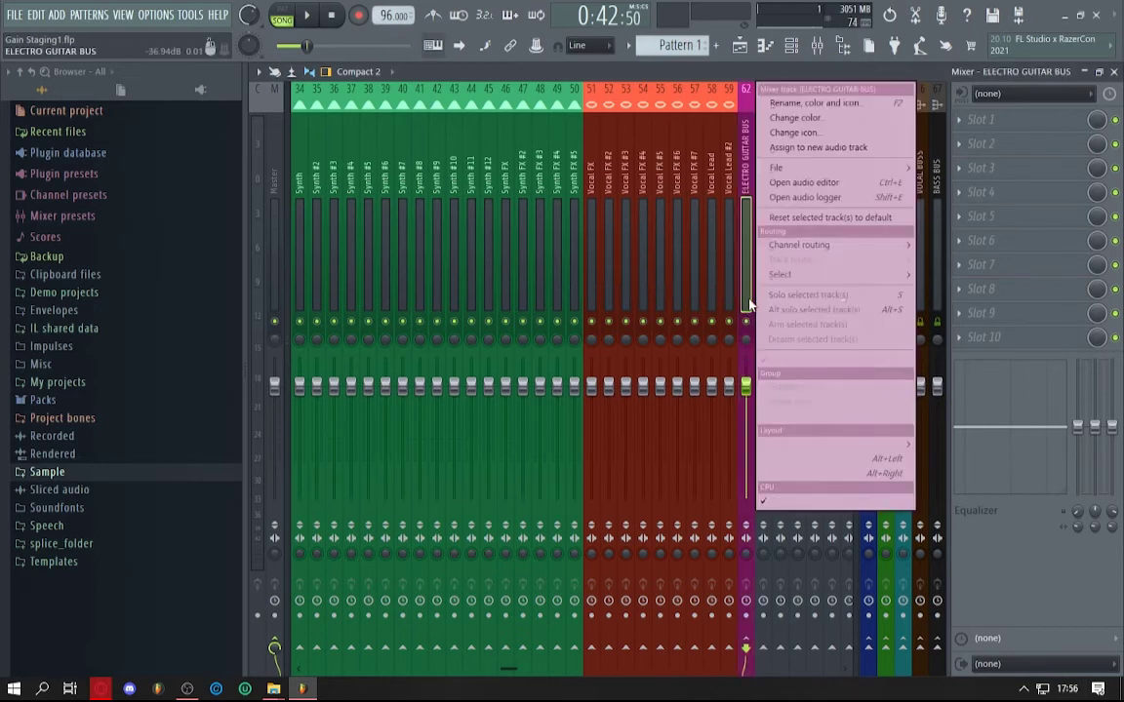
mouse_move(876, 444)
click(933, 473)
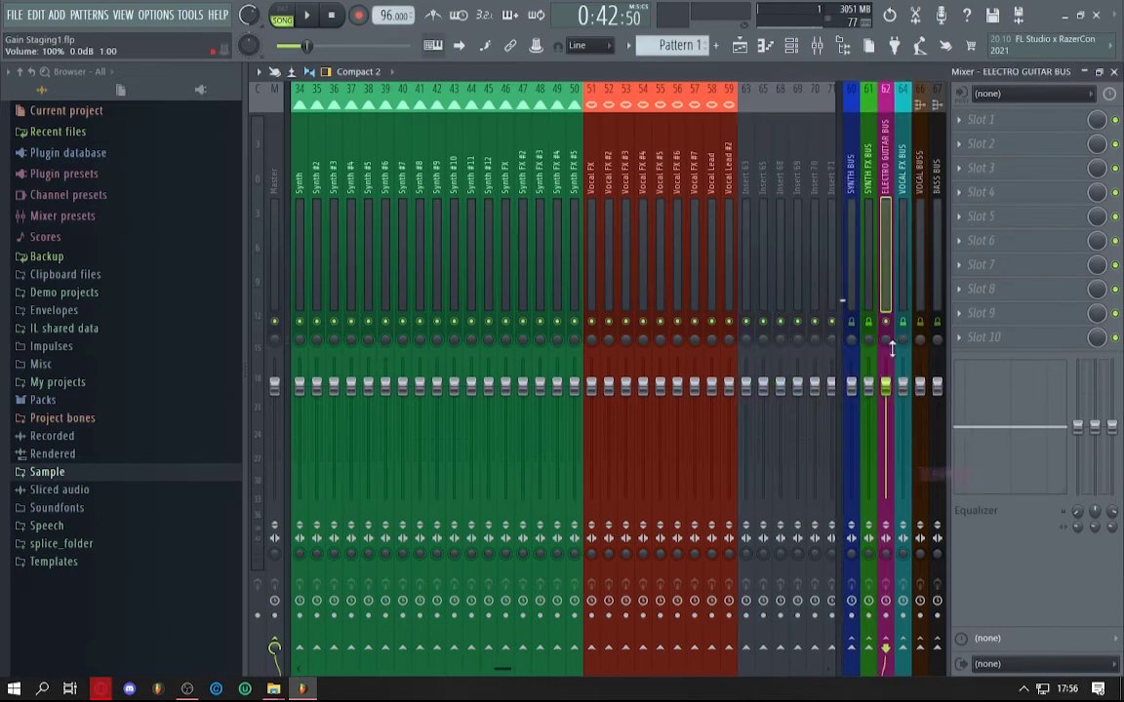
- Route Acoustic Guitar and Acoustic Guitar #2 to Insert 63 only
scroll(532, 211, left, 5)
click(522, 239)
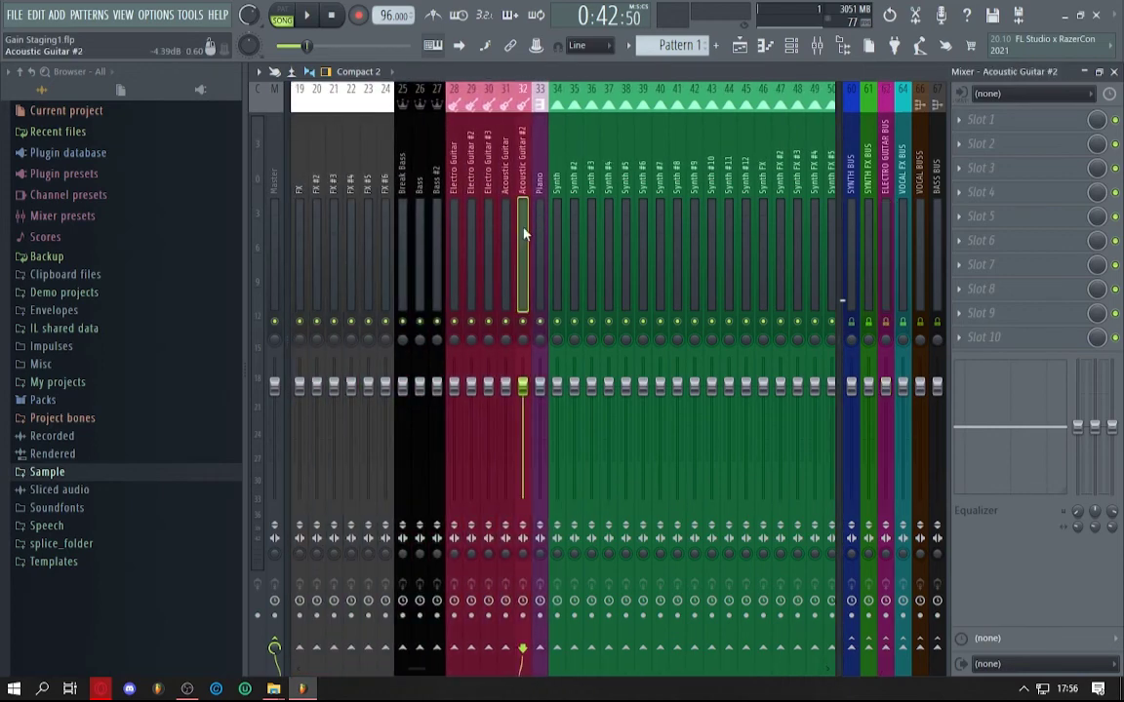
click(507, 244)
ctrl+click(520, 247)
scroll(677, 409, right, 5)
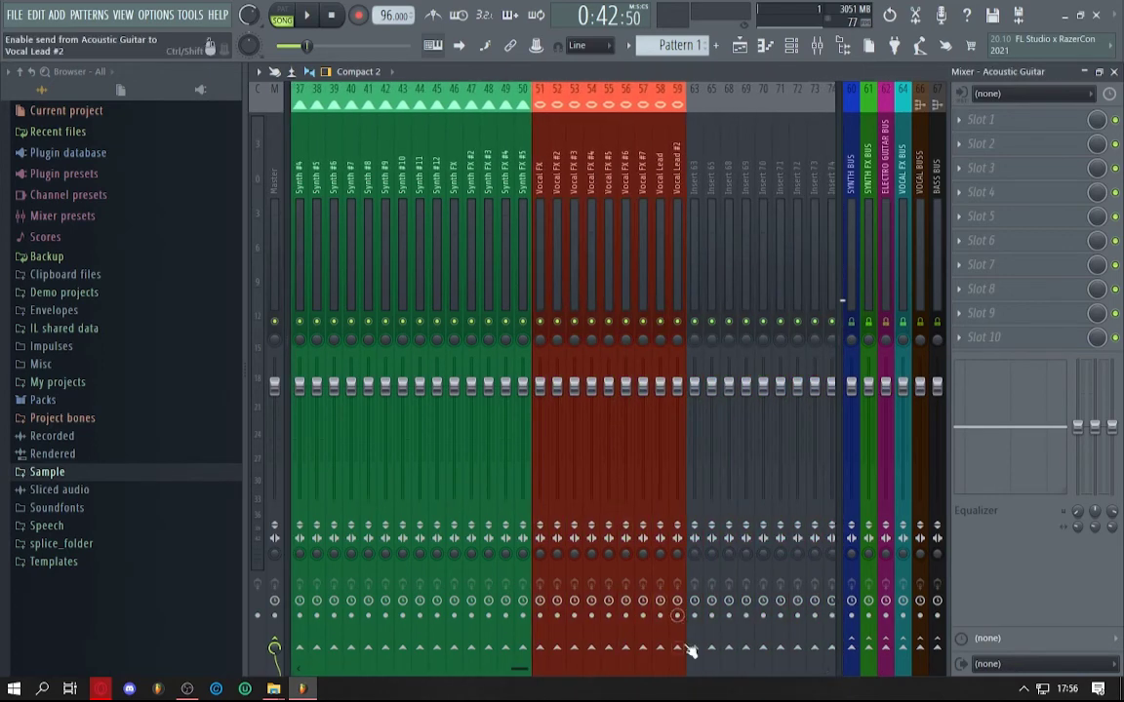
right_click(693, 600)
click(713, 624)
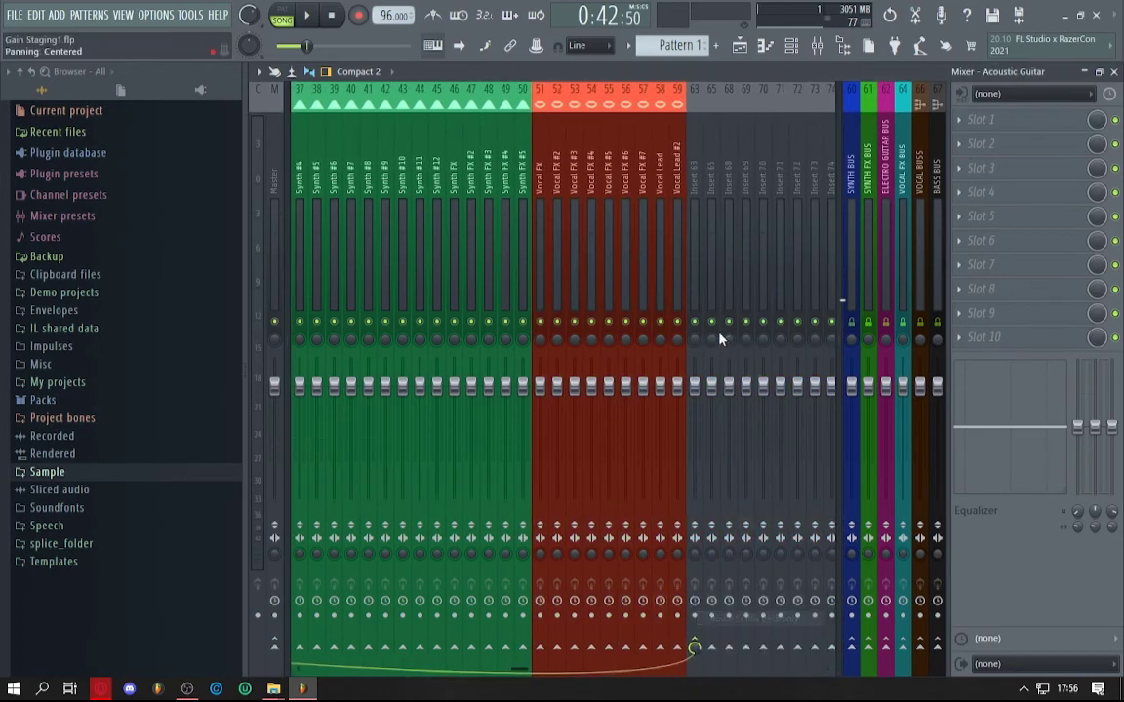
- Rename Insert 63 as ACOUSTIC GUITAR BUS and color the mixer track pinkish red
double_click(693, 254)
text(ACOUS)
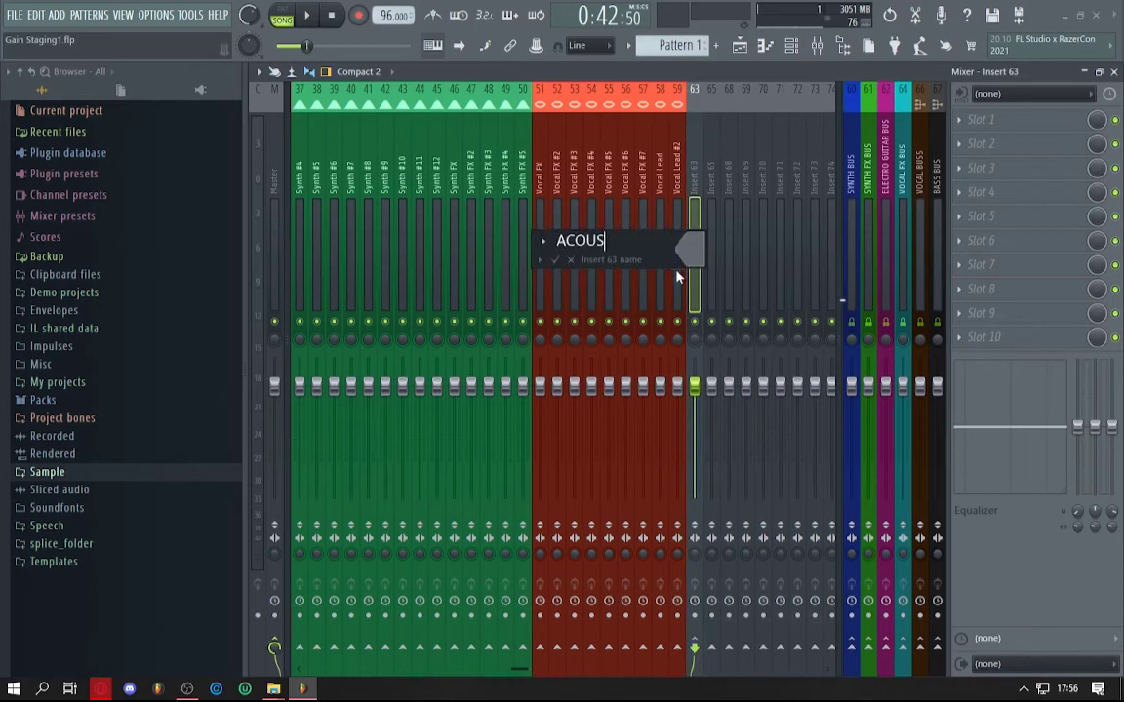
text(TIC GUITAR BUS)
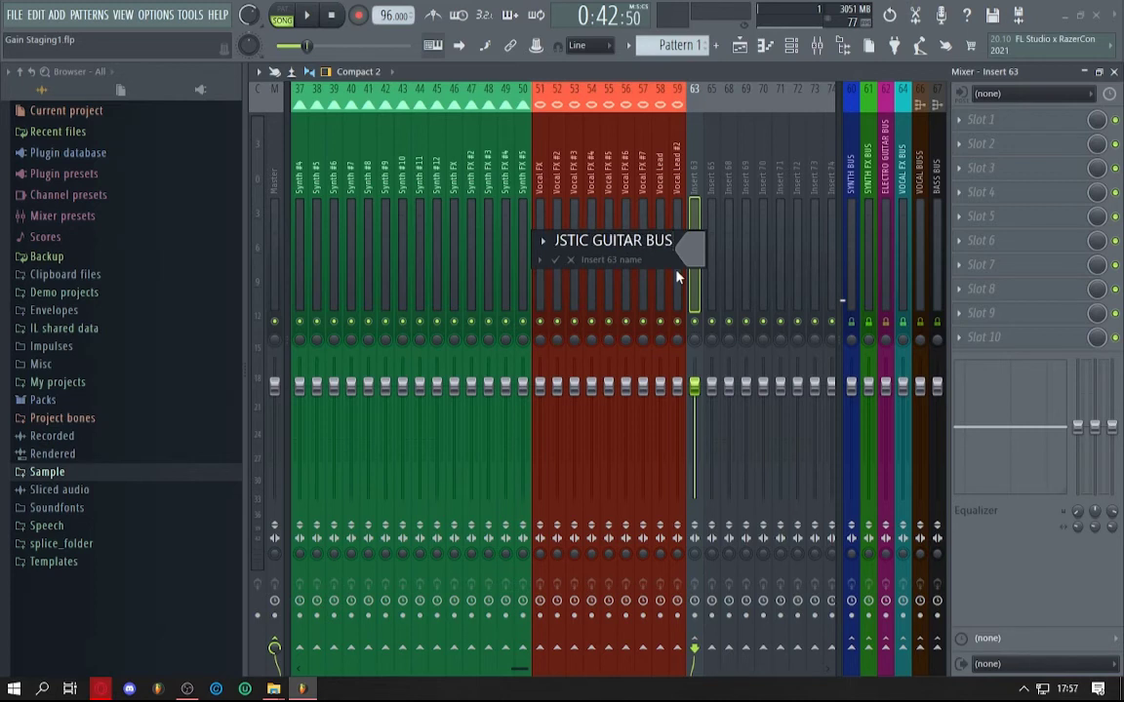
click(691, 248)
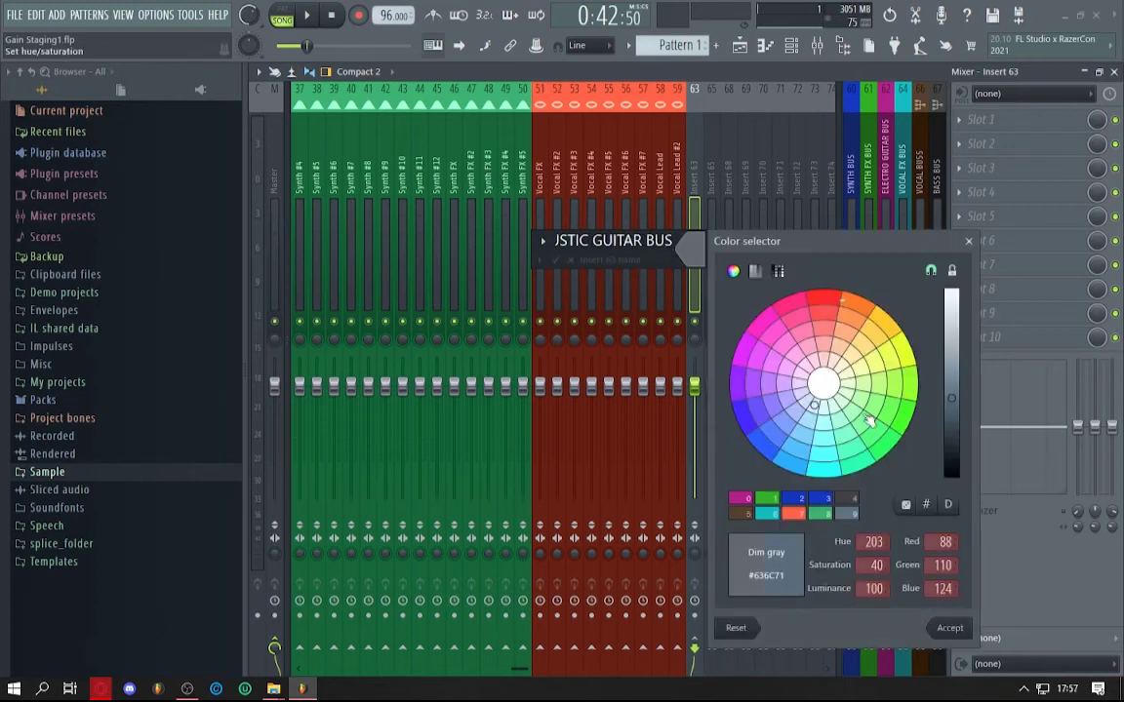
click(801, 307)
click(949, 628)
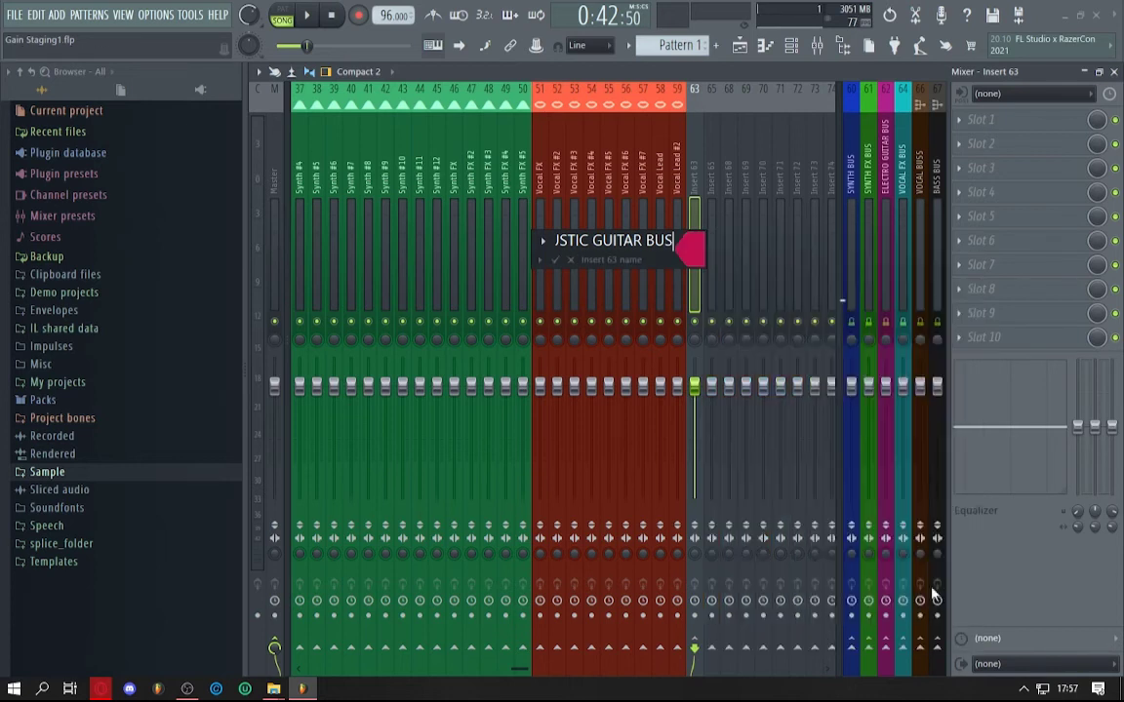
click(555, 259)
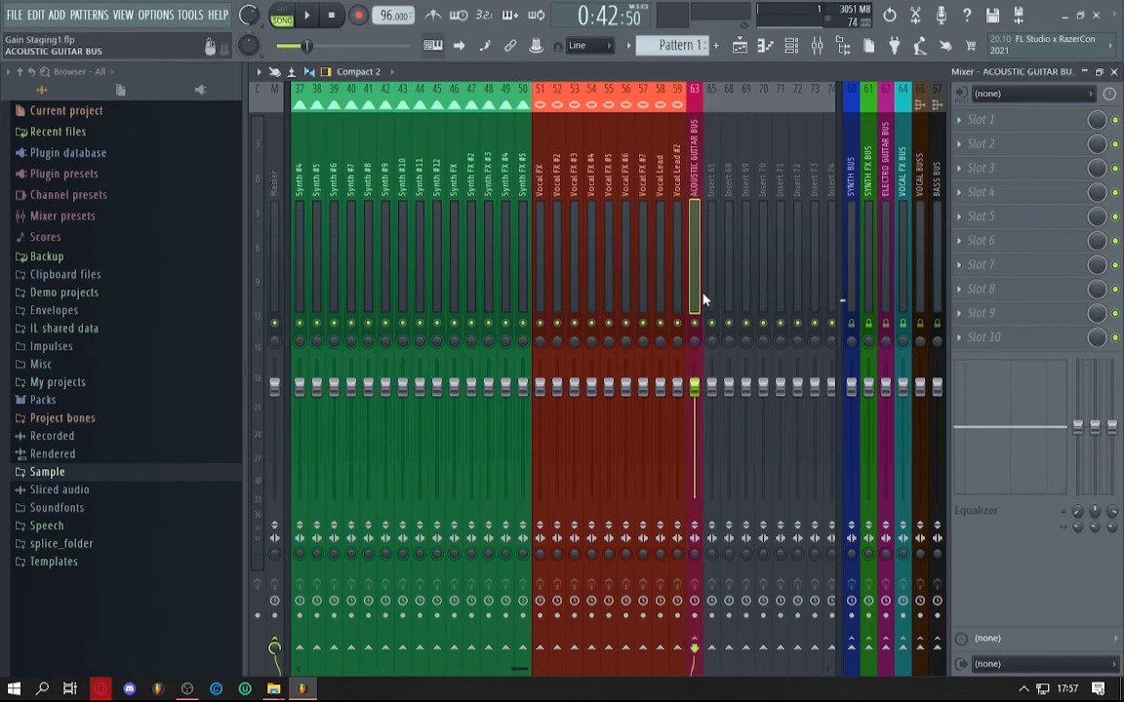
- Set the ACOUSTIC GUITAR BUS mixer track's docking to Right
right_click(702, 300)
mouse_move(833, 445)
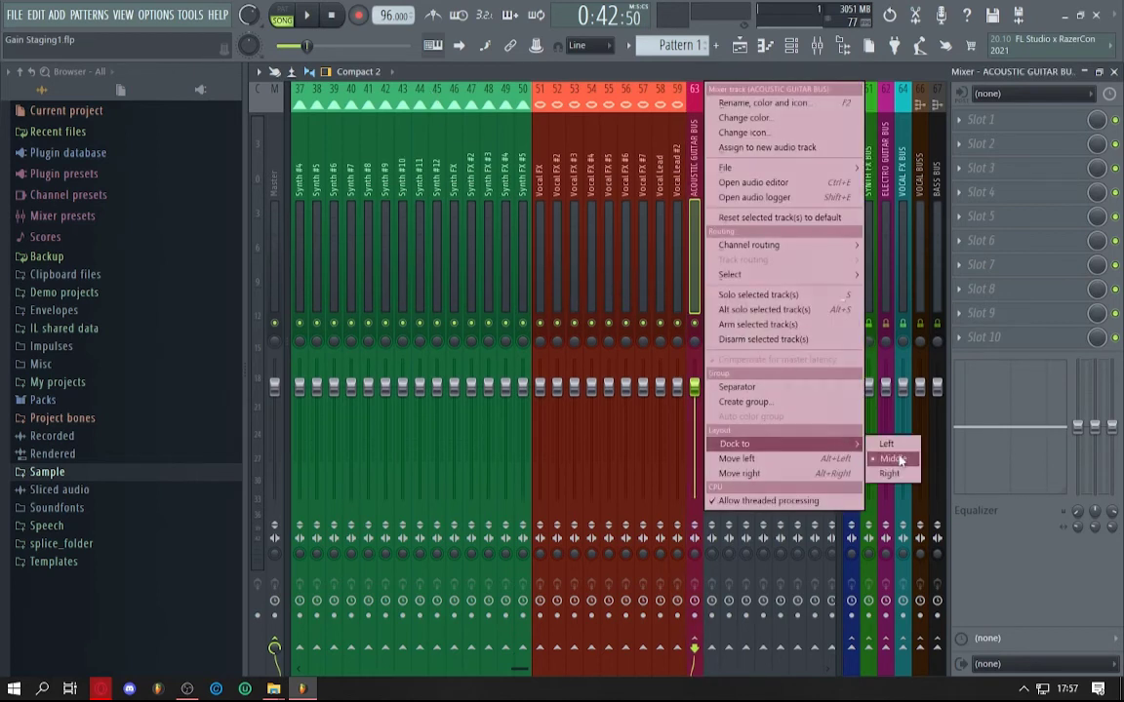
click(915, 473)
- Route the six FX tracks, FX through FX #6, to Insert 65 only
scroll(399, 243, left, 5)
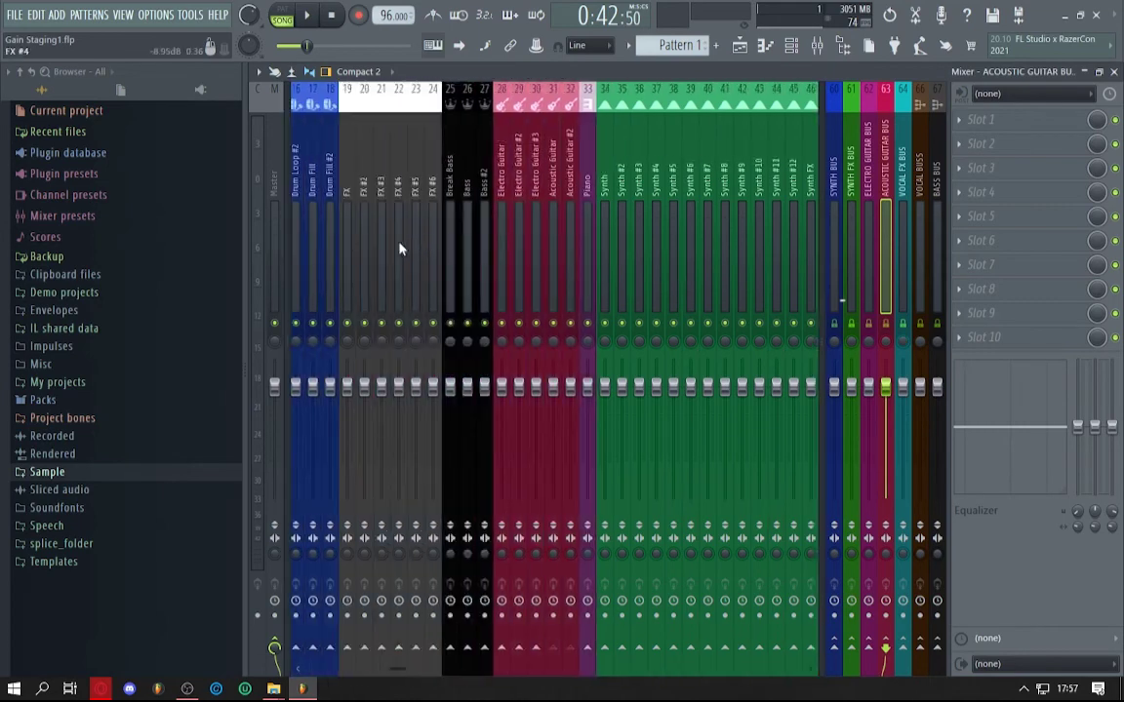
scroll(444, 234, left, 3)
click(505, 248)
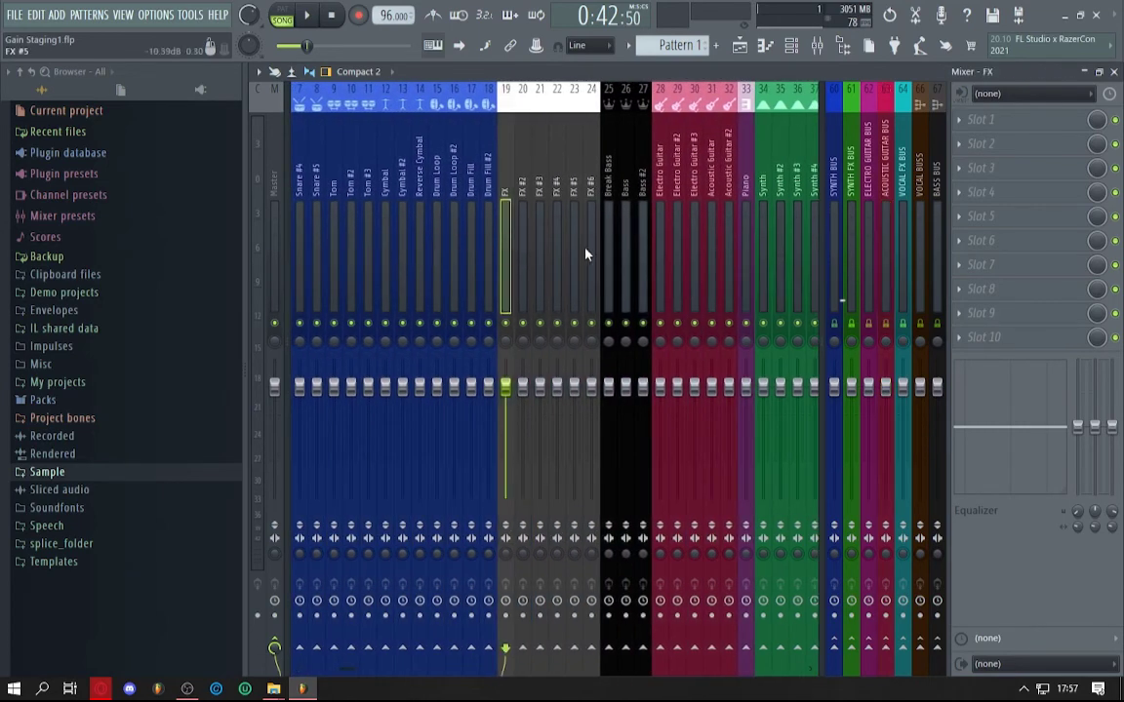
drag(519, 280, 592, 297)
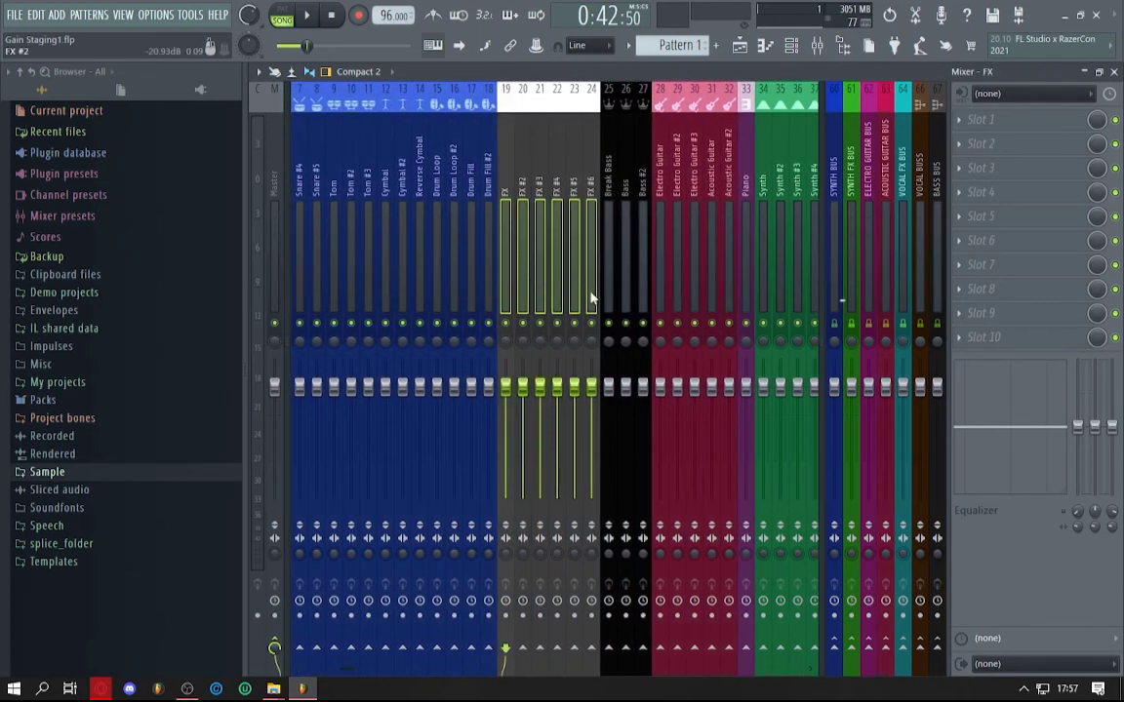
scroll(567, 276, right, 6)
scroll(553, 189, right, 6)
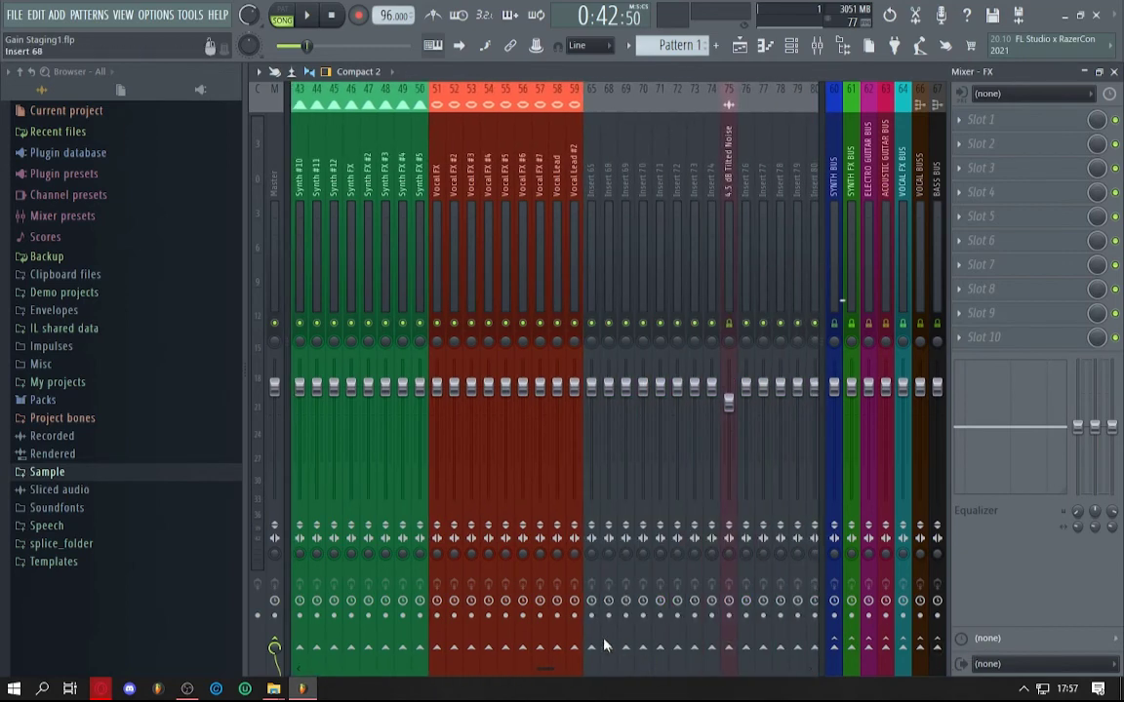
right_click(591, 599)
click(614, 618)
- Apply the FX BUSS naming preset to Insert 65 and set the track's docking to Right
click(594, 296)
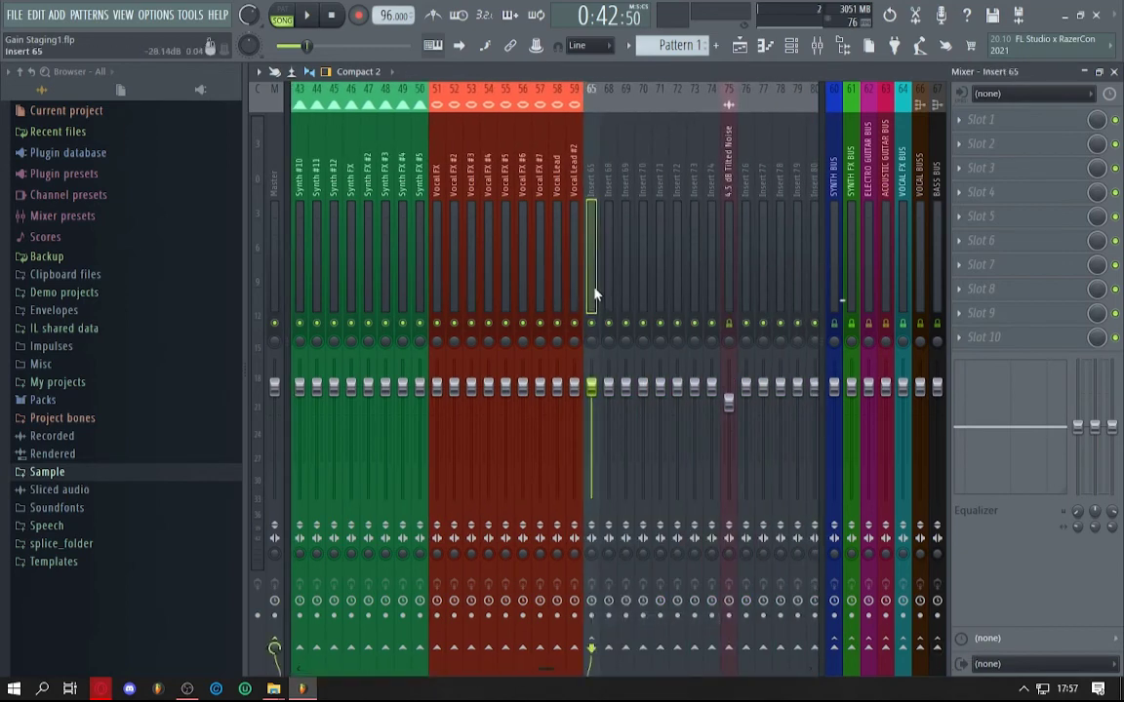
key(F2)
text(FX )
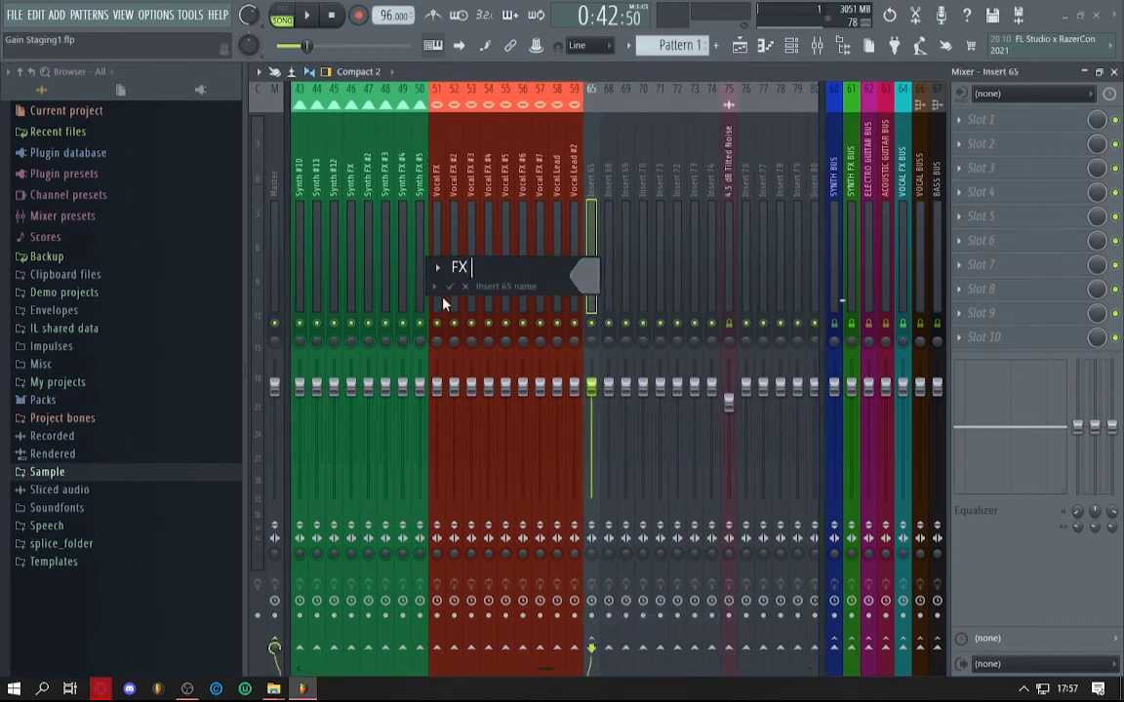
text(BUS)
click(434, 286)
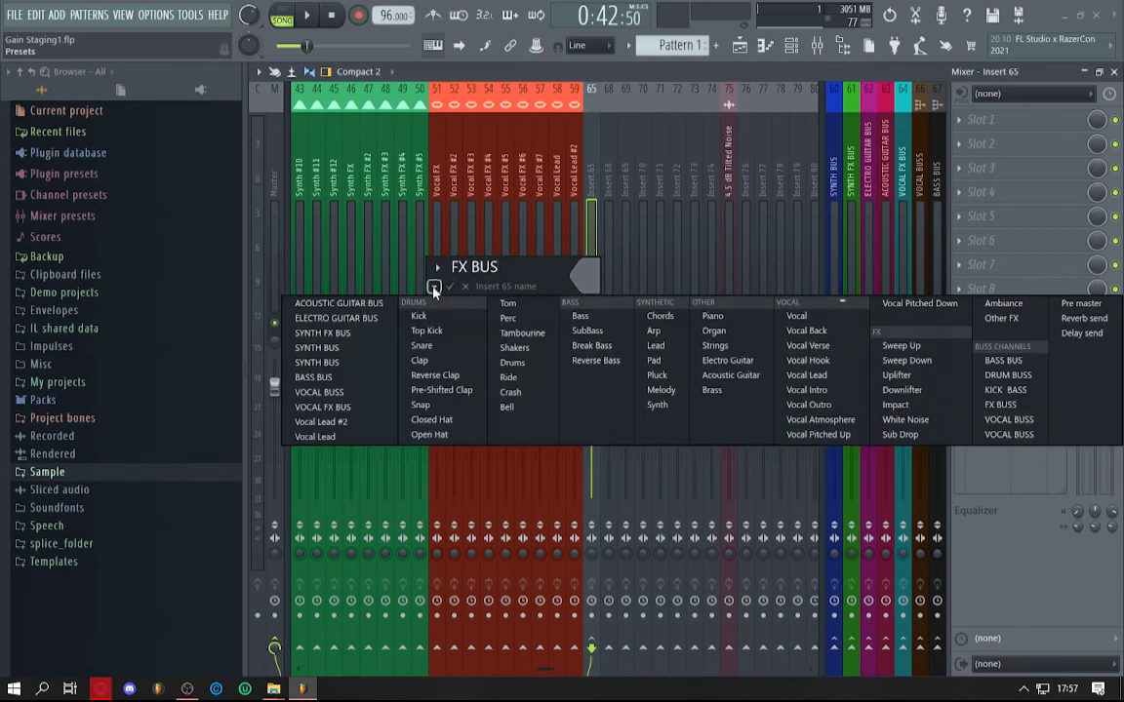
click(1000, 403)
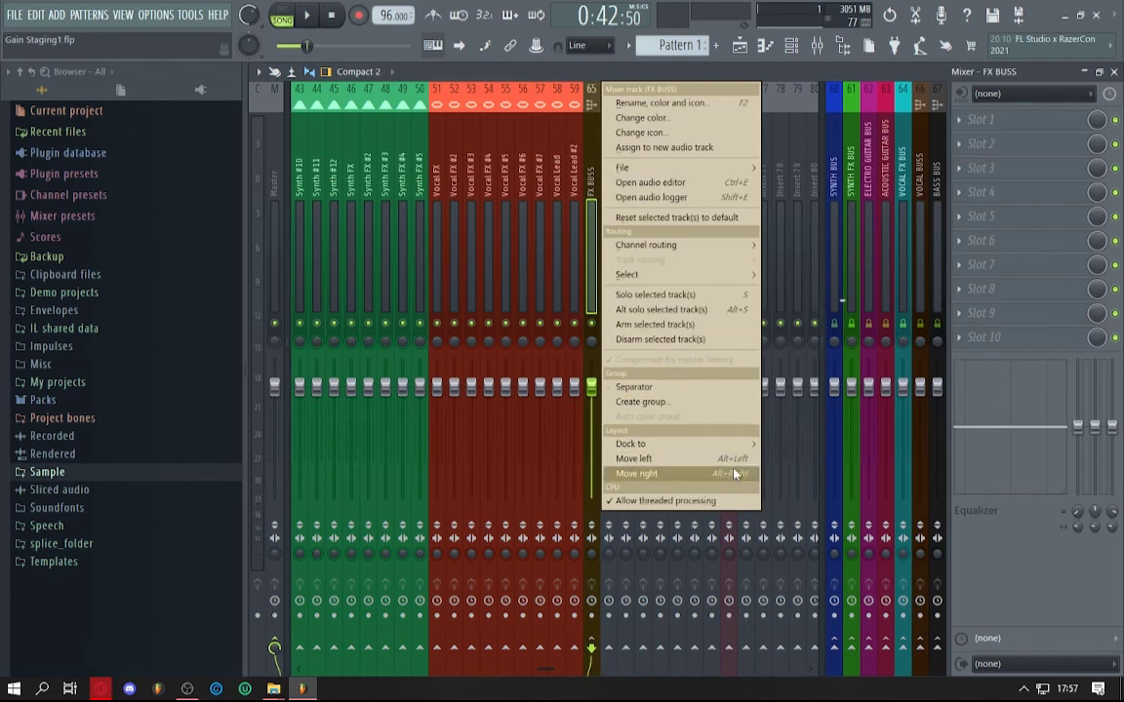
mouse_move(683, 444)
click(788, 474)
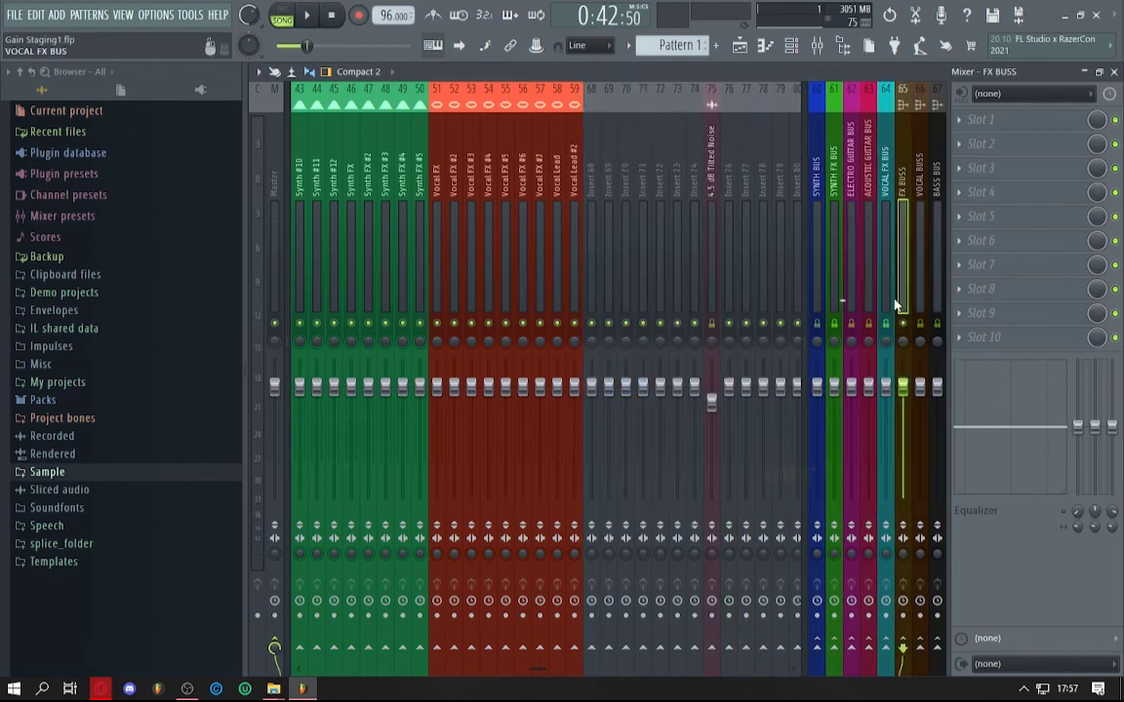
- Review the docked bus tracks and the mixer inserts to find track groups that still lack a bus
click(829, 205)
click(856, 220)
click(921, 231)
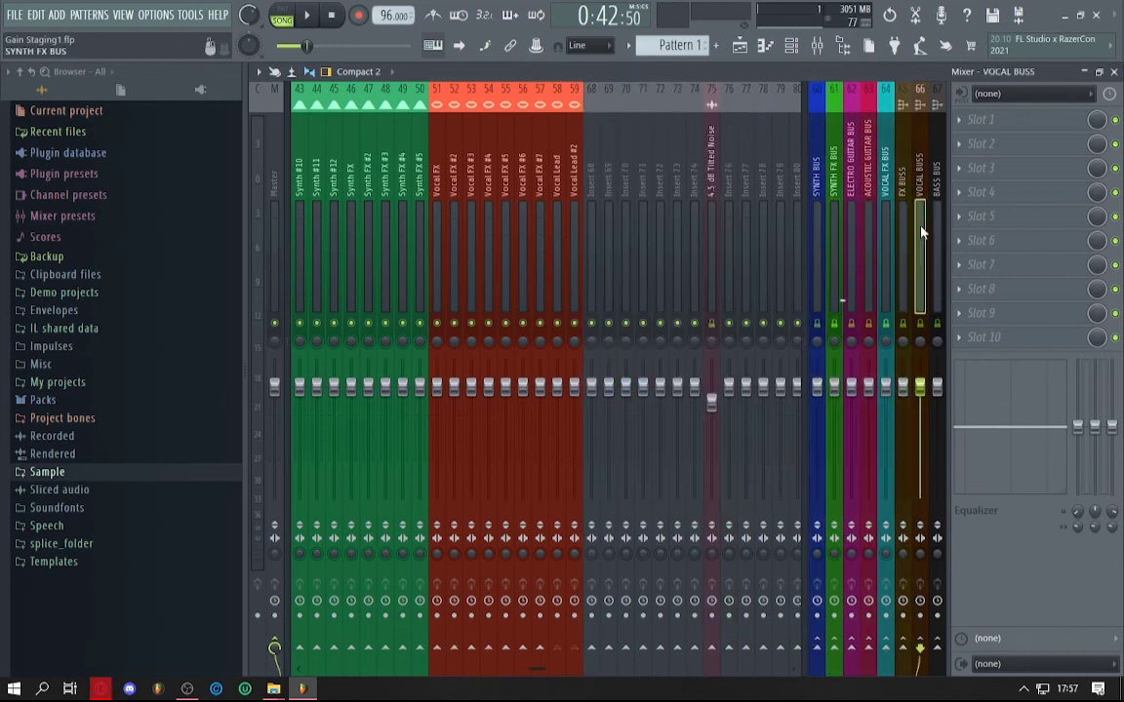
click(942, 249)
click(837, 268)
click(825, 291)
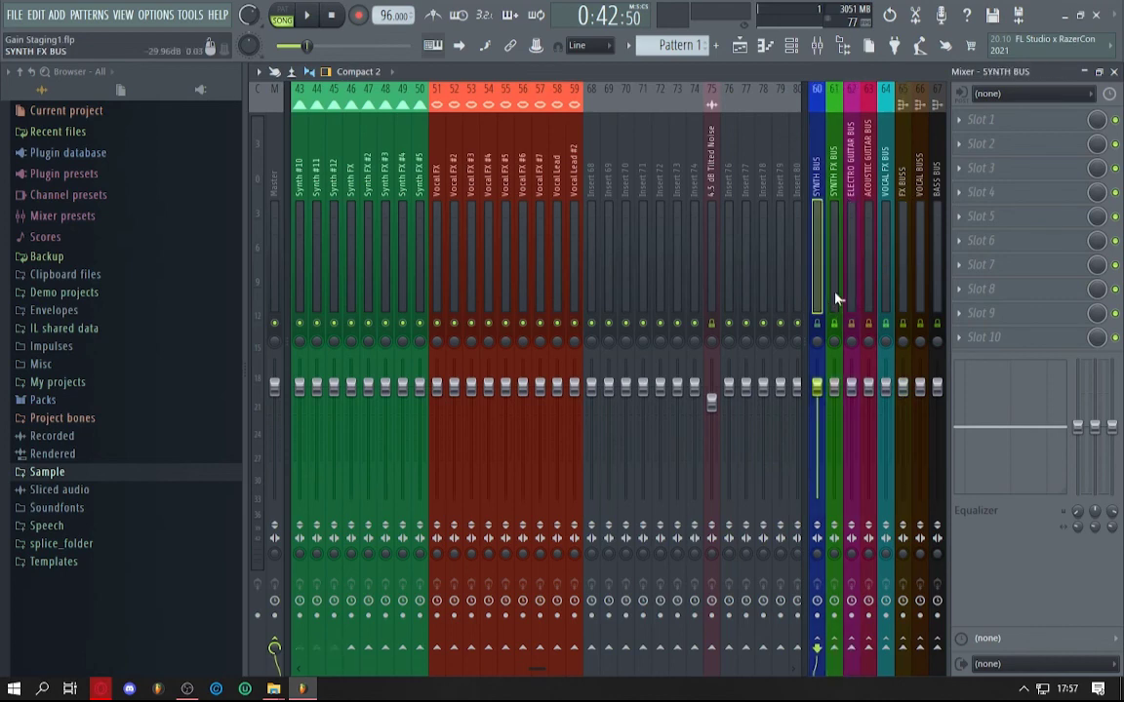
scroll(575, 304, down, 10)
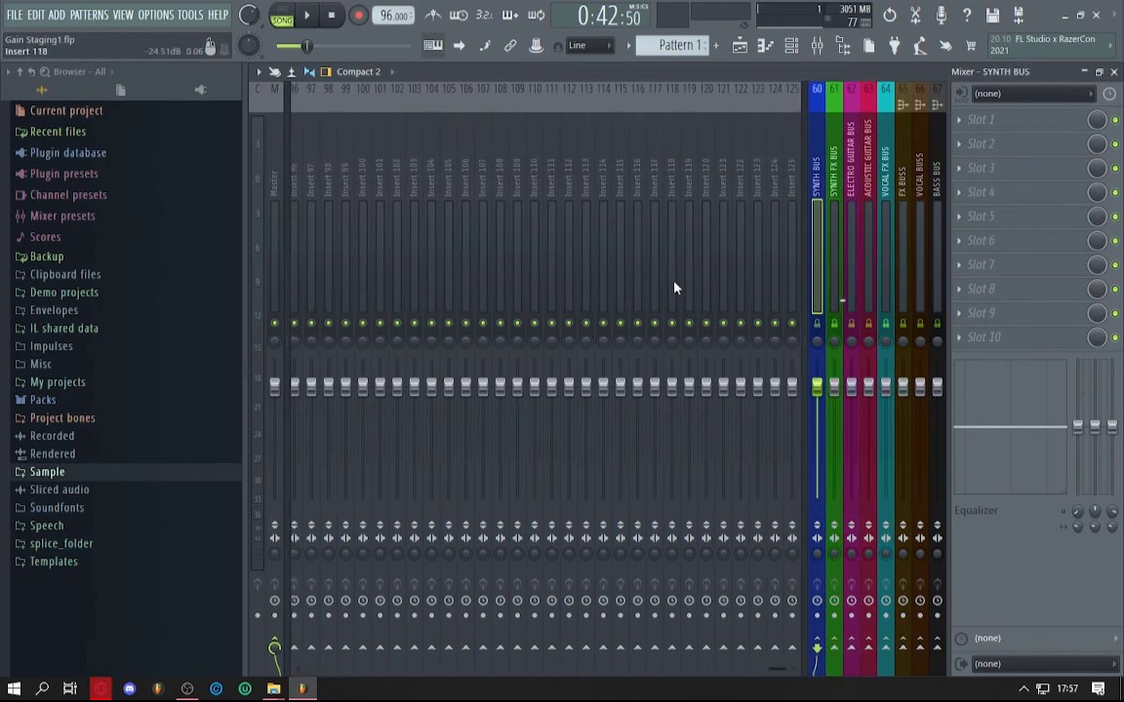
scroll(676, 220, up, 15)
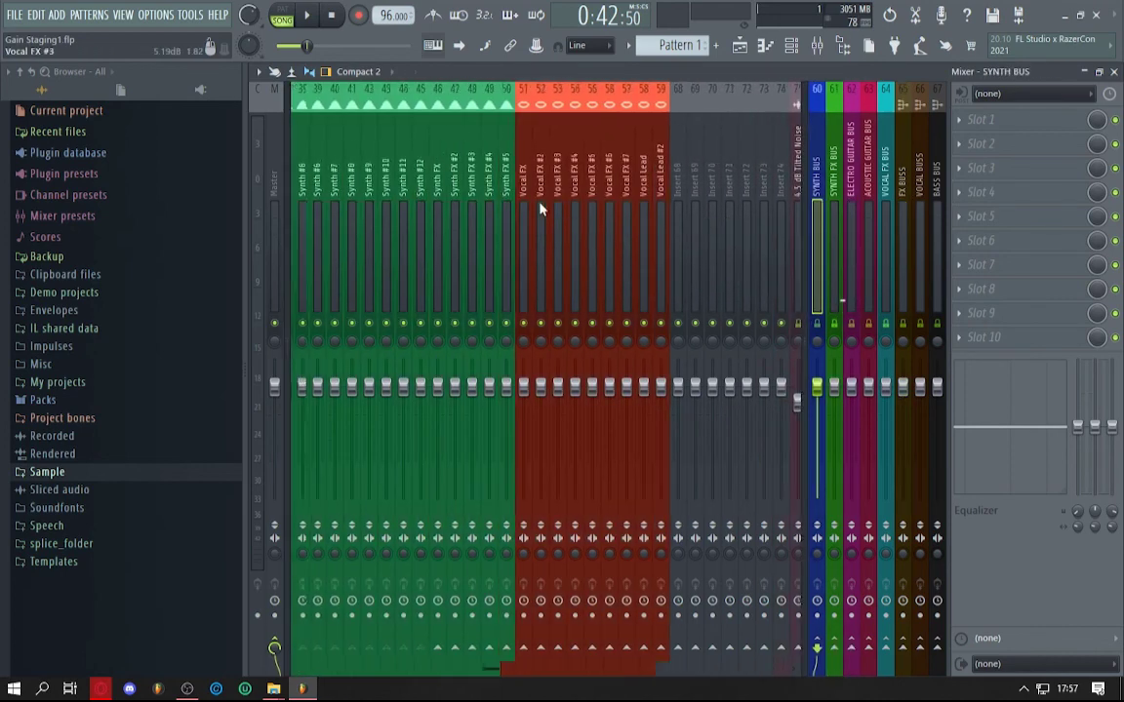
scroll(585, 206, down, 15)
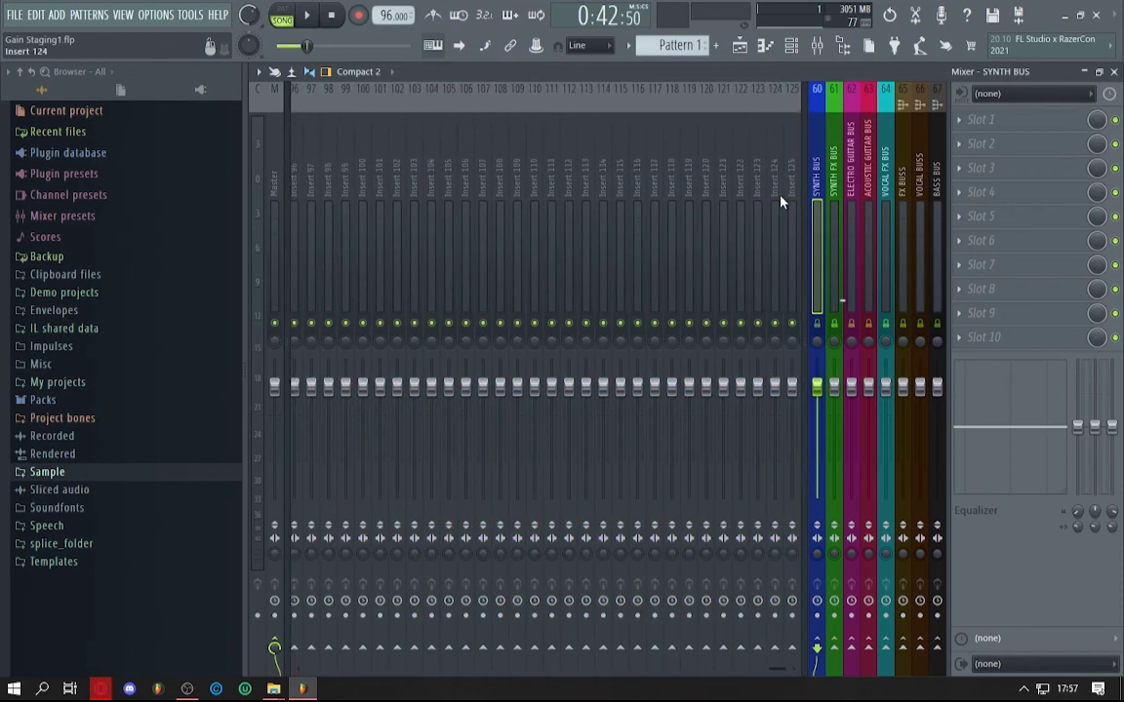
click(783, 248)
click(589, 251)
scroll(504, 238, up, 10)
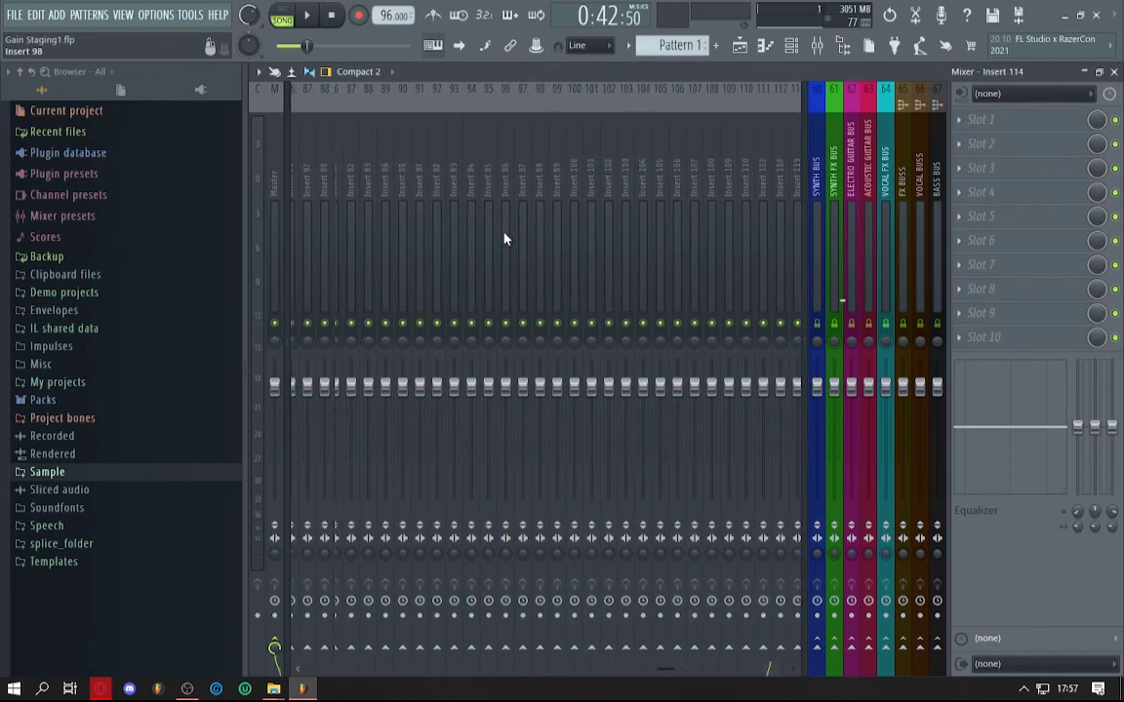
scroll(569, 226, up, 6)
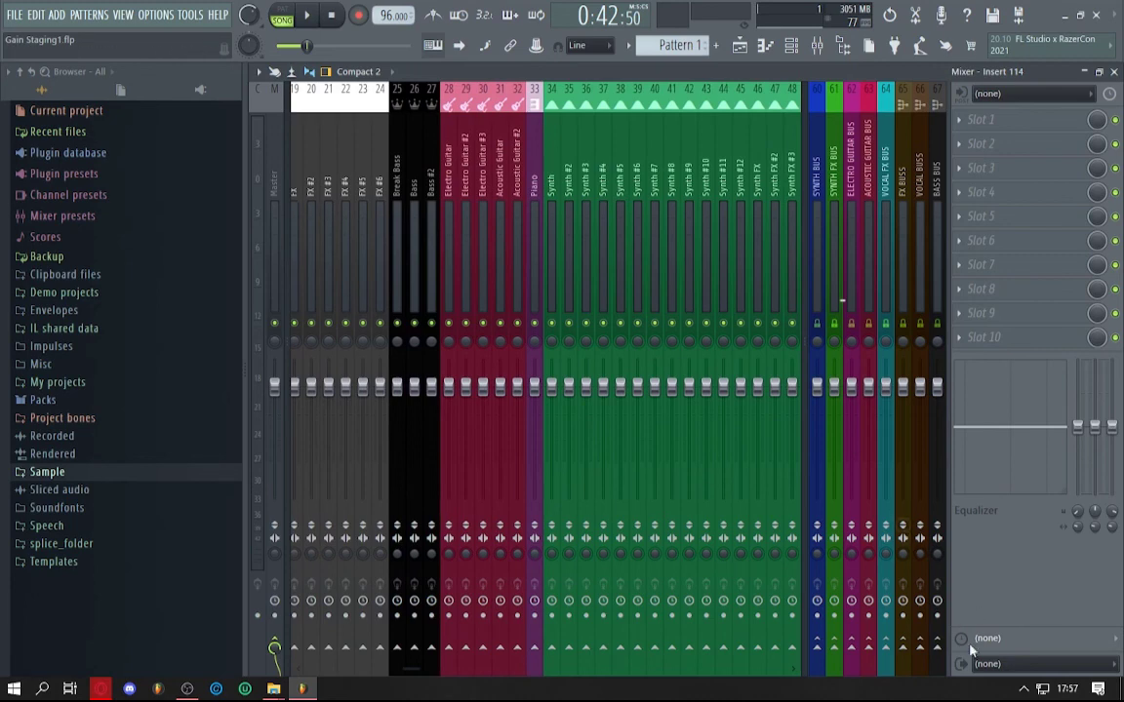
- Route the blue drum tracks, starting with Kick, to Insert 68 only
scroll(504, 297, up, 5)
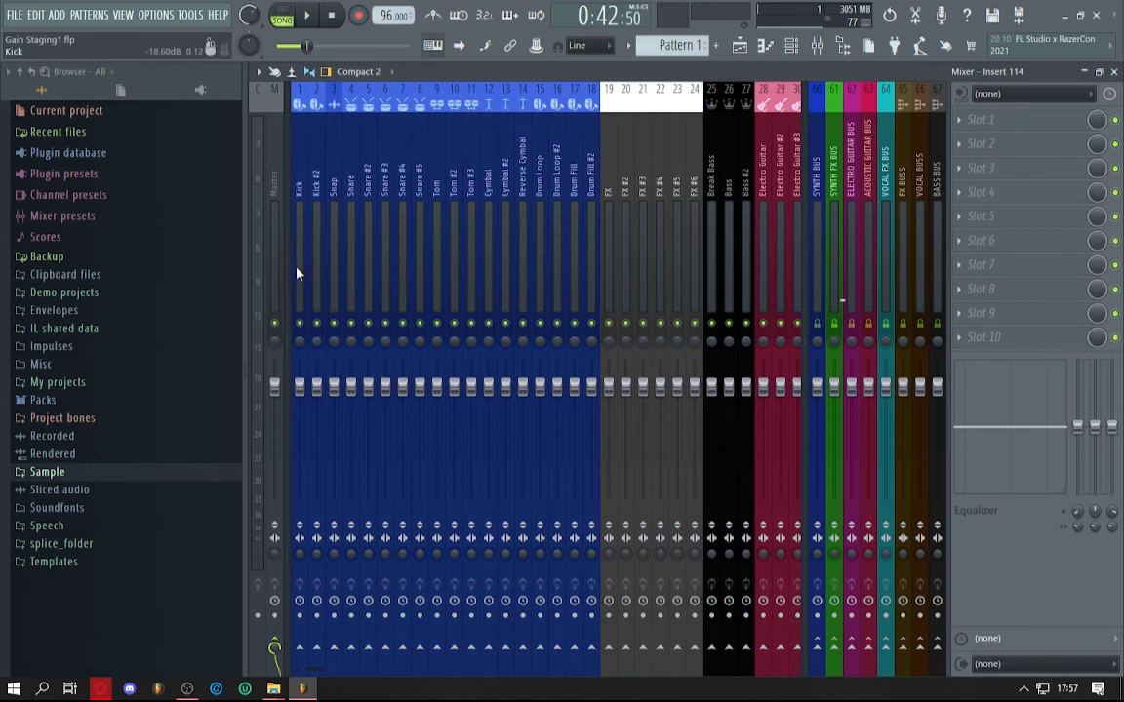
drag(297, 274, 554, 297)
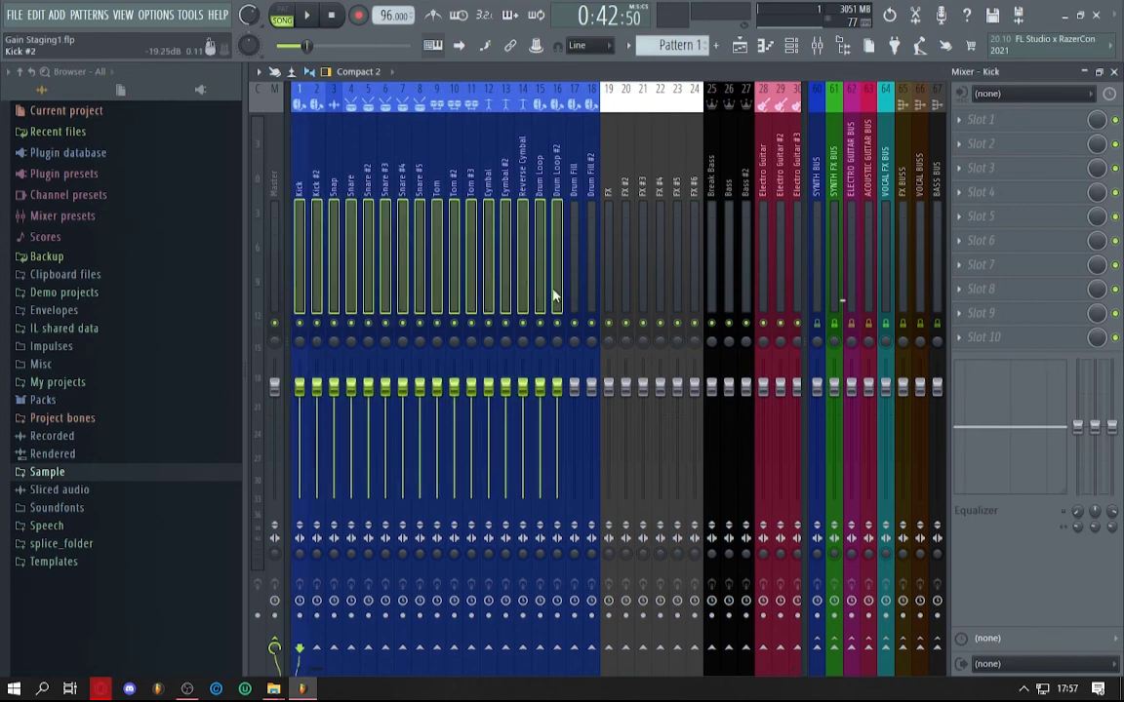
scroll(551, 264, down, 10)
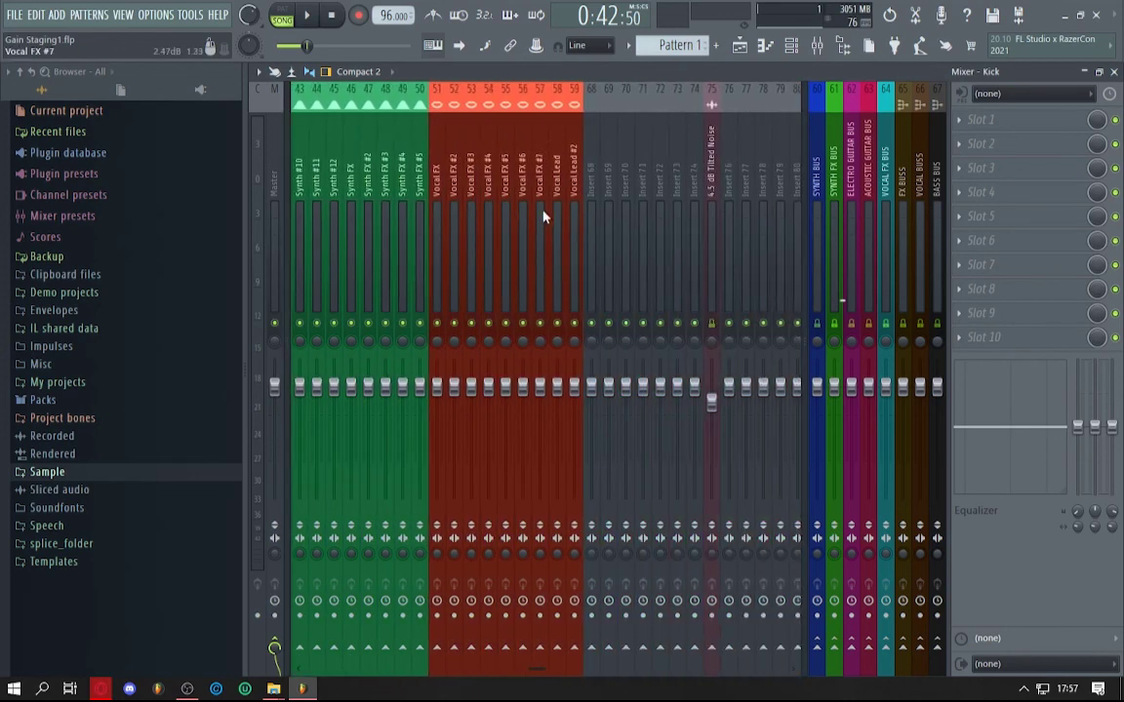
right_click(444, 655)
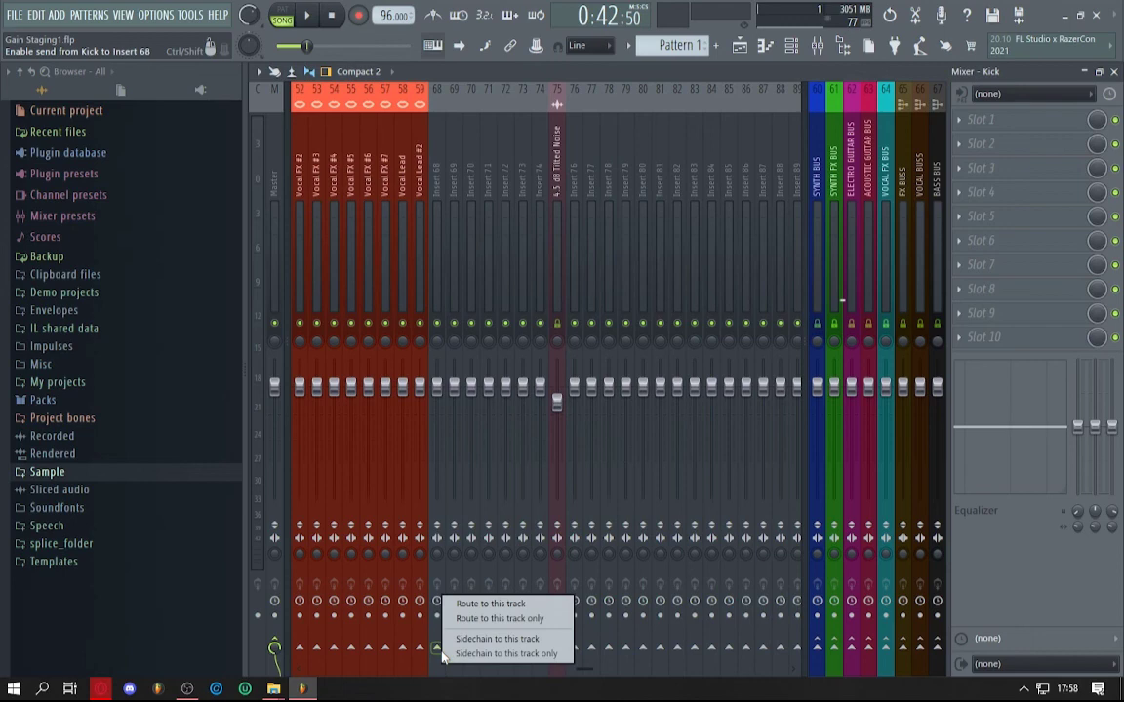
click(483, 619)
- Apply the DRUM BUSS naming preset to Insert 68 and set the track's docking to Right
click(439, 283)
key(F2)
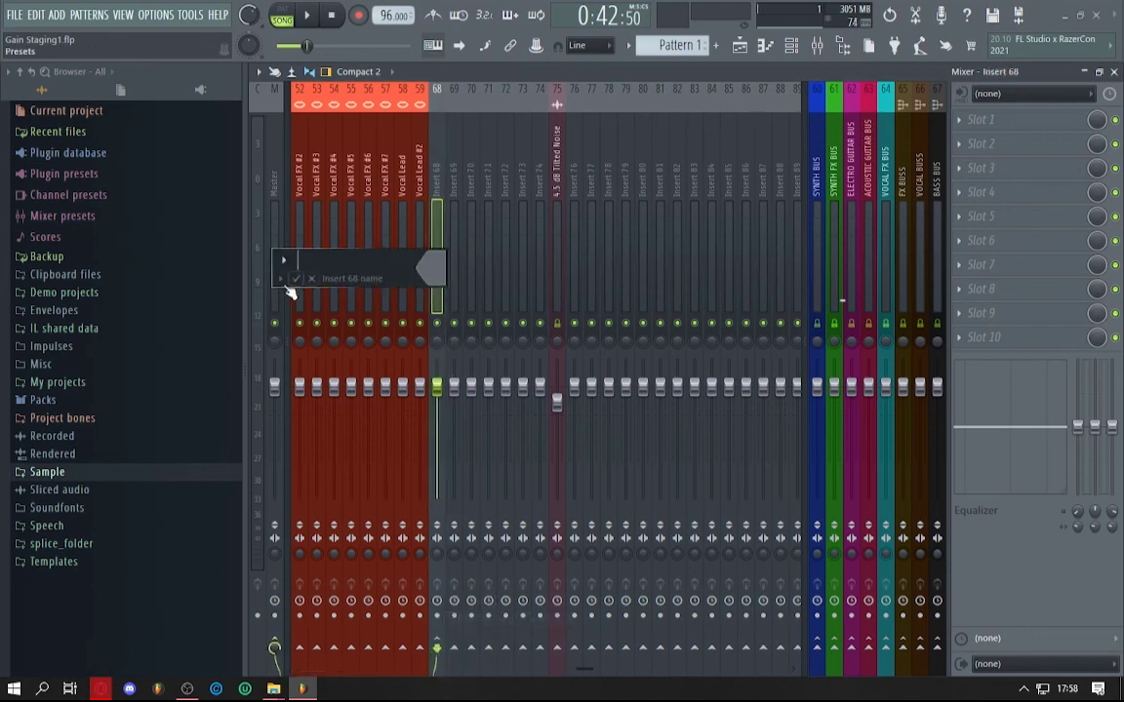
click(281, 279)
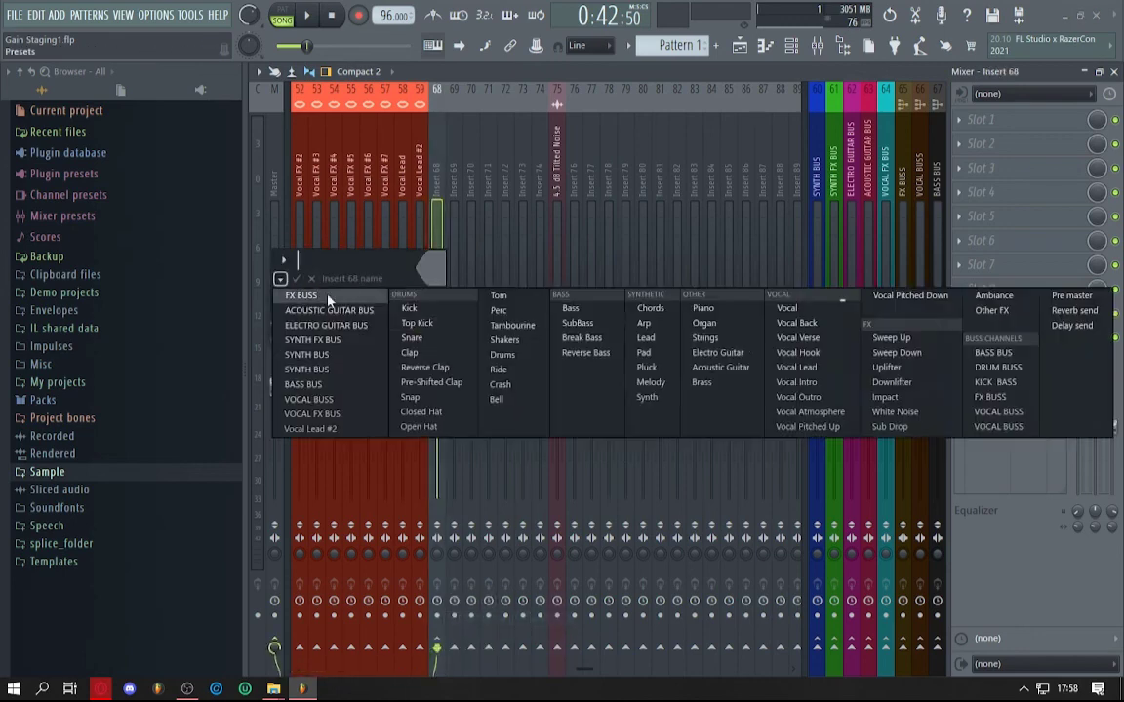
click(996, 371)
right_click(442, 280)
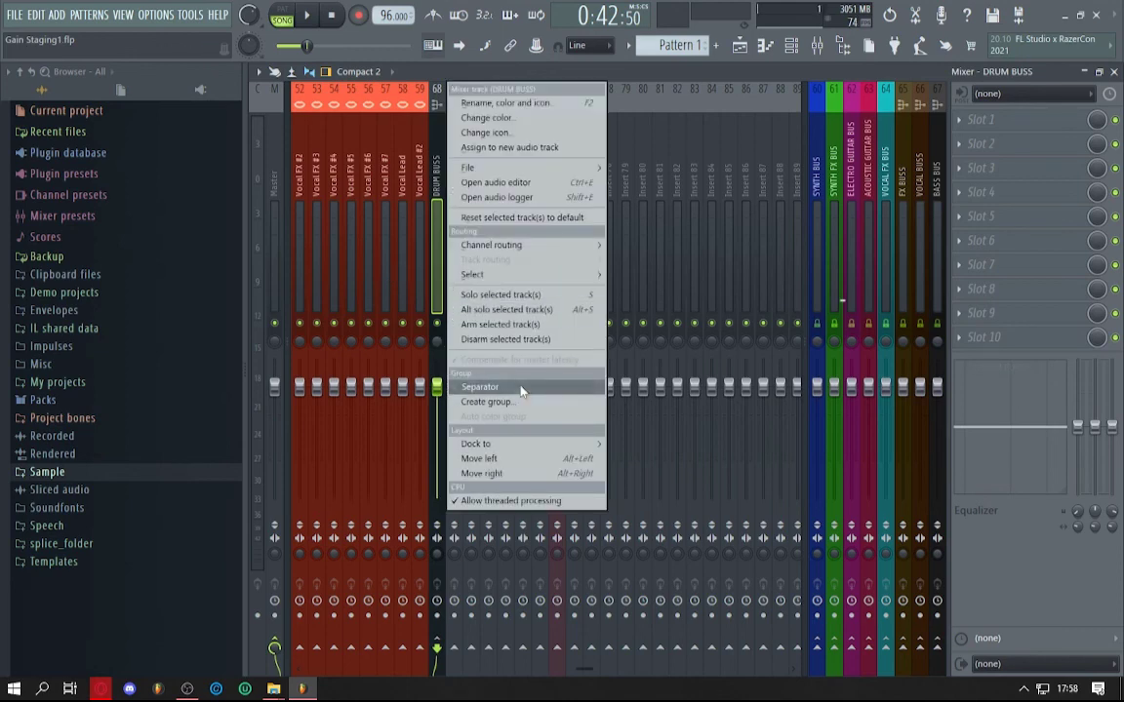
mouse_move(473, 441)
click(639, 472)
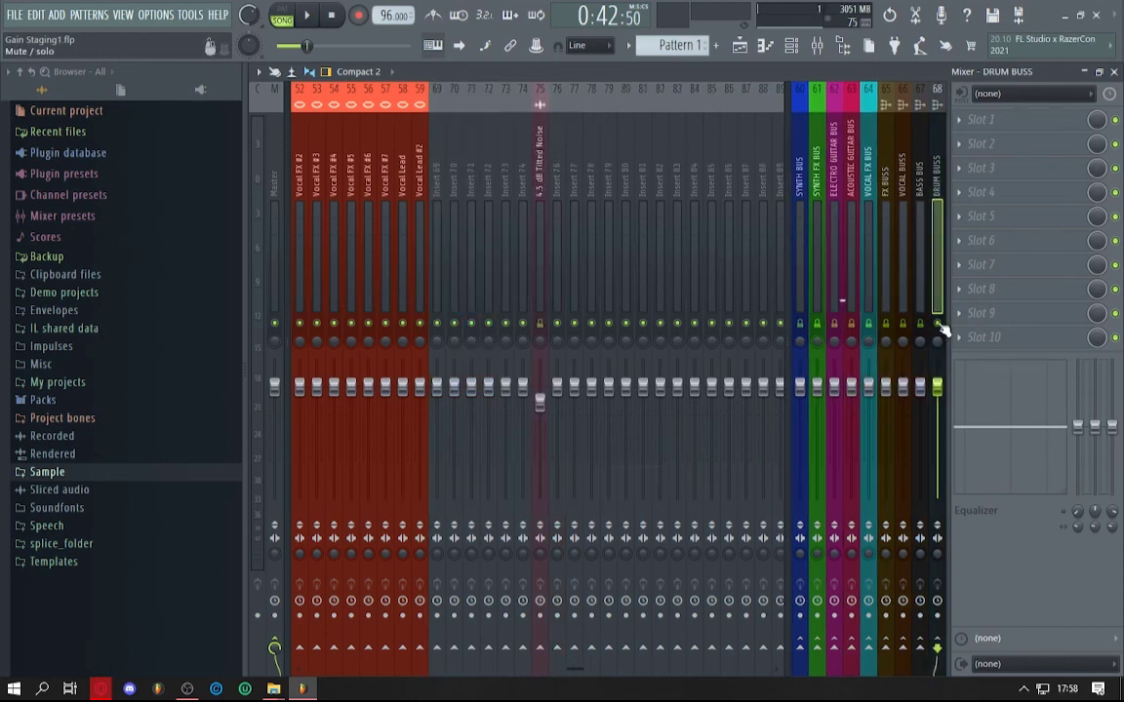
- Check the output routing of the Cymbal, Snare #4 and Snare #2 tracks
scroll(439, 260, left, 10)
click(482, 239)
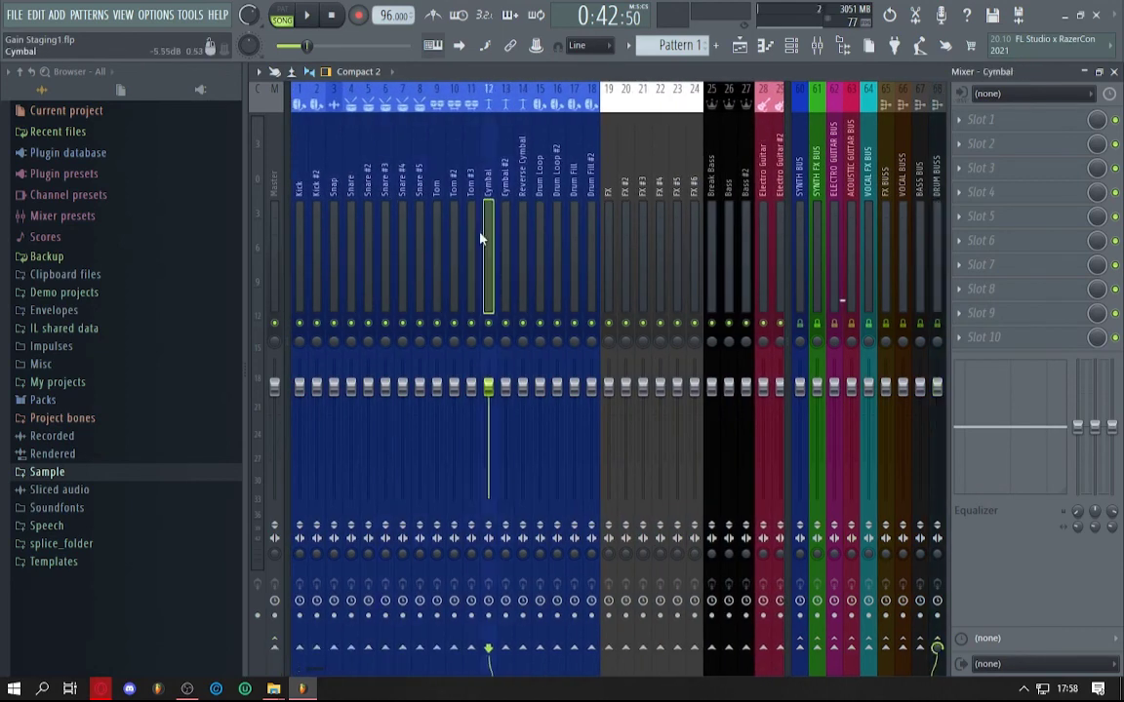
click(402, 244)
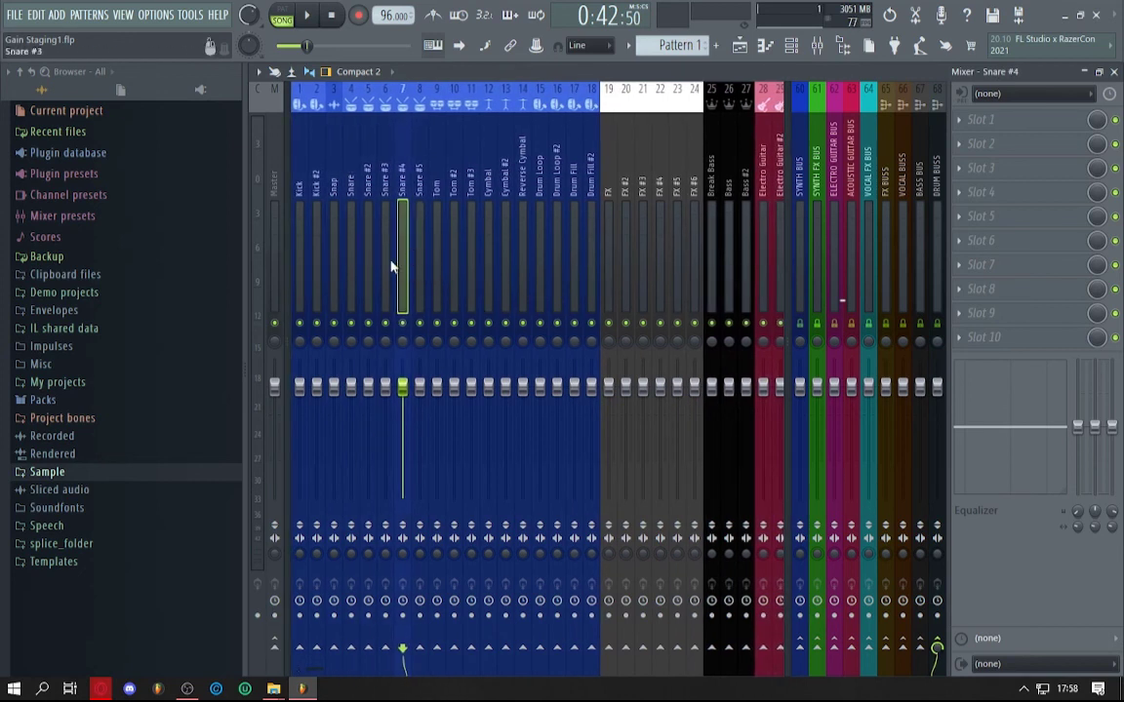
click(367, 253)
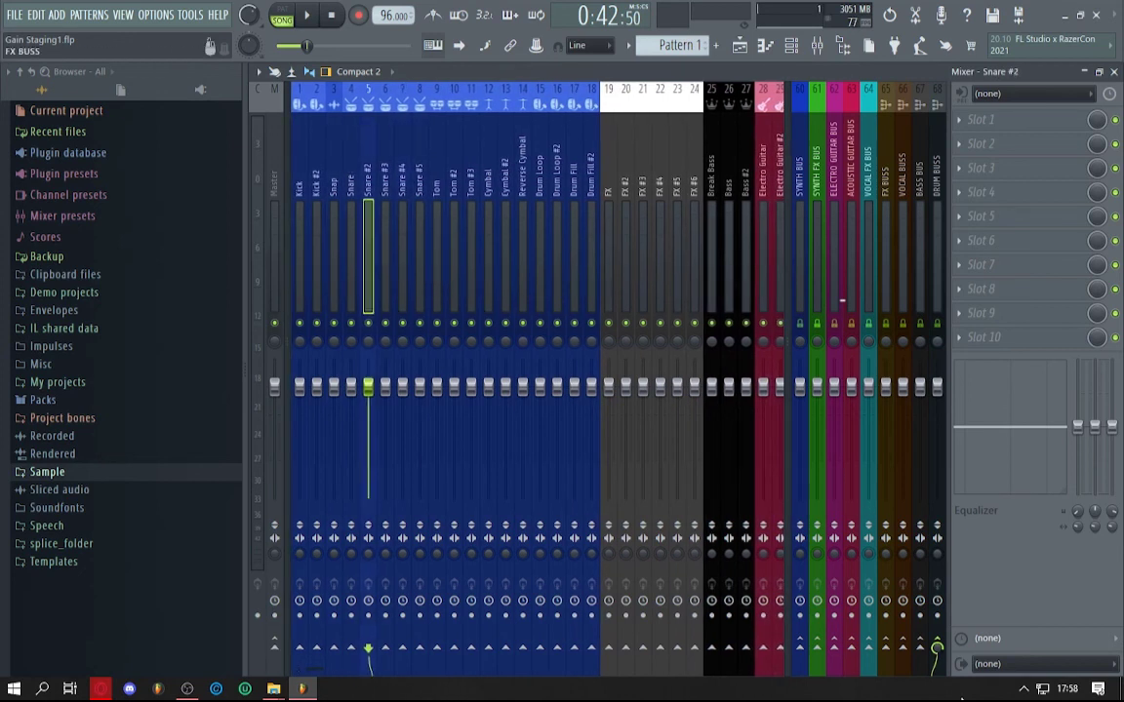
- Try routing Snare #2 to the Master and restore its send to DRUM BUSS
click(275, 647)
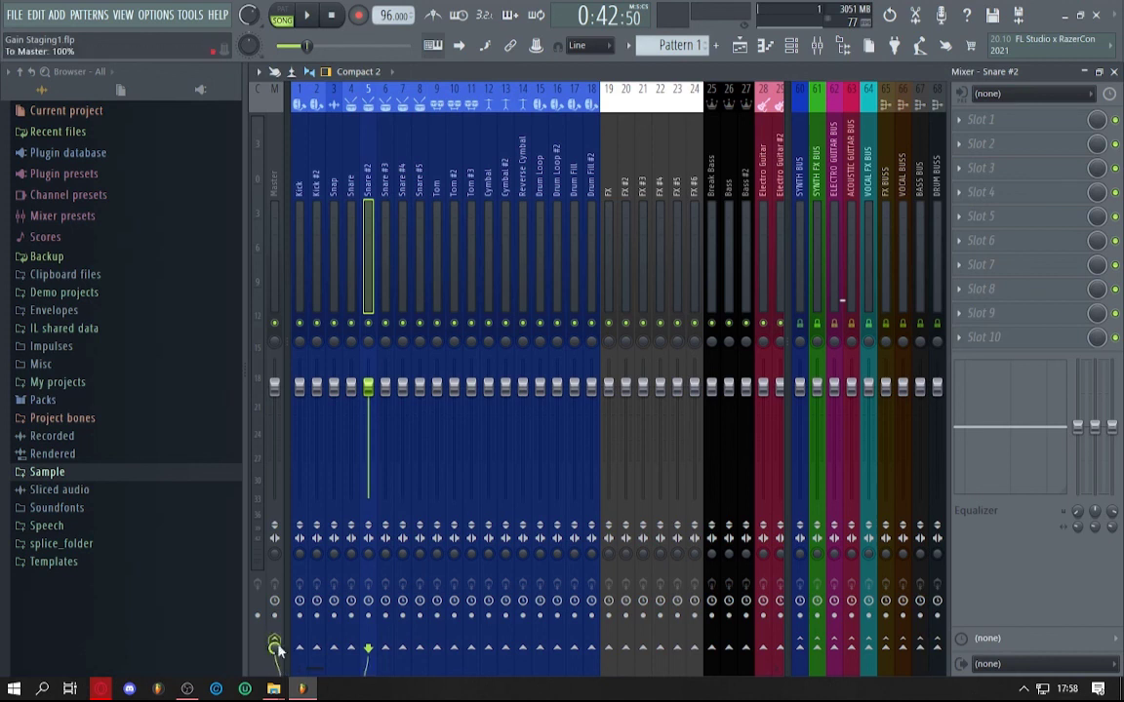
click(936, 649)
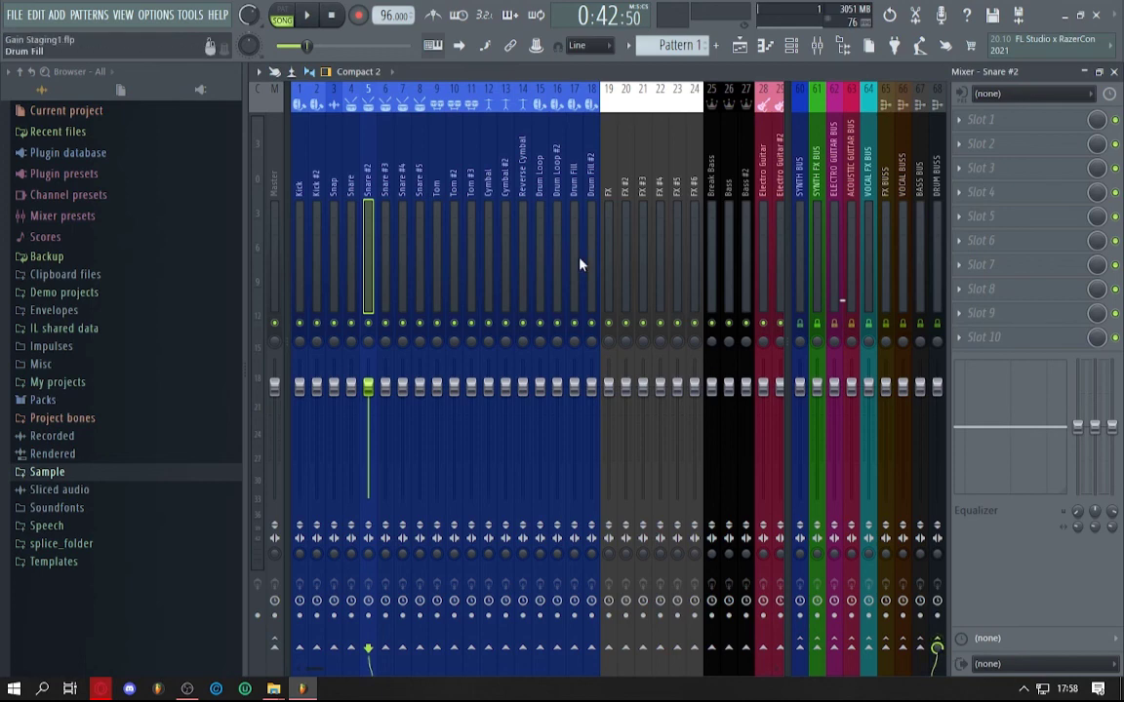
scroll(579, 260, down, 10)
scroll(597, 289, up, 10)
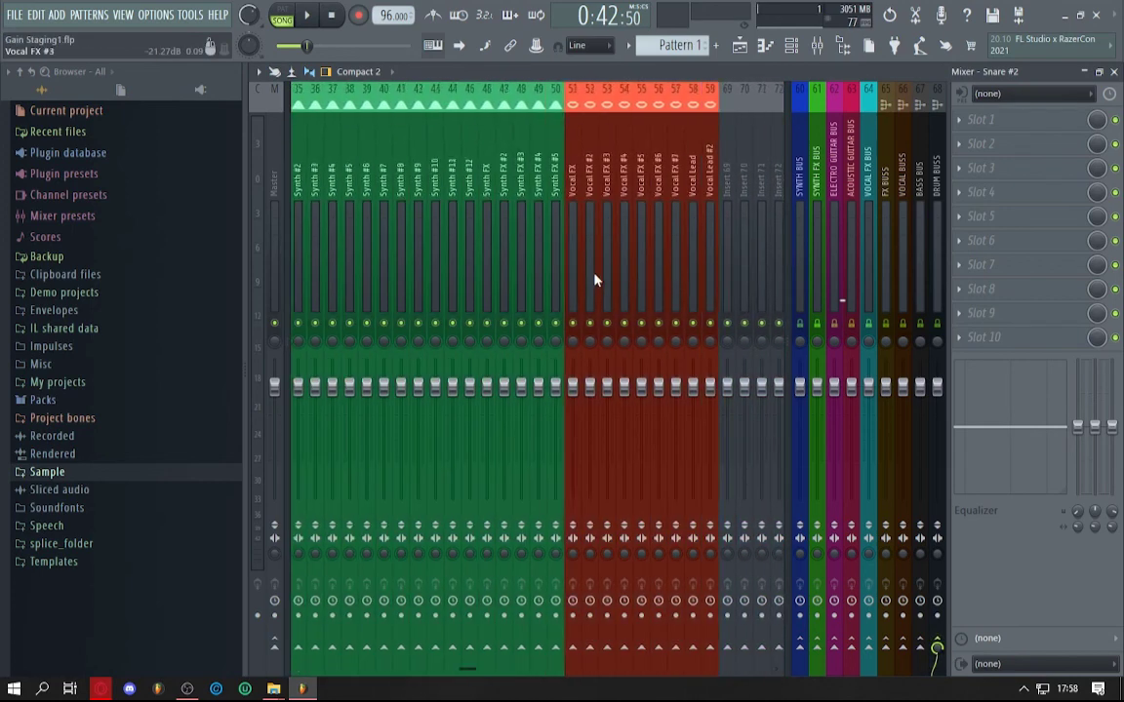